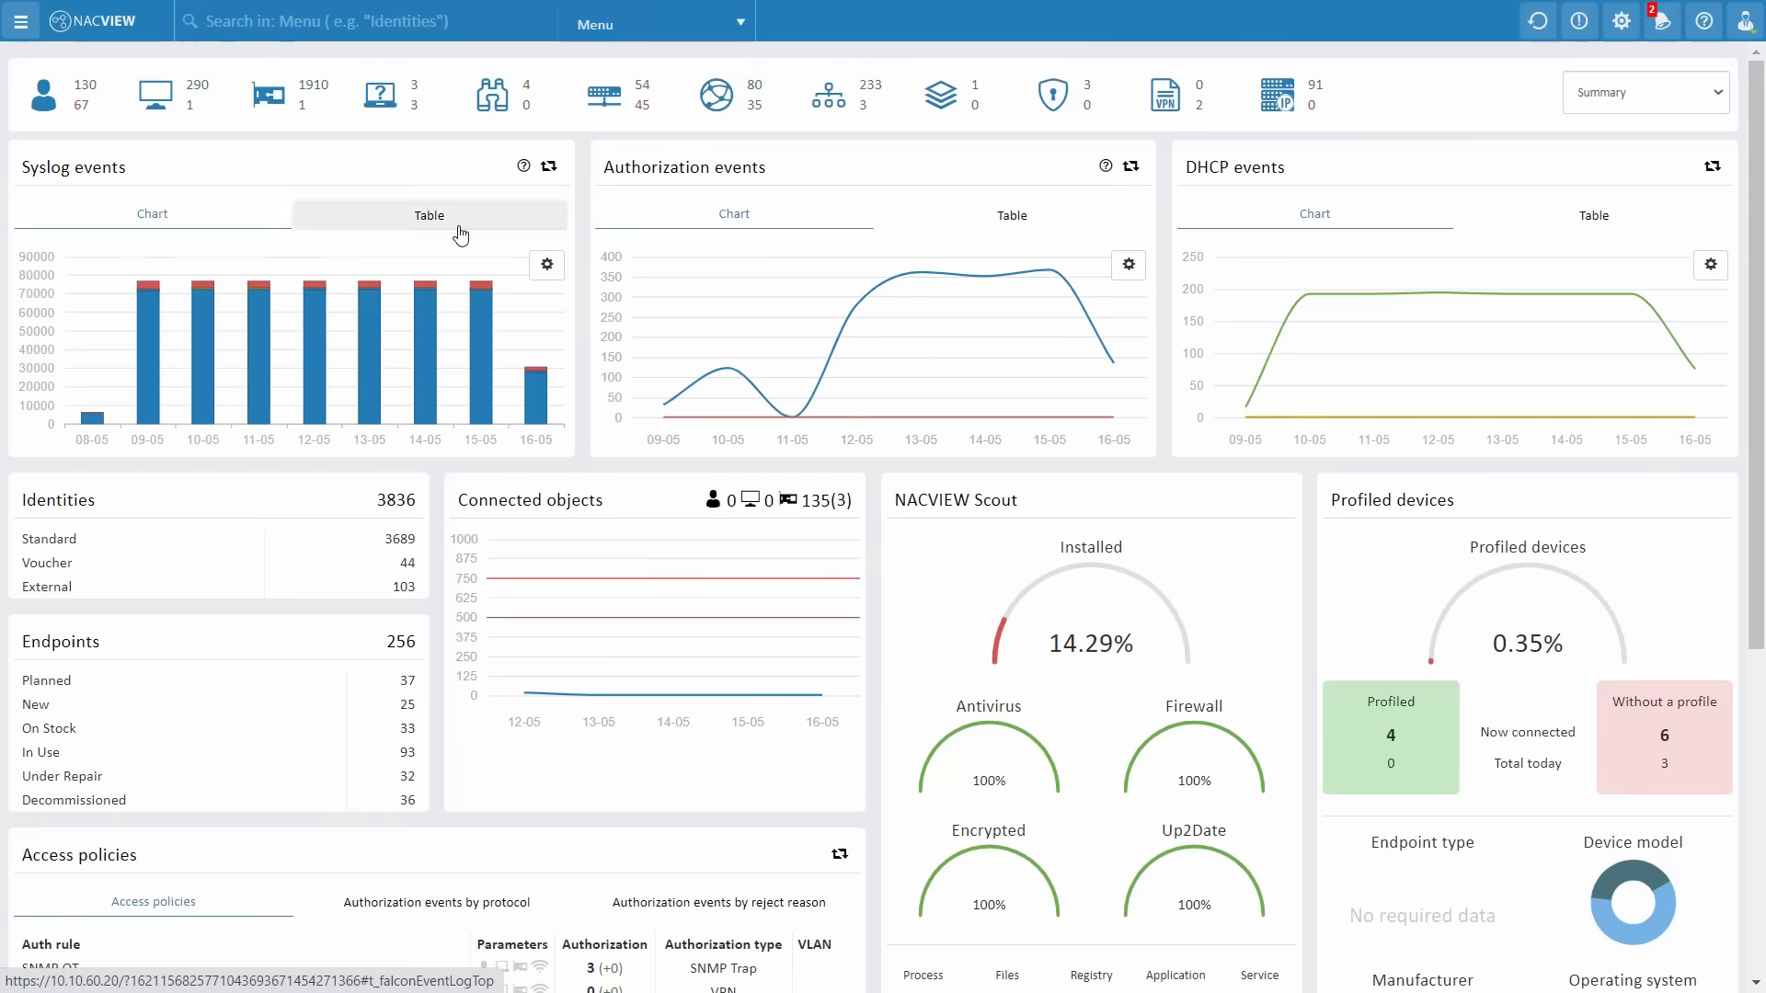
Switch the Syslog events to the table and back to the chart, and view the details of the 11:13:19 authorization event
left_click(441, 220)
left_click(153, 215)
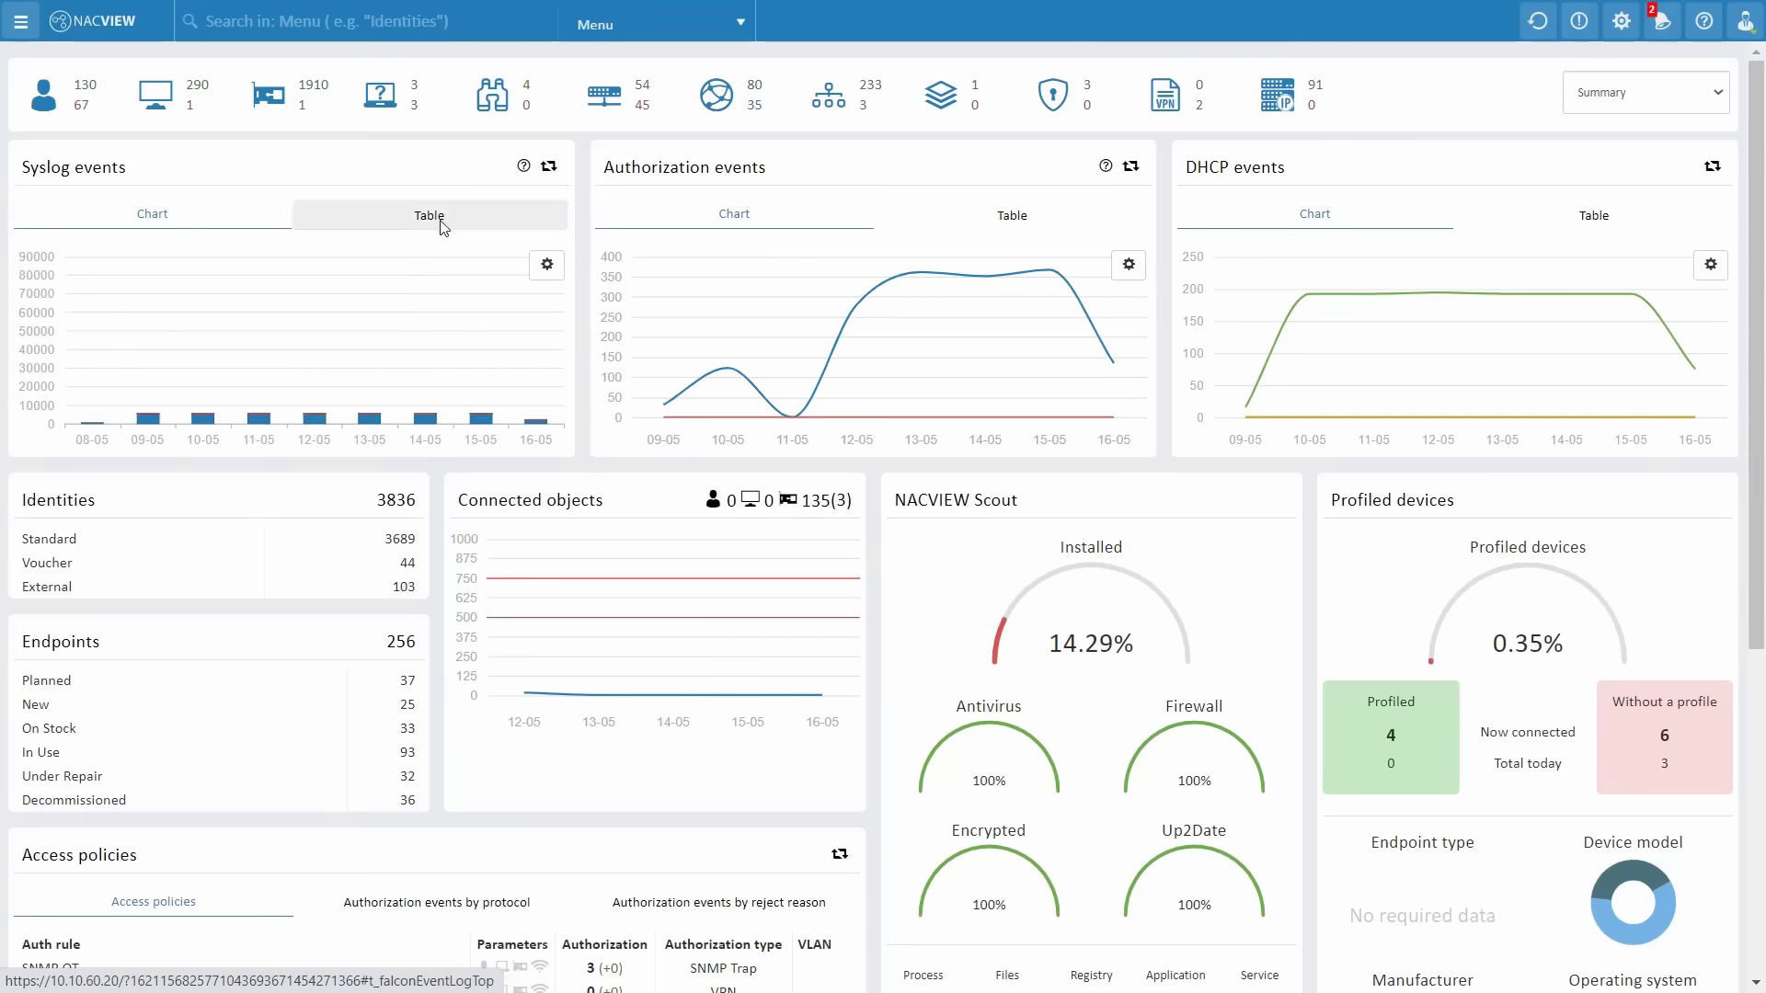
left_click(995, 221)
left_click(662, 342)
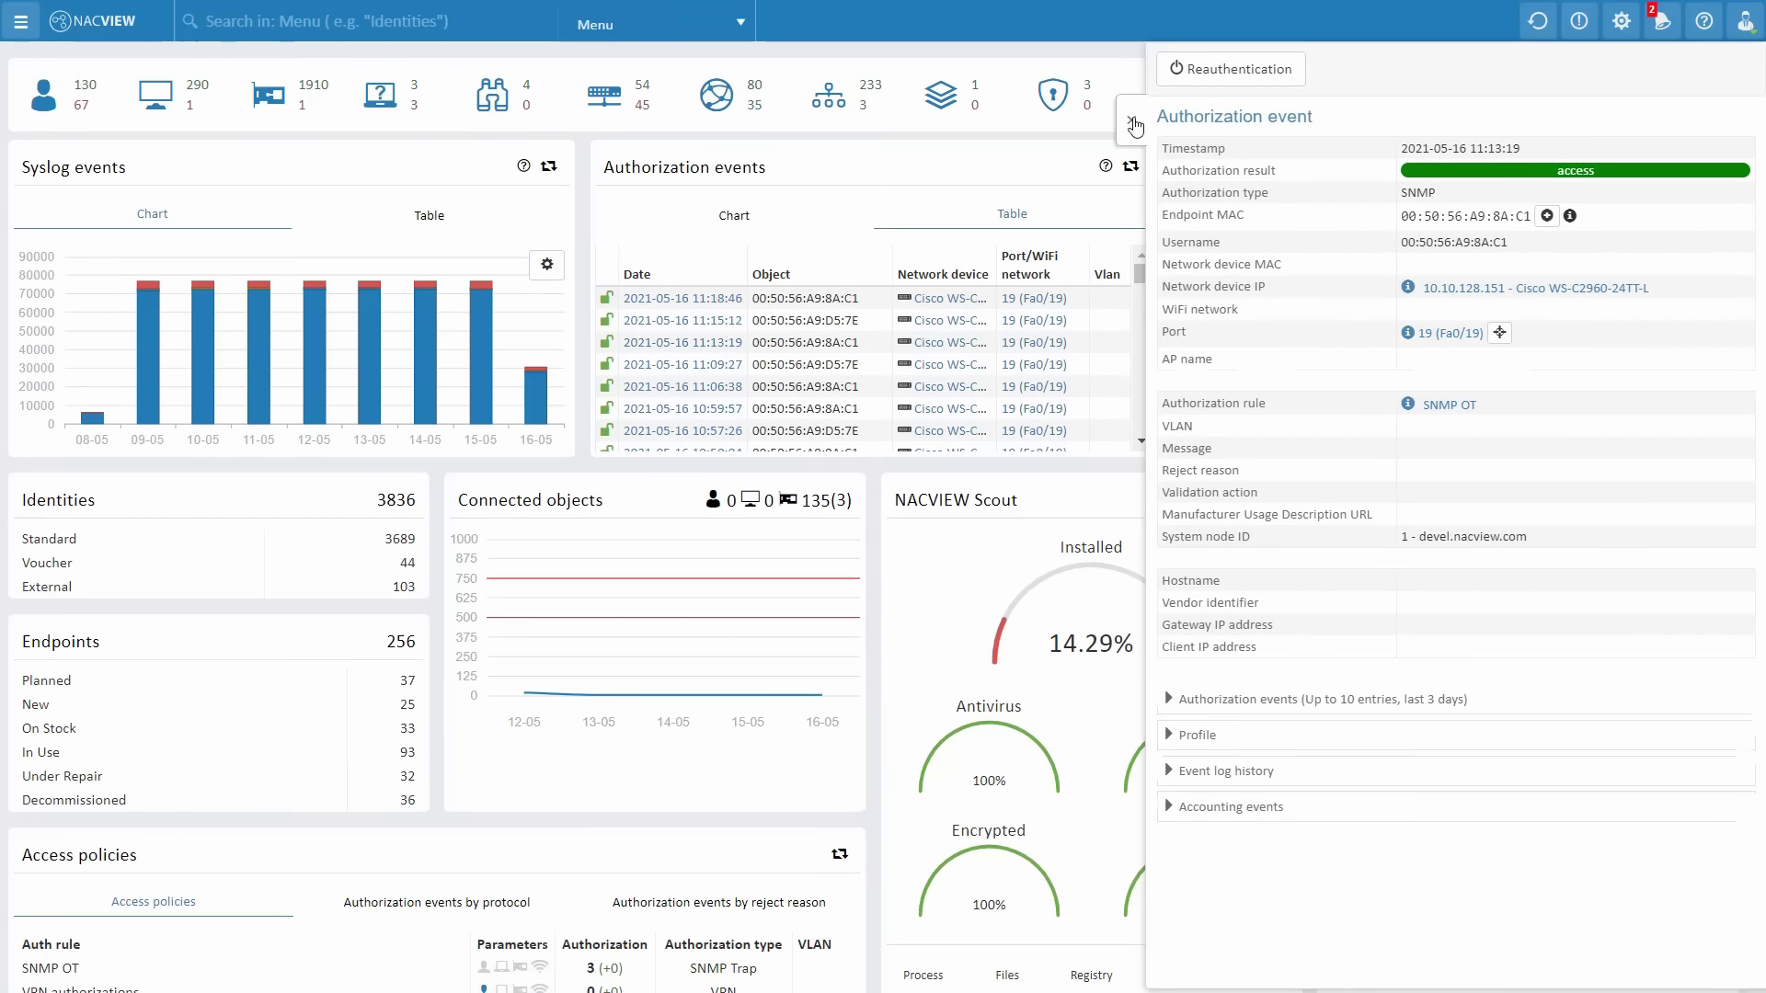
left_click(1133, 124)
List the DHCP events as a table and view the details of the 11:02 event
left_click(1554, 220)
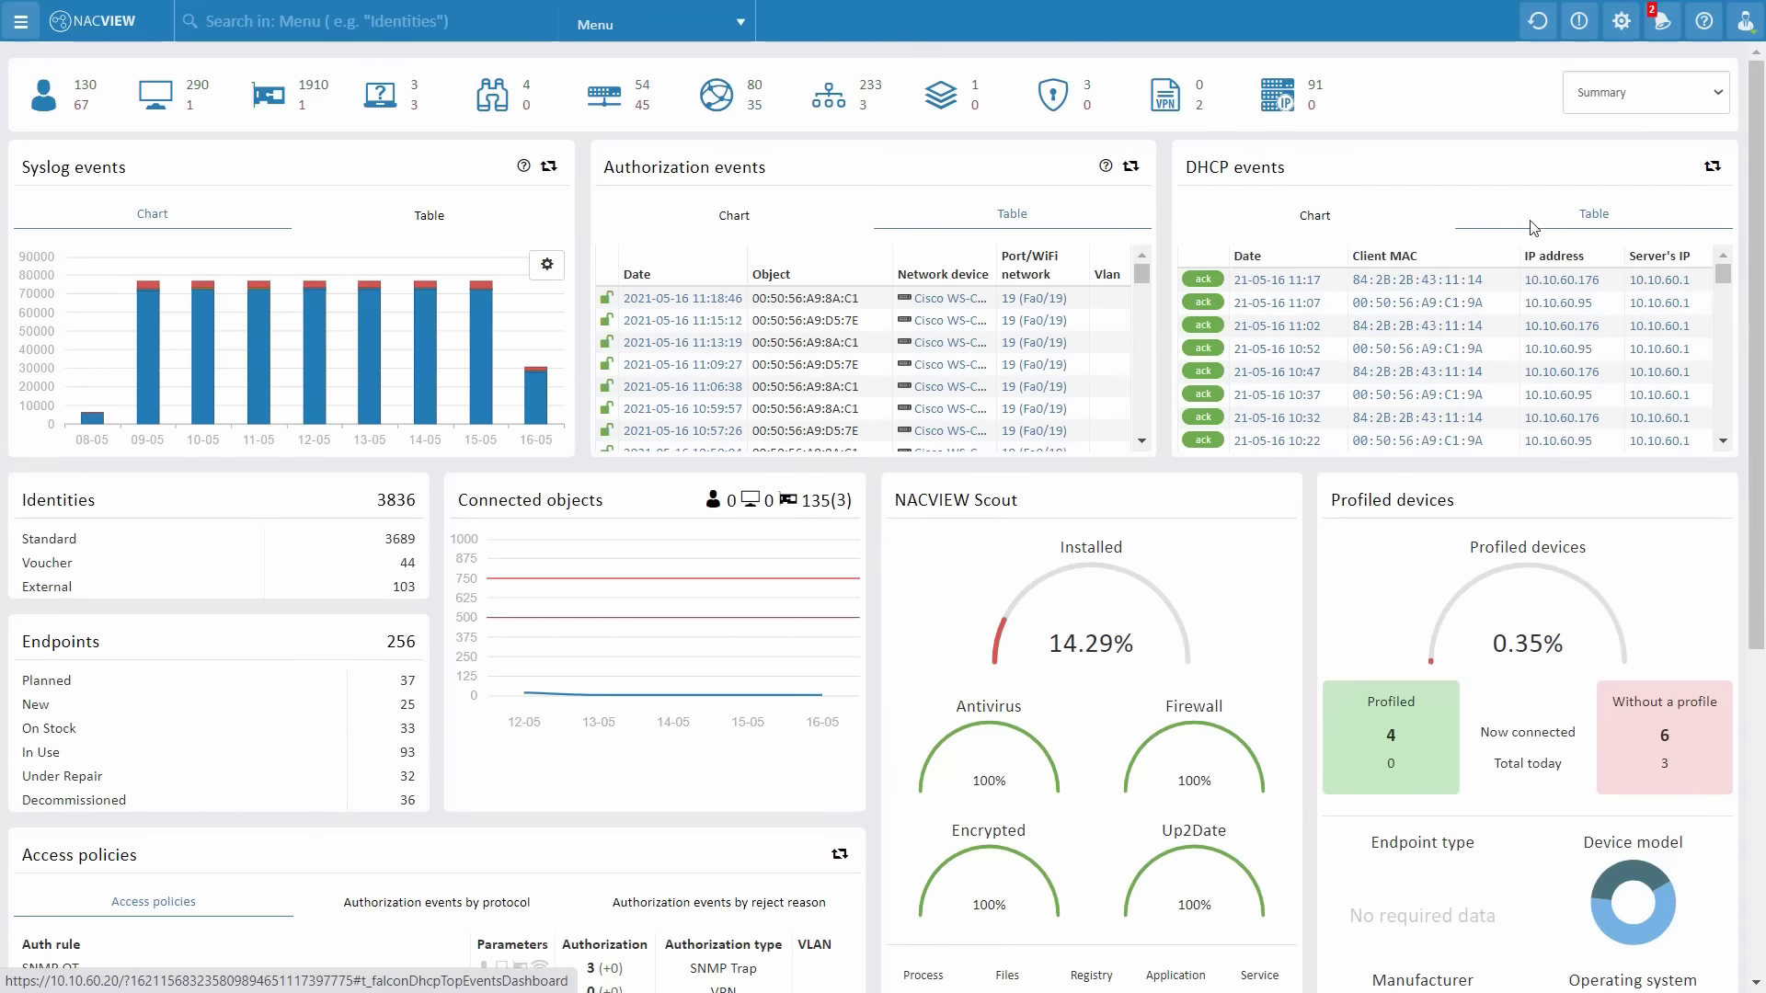
left_click(1255, 335)
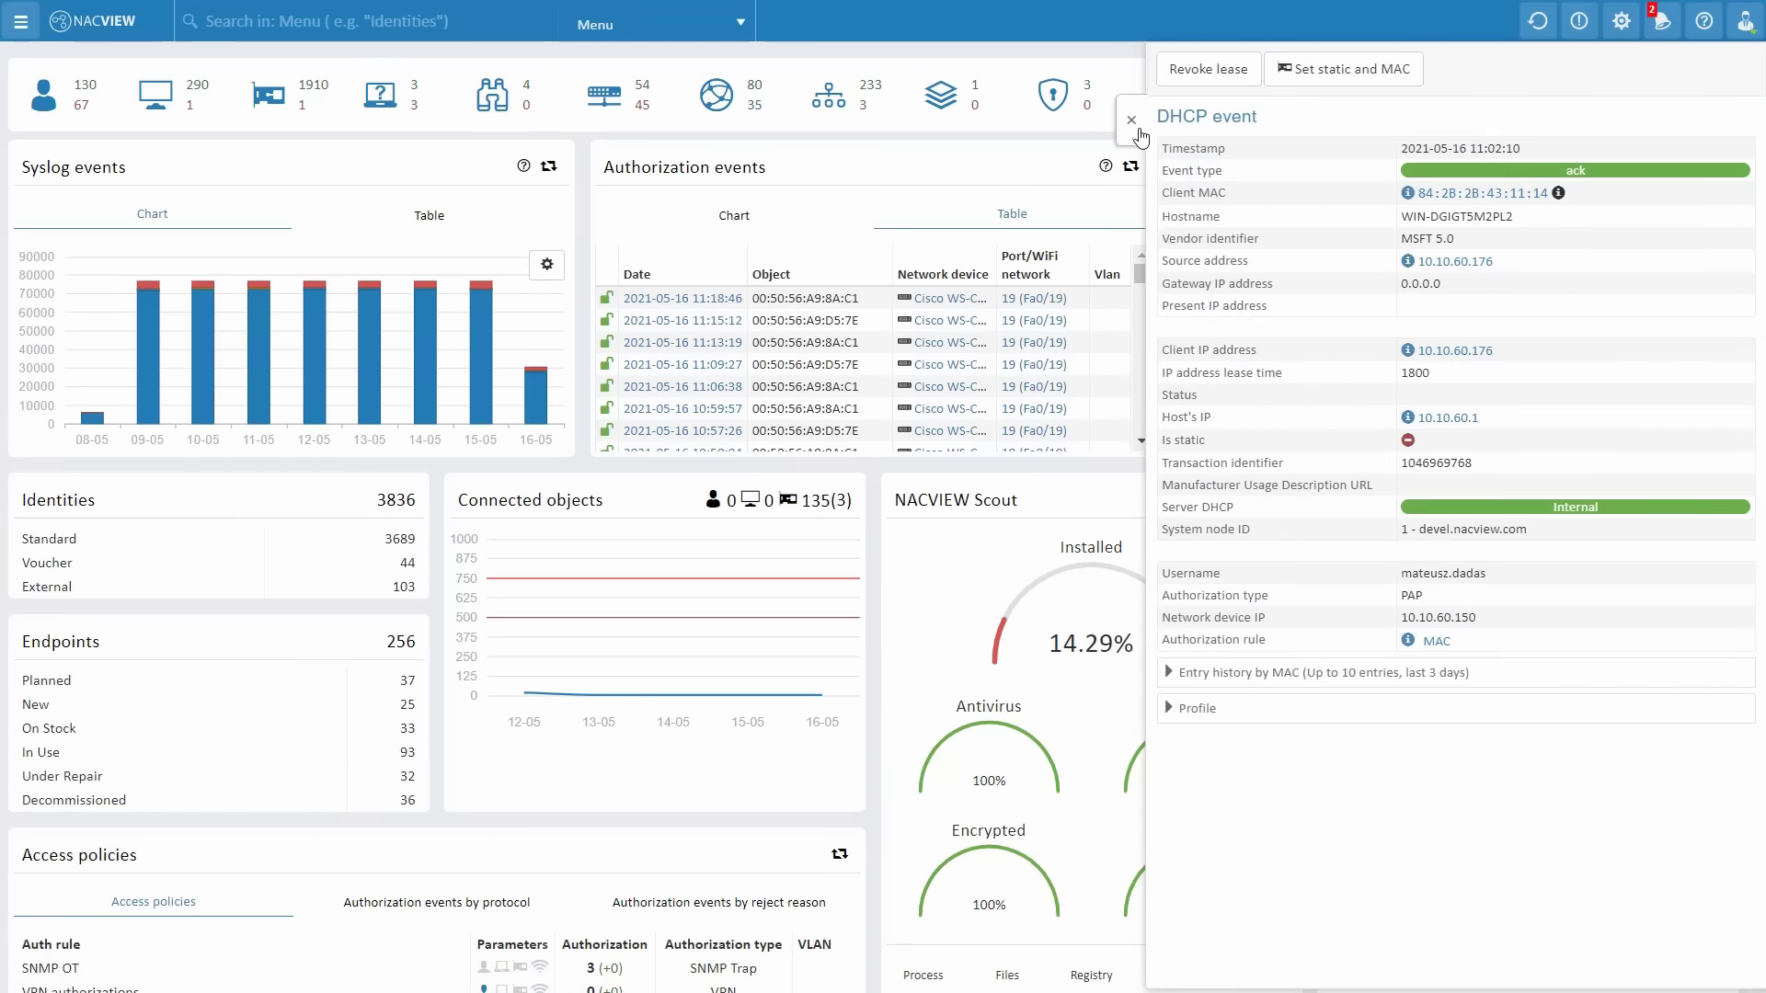
left_click(1134, 127)
Show the DHCP events as a chart and set its time range to 3d
left_click(1349, 225)
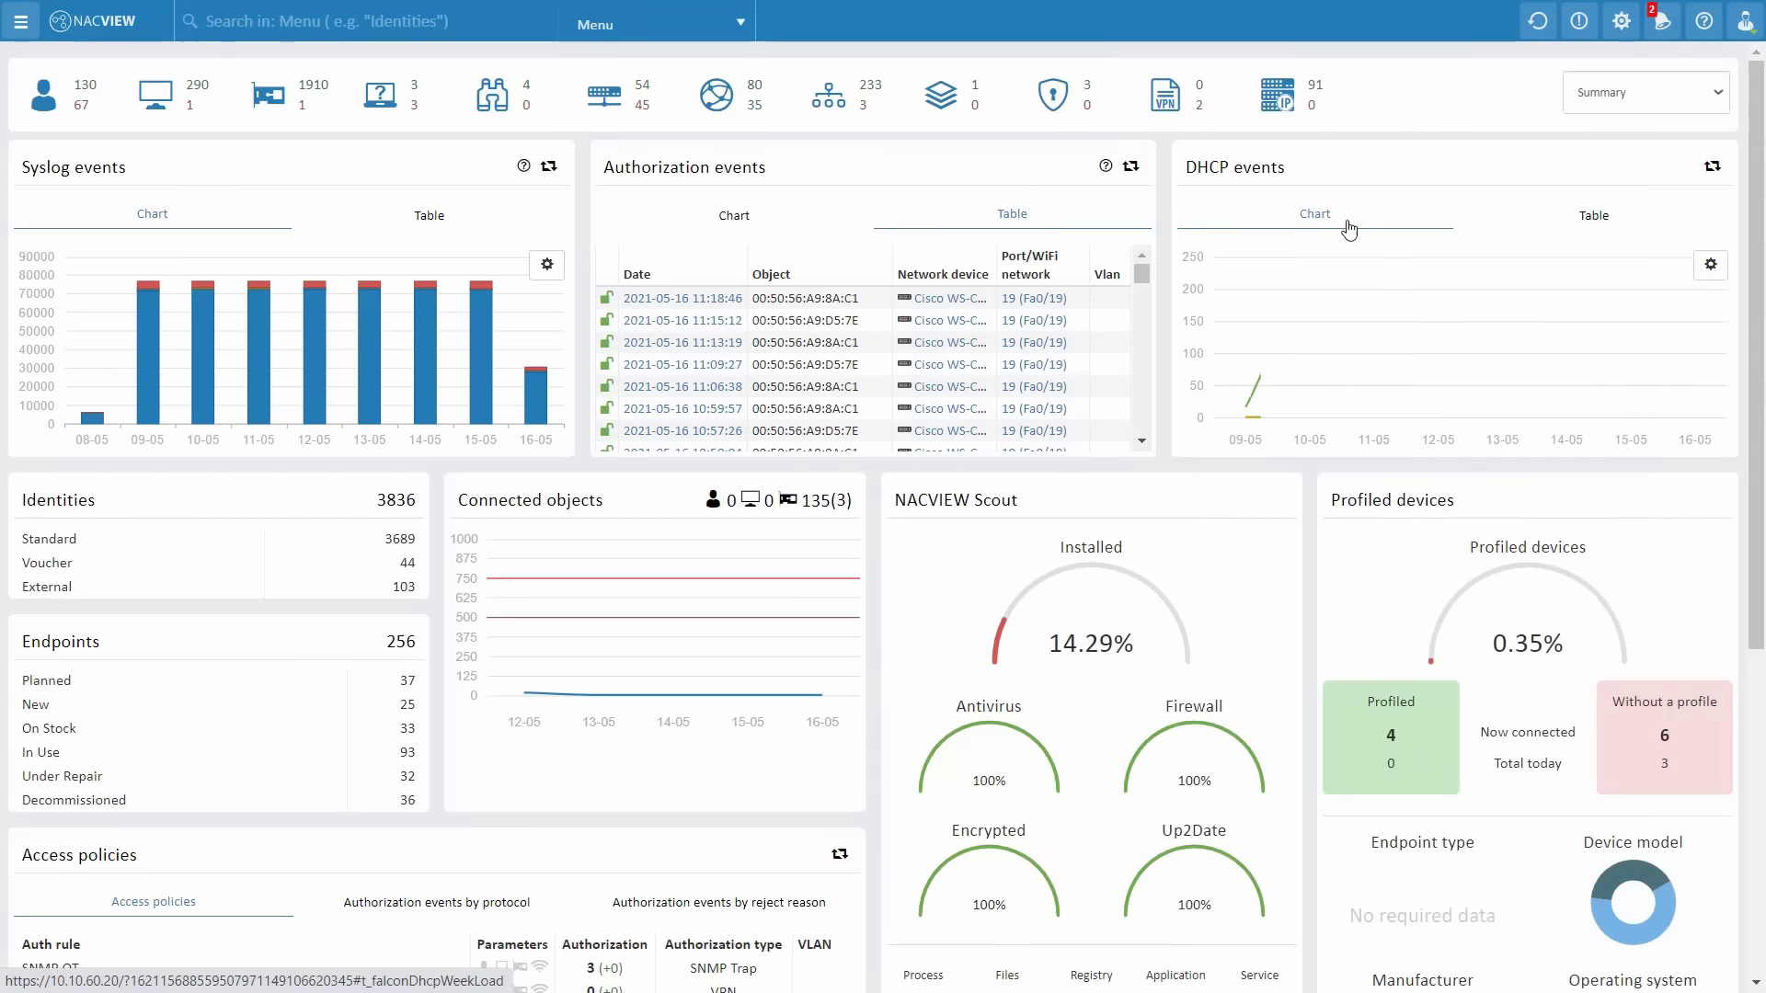
left_click(1710, 266)
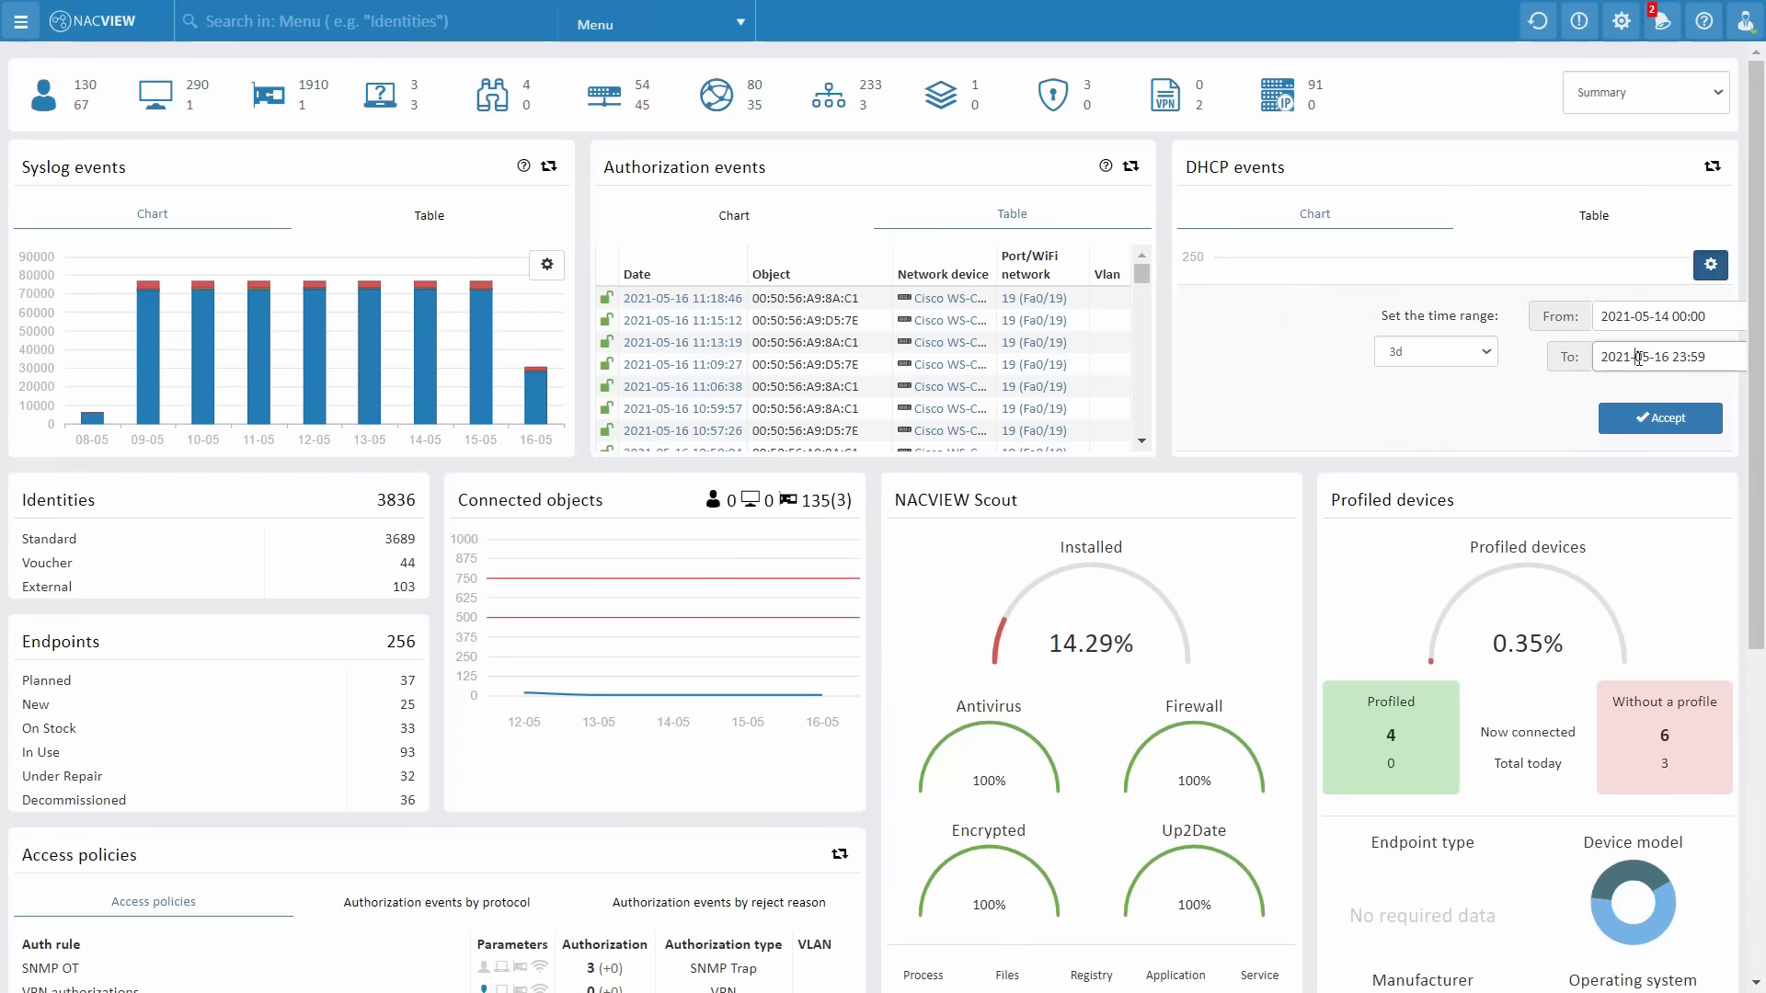
left_click(1638, 413)
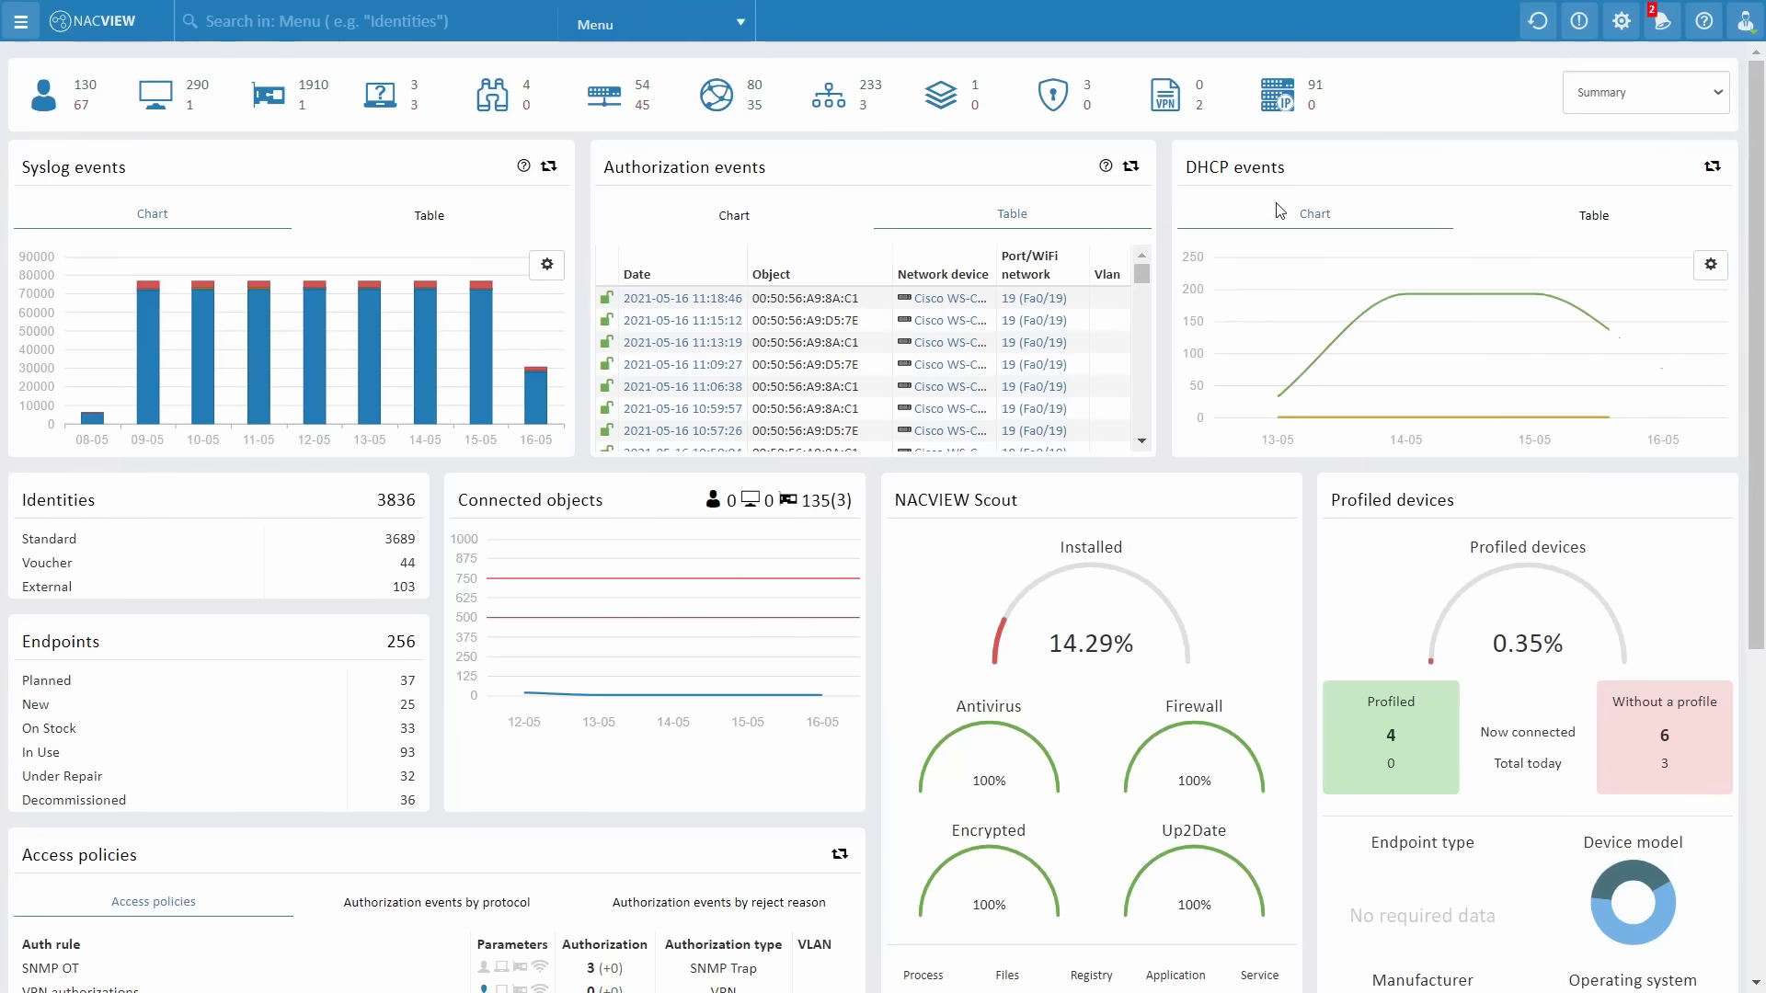
Examine the current usage per VLAN in the Subnetworks and VLANS section of the Summary dashboard
scroll(437, 605, "down", 5)
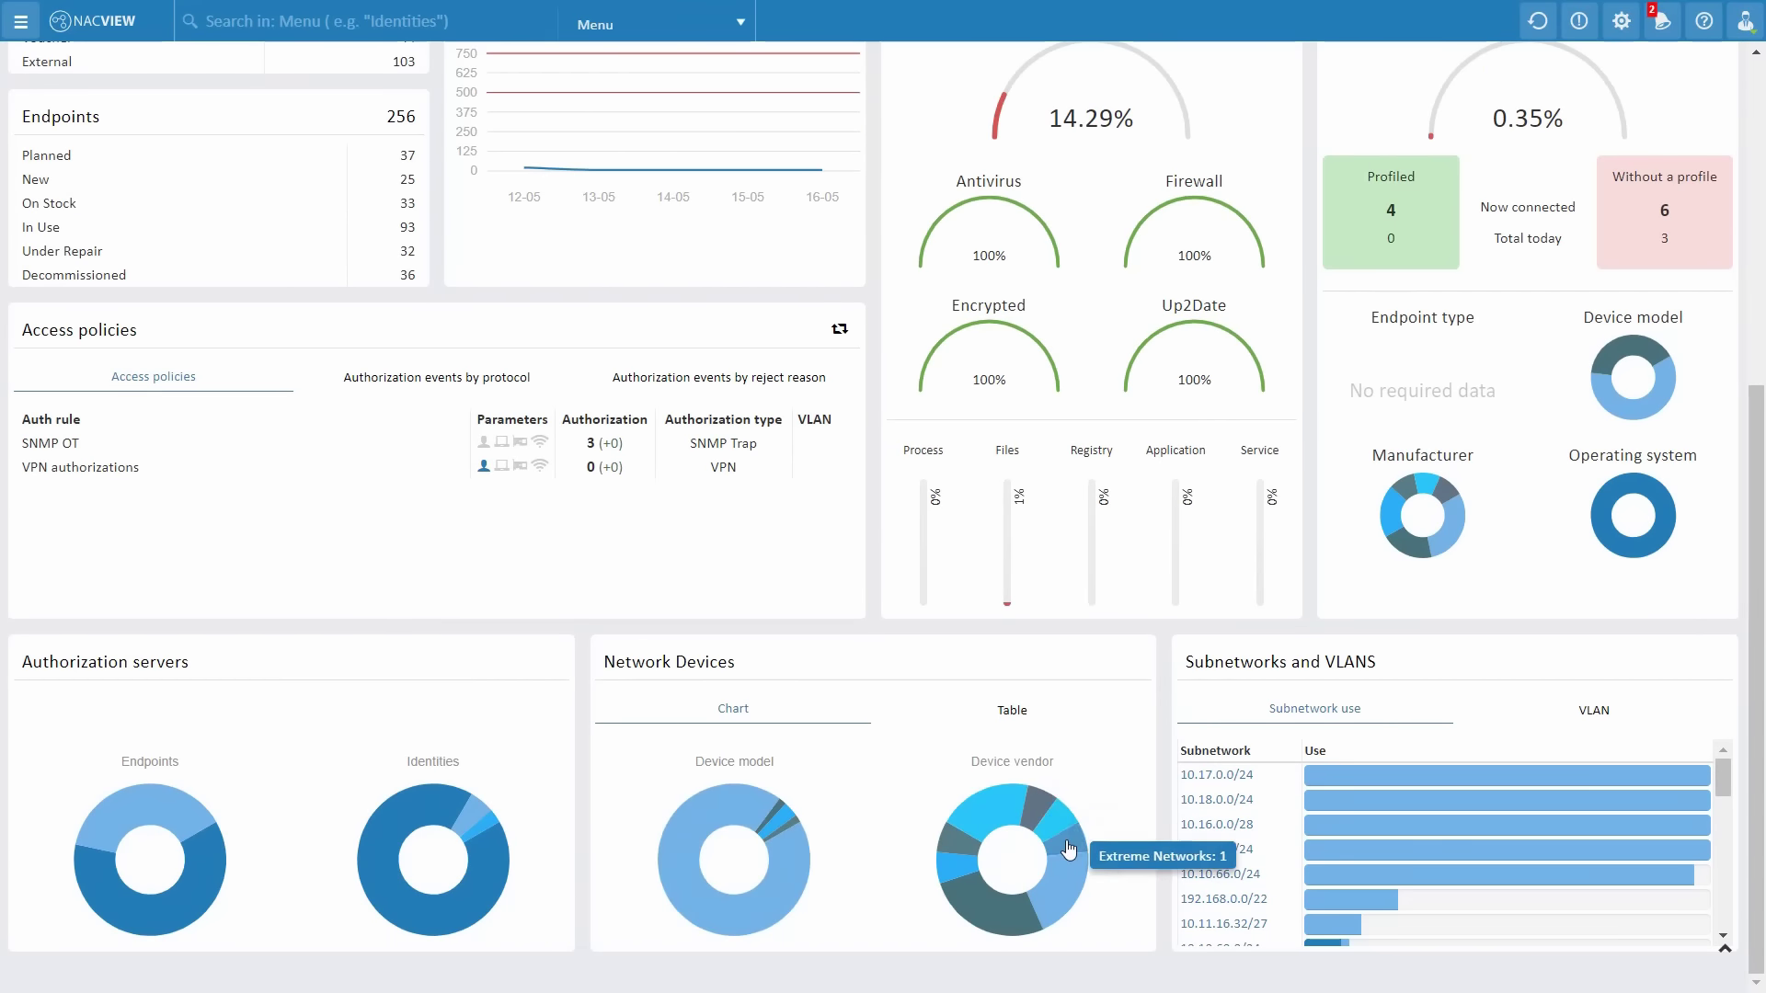
left_click(1572, 713)
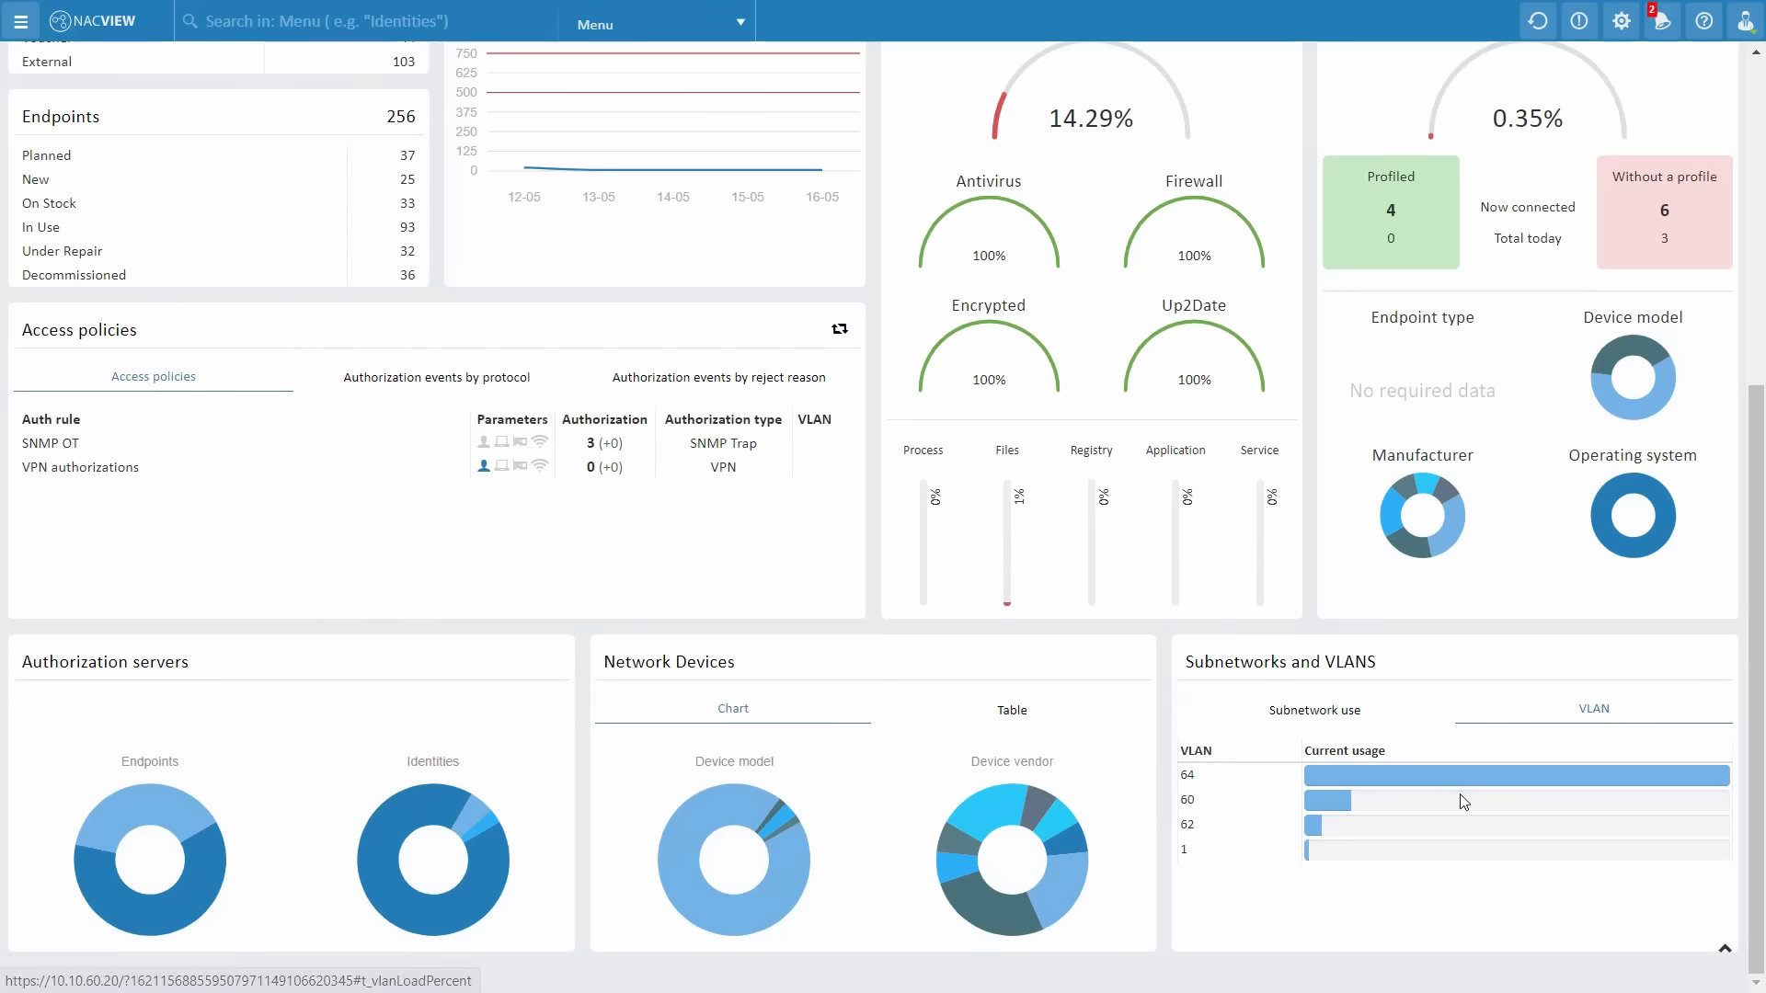
mouse_move(1469, 788)
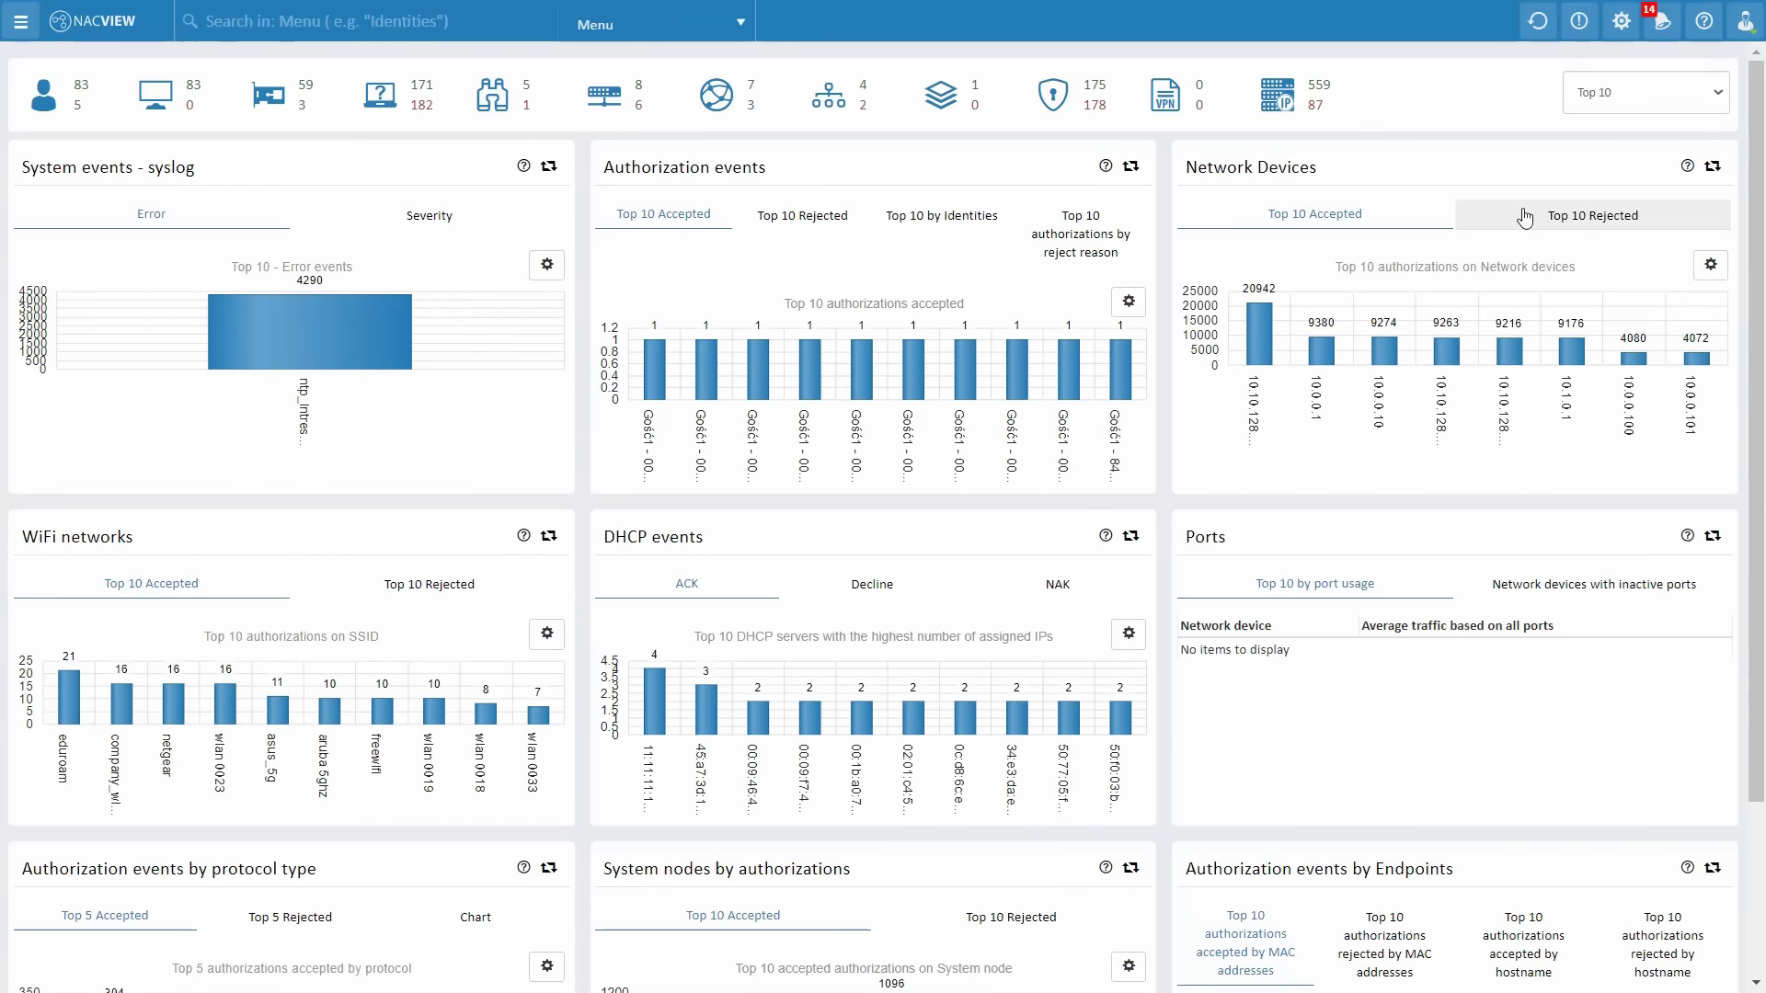
On the Top 10 dashboard, view the network devices with inactive ports and the top 10 rejected and accepted authorizations on network devices
left_click(1590, 590)
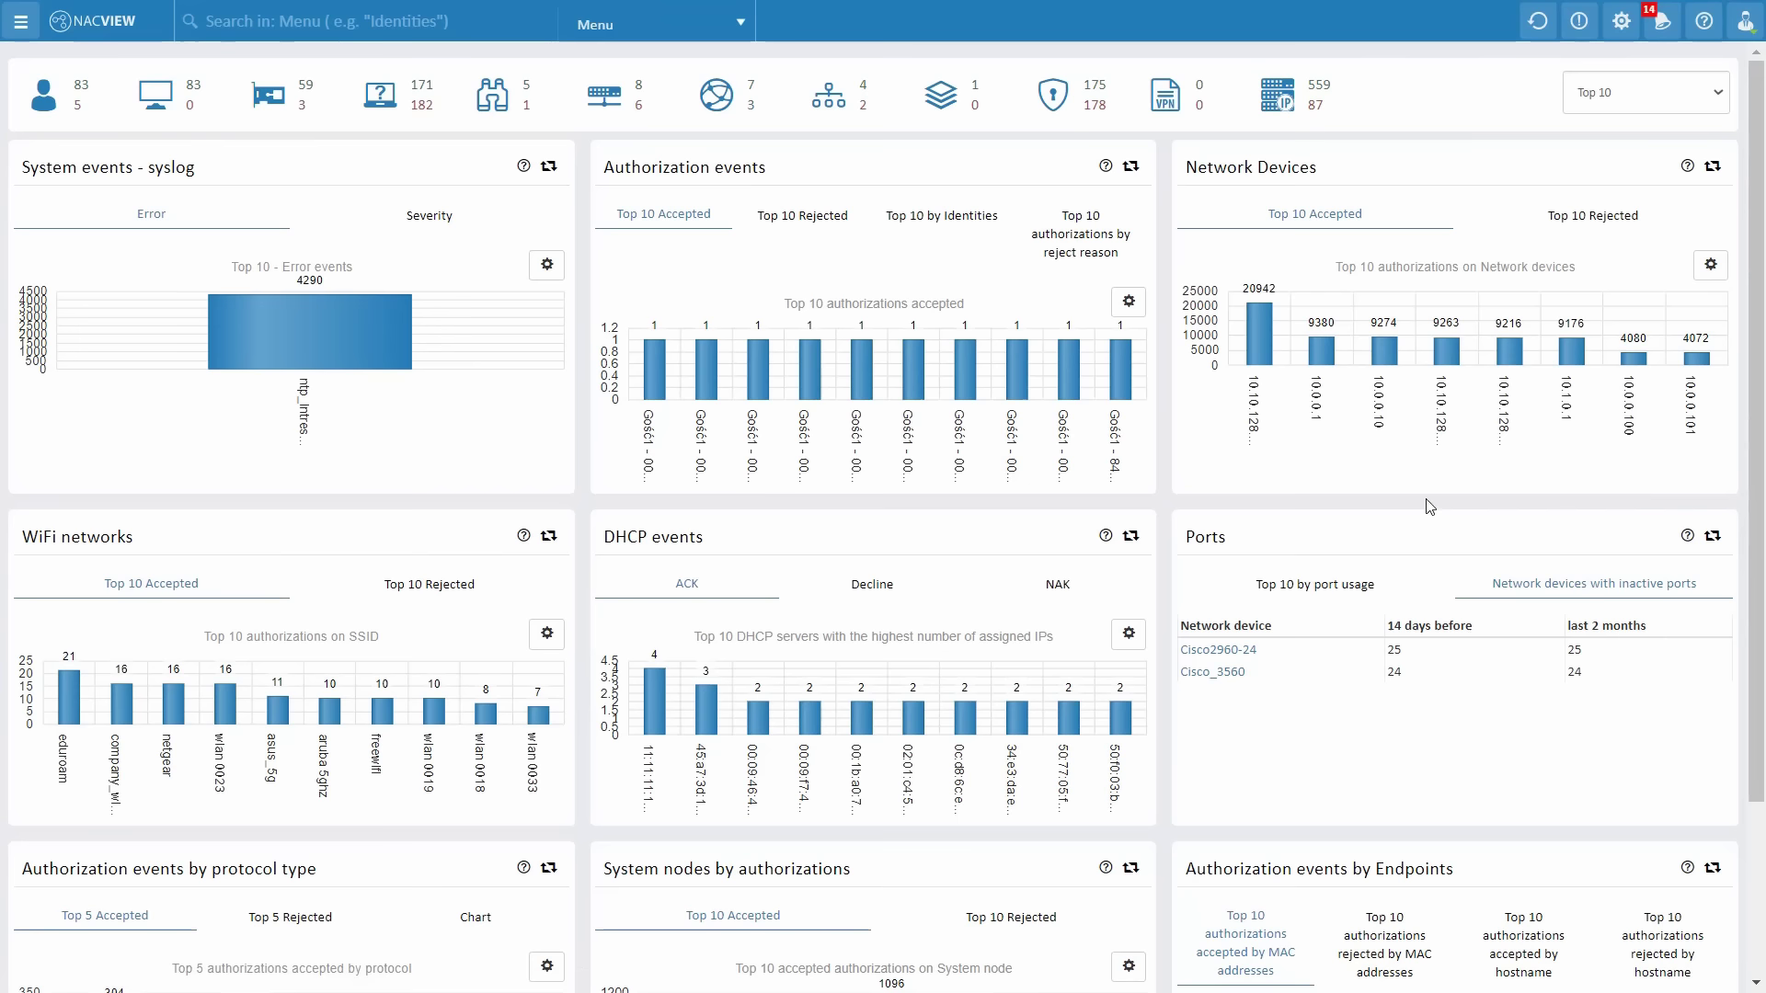
left_click(1499, 216)
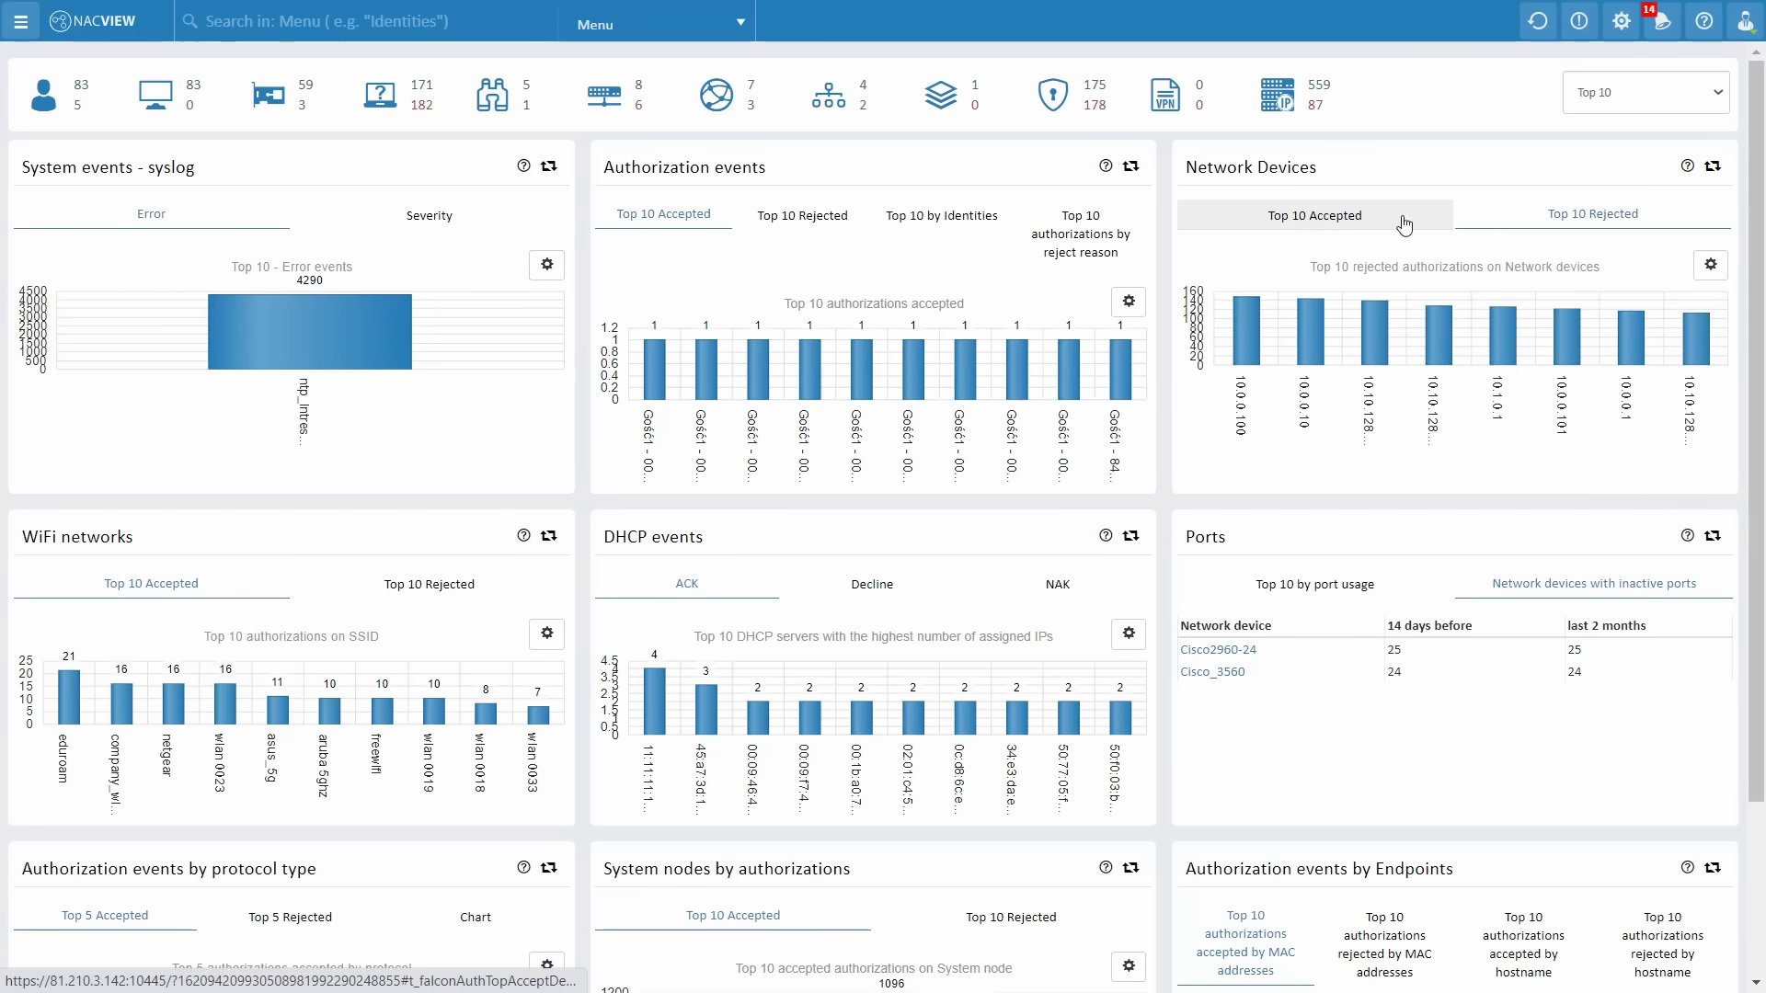
left_click(1367, 218)
scroll(1397, 419, "down", 2)
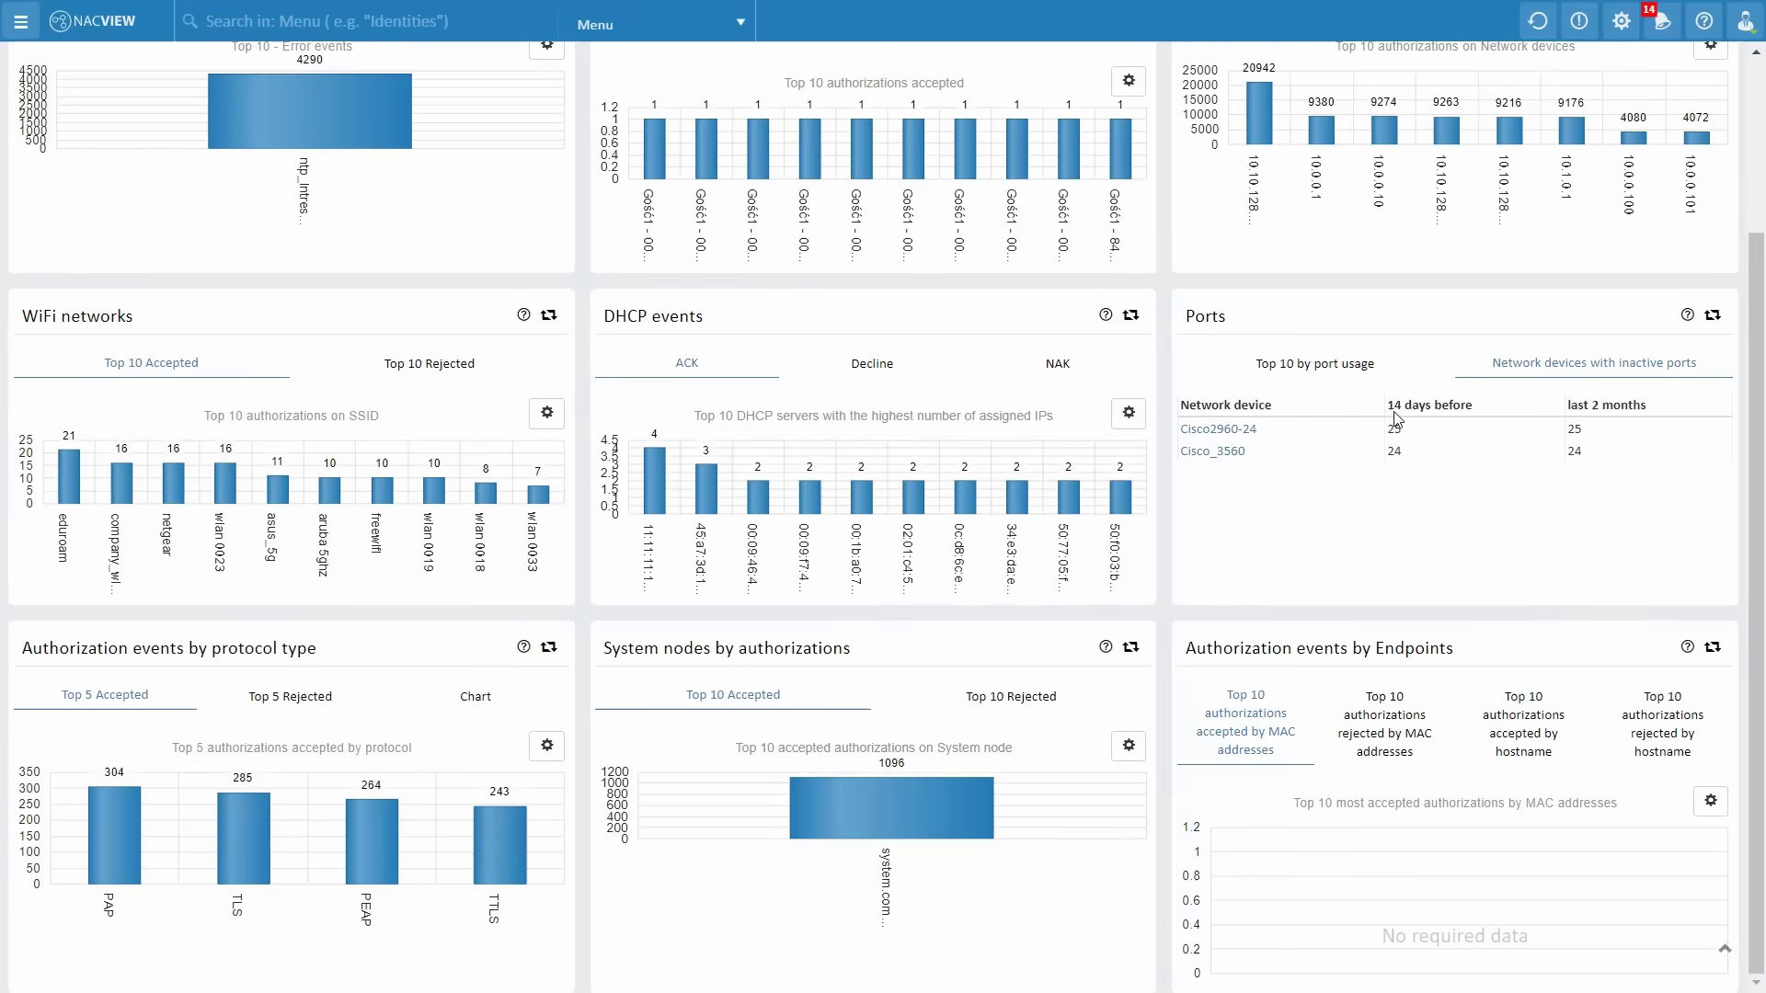
scroll(1397, 419, "up", 2)
Switch the dashboard to Connectivity and look through the table of devices connected to the network
left_click(1573, 79)
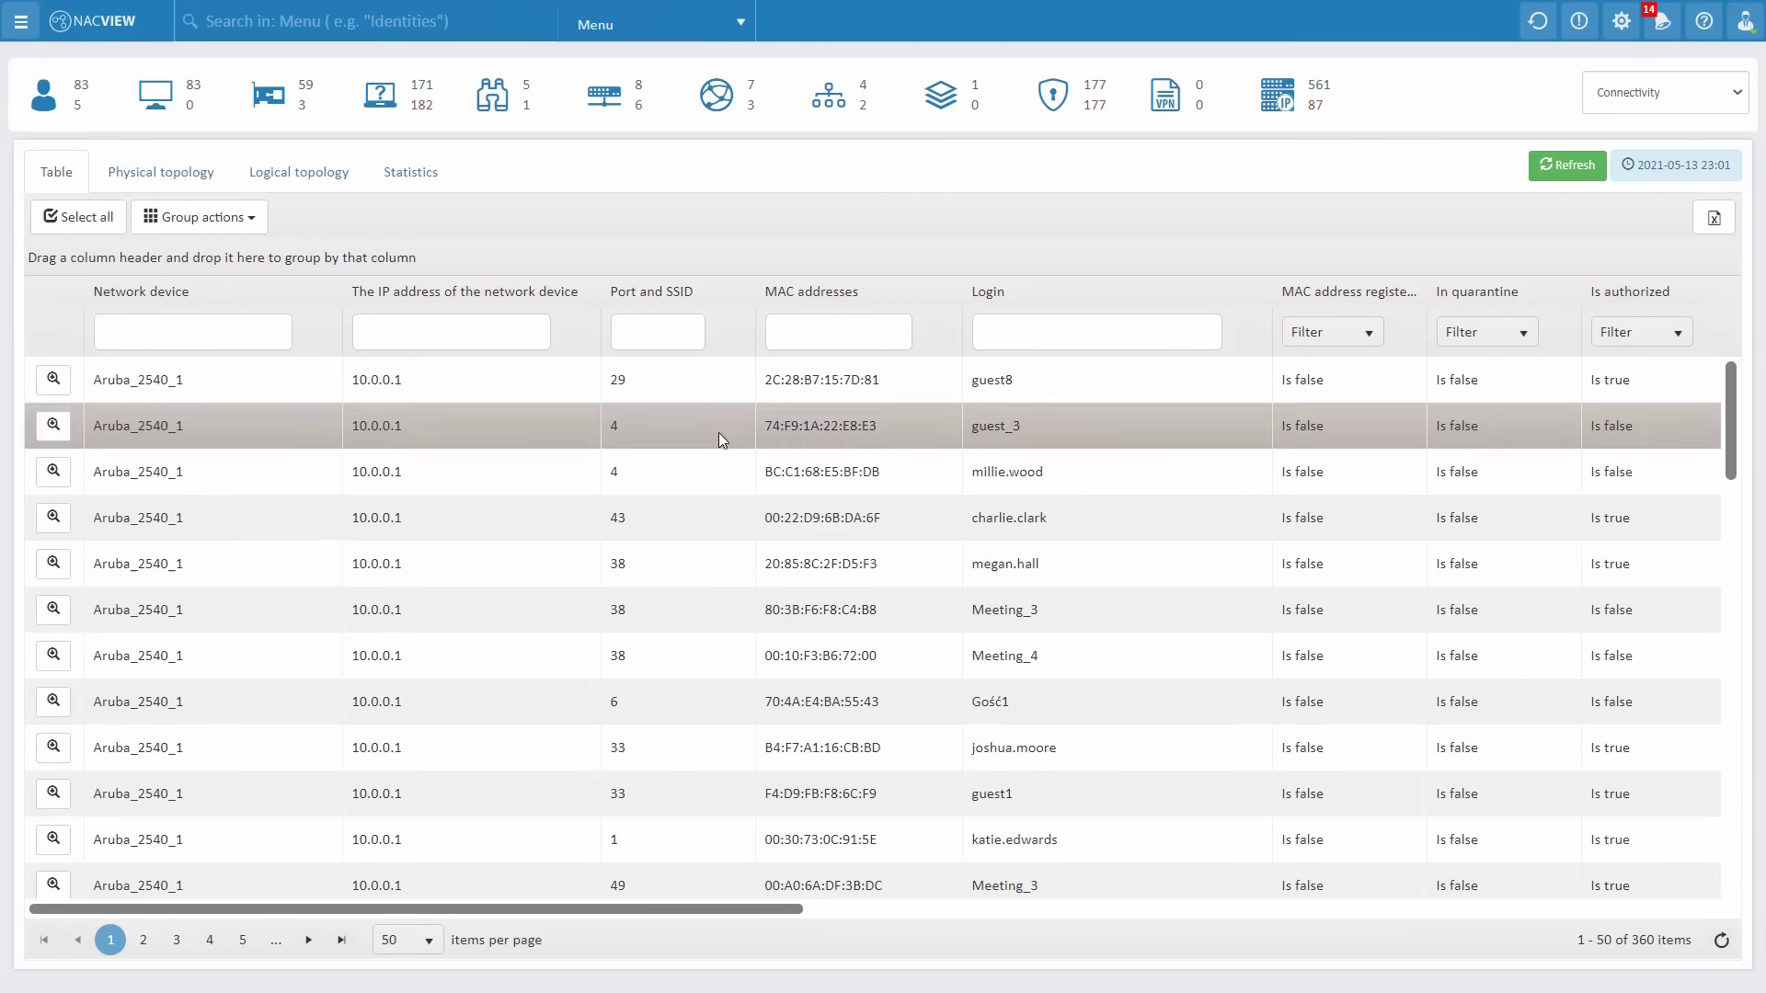
scroll(727, 451, "down", 5)
scroll(743, 469, "up", 5)
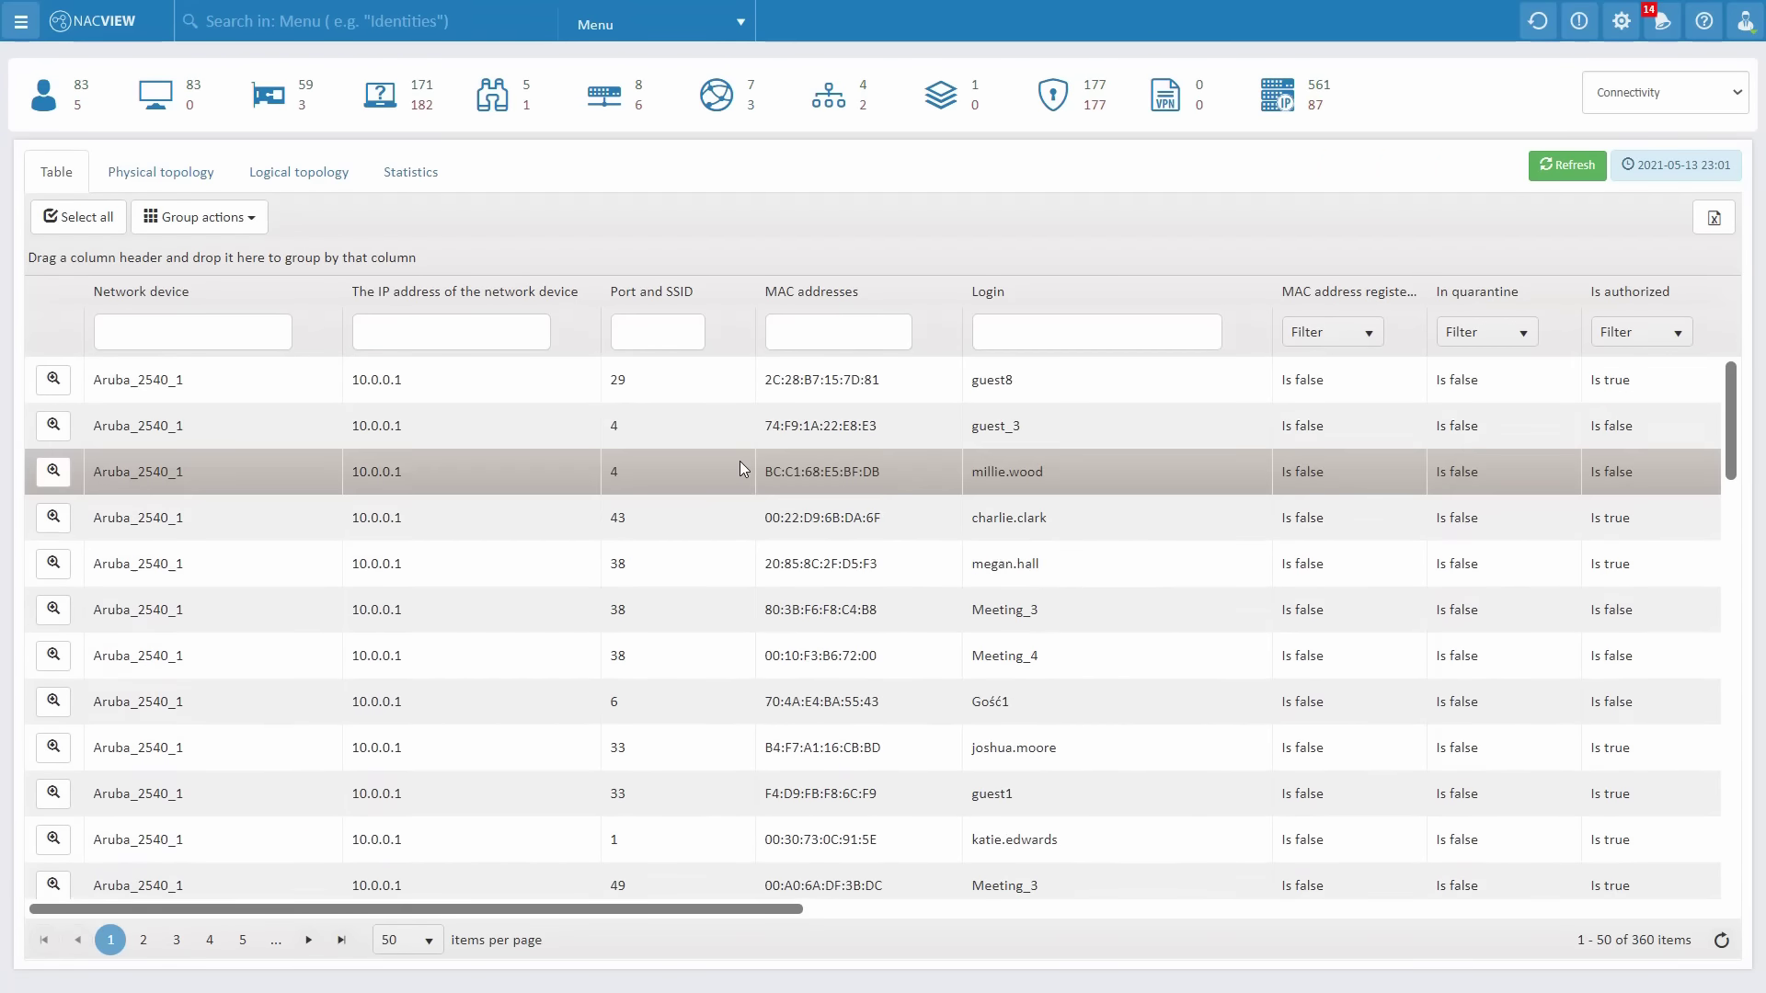
Open the Cisco_3560 device from the physical topology and display its own physical topology graph
left_click(217, 183)
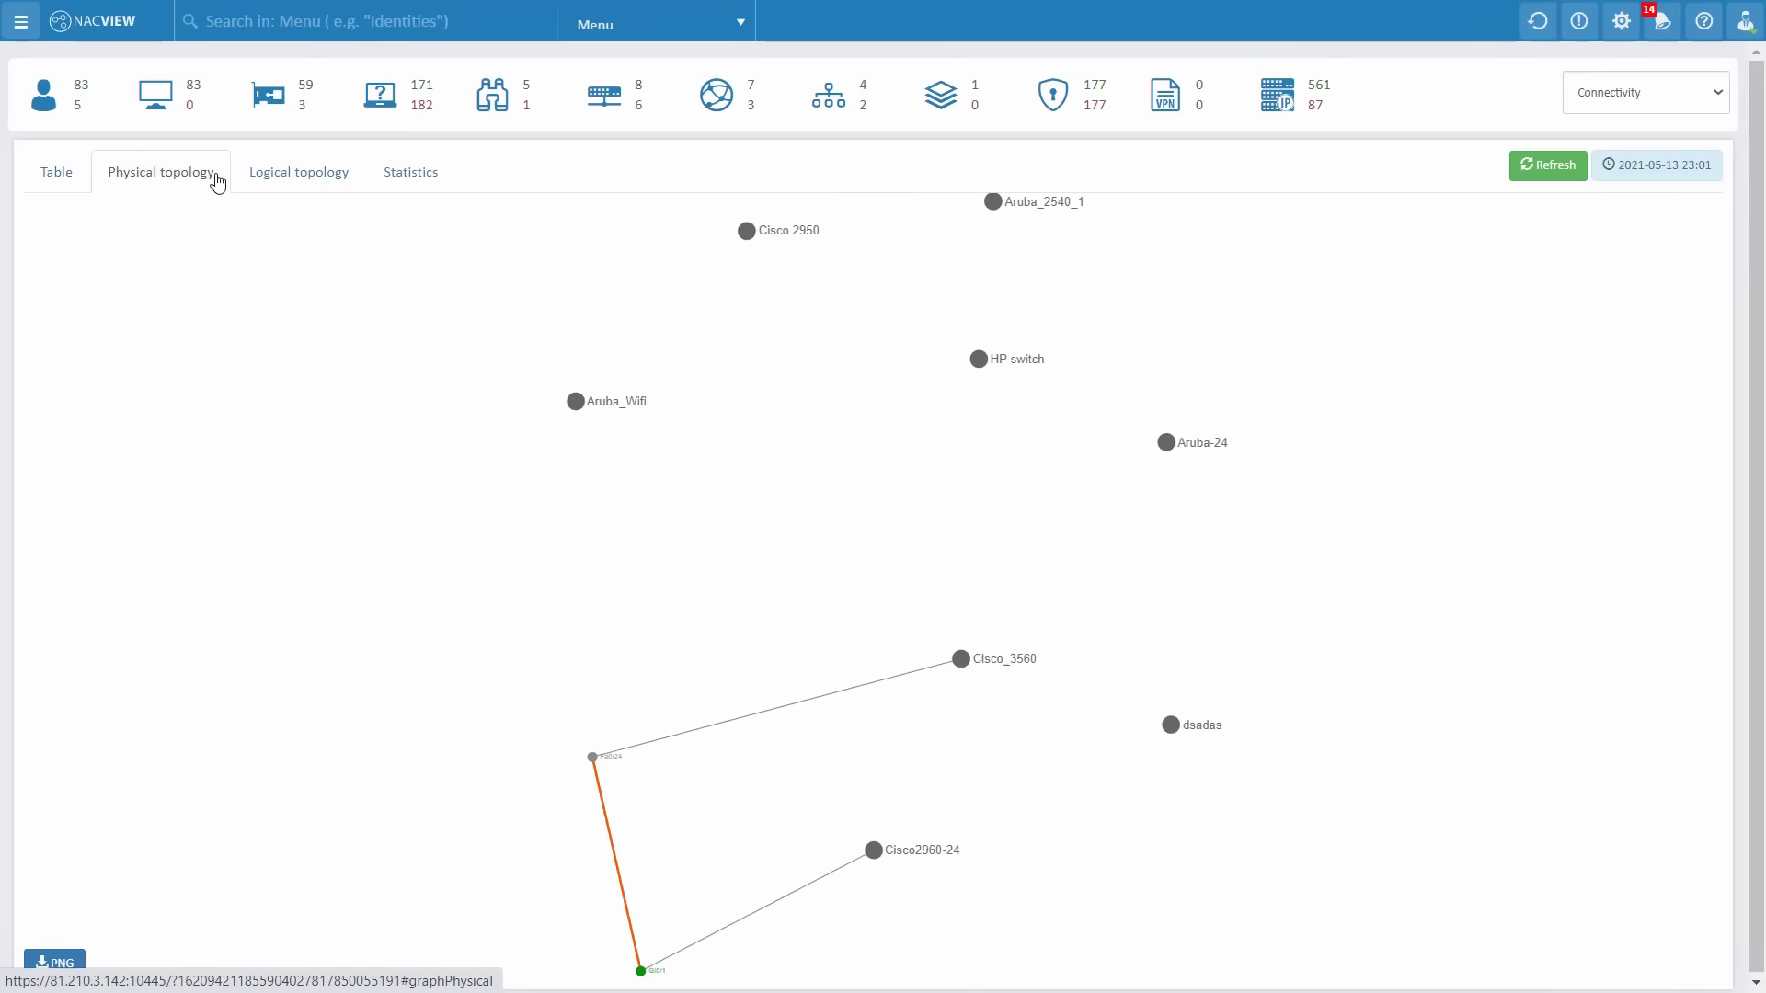
left_click(916, 690)
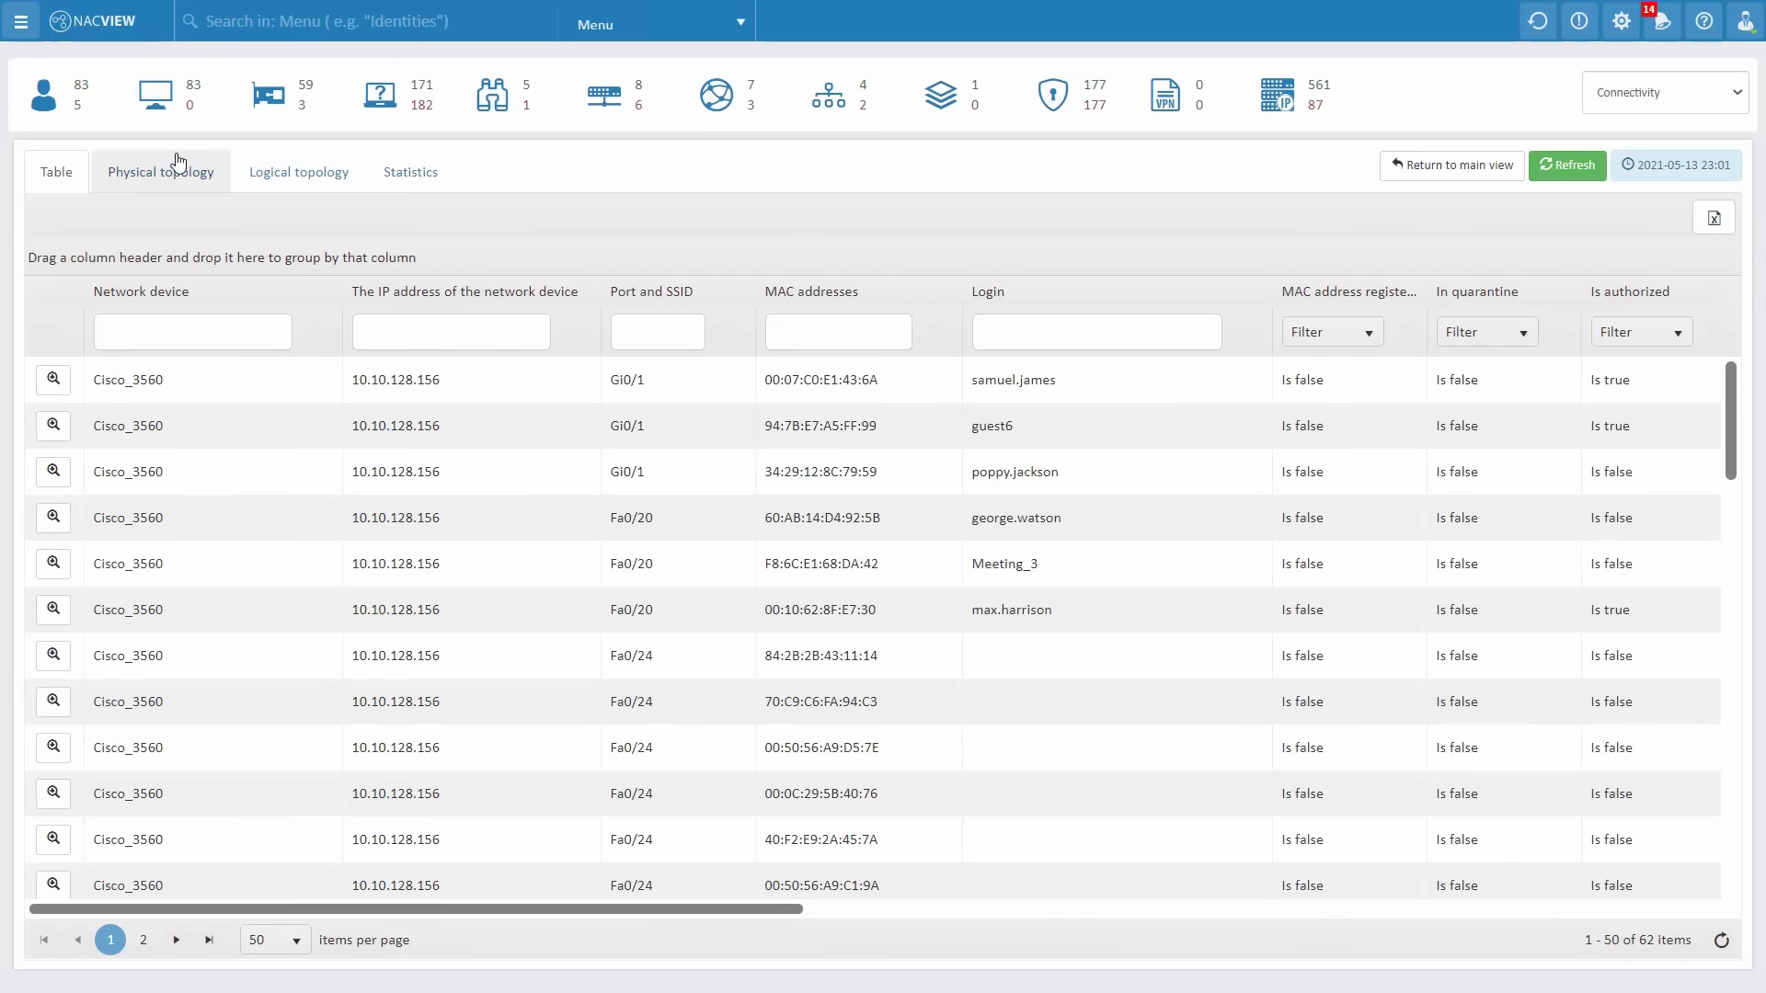
left_click(176, 169)
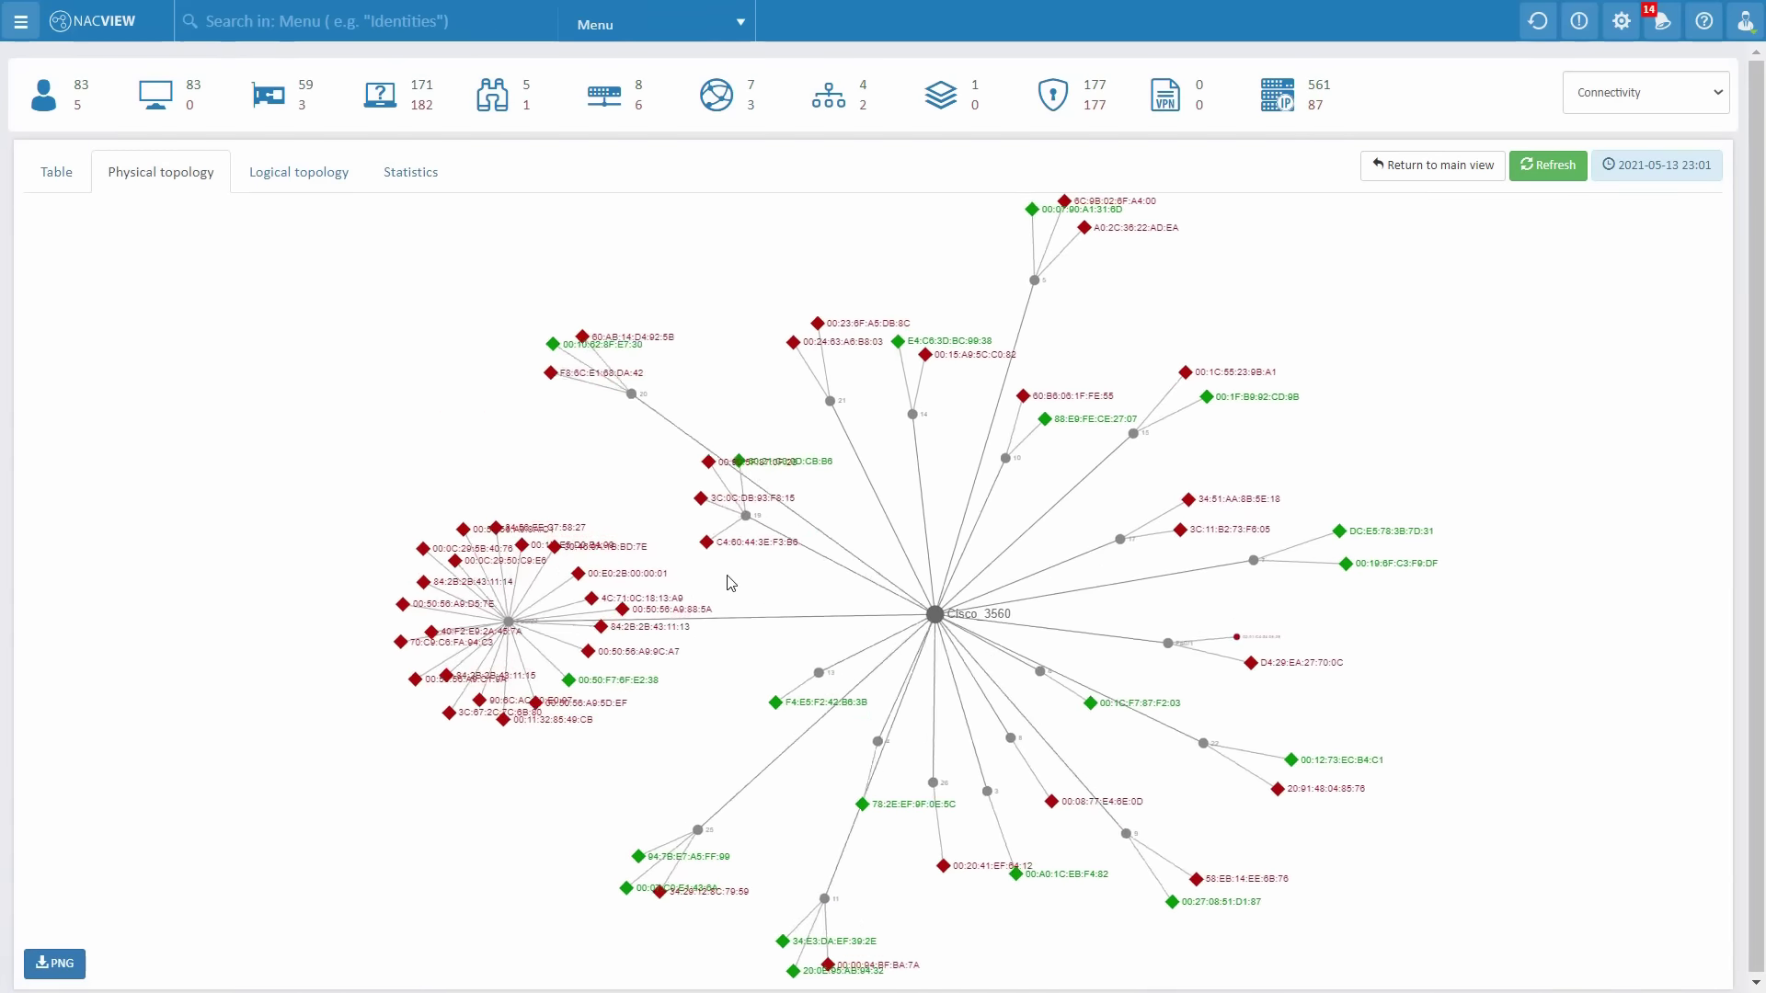
Inspect the details of port 4 on Cisco_3560 and of its connected endpoint 78:2E:EF:9F:0E:5C in the physical topology
scroll(1005, 577, "up", 3)
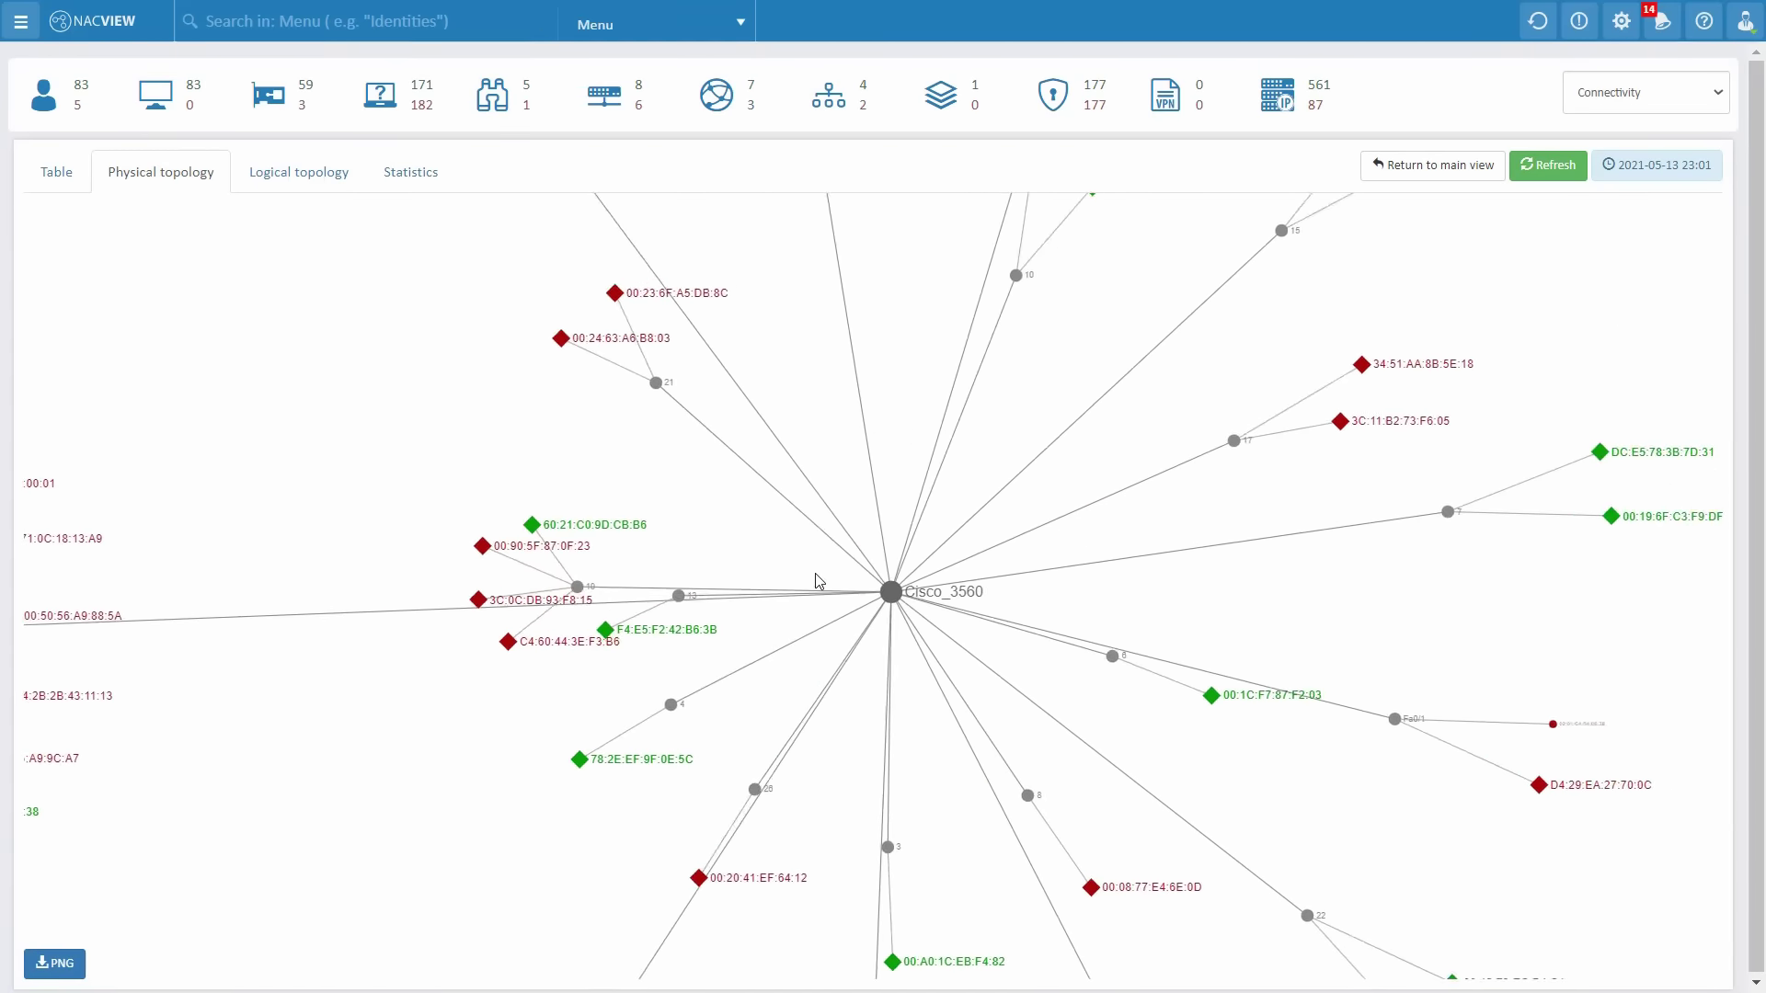
left_click(634, 649)
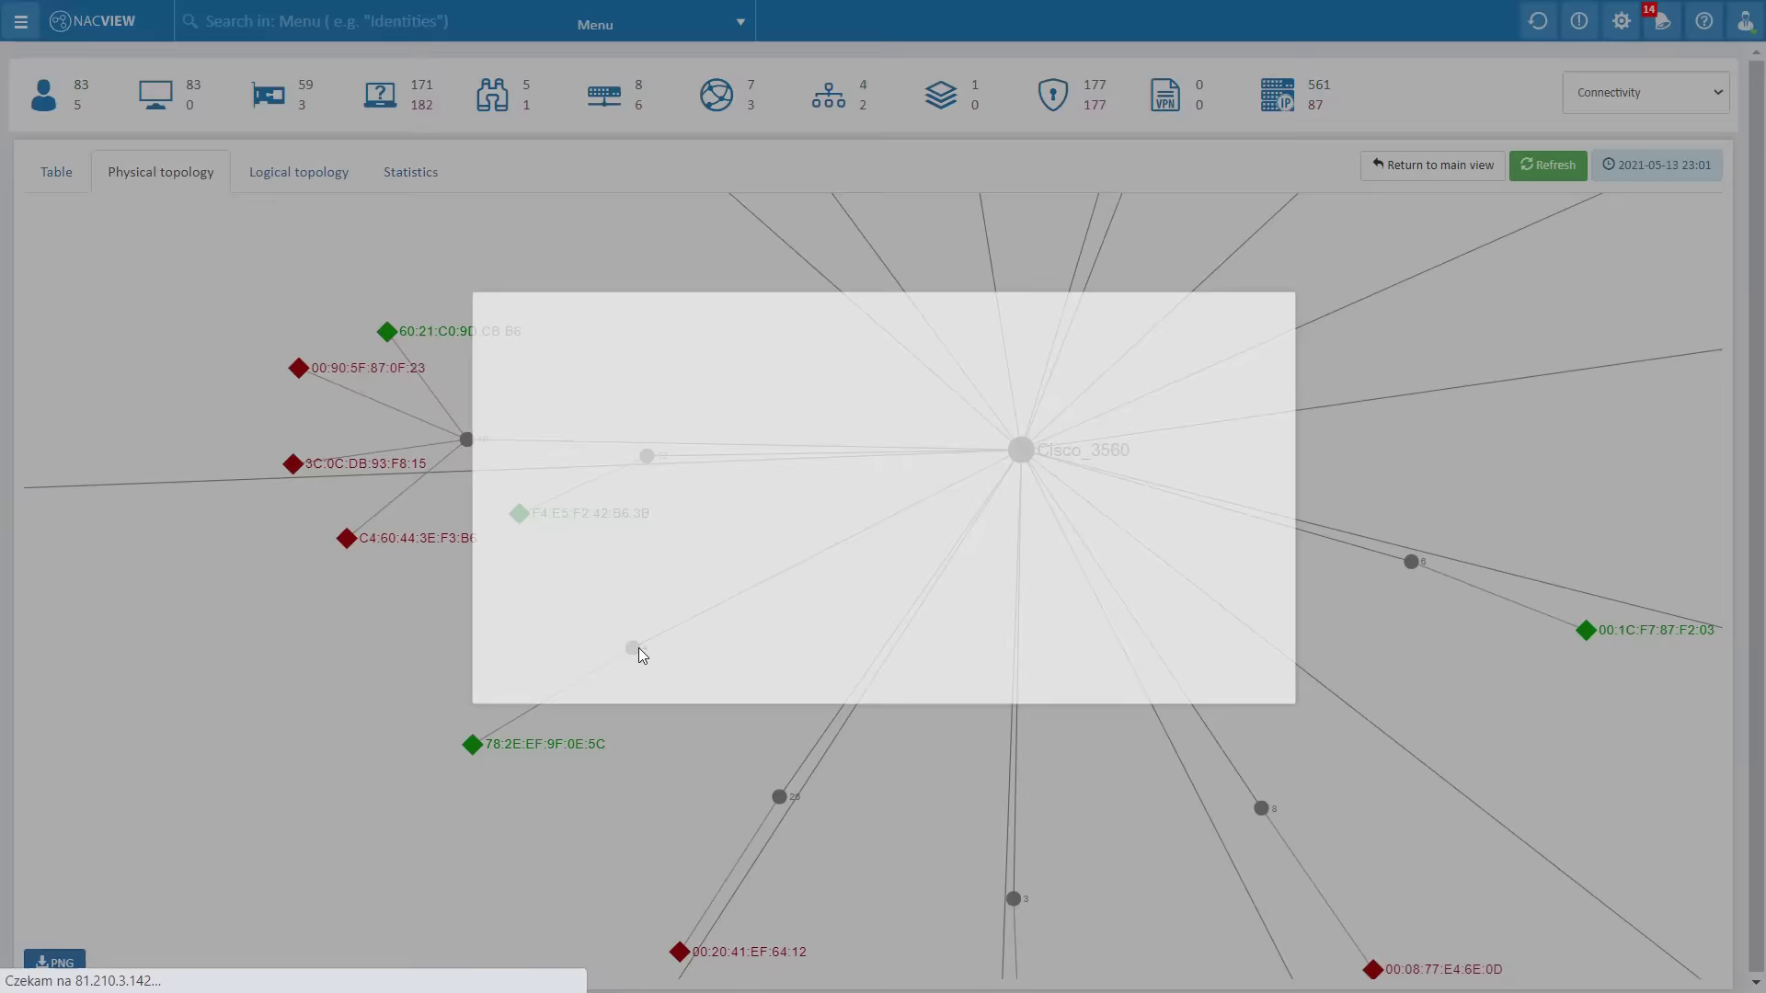
left_click(1518, 216)
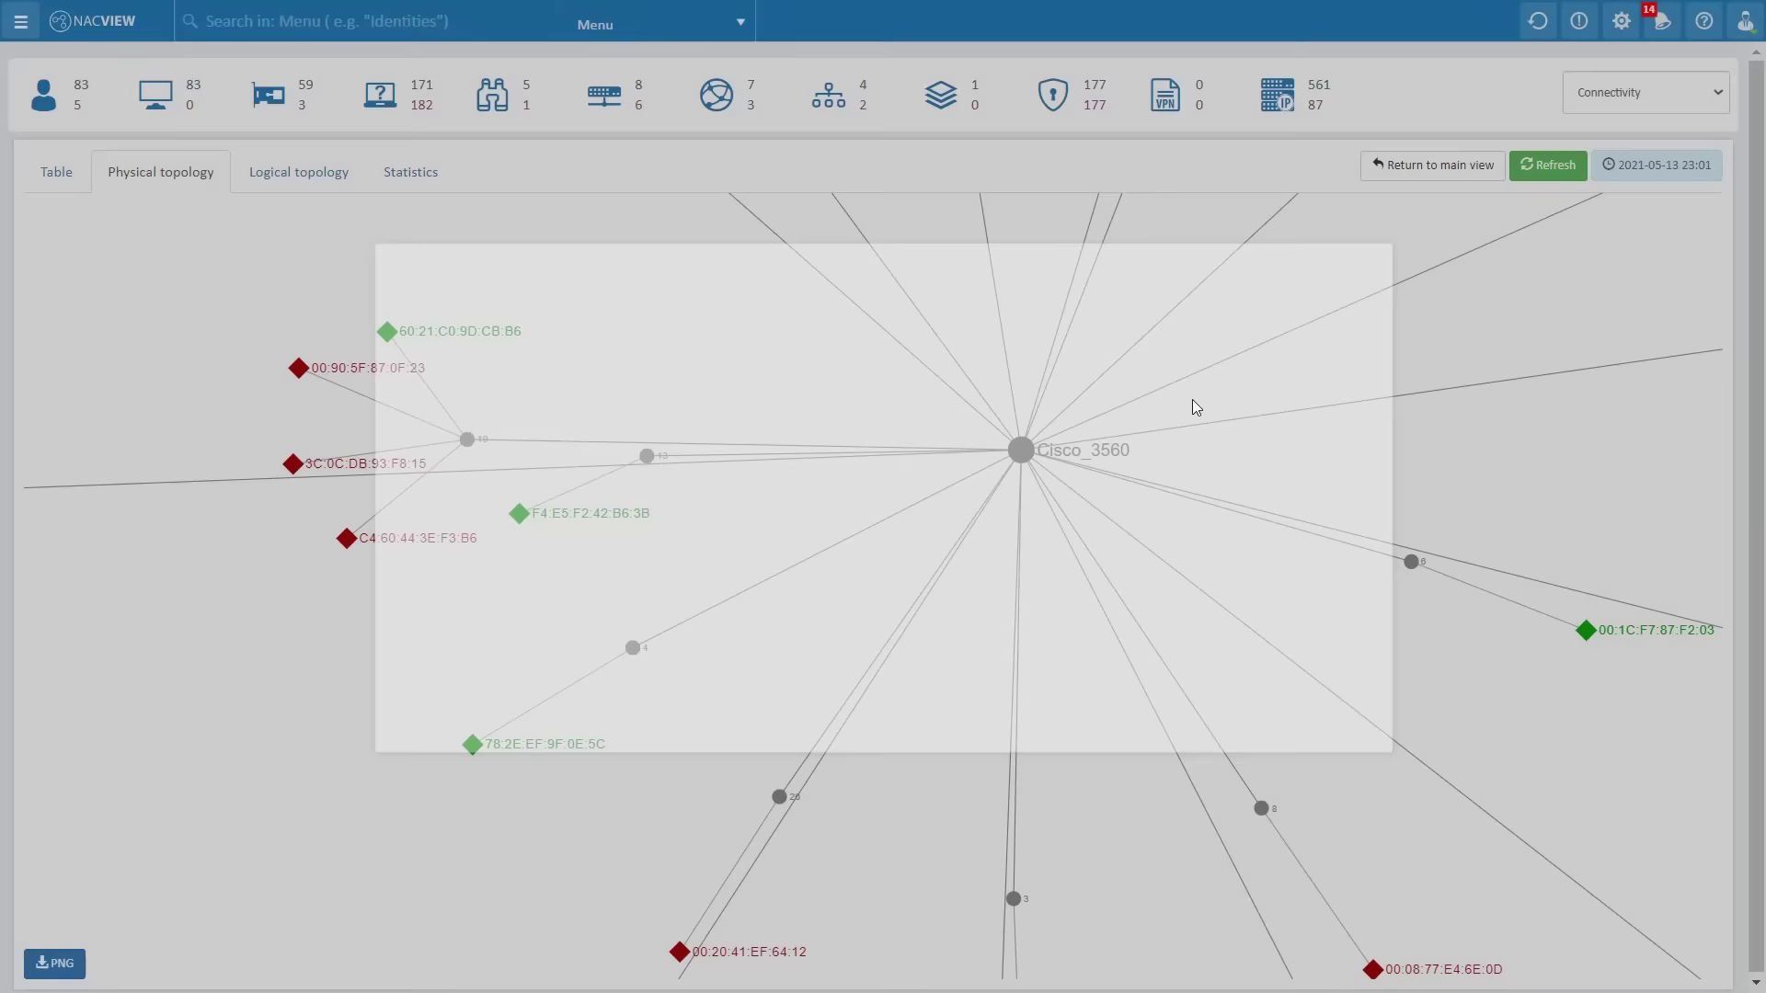
left_click(478, 745)
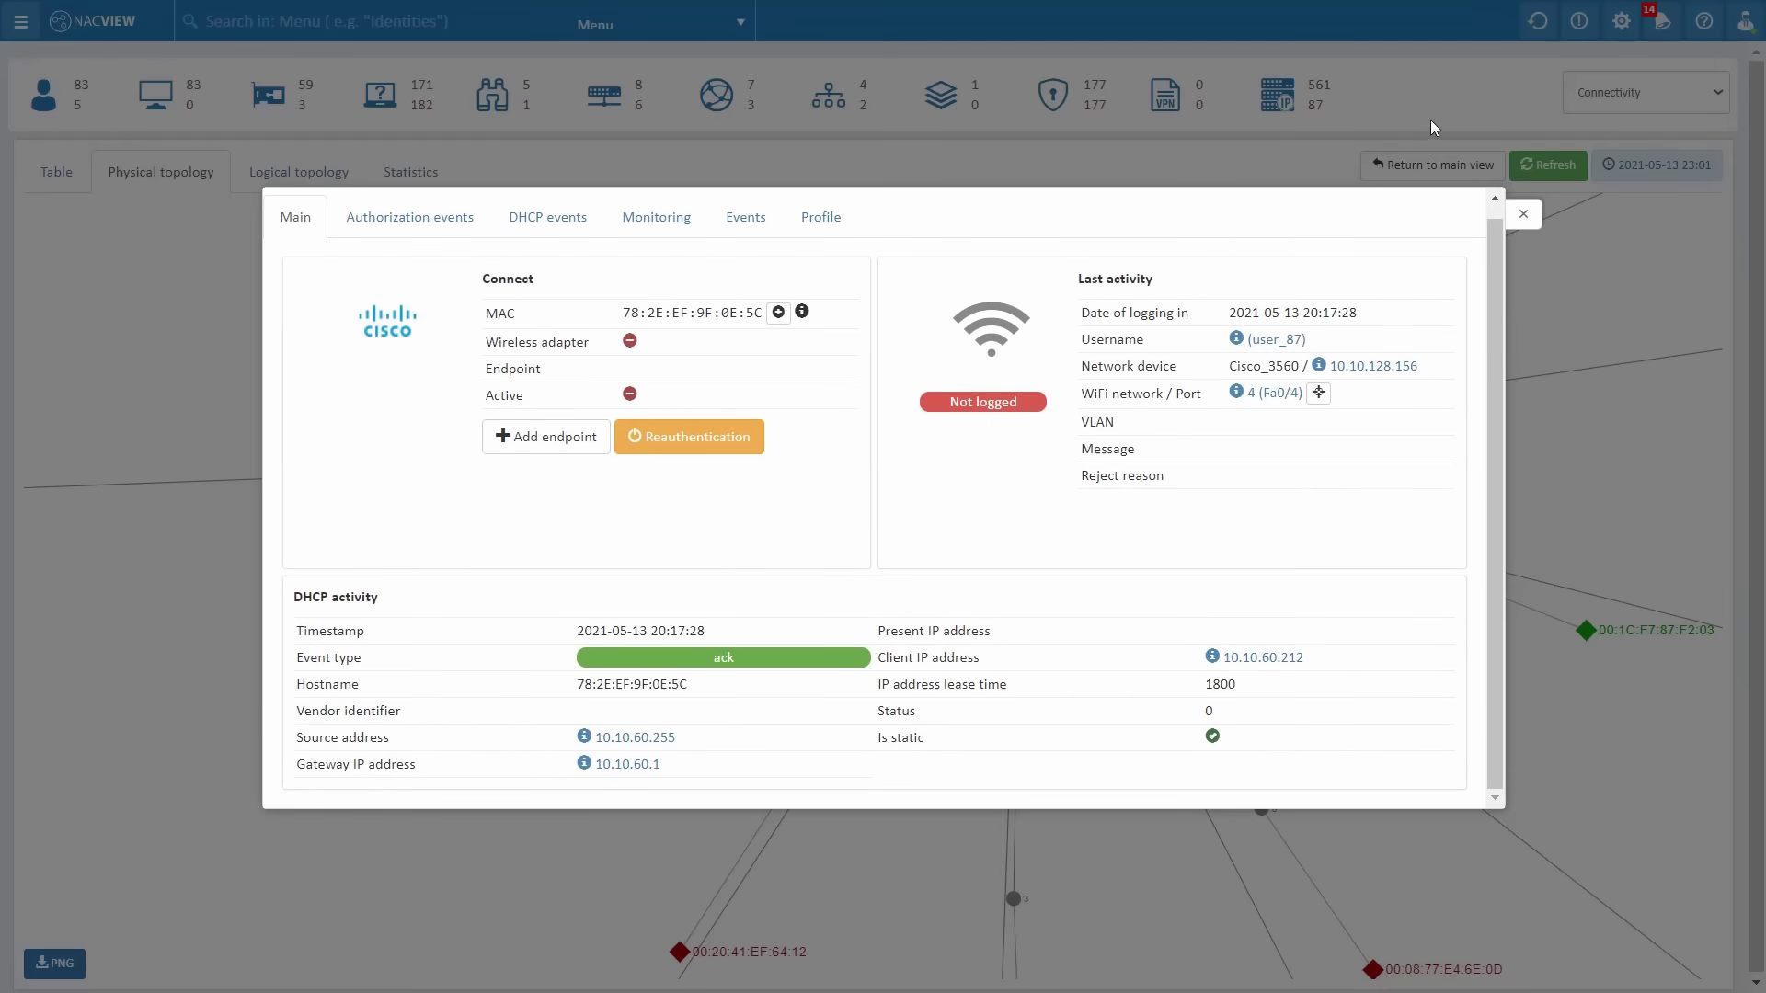
left_click(1527, 218)
Examine the logical topology of Cisco_3560 and the connectivity statistics on device models and logged-in endpoints per VLAN
left_click(299, 172)
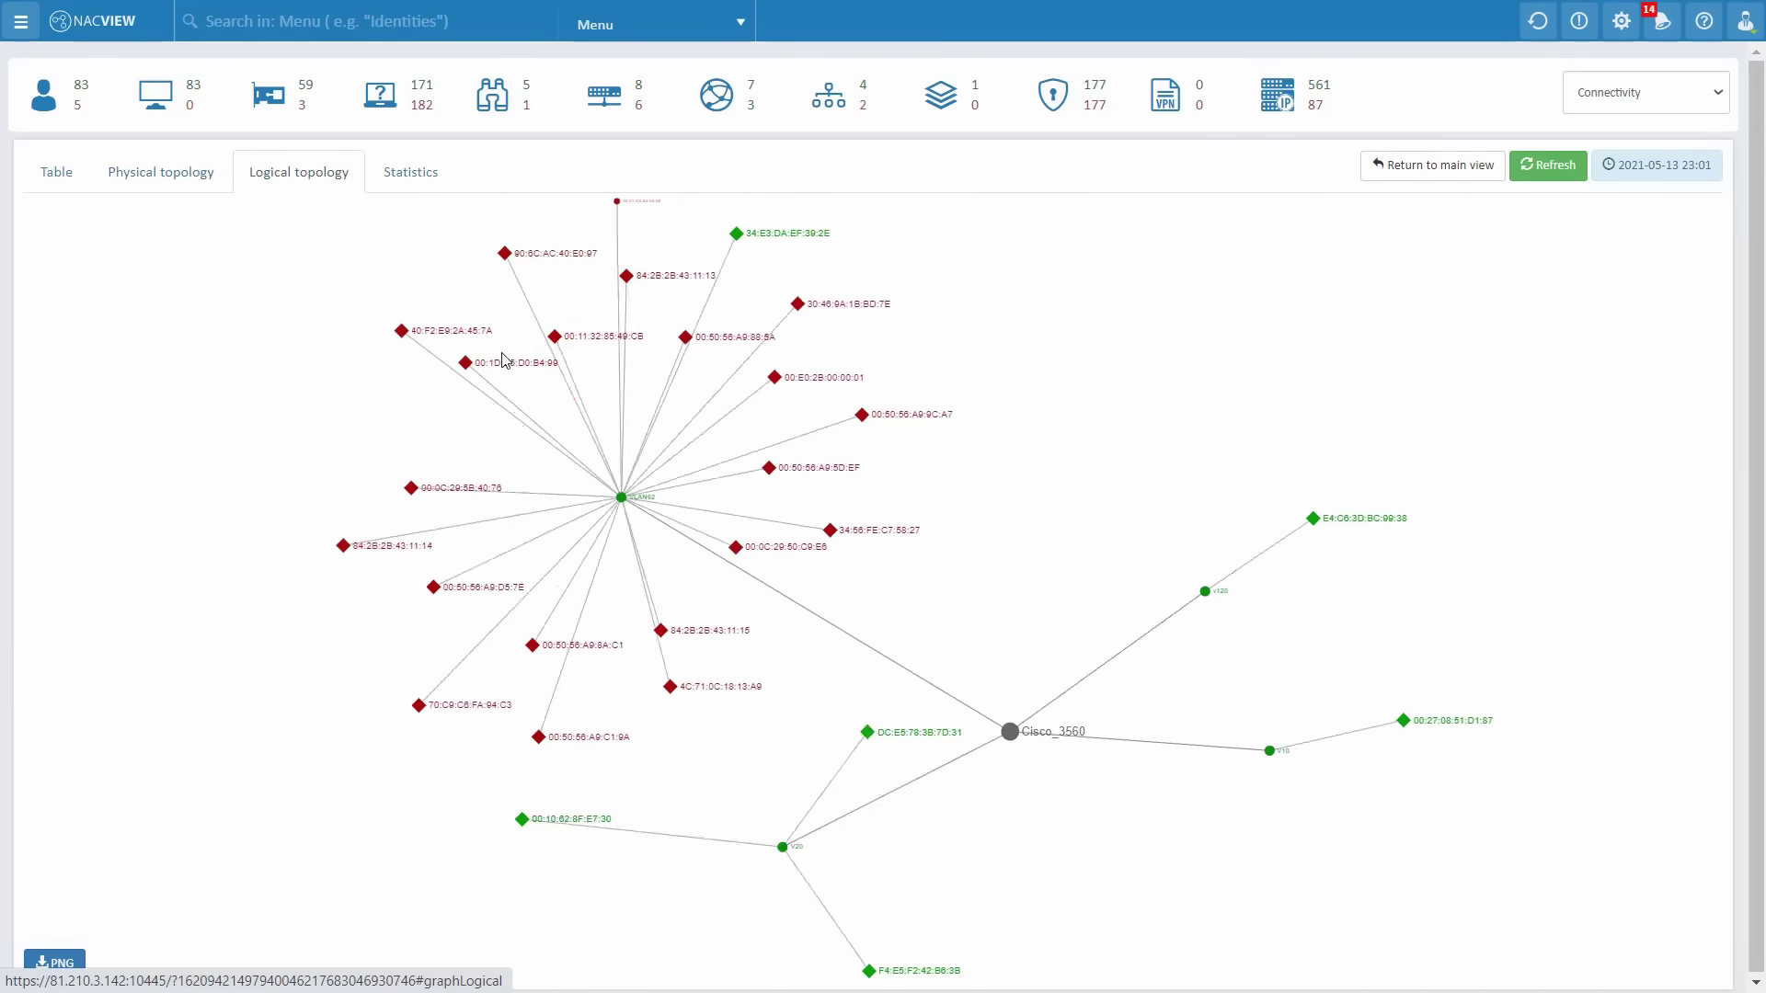
scroll(622, 499, "up", 3)
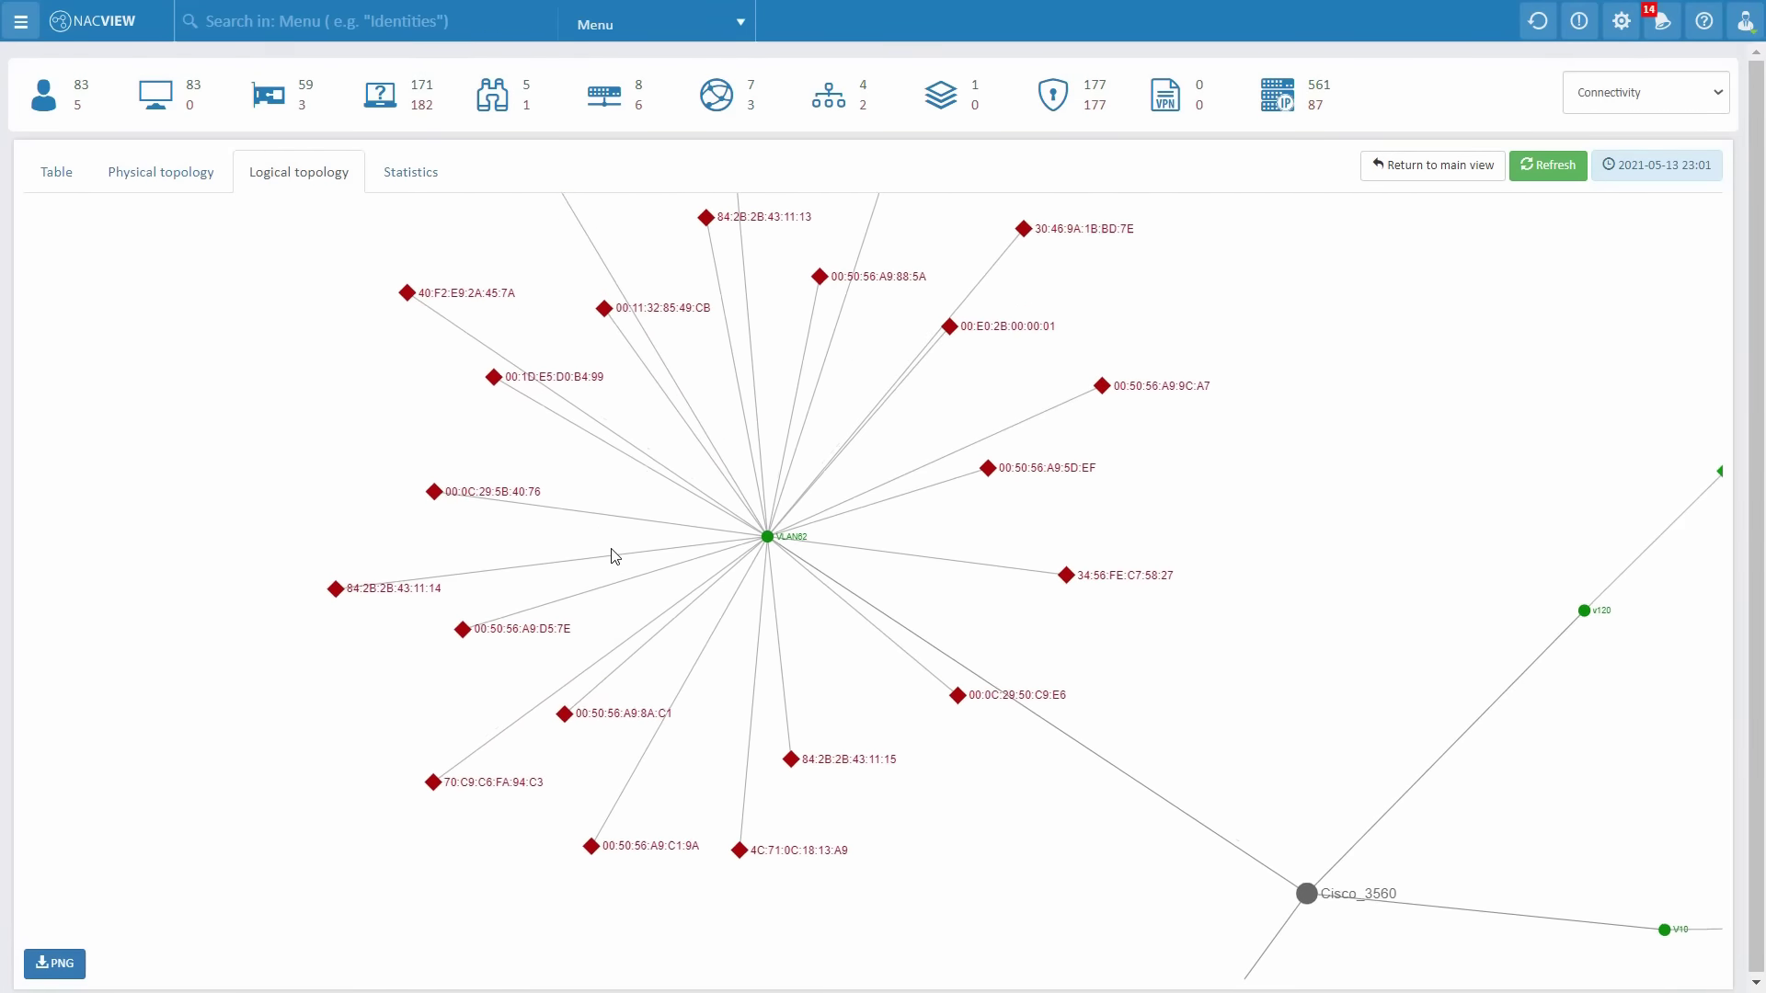
left_click(424, 181)
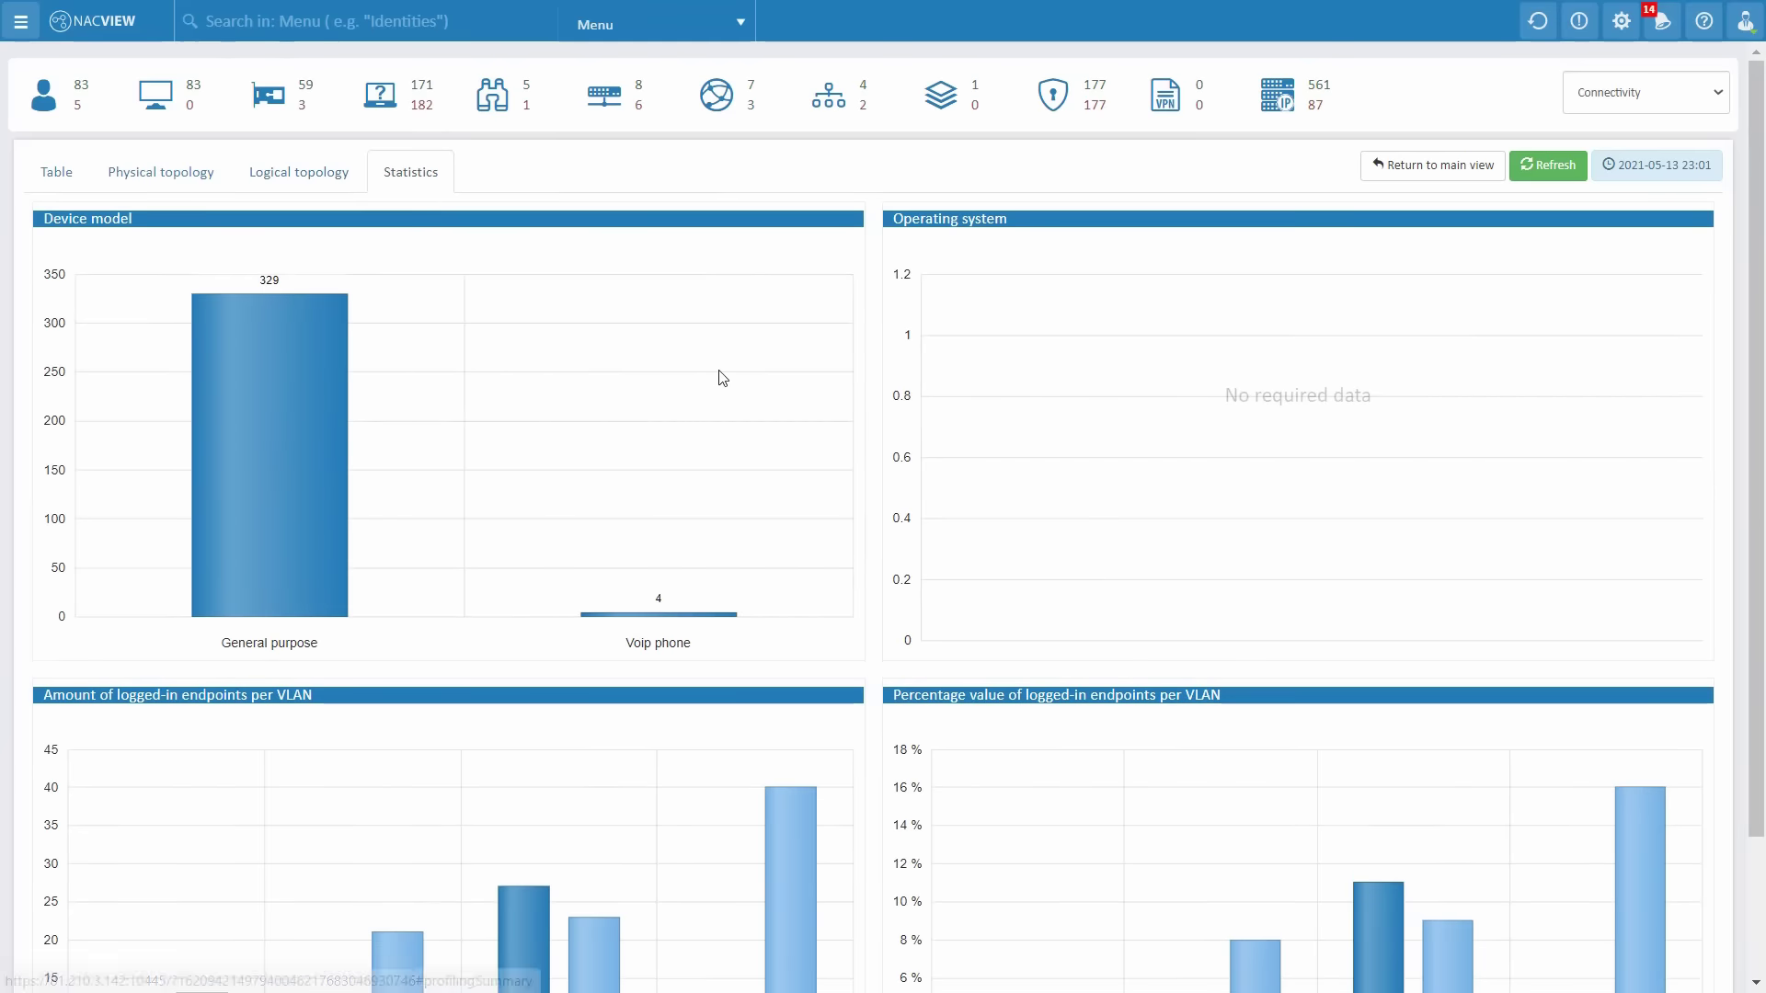
scroll(734, 393, "down", 2)
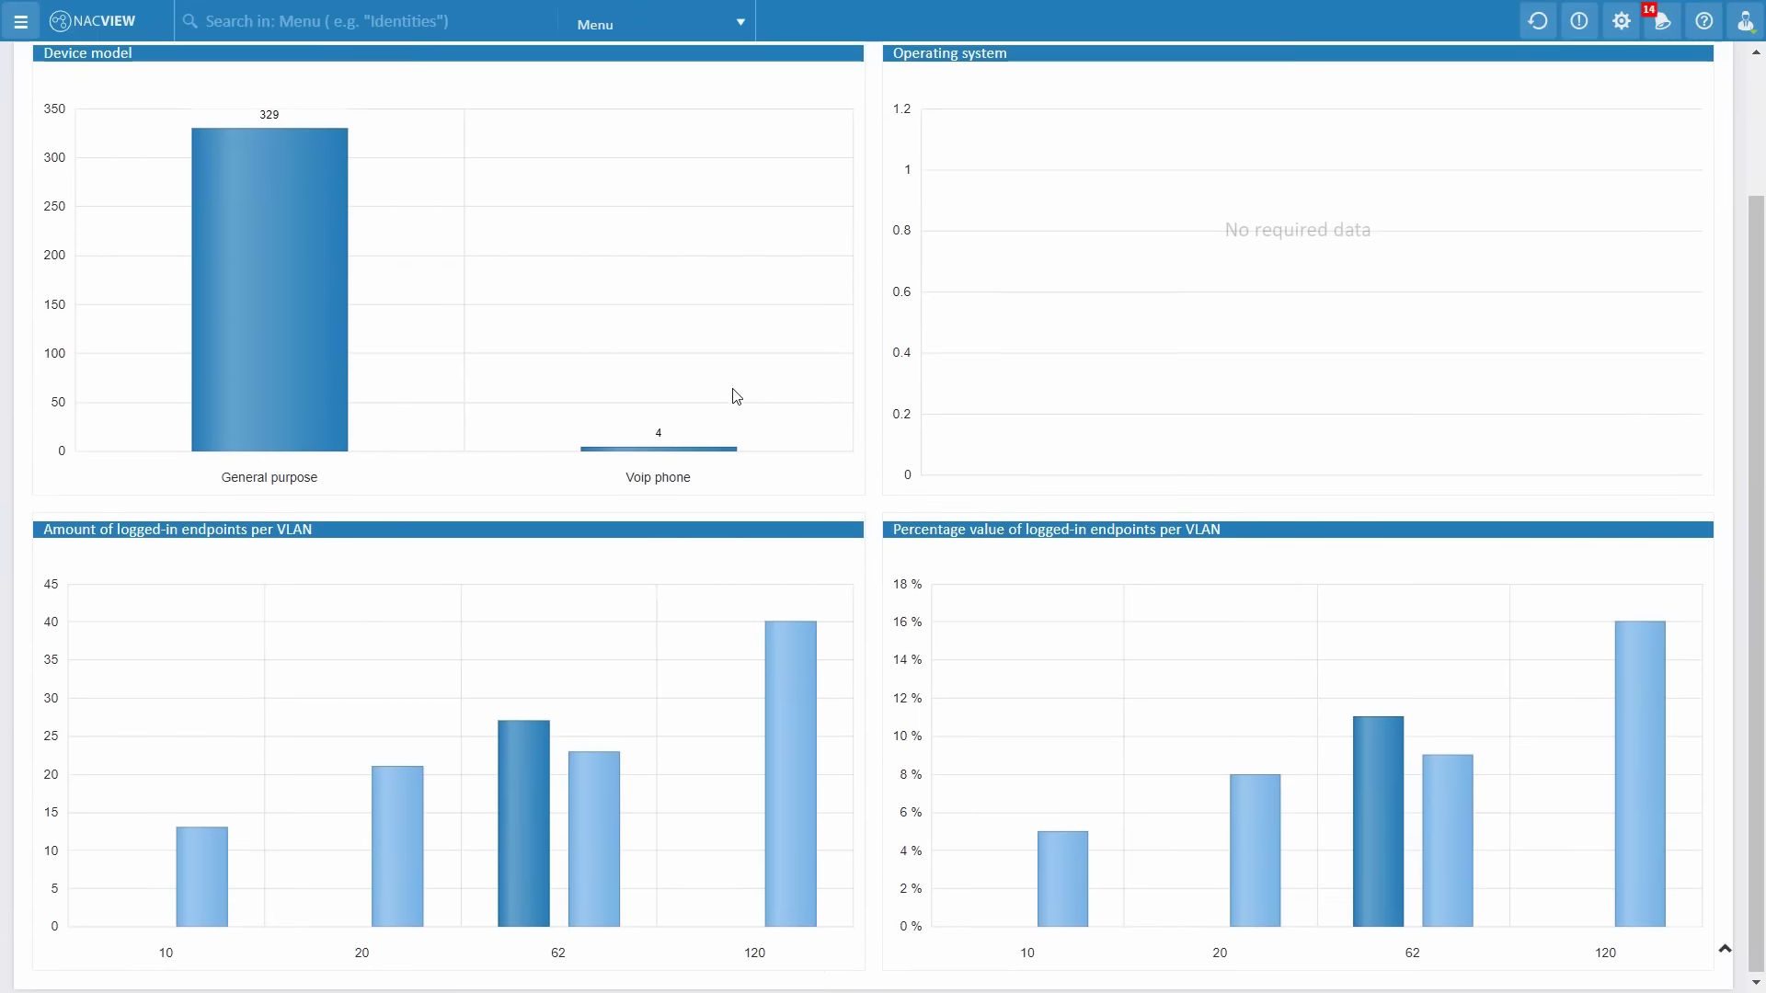
scroll(734, 394, "up", 2)
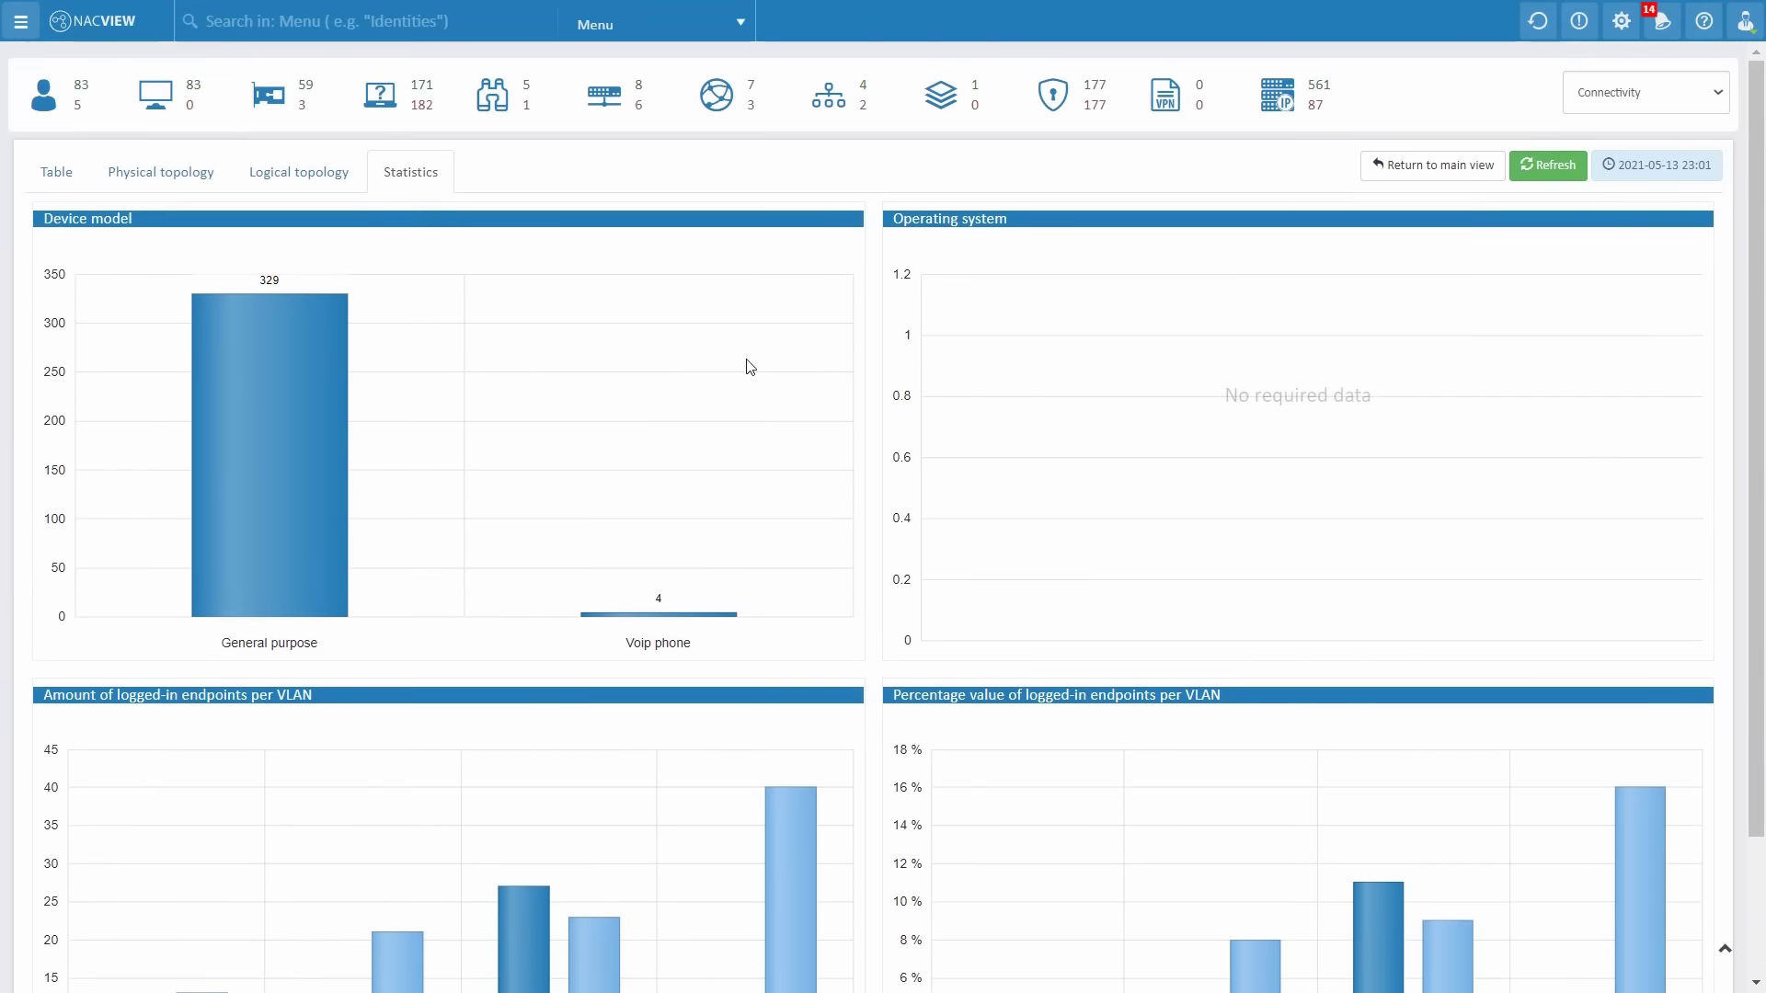
Switch the dashboard to Device monitoring, look over the monitoring charts and open the time range options
left_click(1579, 90)
left_click(1580, 92)
left_click(1575, 110)
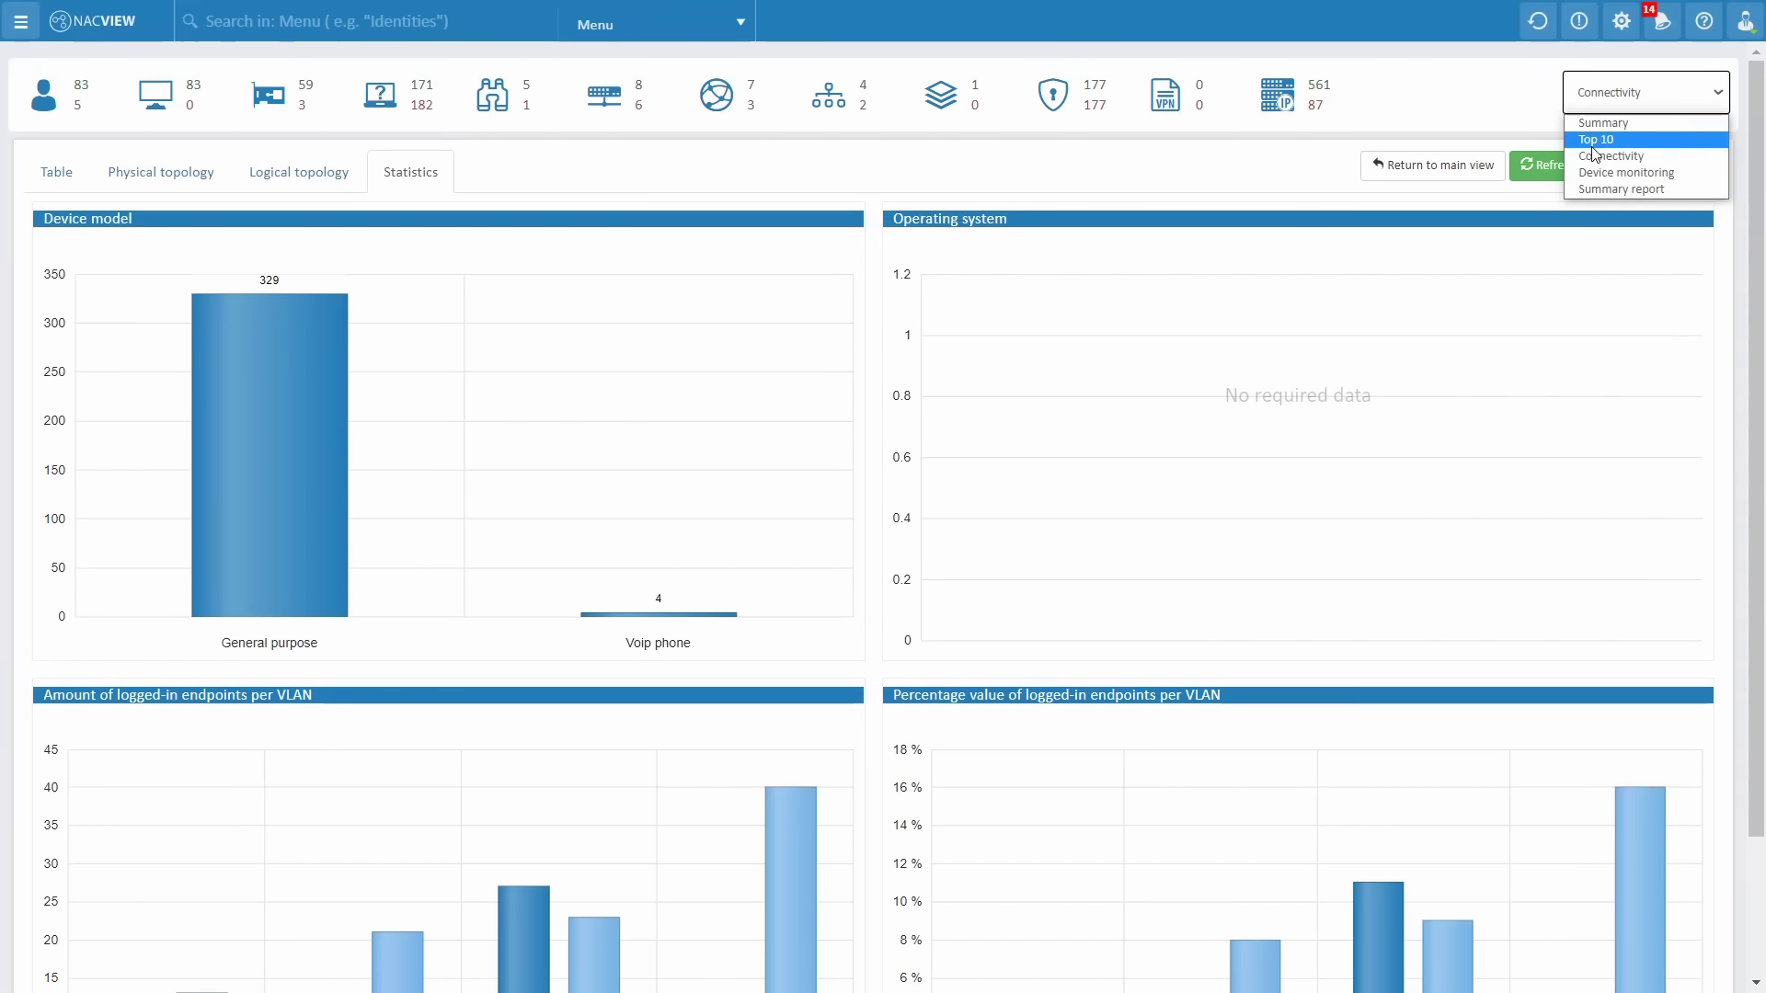
left_click(1602, 171)
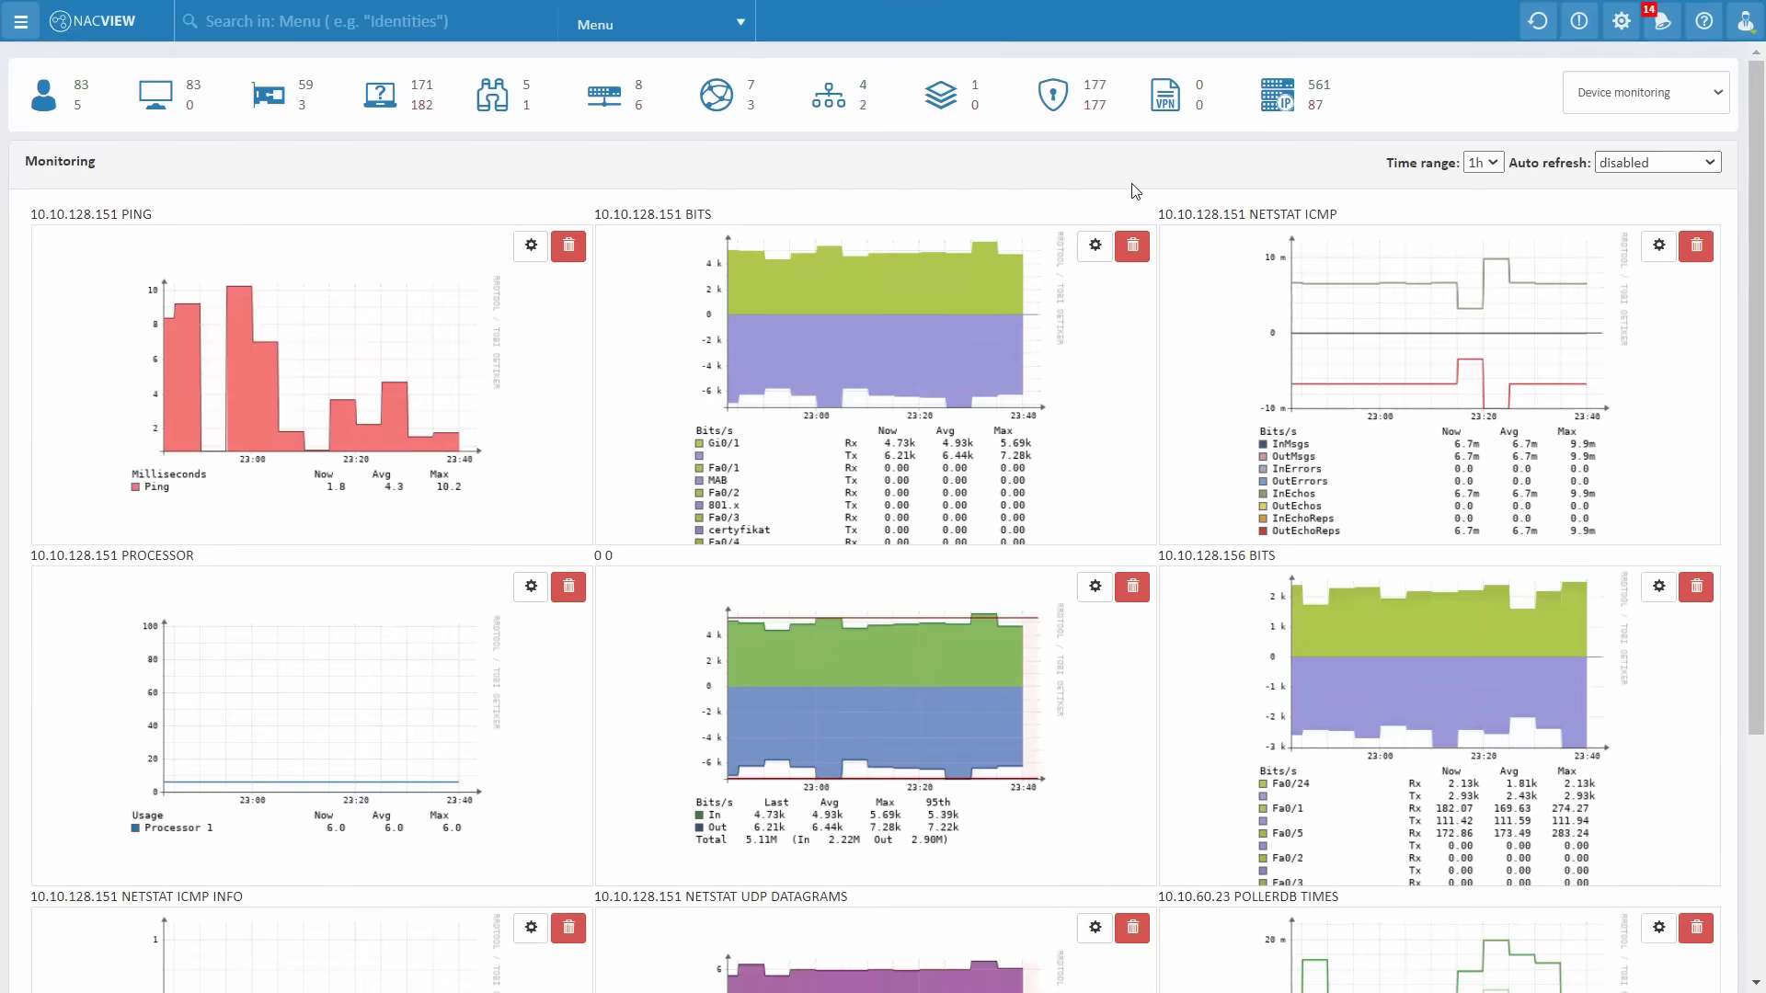
scroll(1135, 189, "down", 4)
scroll(1135, 190, "up", 4)
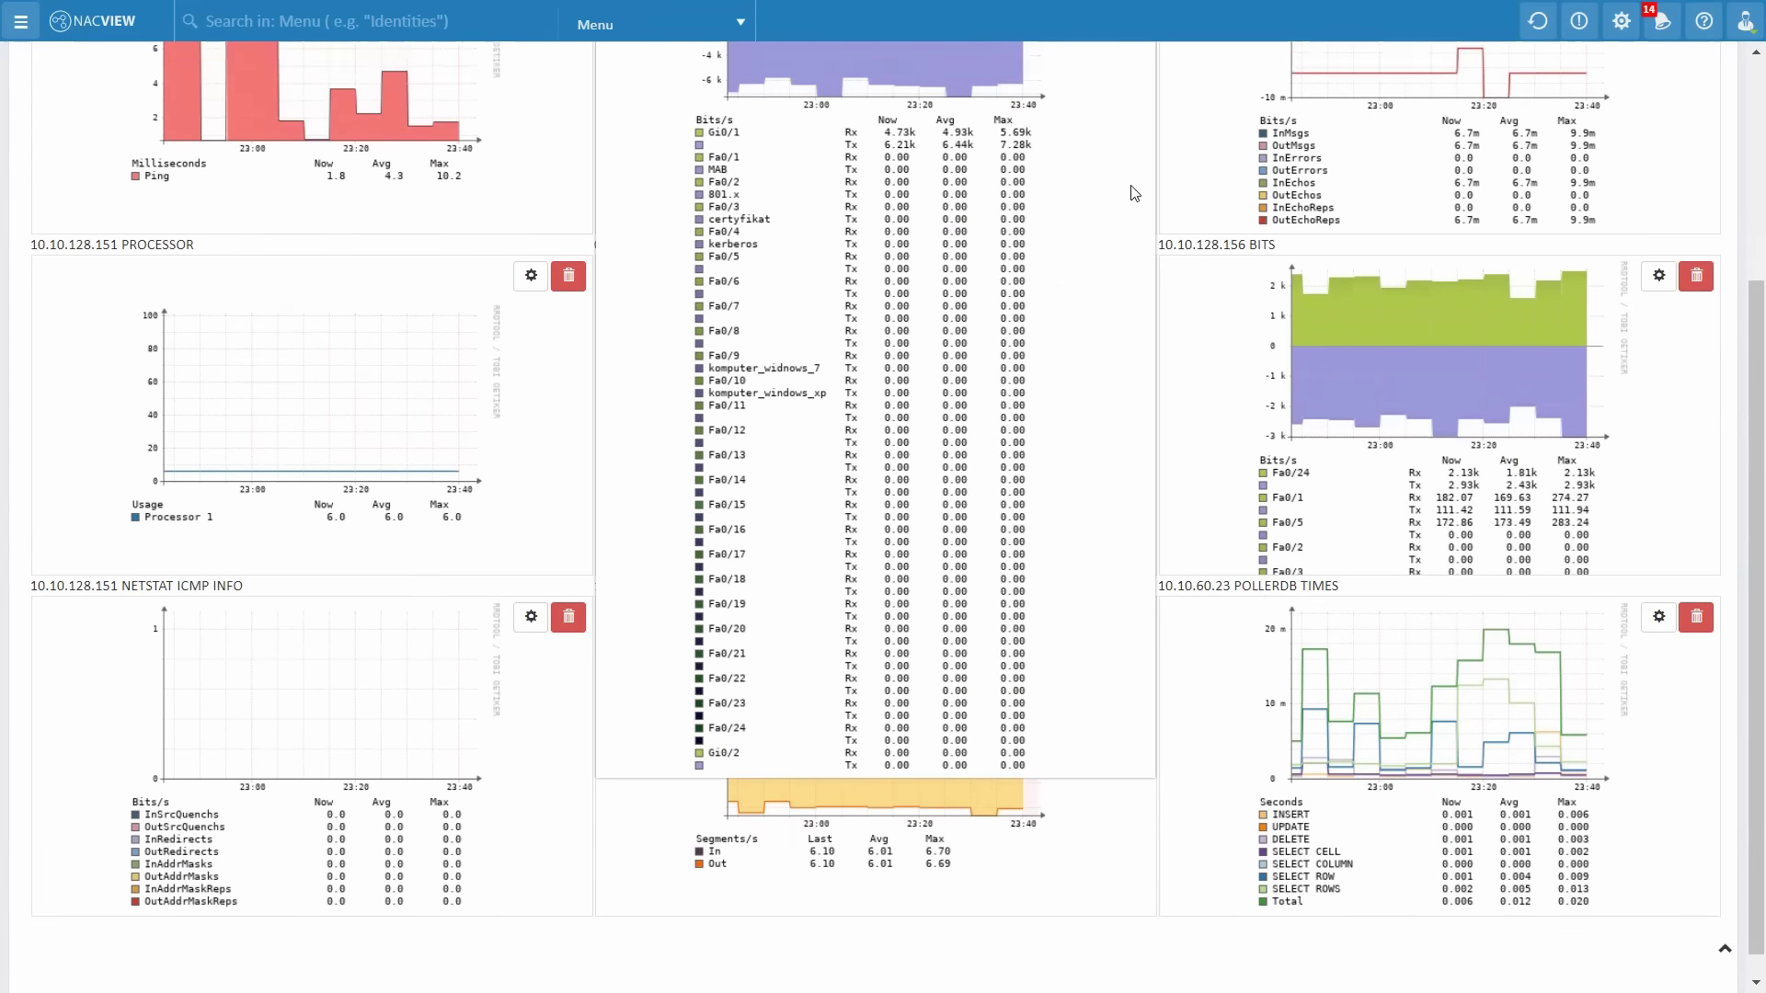
left_click(1501, 168)
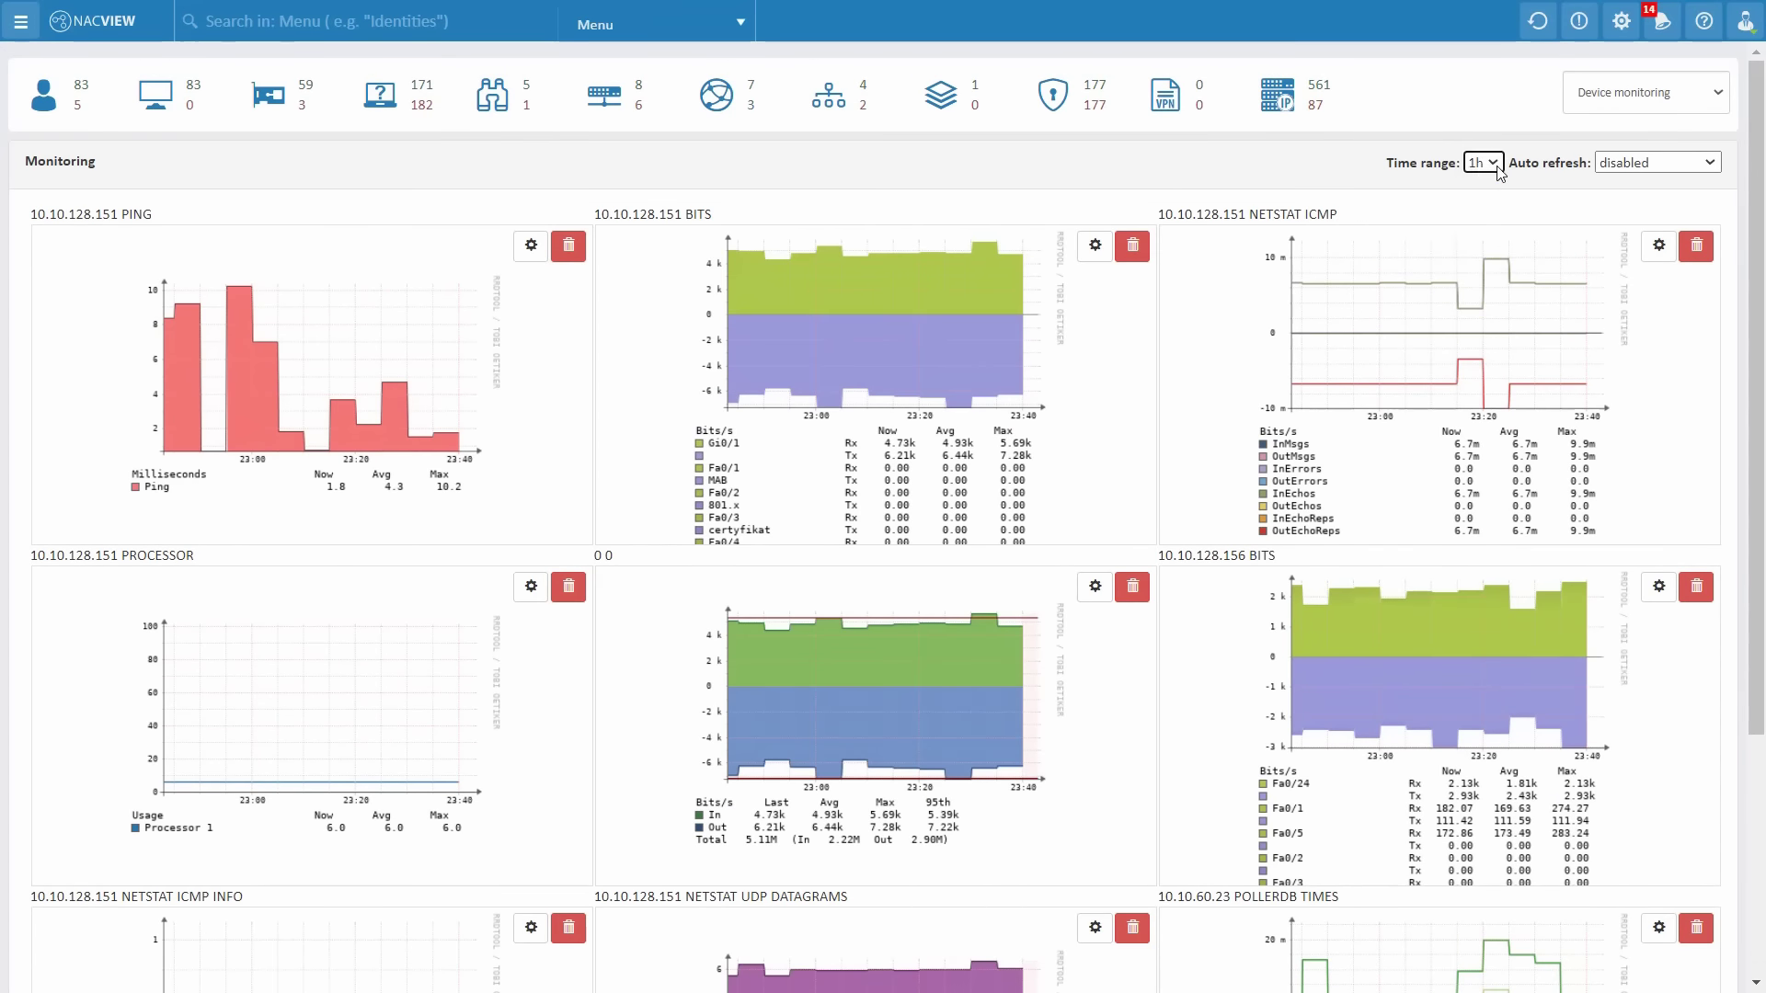
View the Localization list and look through the daily summary report with its node report and important events
left_click(22, 22)
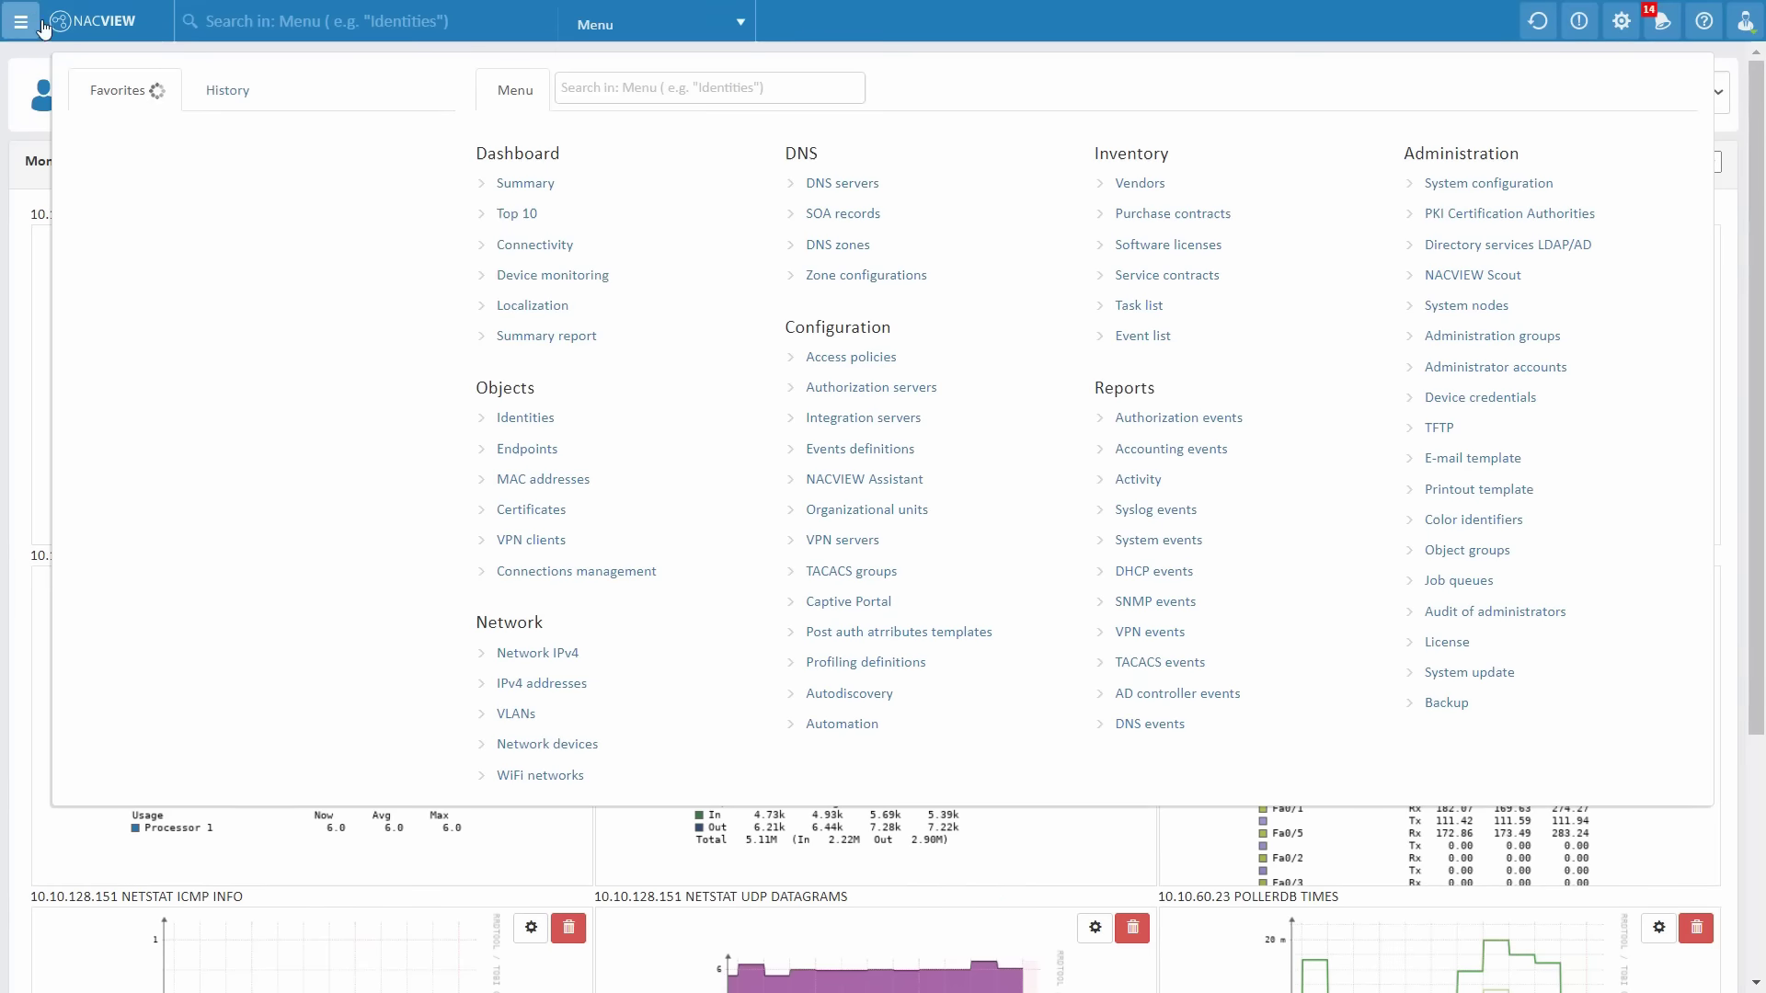
left_click(569, 304)
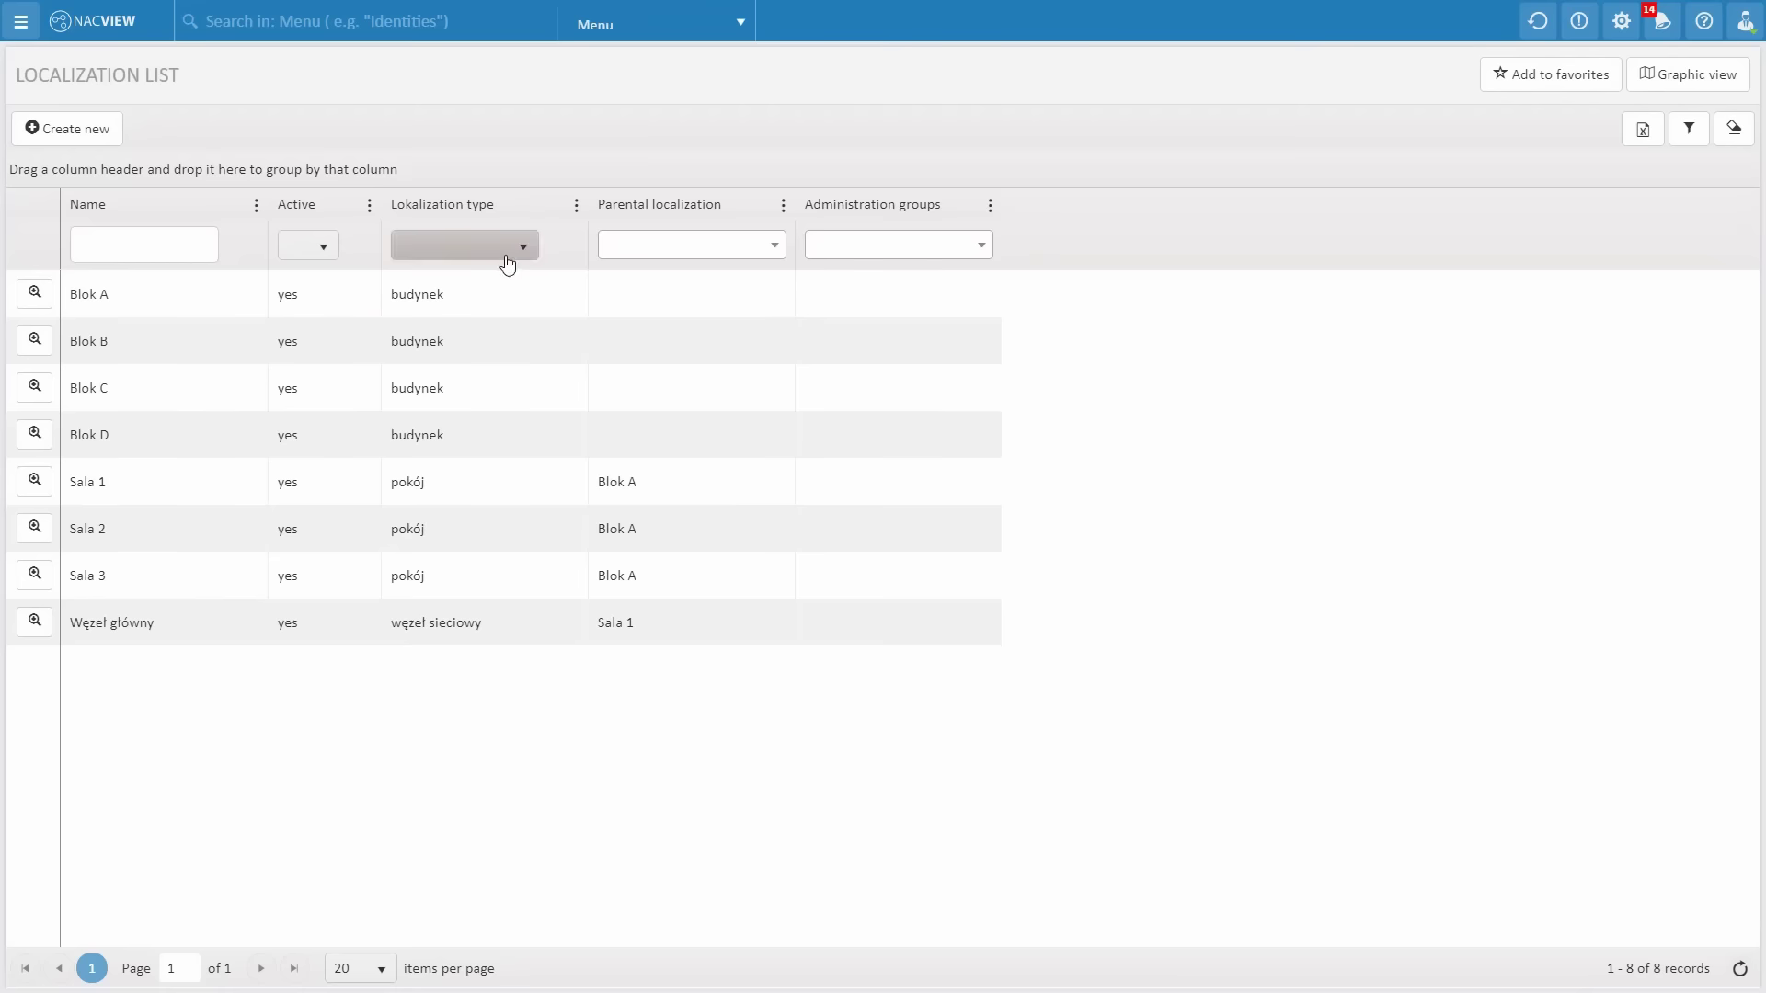
left_click(21, 20)
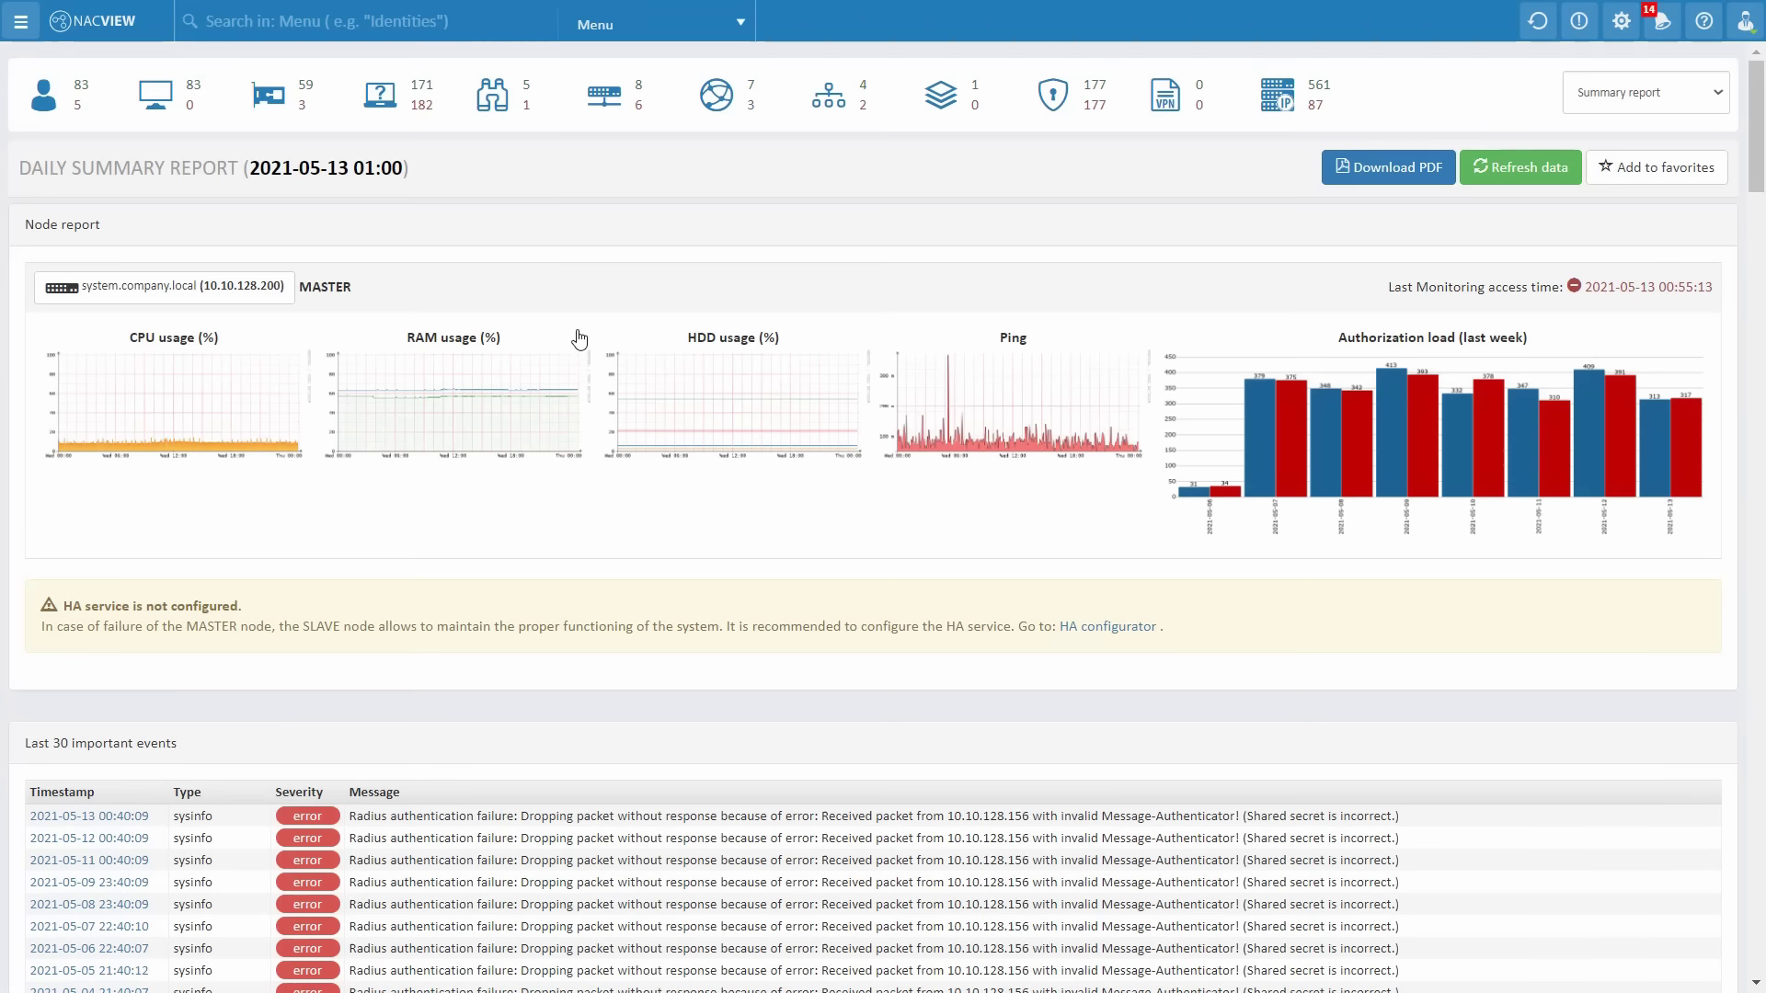
scroll(568, 512, "down", 11)
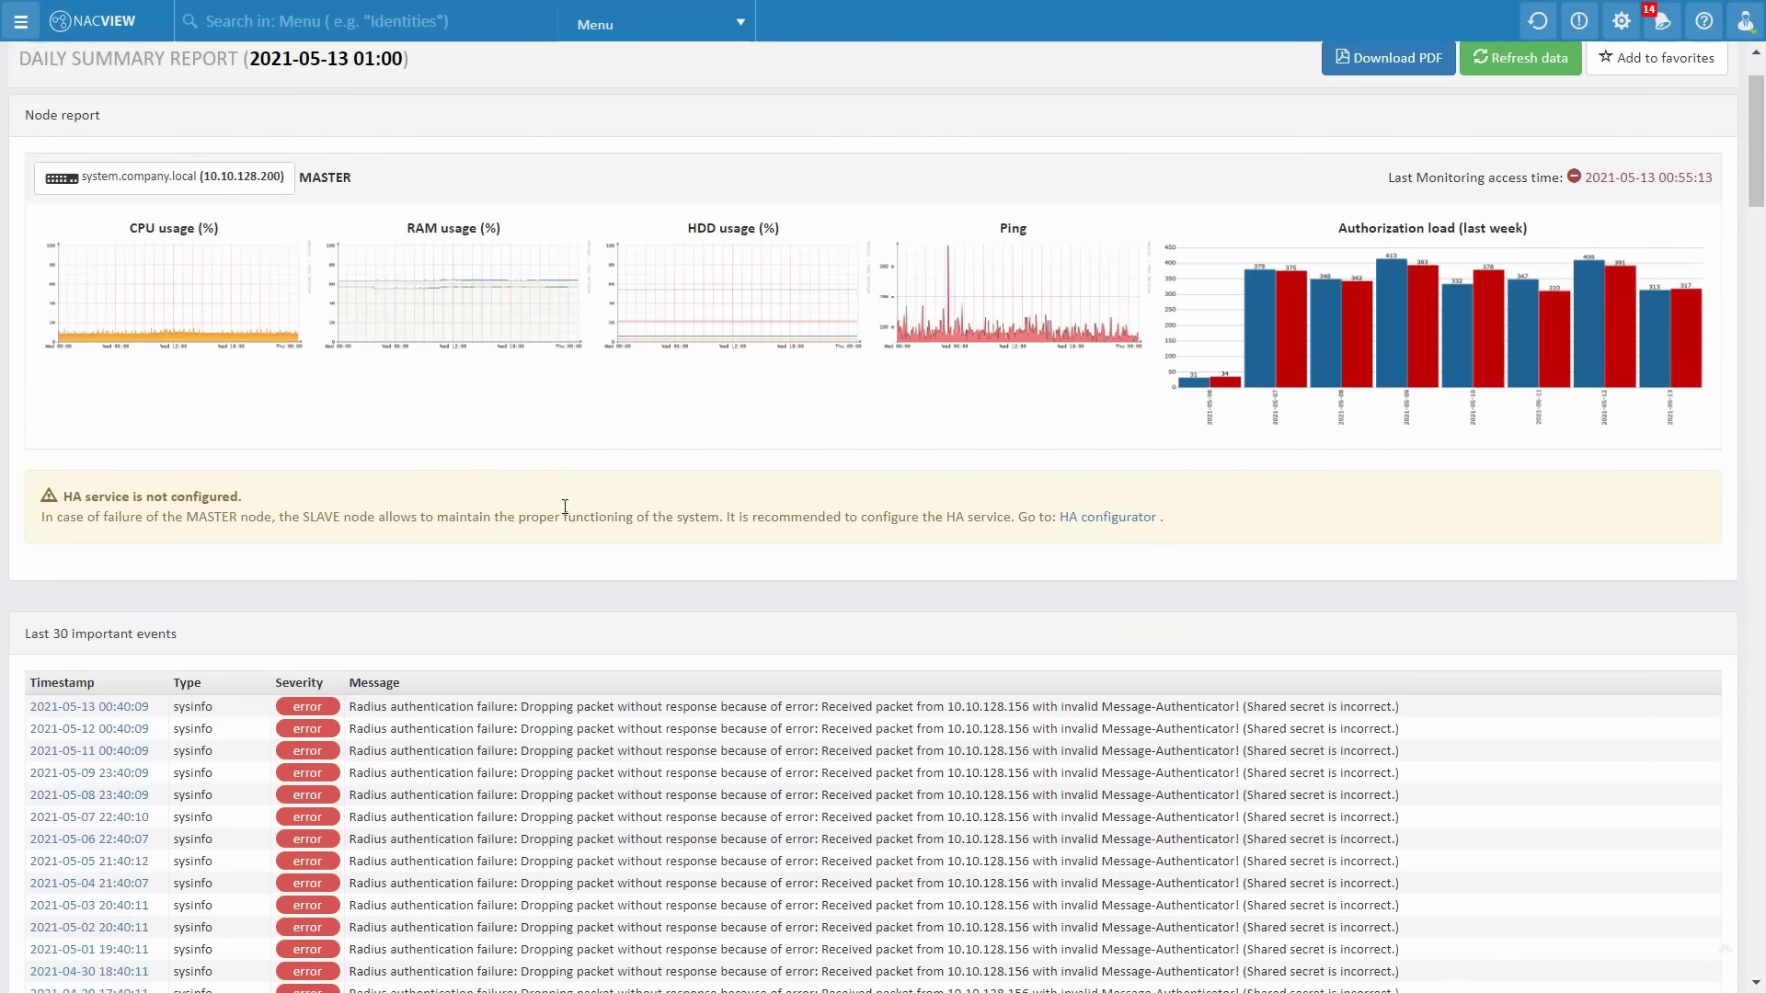
Examine the rest of the daily summary report: authorization and DHCP charts, network device report, unknown MAC addresses and rogue DHCP servers
scroll(565, 514, "down", 5)
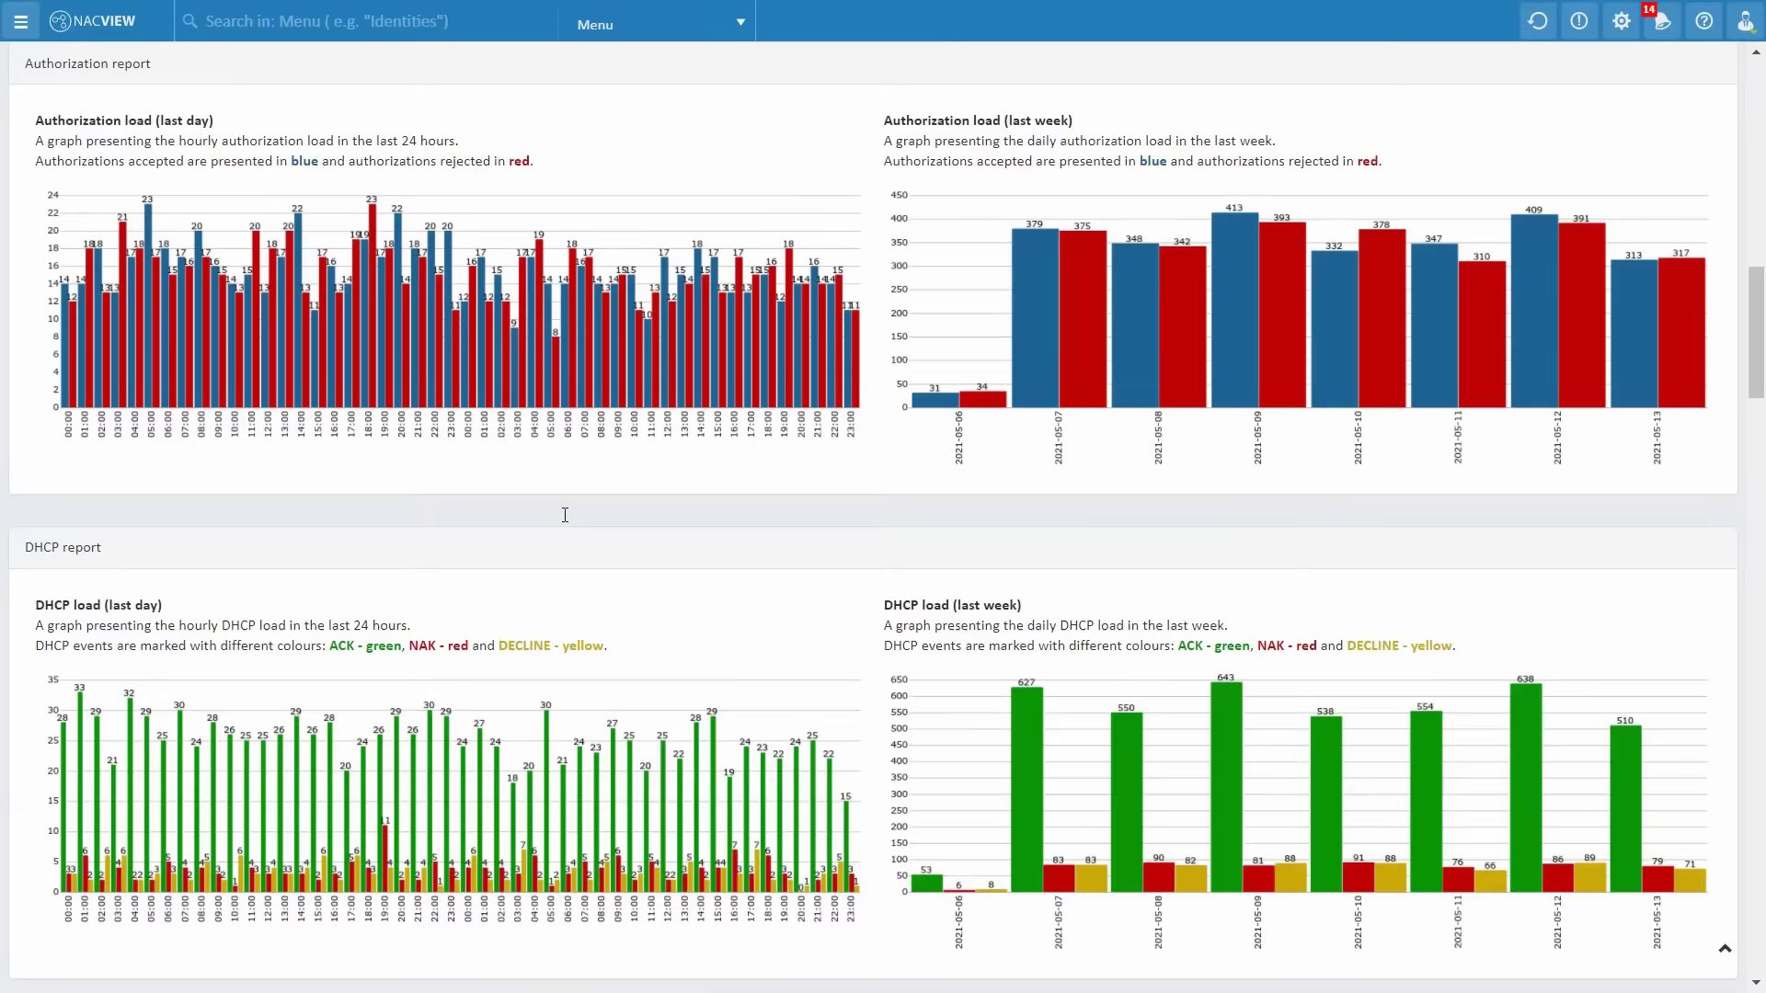
scroll(565, 515, "down", 14)
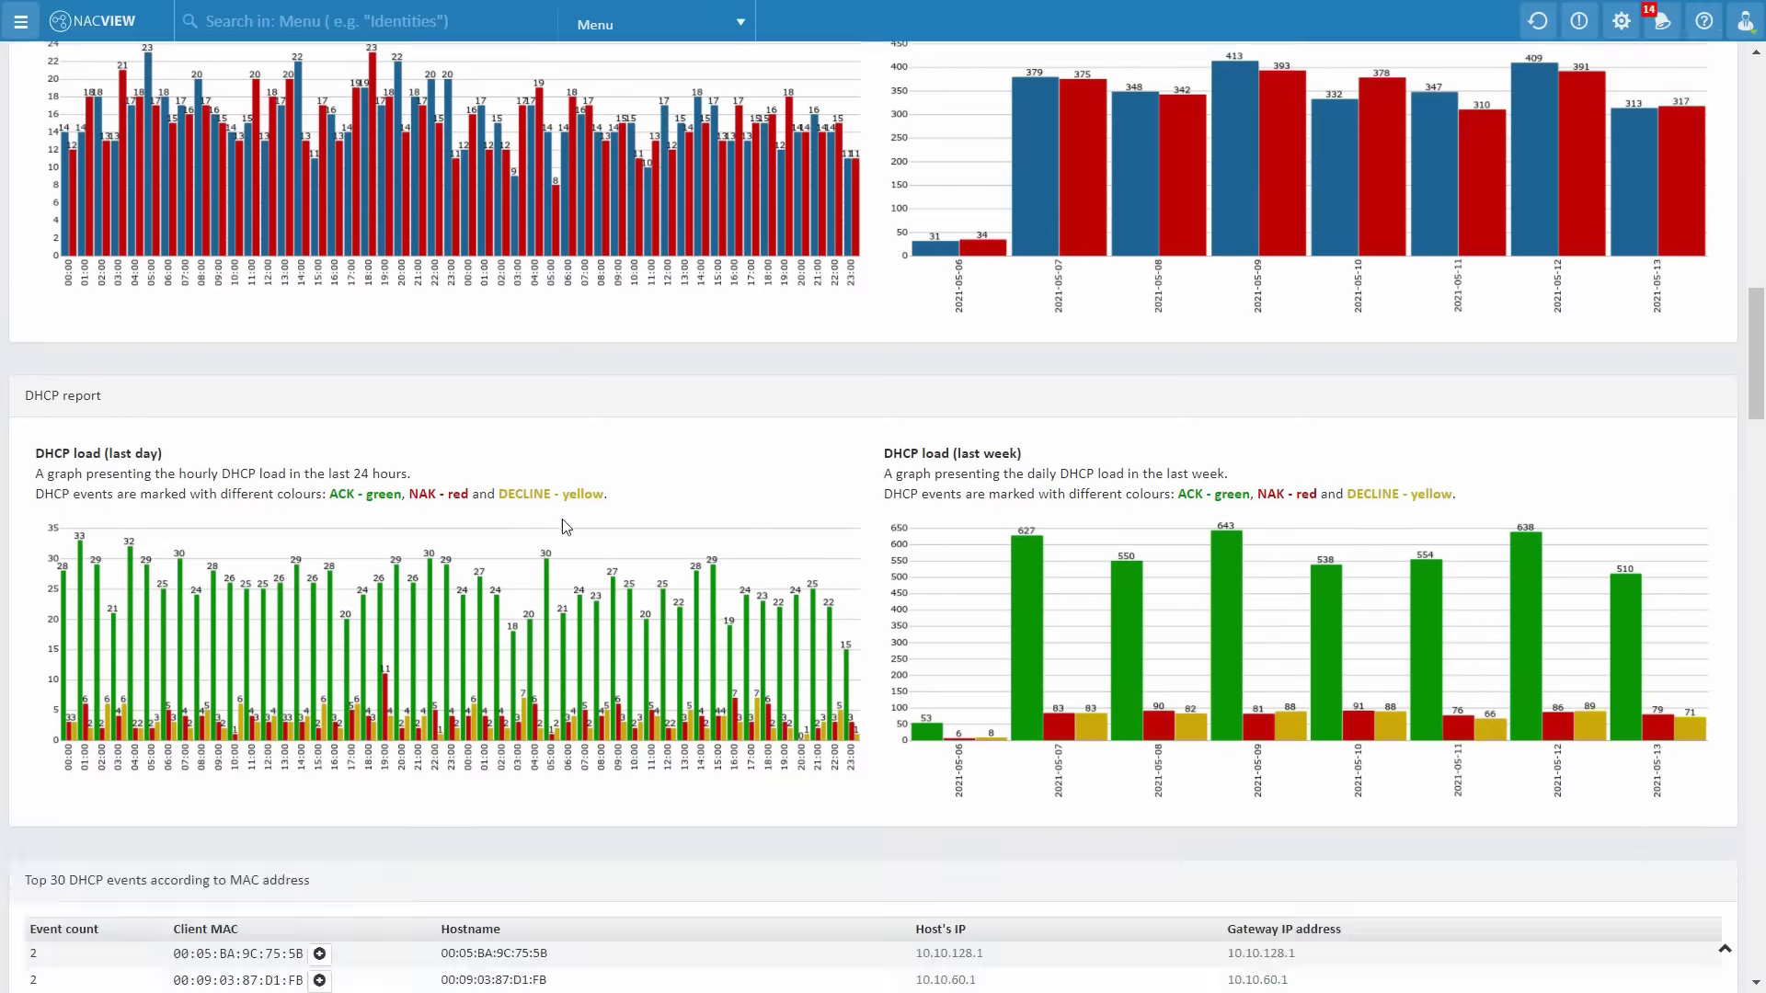
scroll(565, 530, "down", 12)
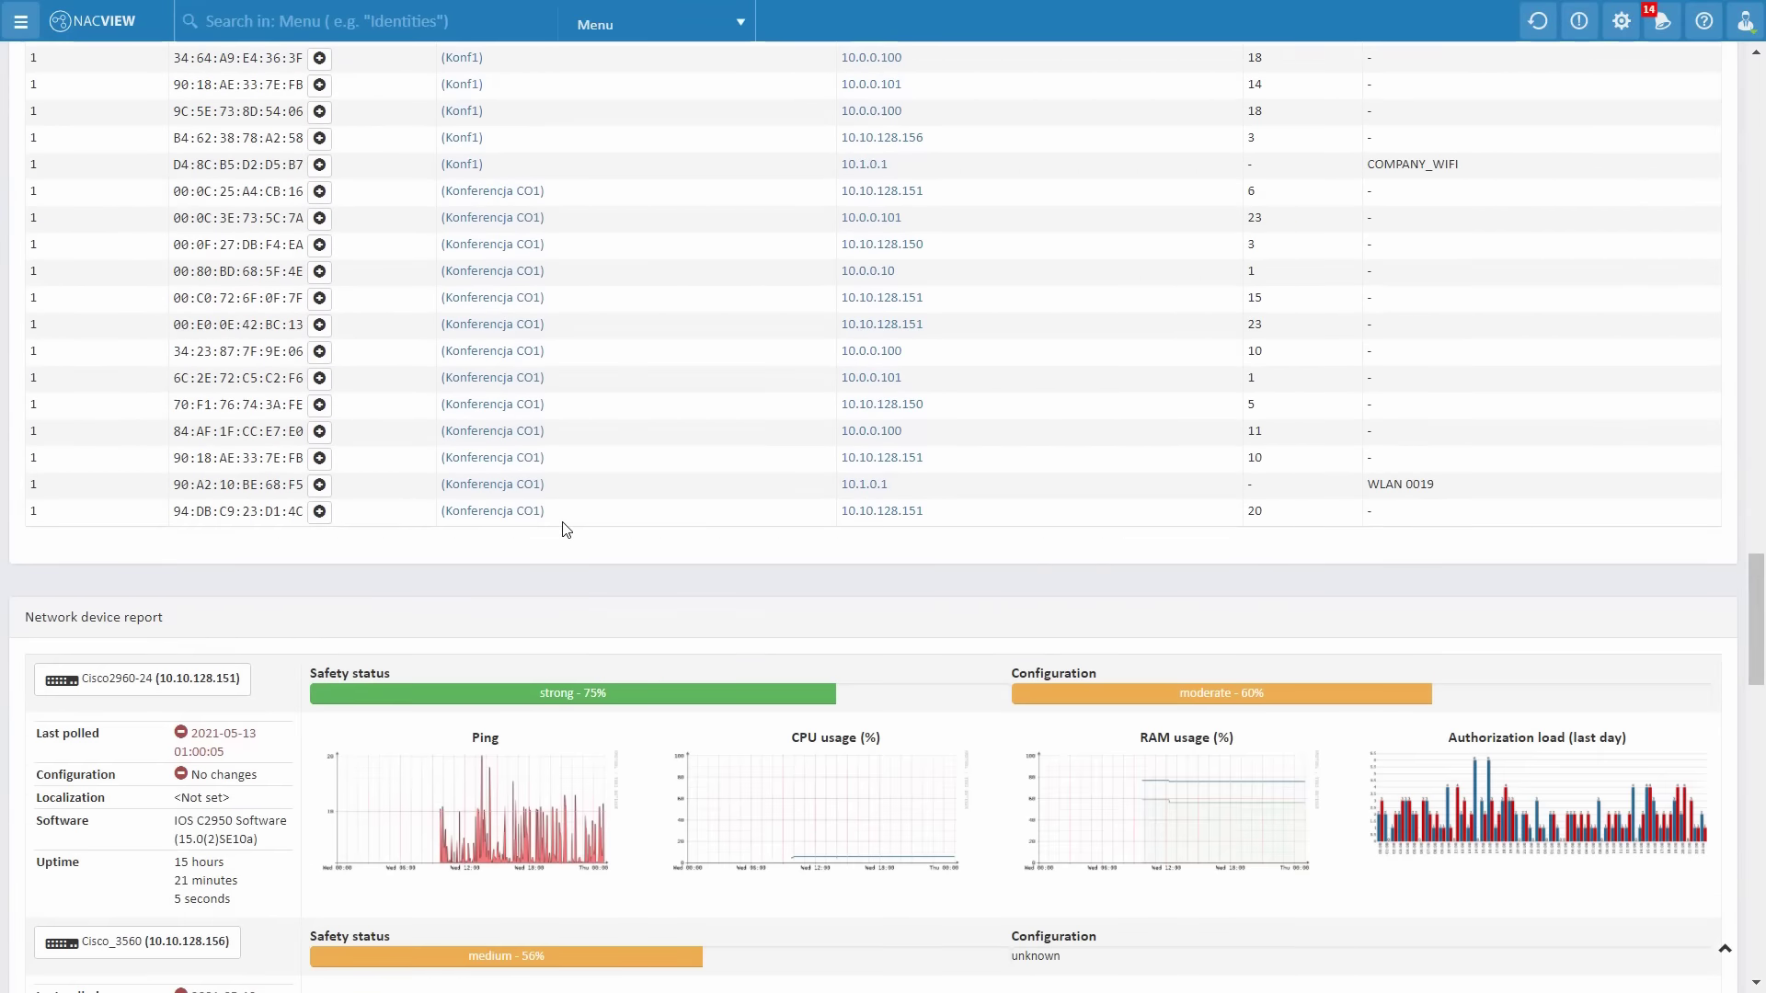
scroll(565, 531, "down", 5)
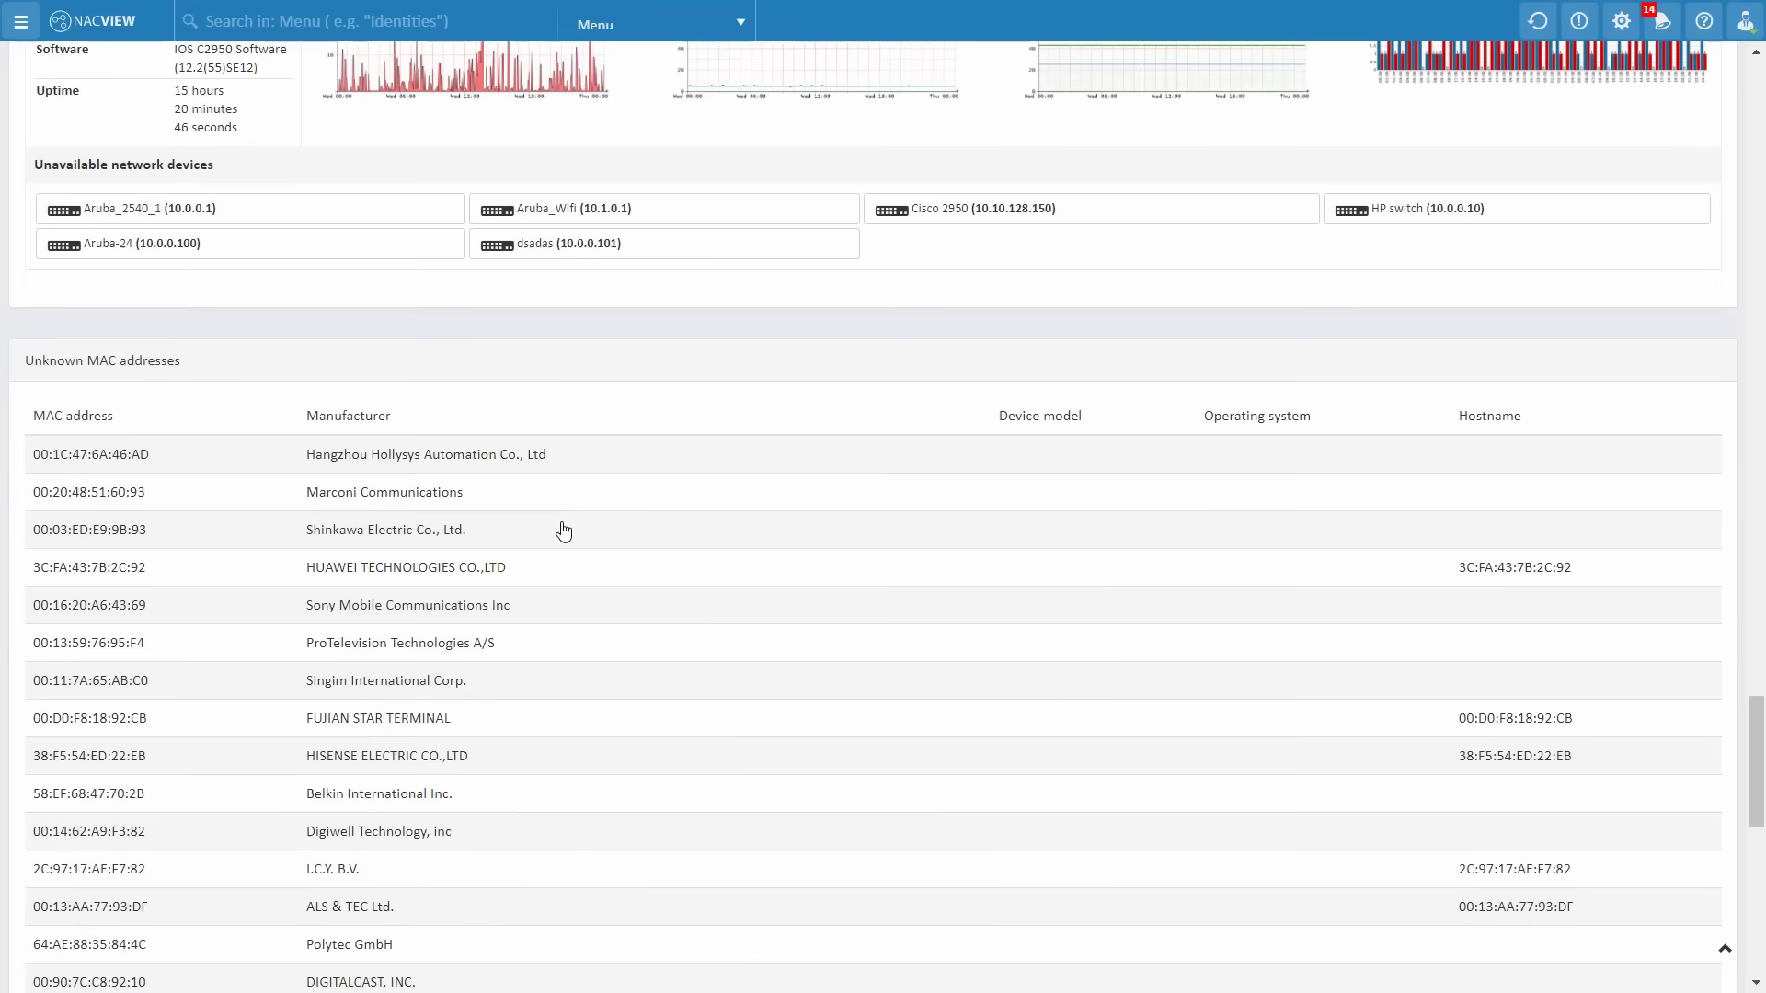
scroll(564, 531, "up", 4)
scroll(564, 532, "down", 3)
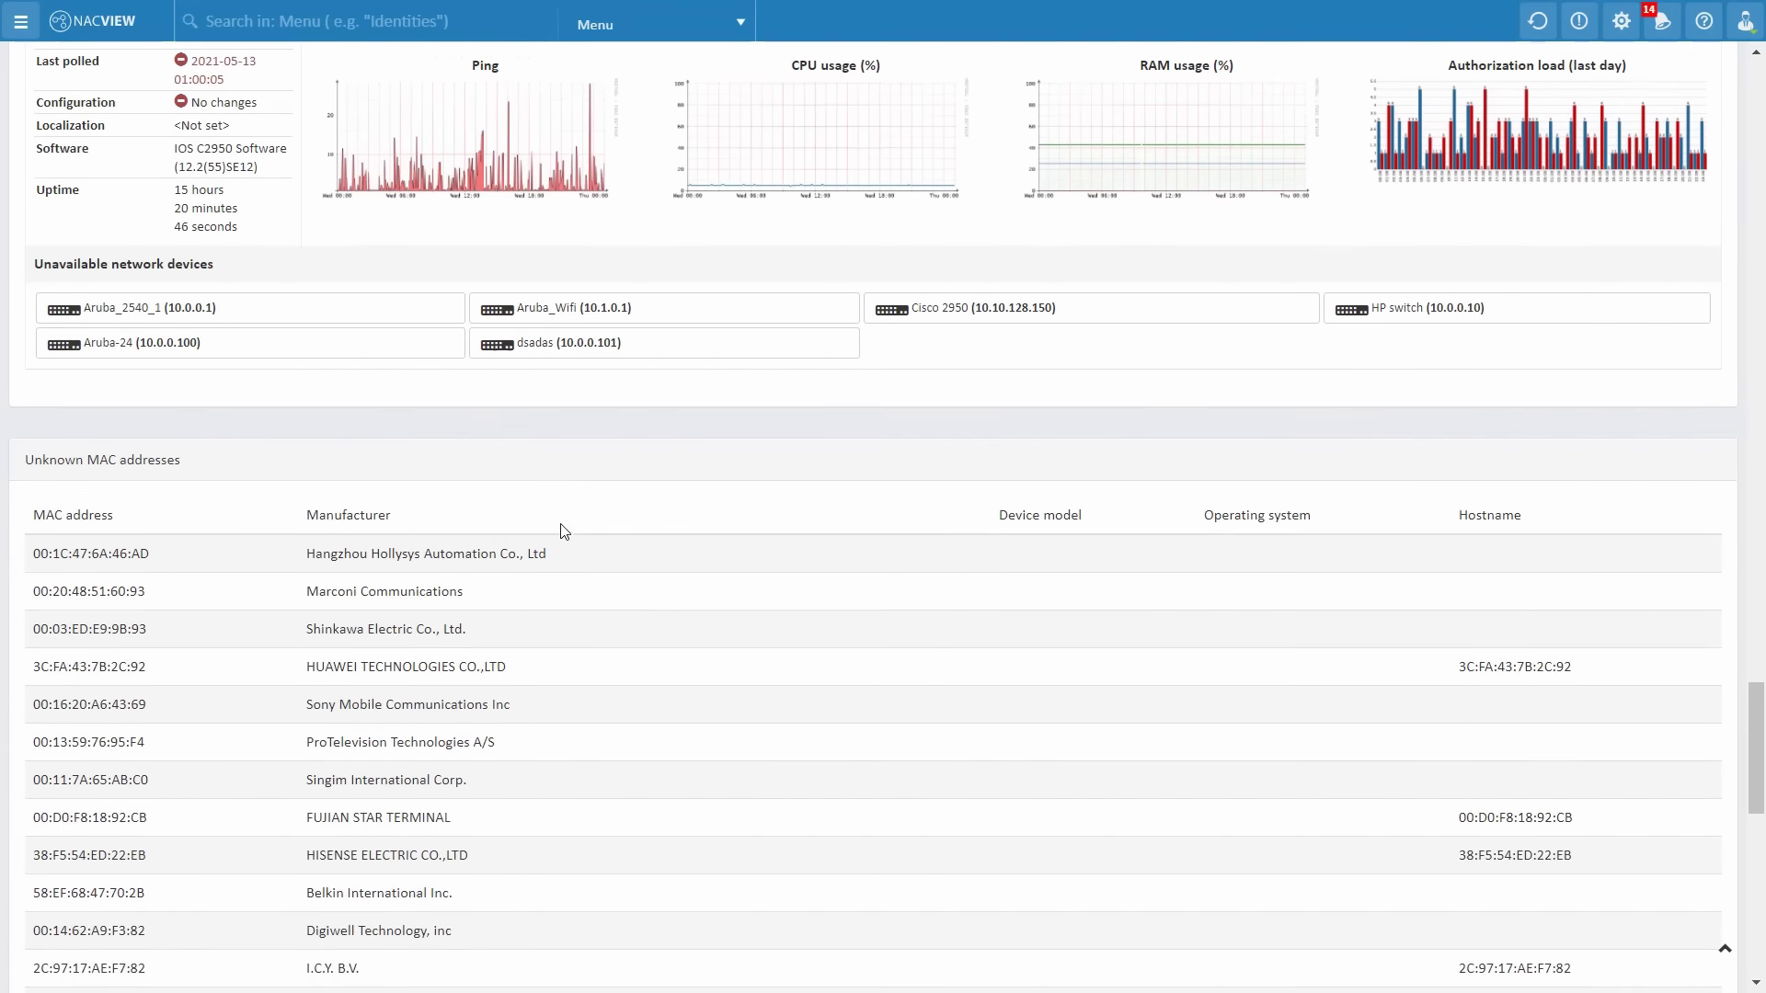
scroll(565, 531, "down", 12)
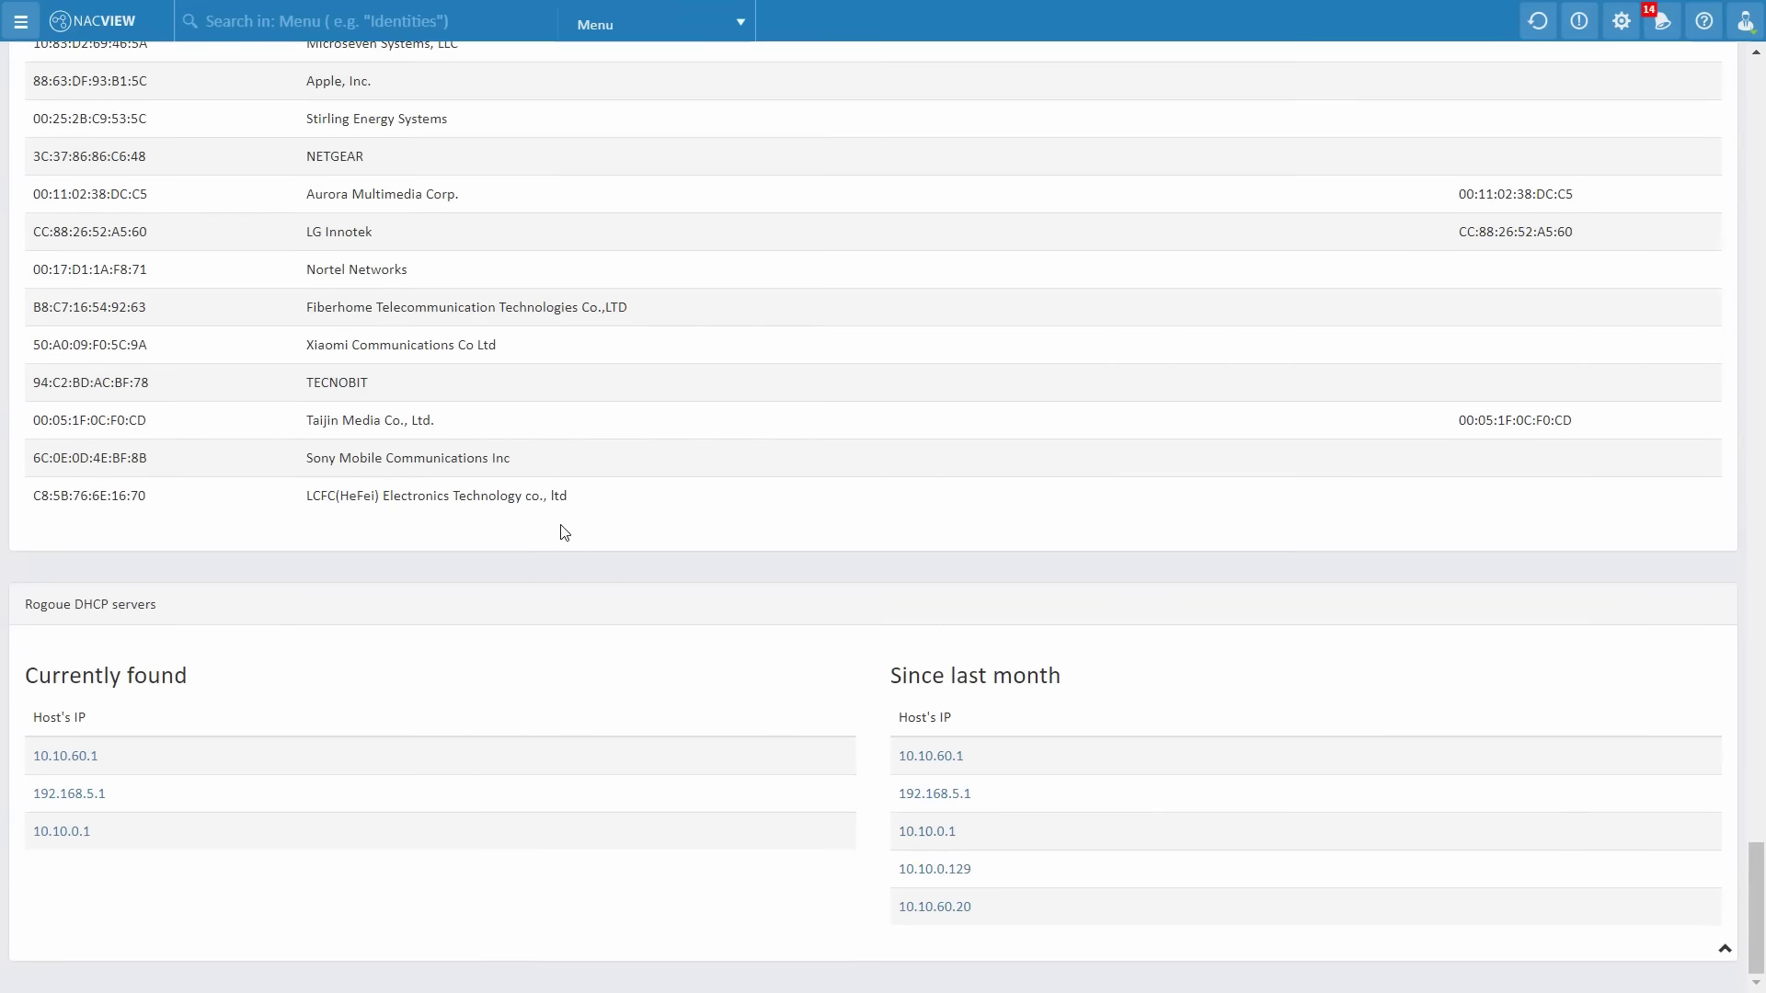
left_click(1724, 948)
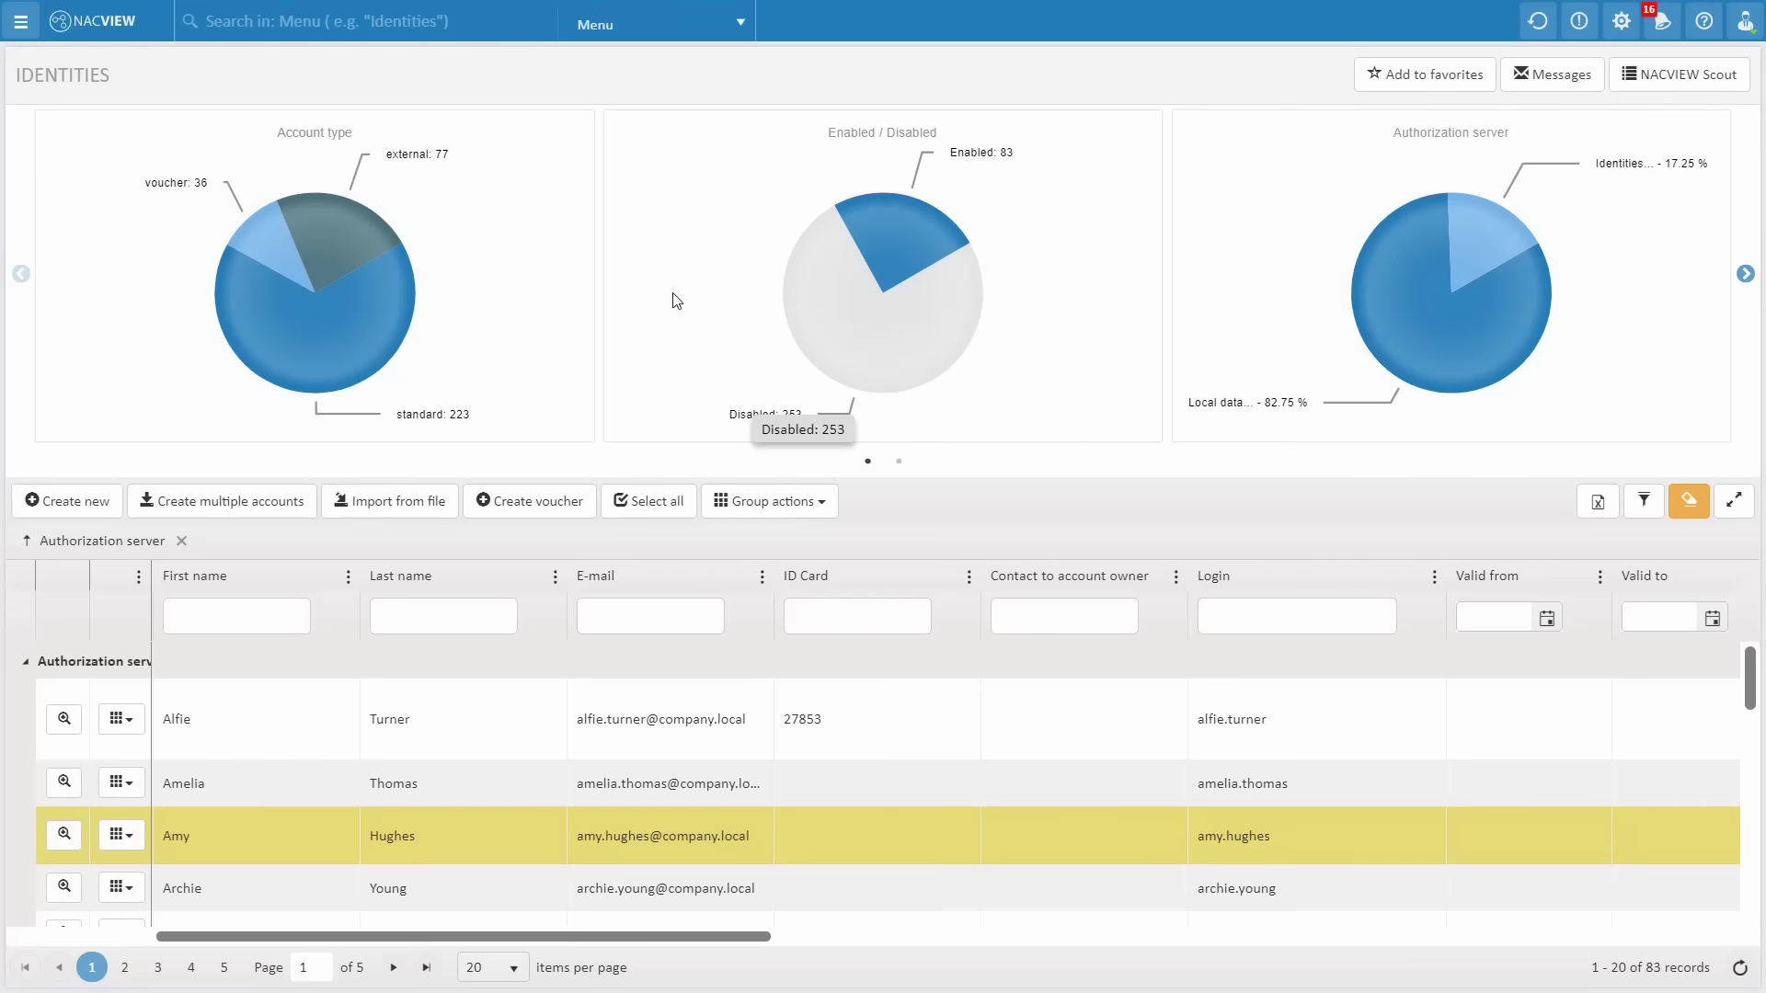
Look through the Identities list, its available columns and the additional identity charts
scroll(629, 683, "down", 3)
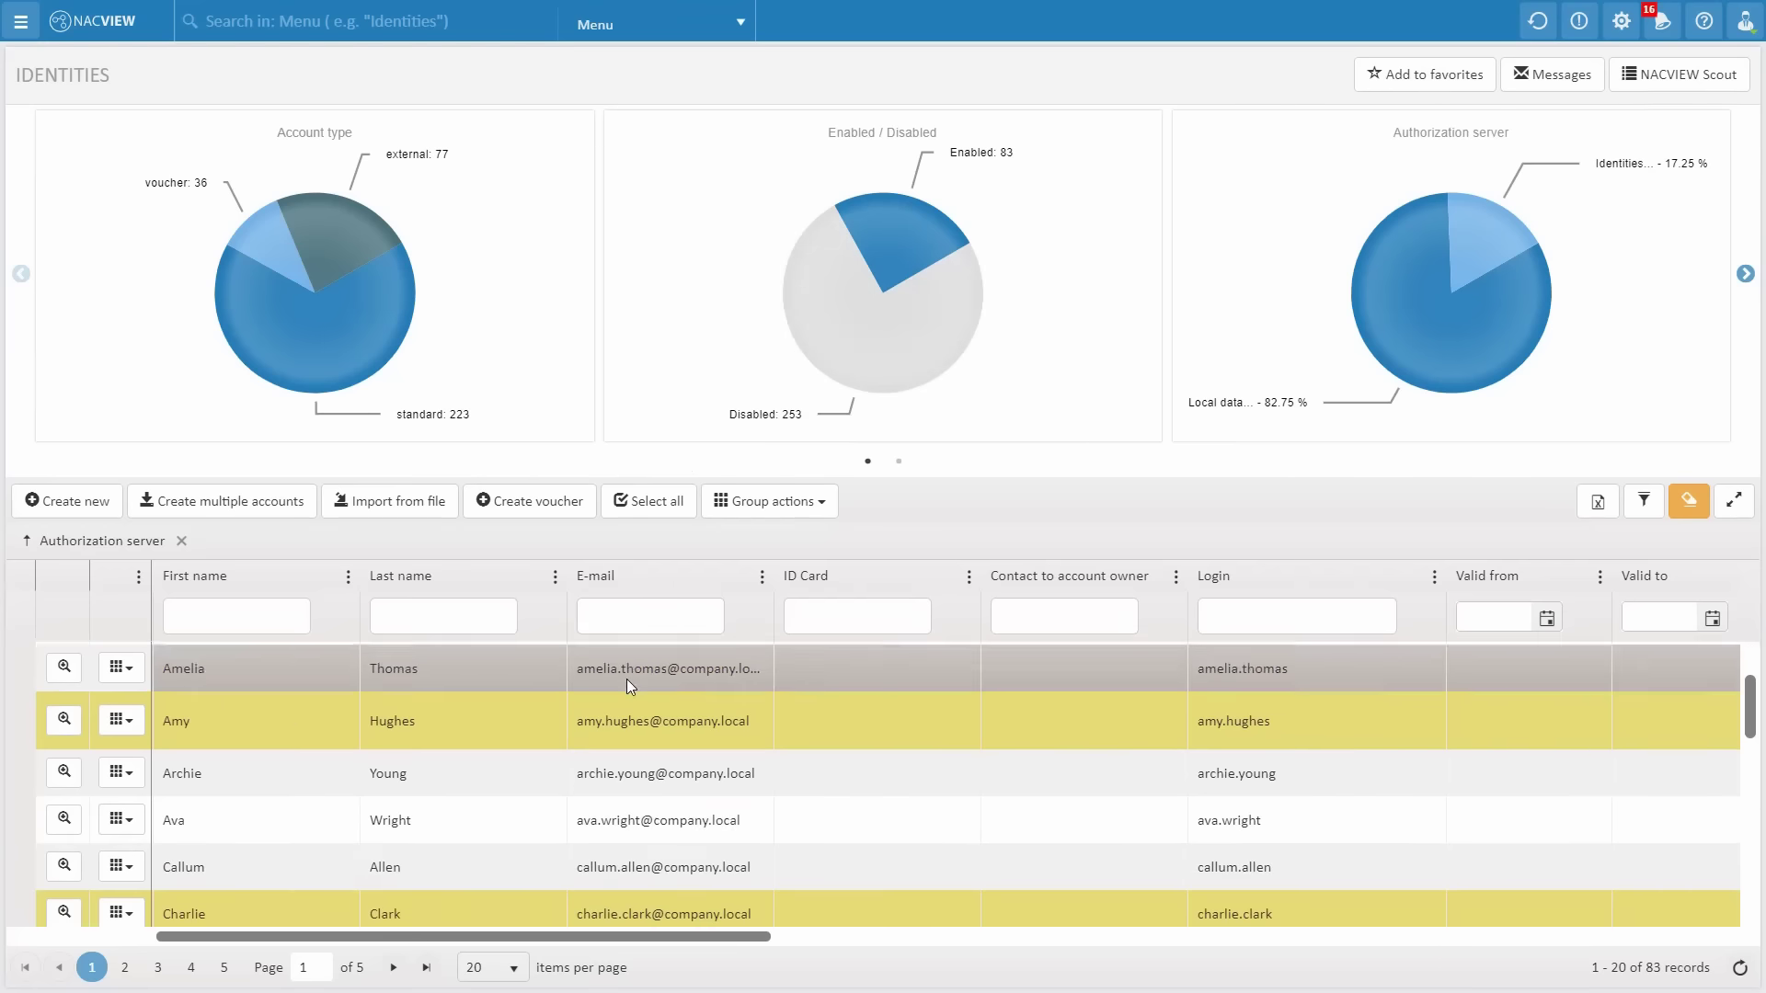
scroll(625, 809, "up", 3)
left_click_drag(658, 933, 626, 960)
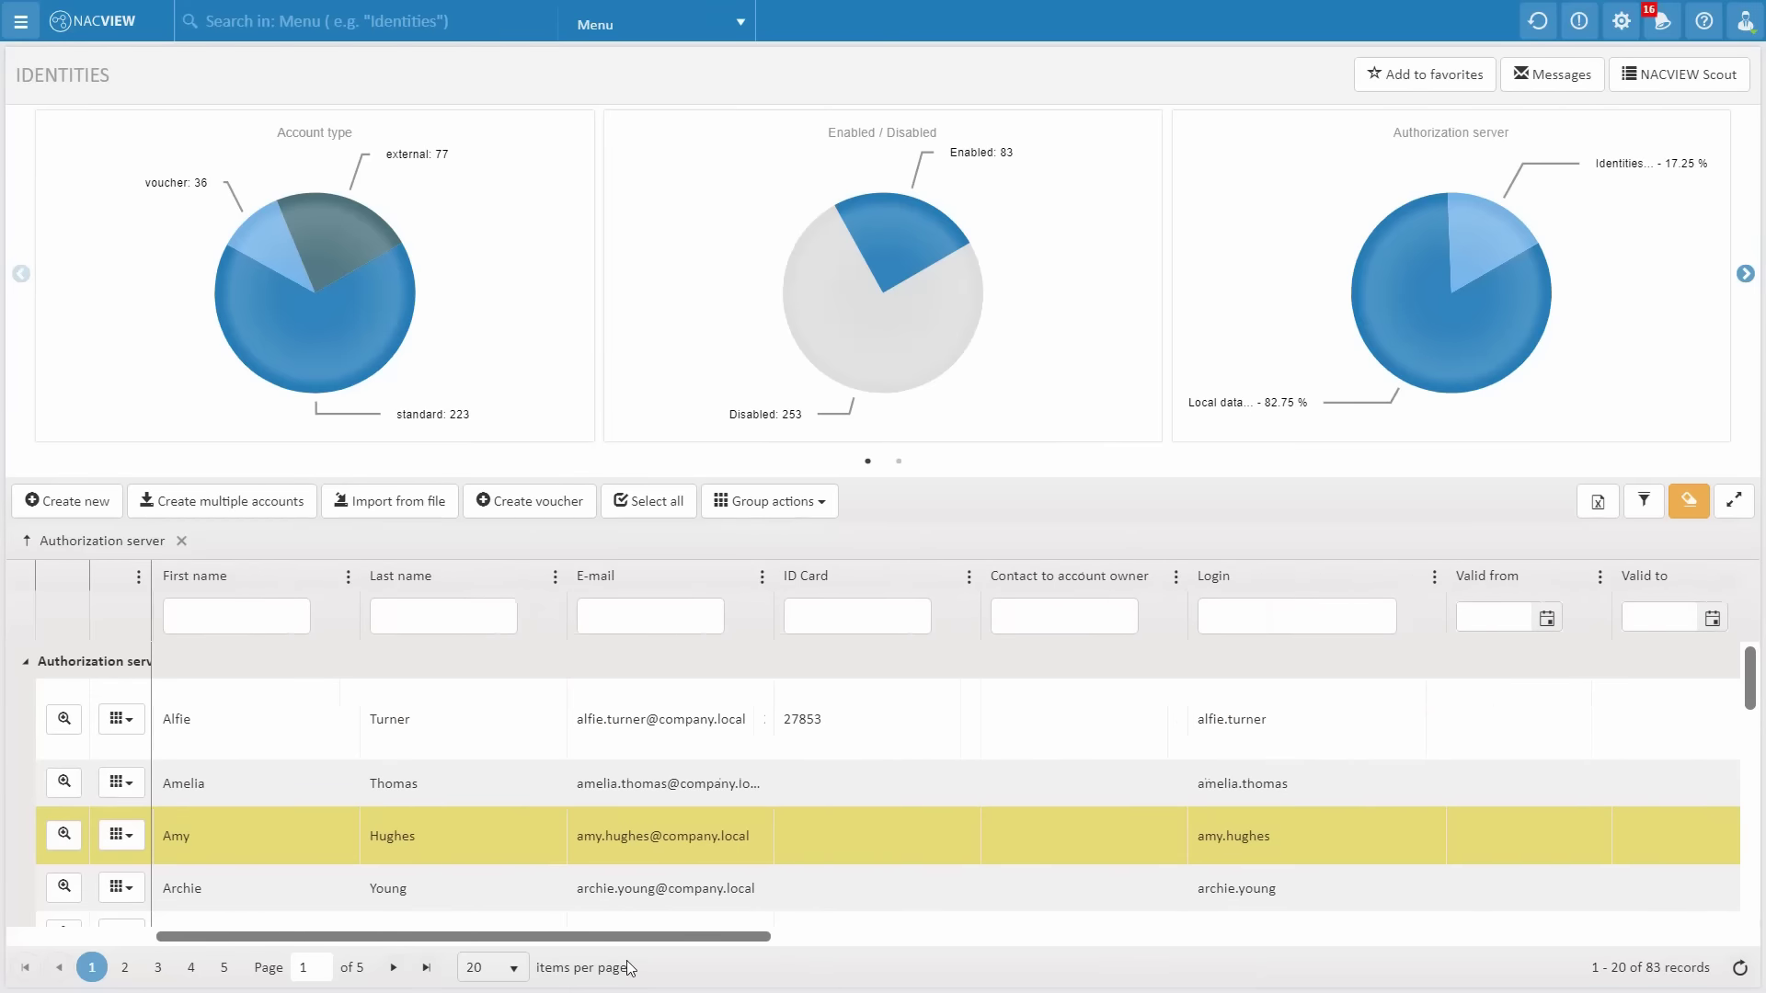
left_click(554, 576)
mouse_move(583, 671)
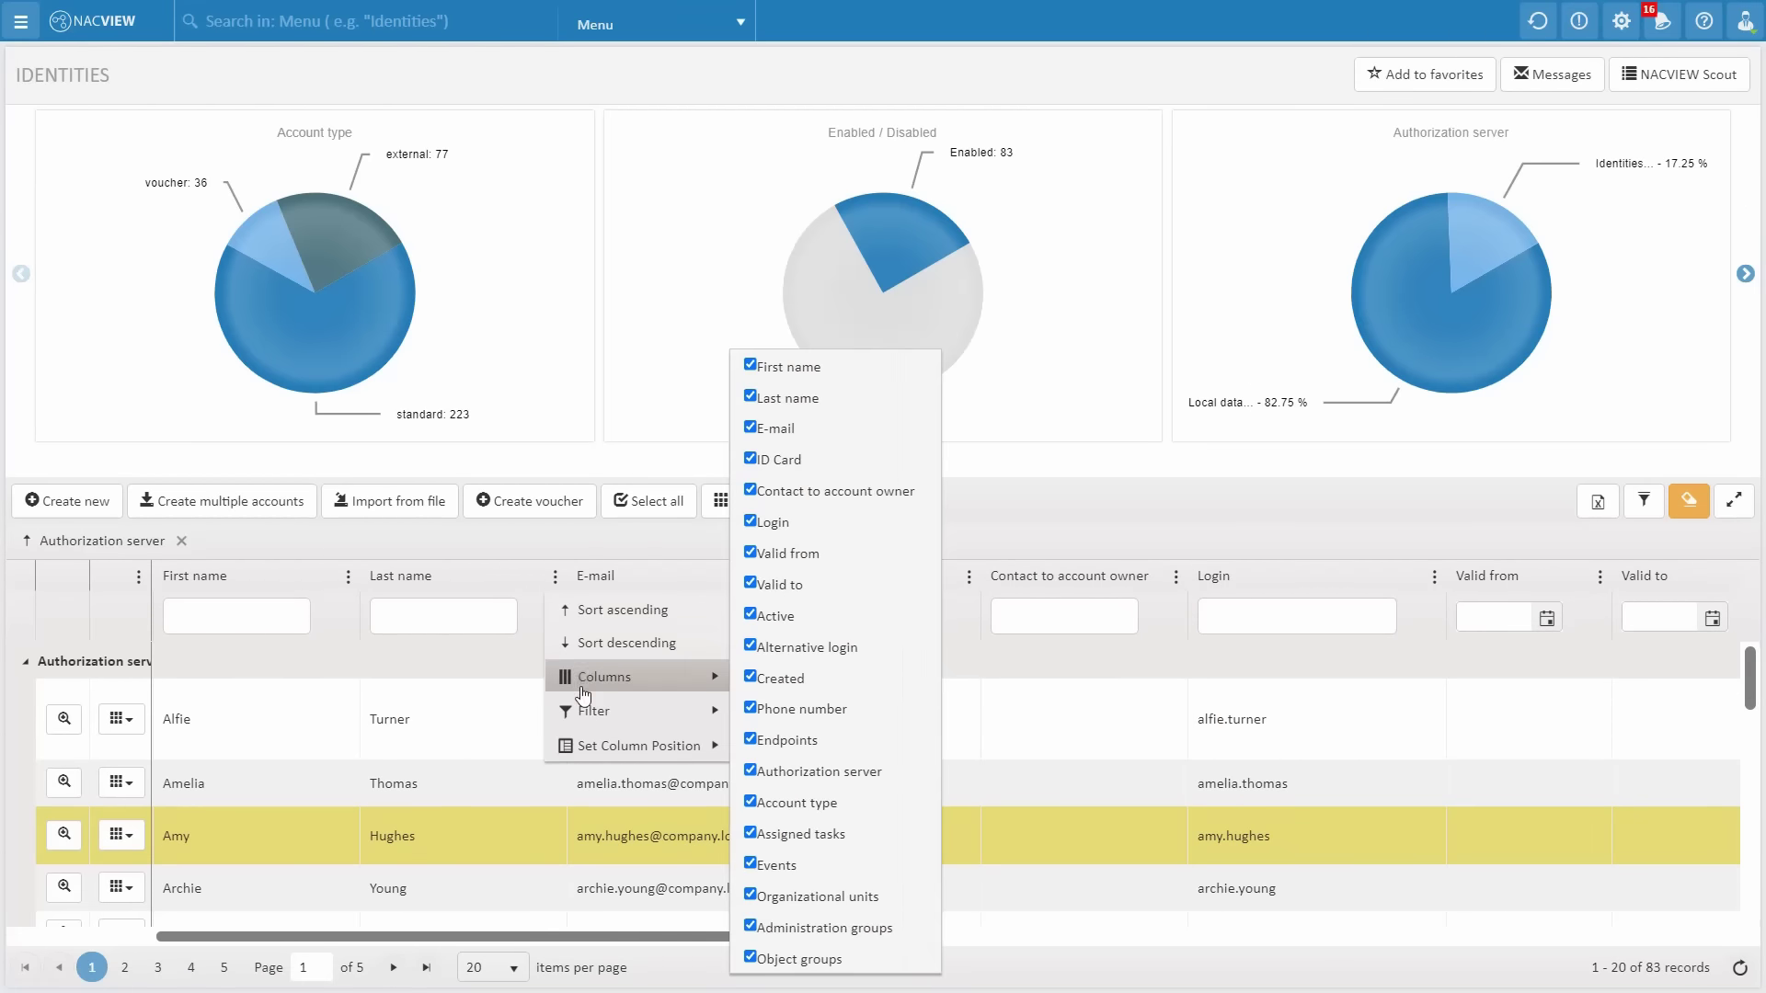
left_click(1746, 285)
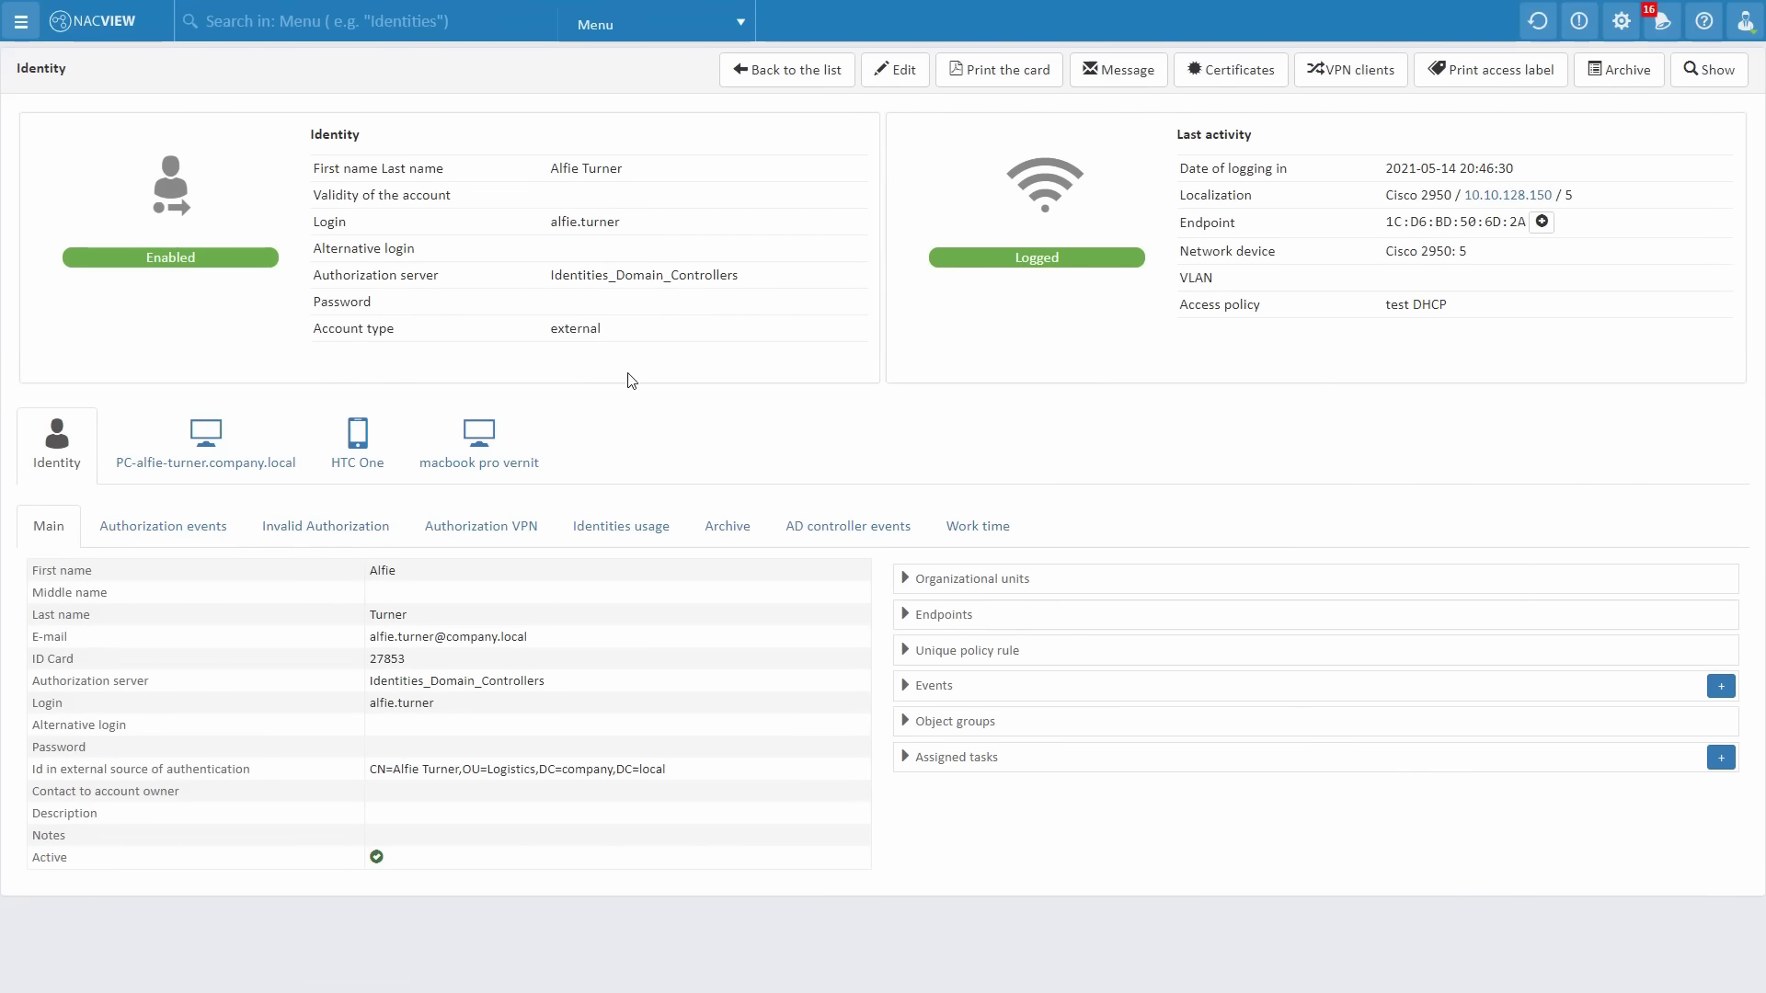
Review the identity's authorization events, invalid authorizations and VPN authorizations, and return to its main details
left_click(172, 528)
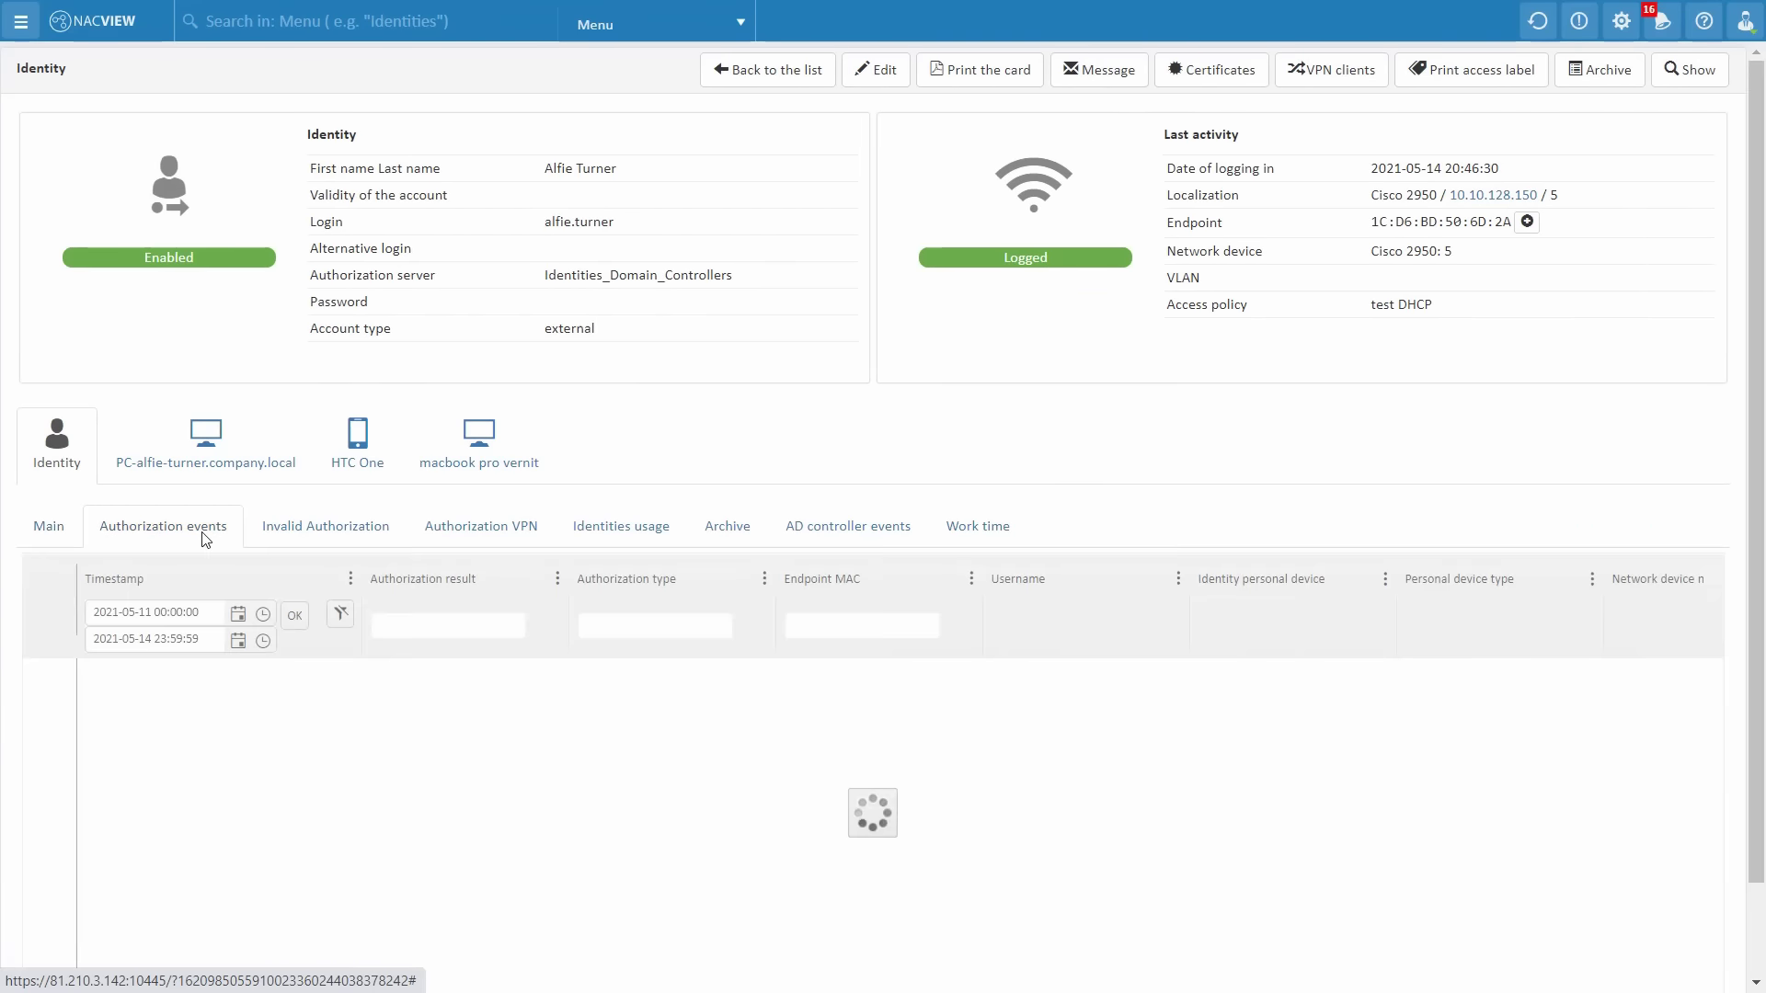
left_click(286, 530)
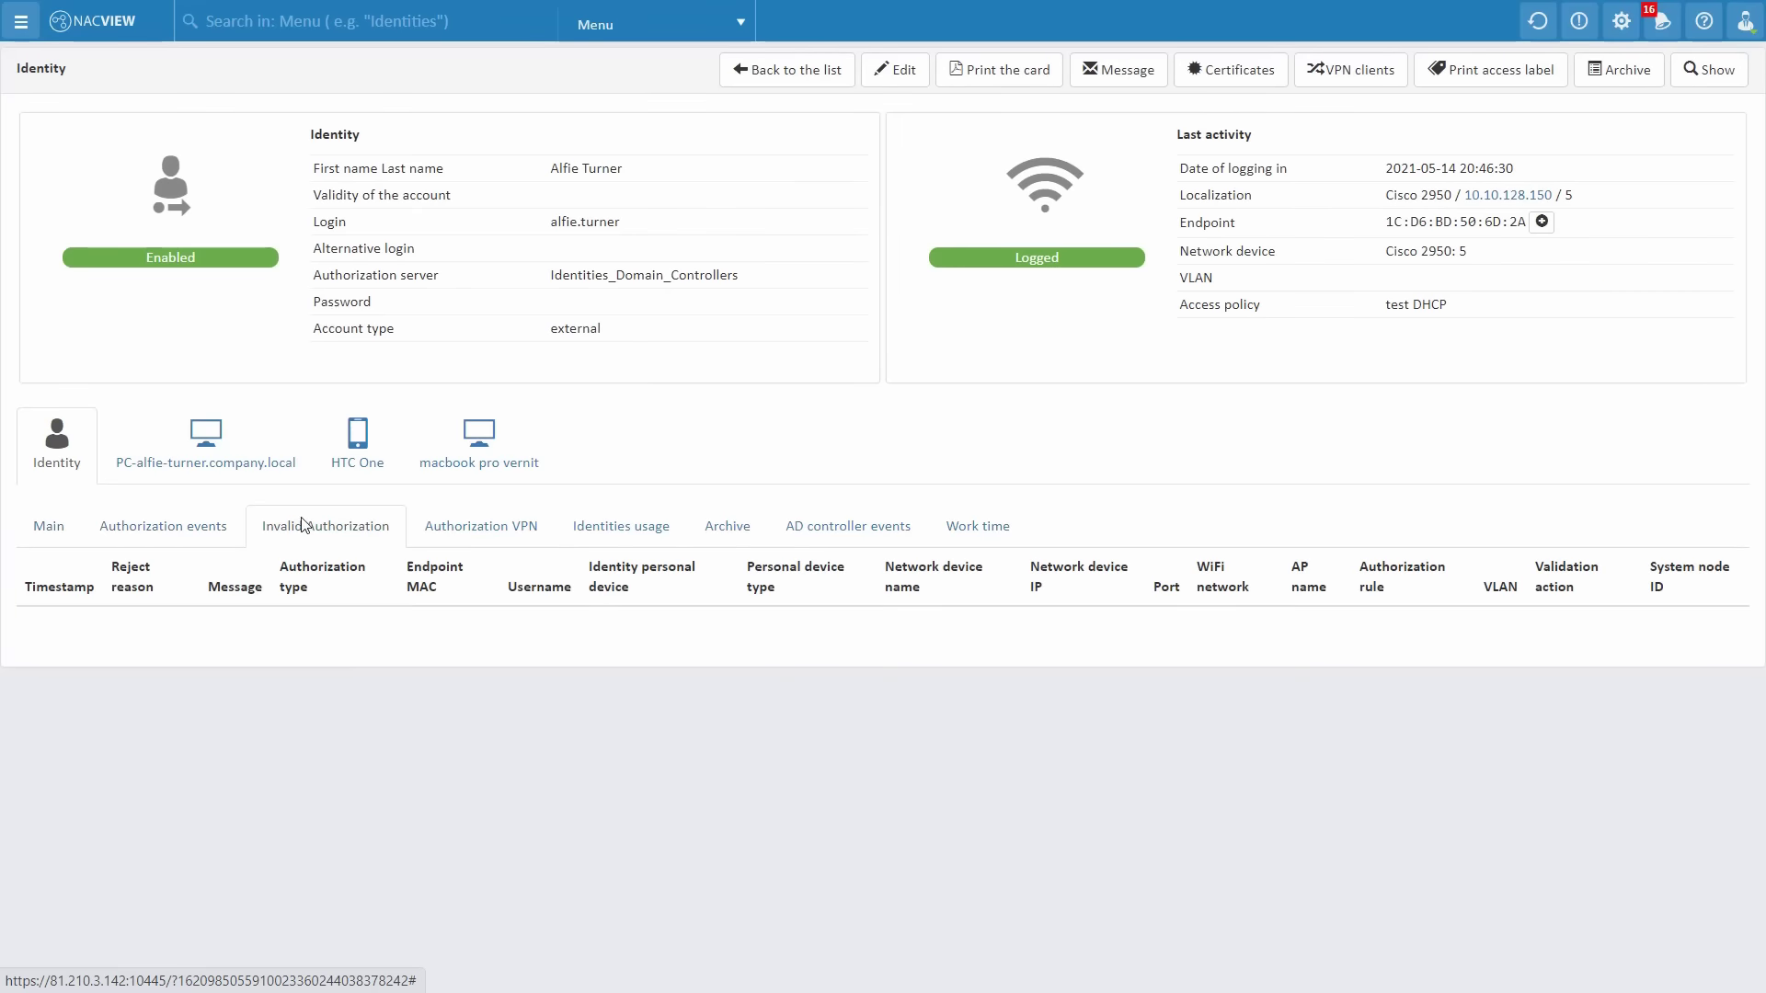
left_click(503, 529)
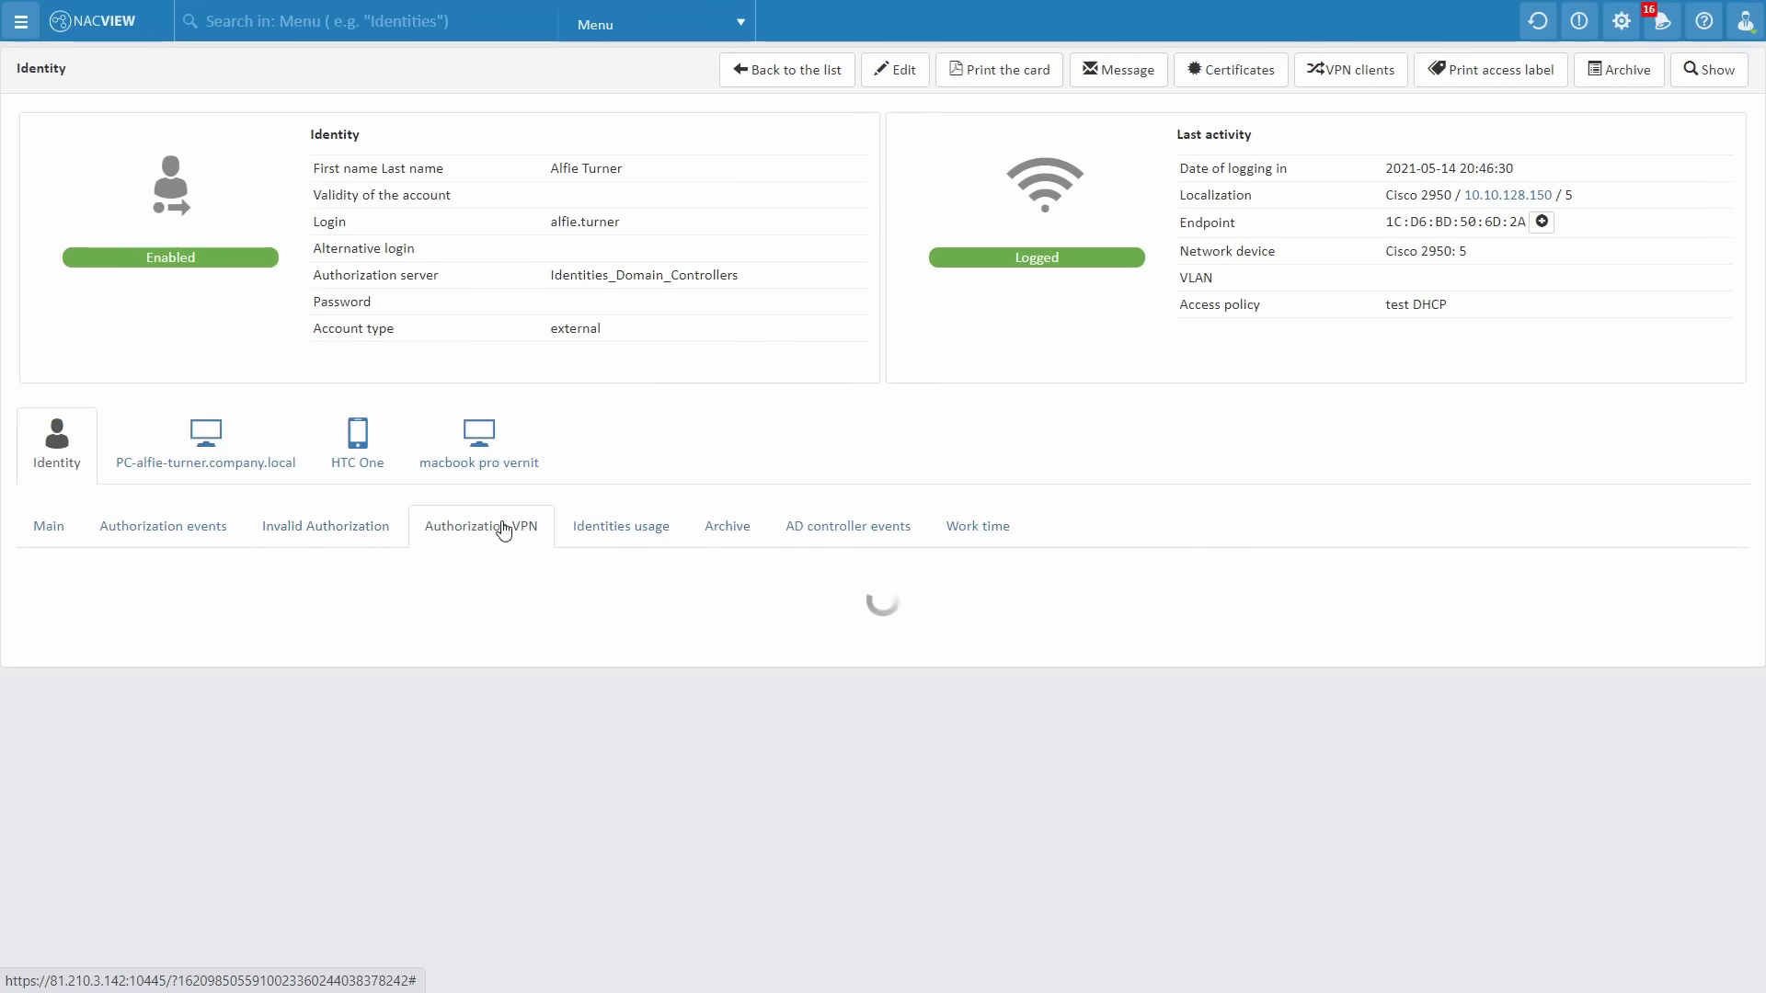
left_click(162, 526)
left_click(48, 526)
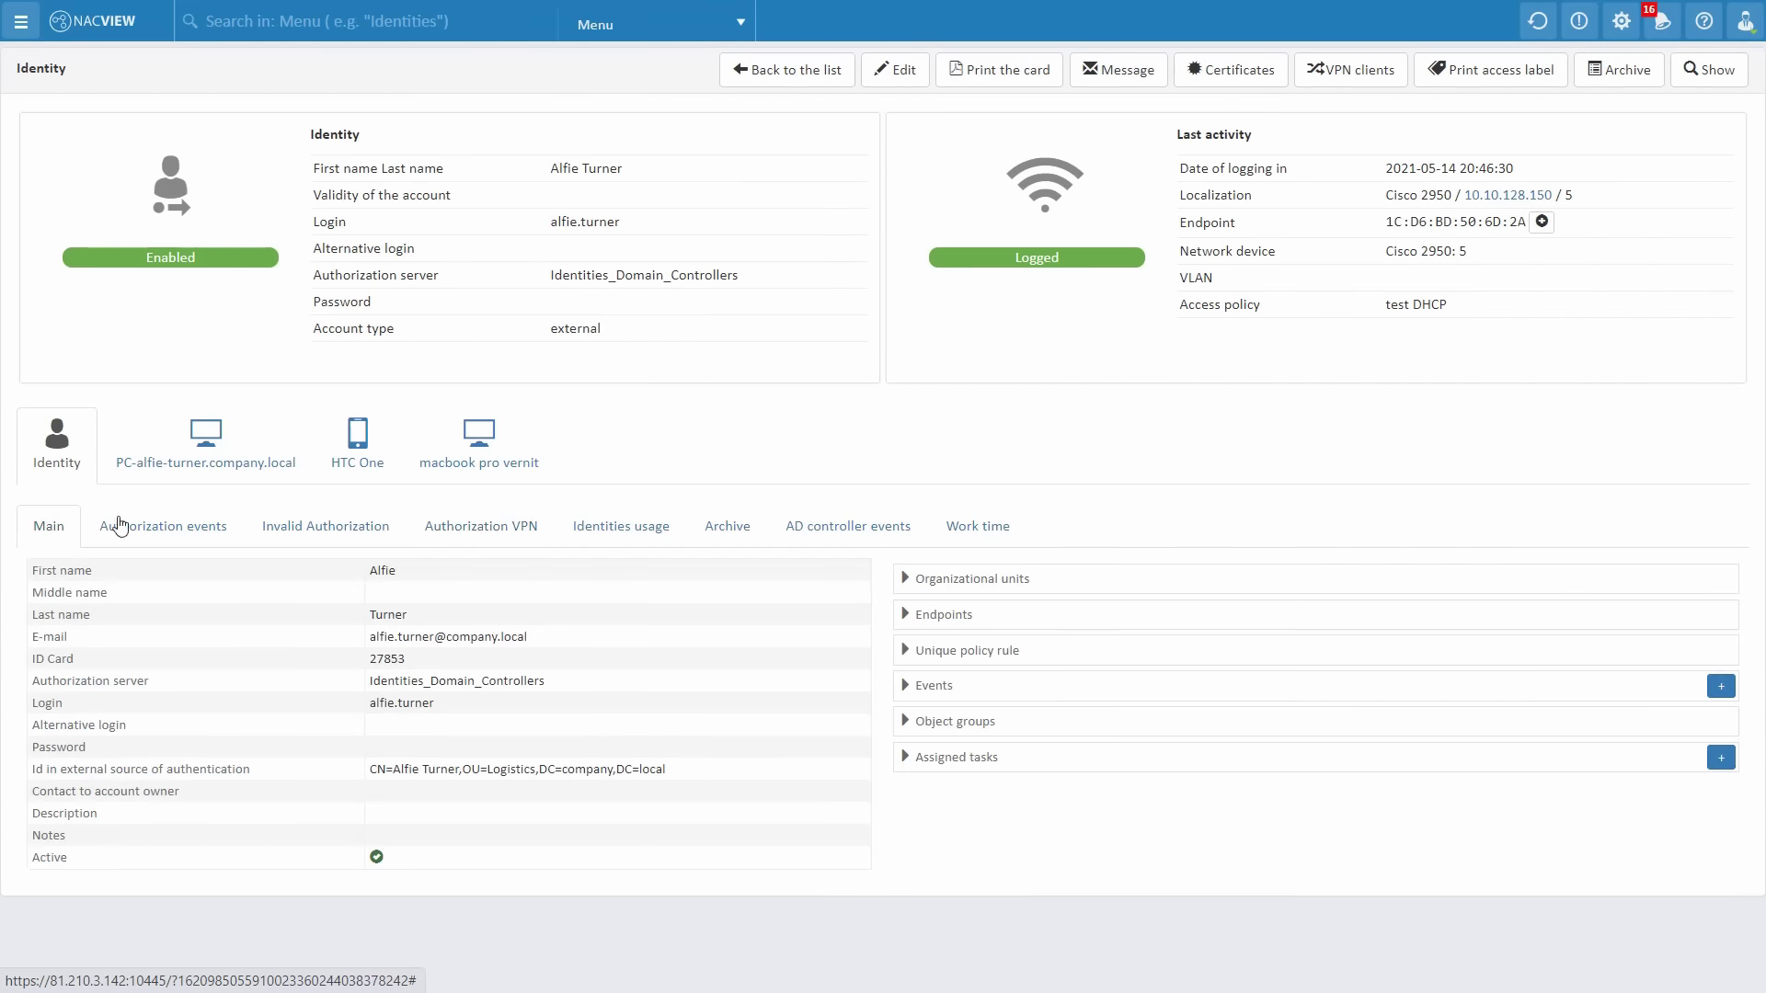
View the new message form for the identity and its delivery options, and close it without creating a message
left_click(1113, 72)
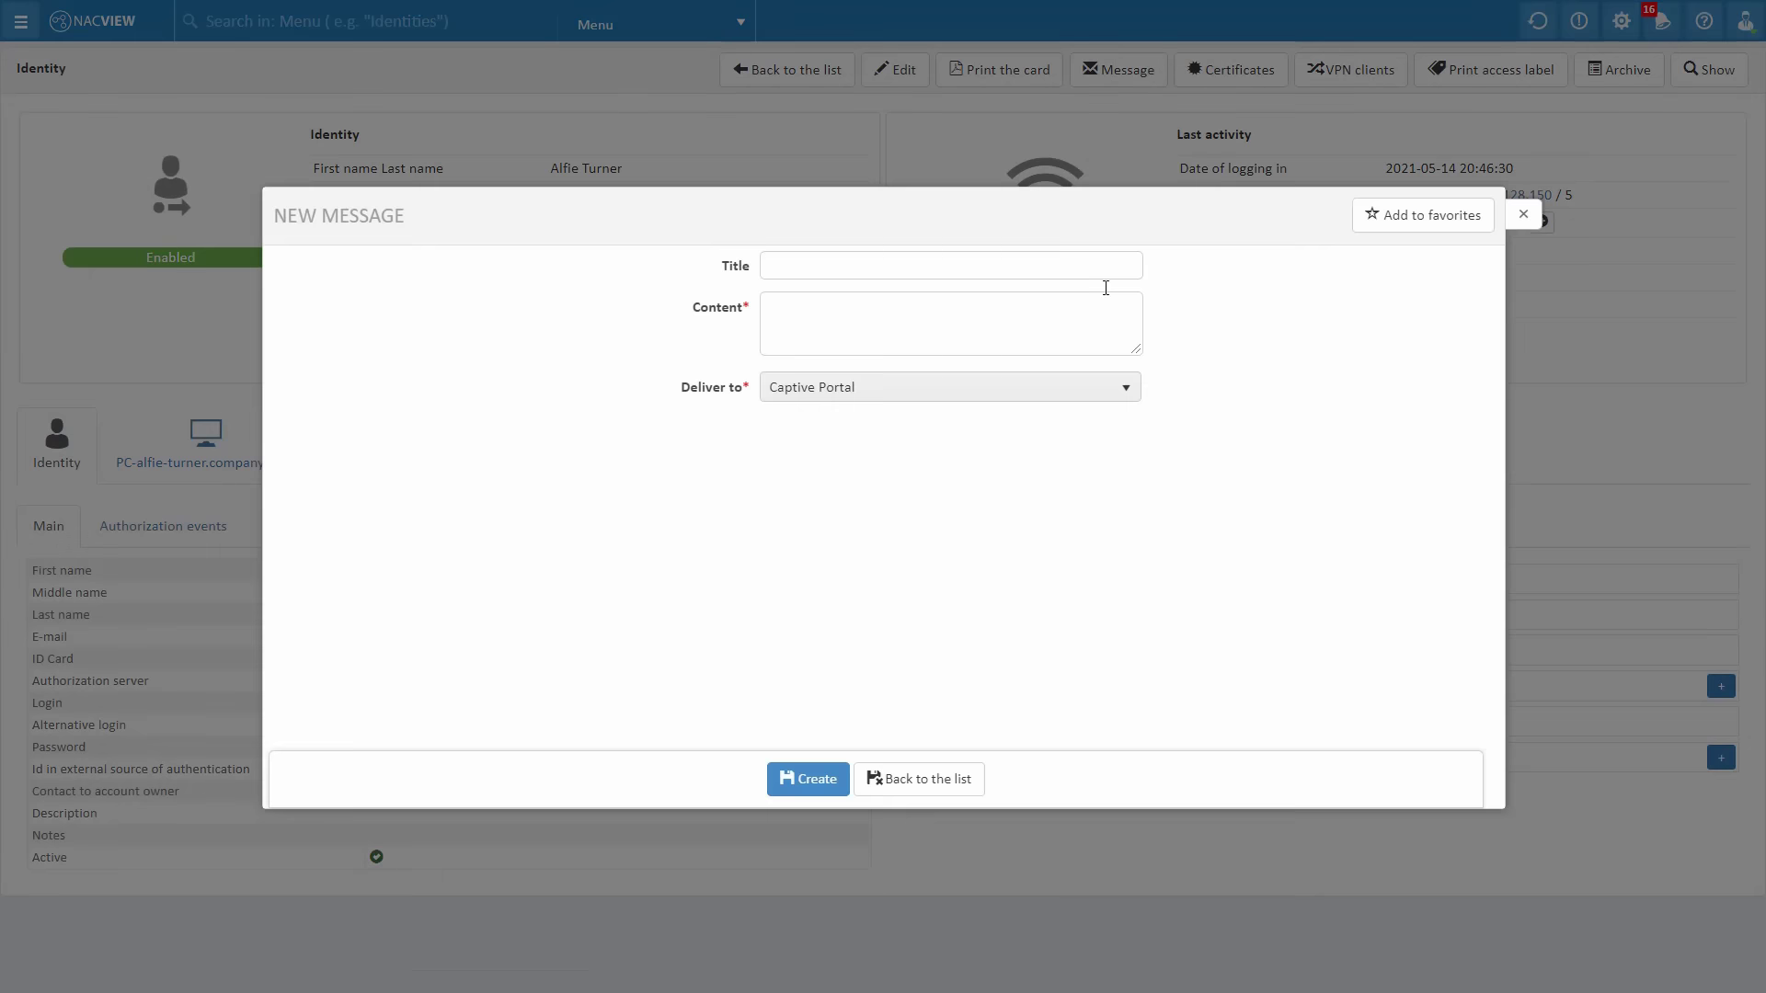
left_click(1038, 395)
left_click(1039, 397)
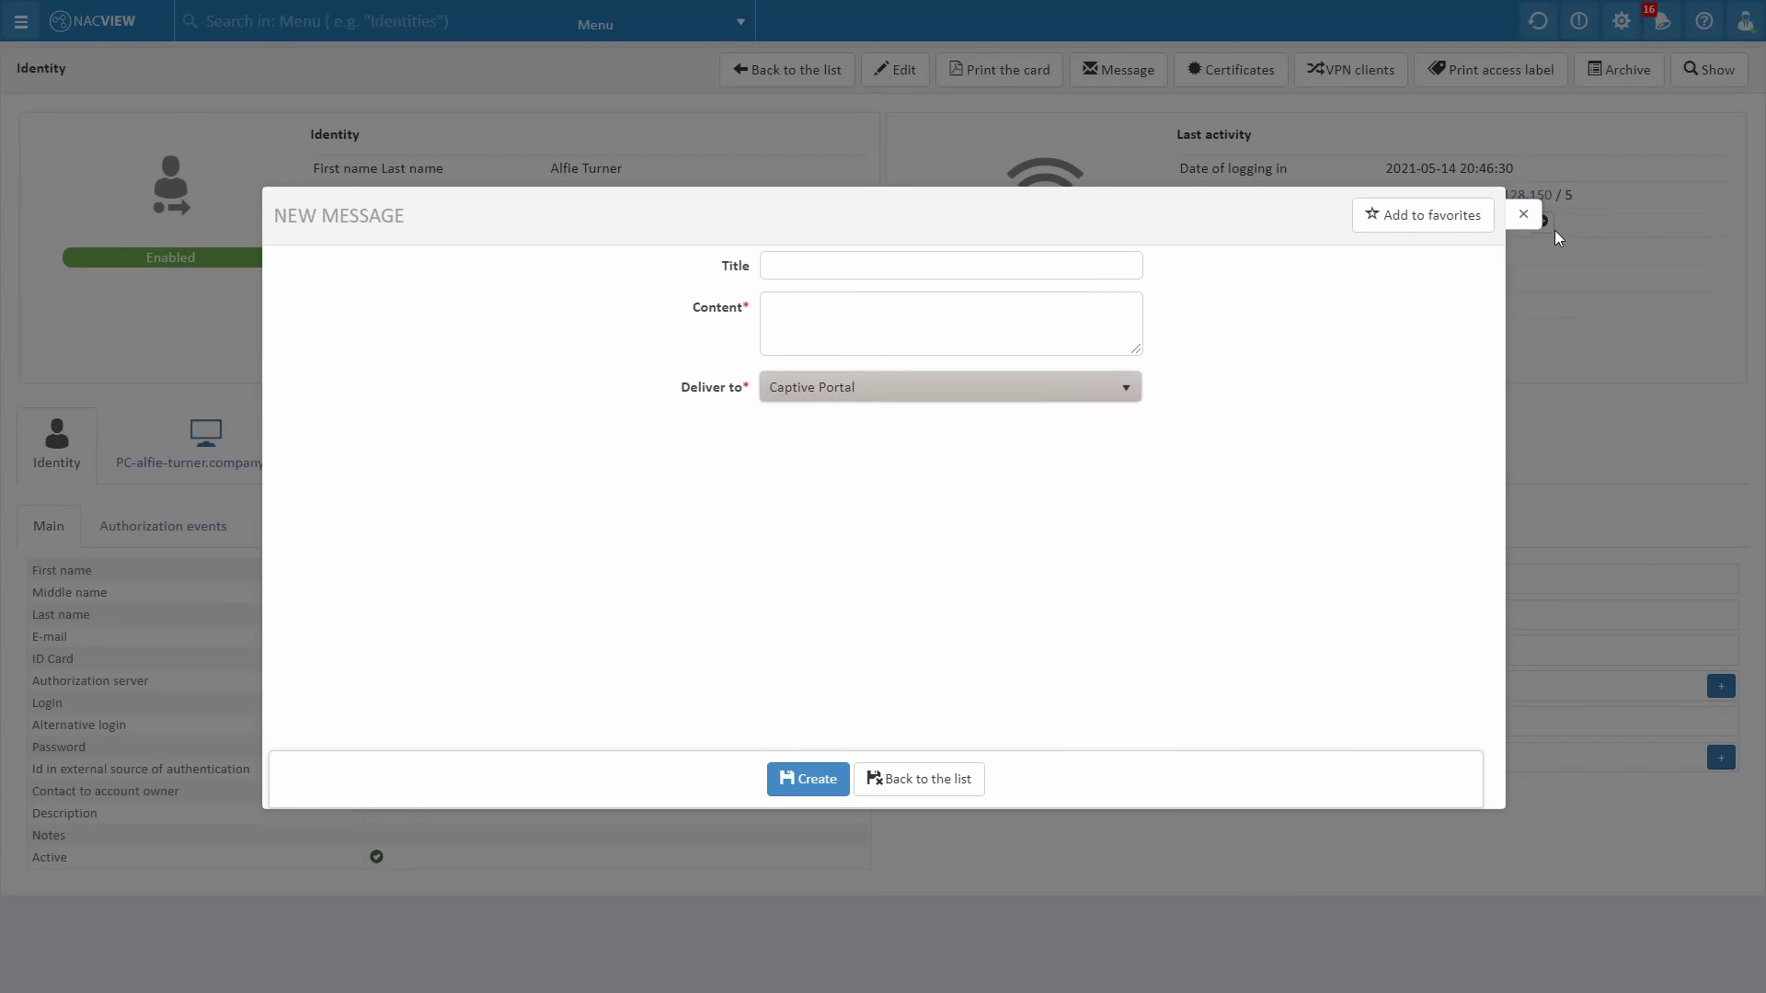
left_click(1523, 214)
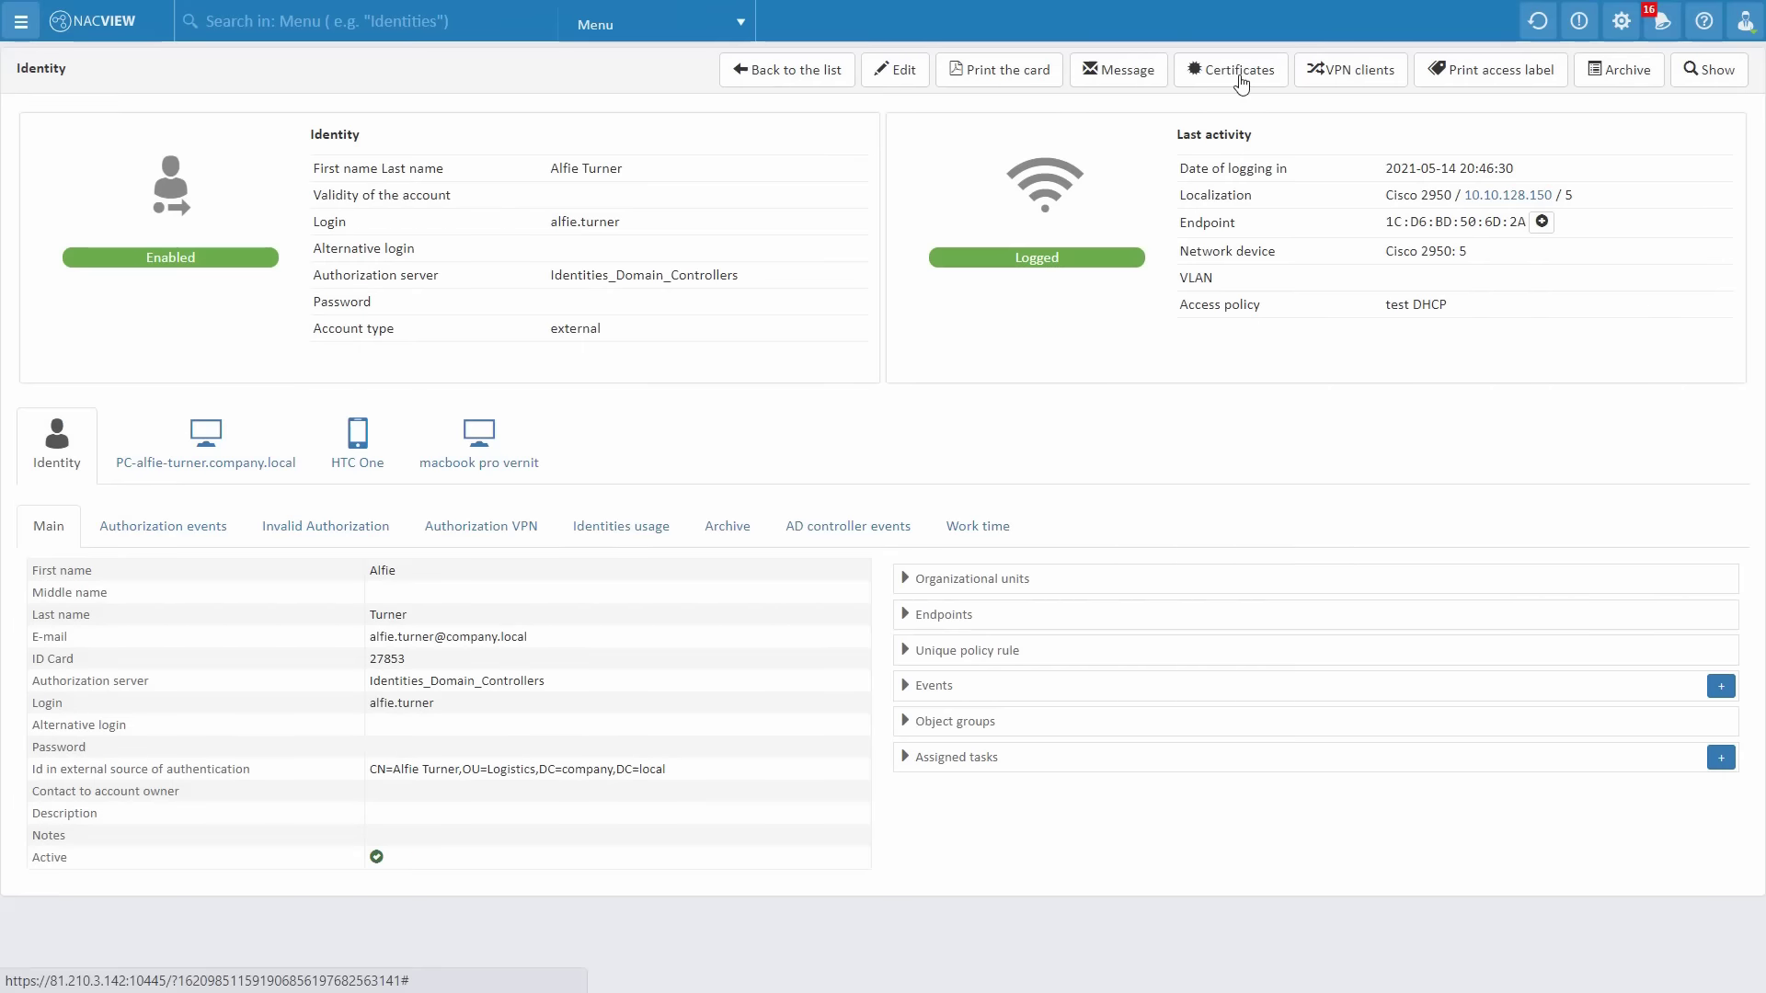
Inspect the identity's certificates and its VPN clients, closing each window after viewing
left_click(1237, 74)
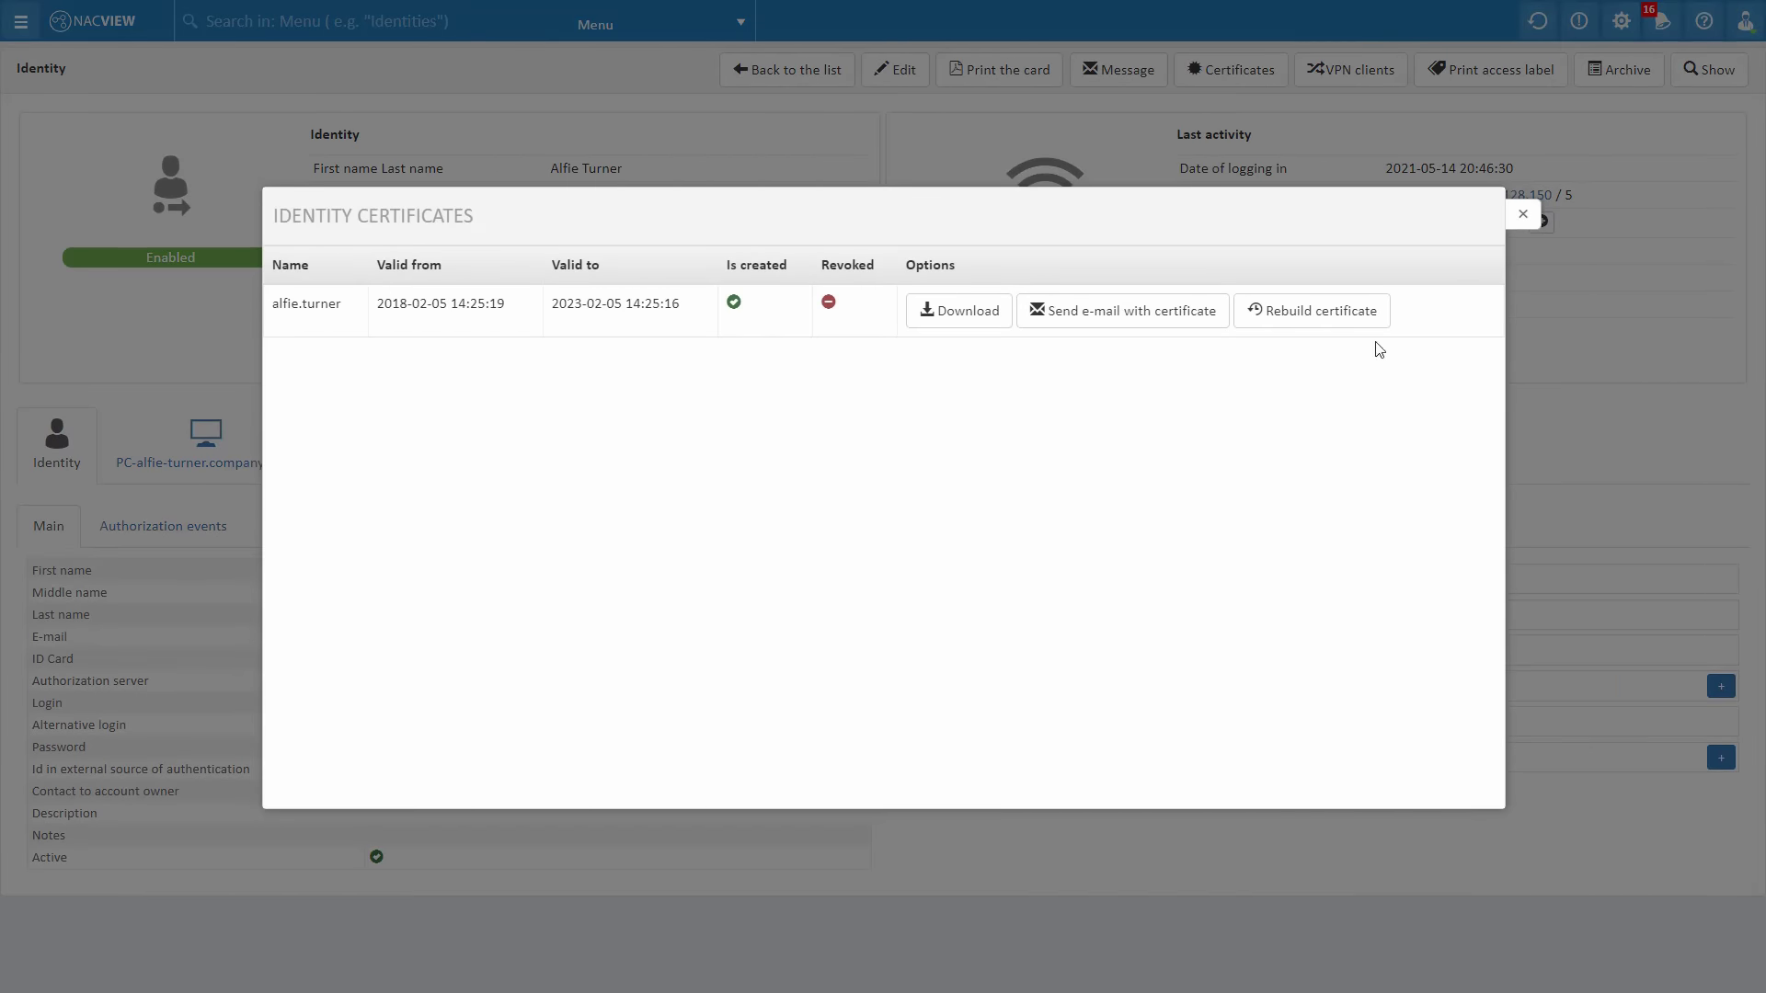
left_click(1513, 219)
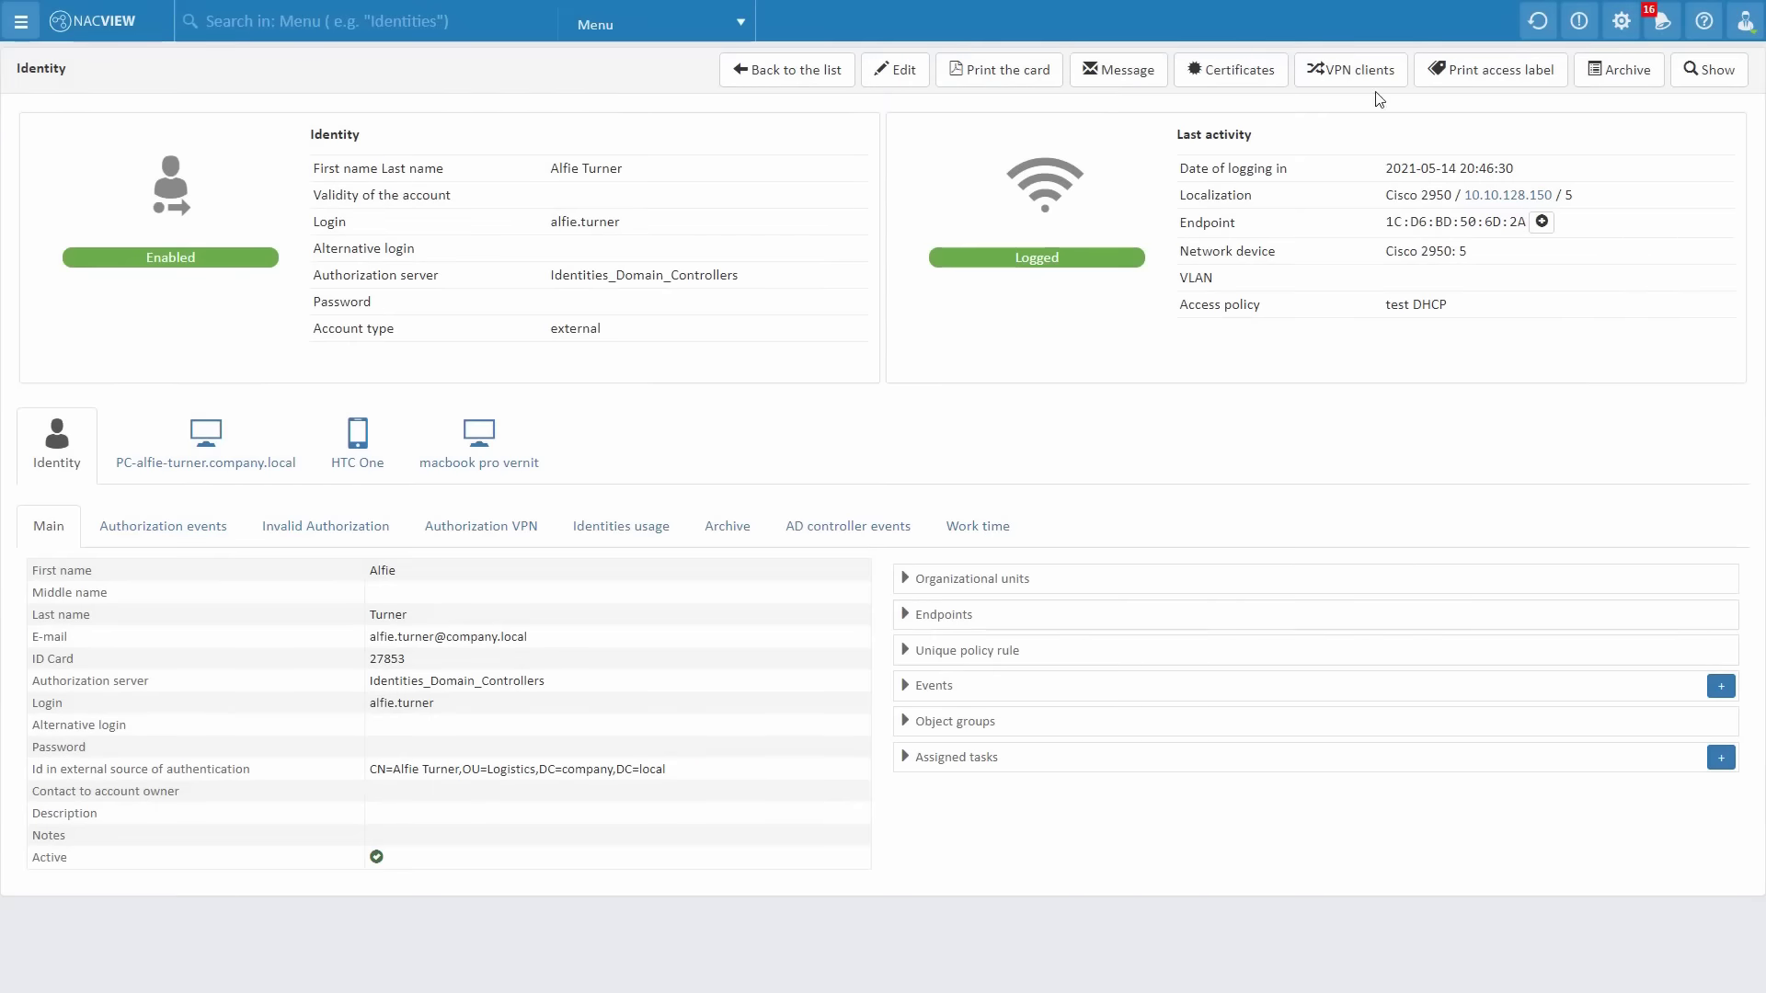
left_click(1375, 80)
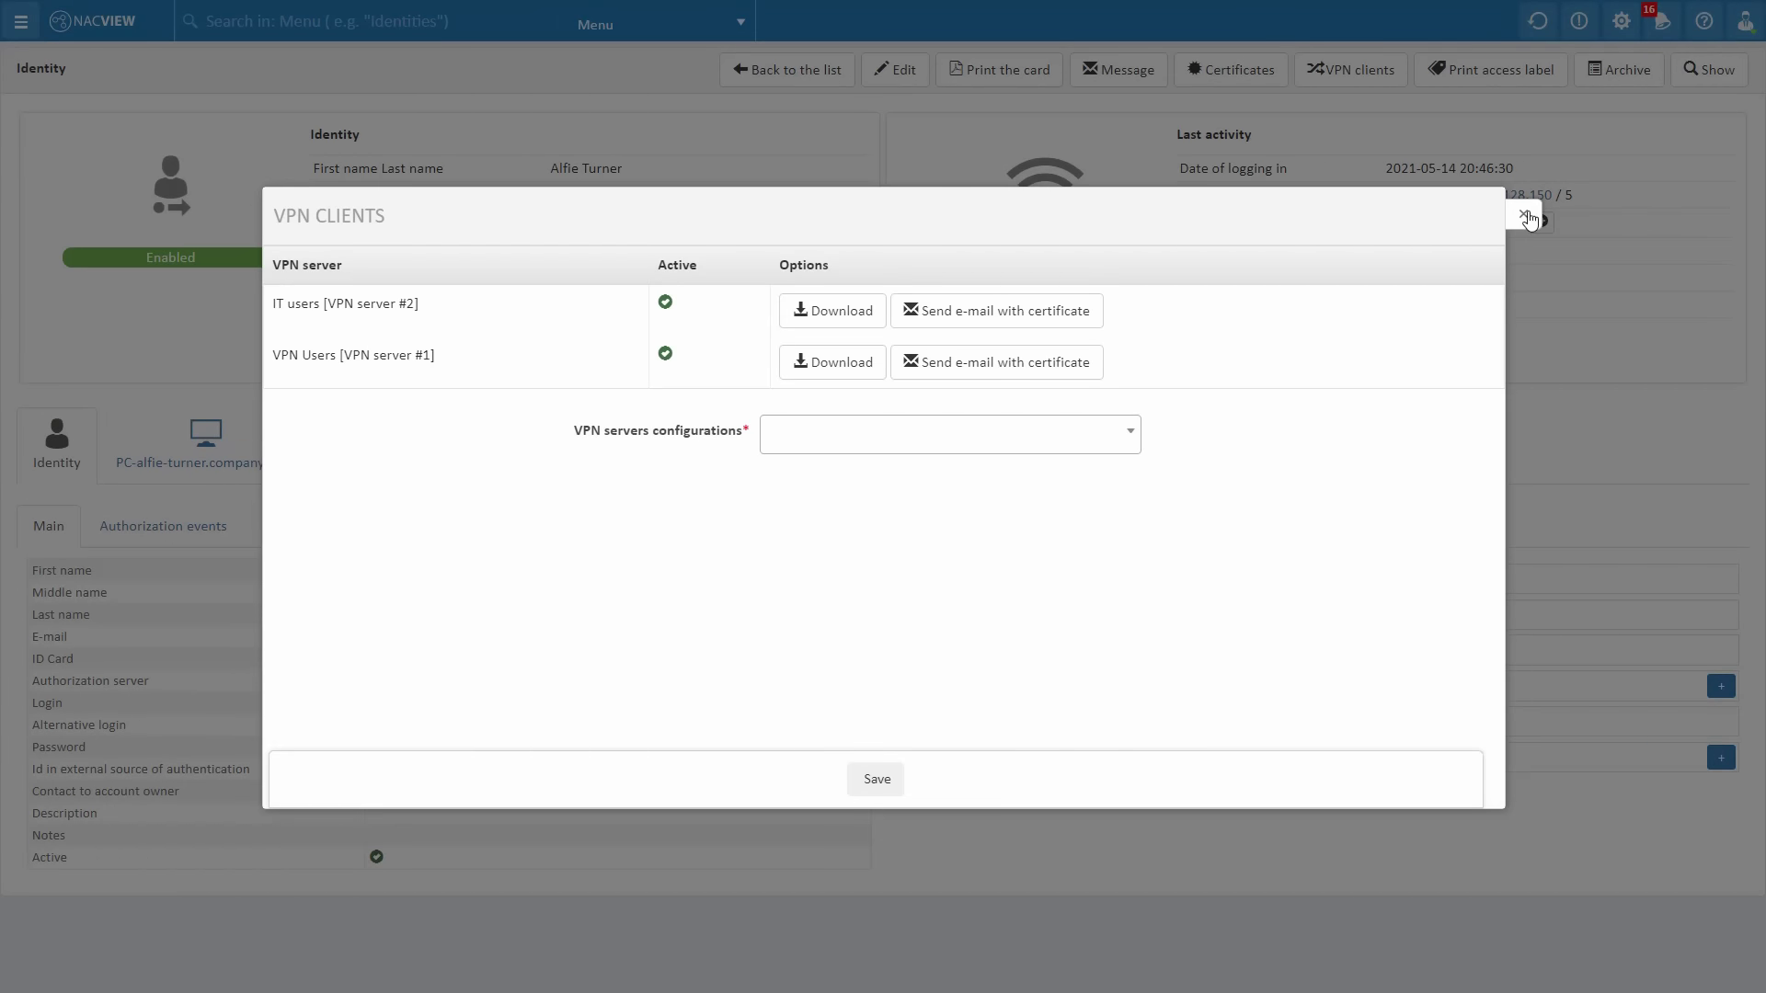
left_click(1525, 217)
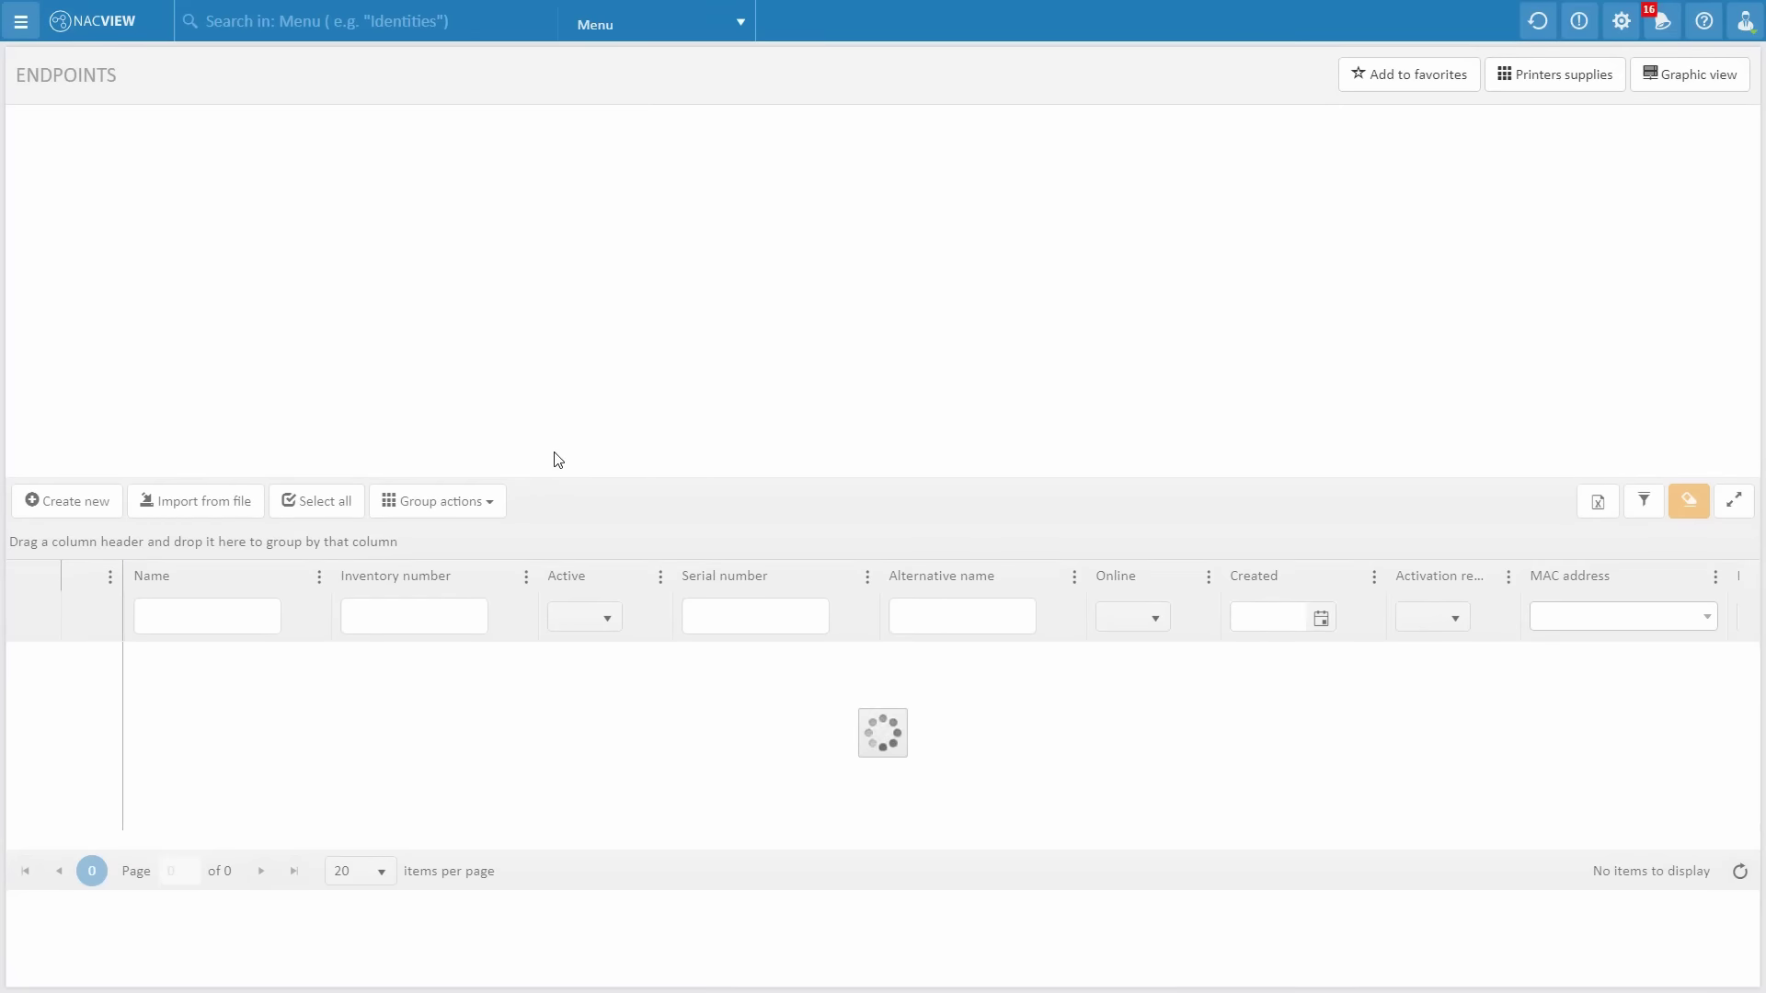
Look through the Endpoints list, its further charts, the actions for an endpoint and the graphic view
scroll(772, 870, "down", 3)
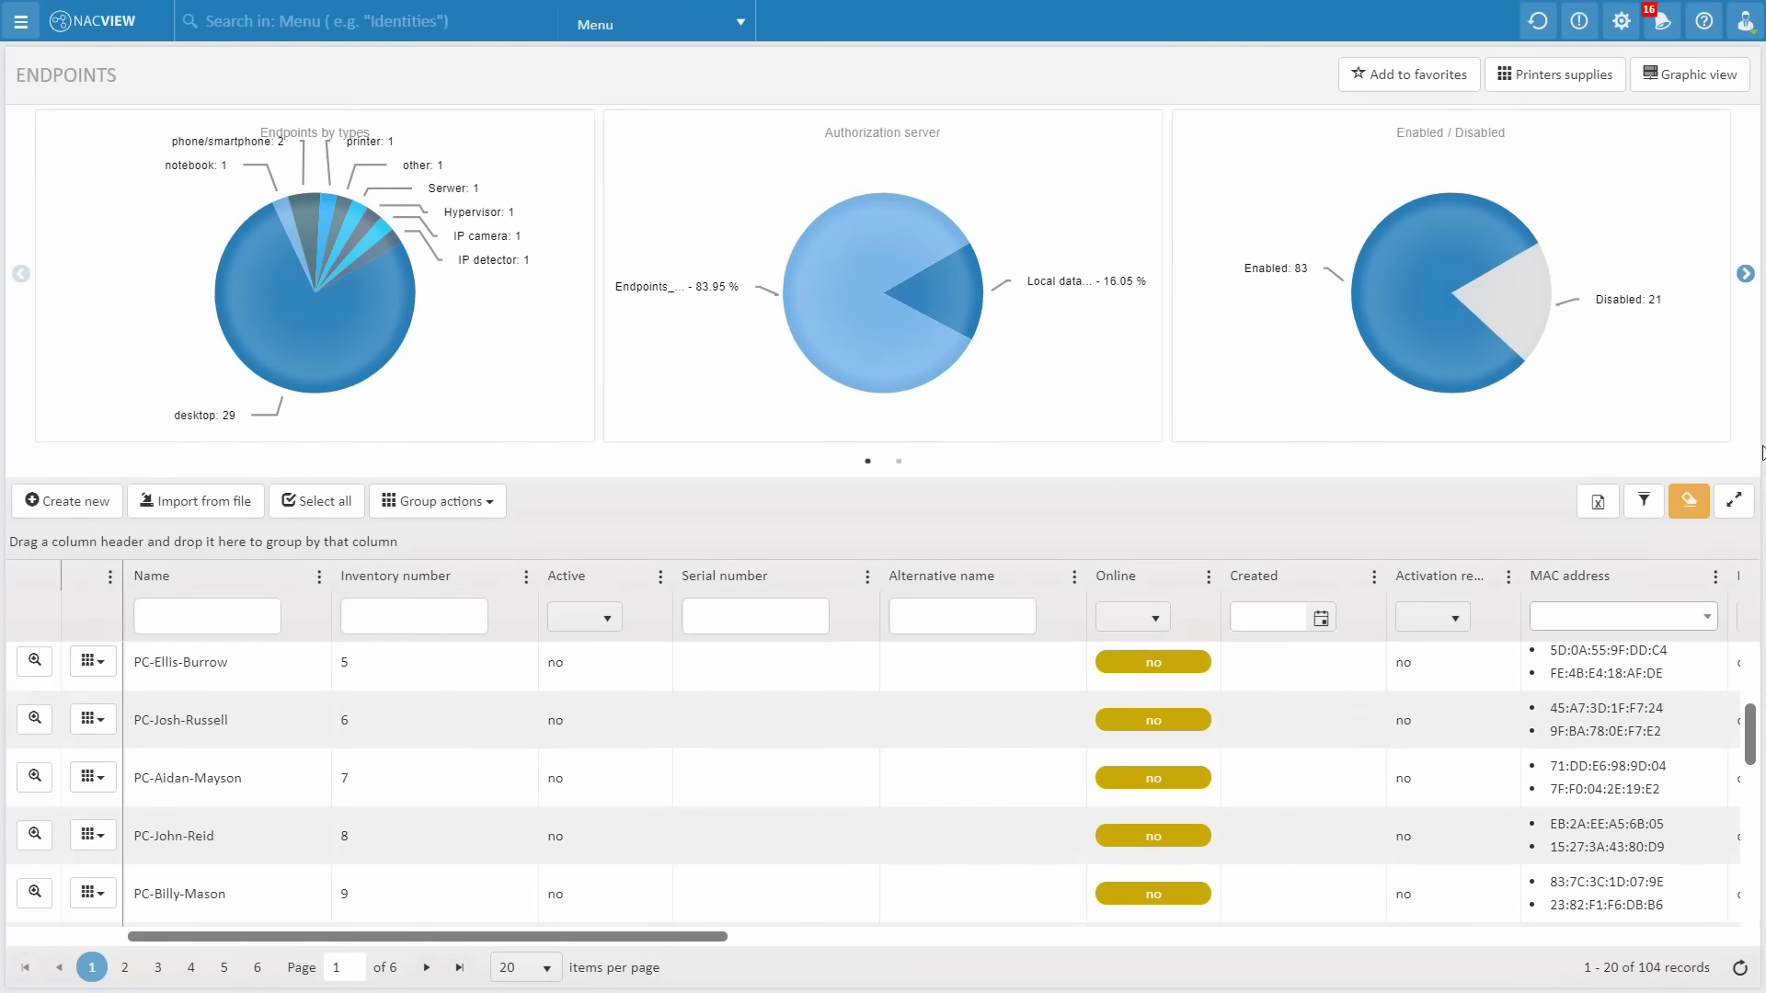
left_click(1746, 276)
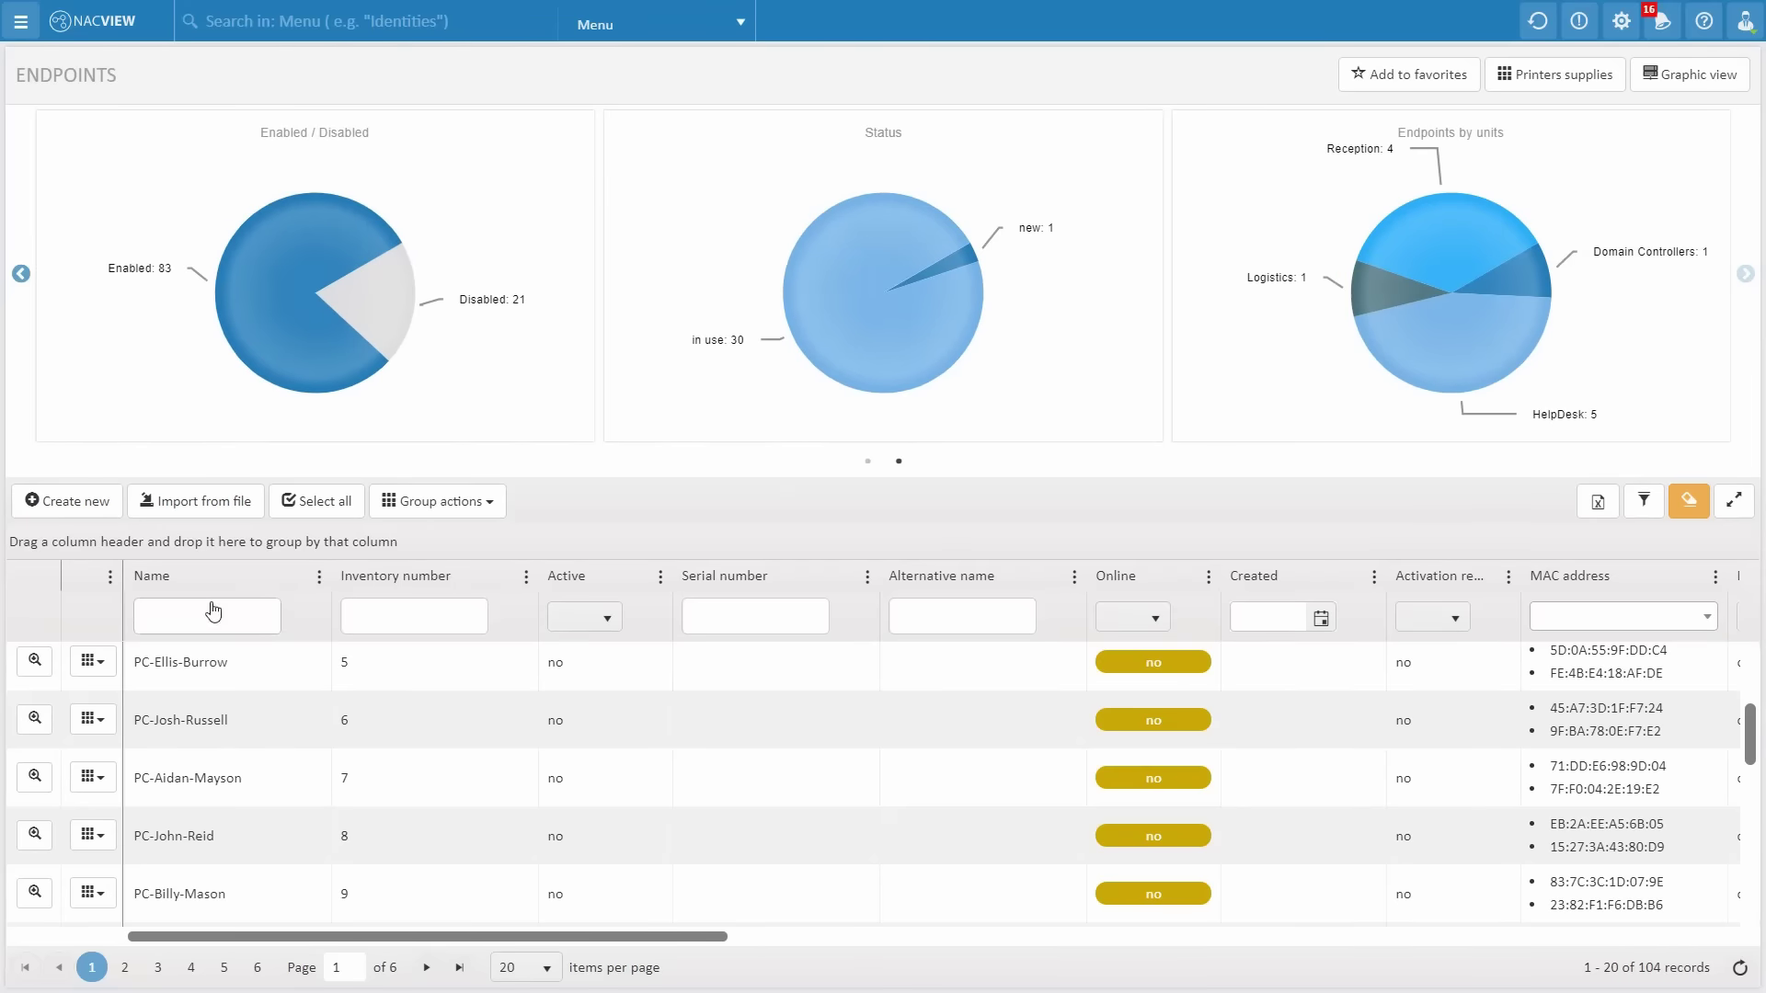
left_click(98, 663)
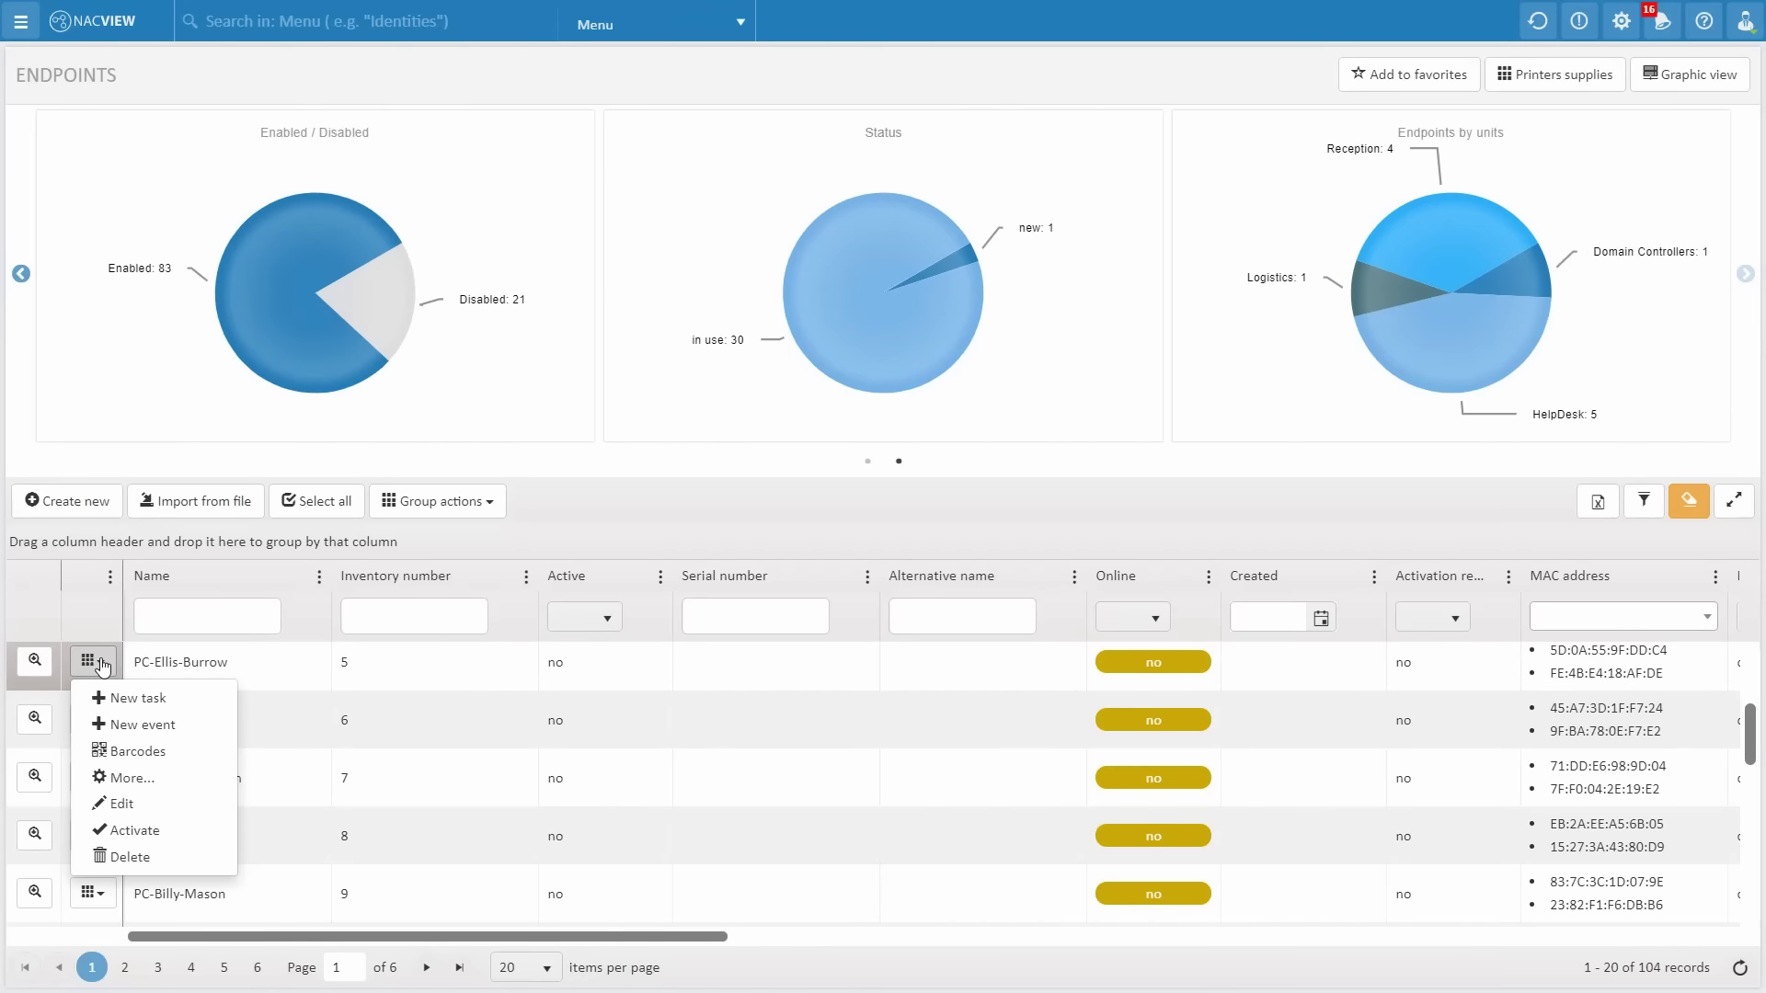
left_click(1700, 78)
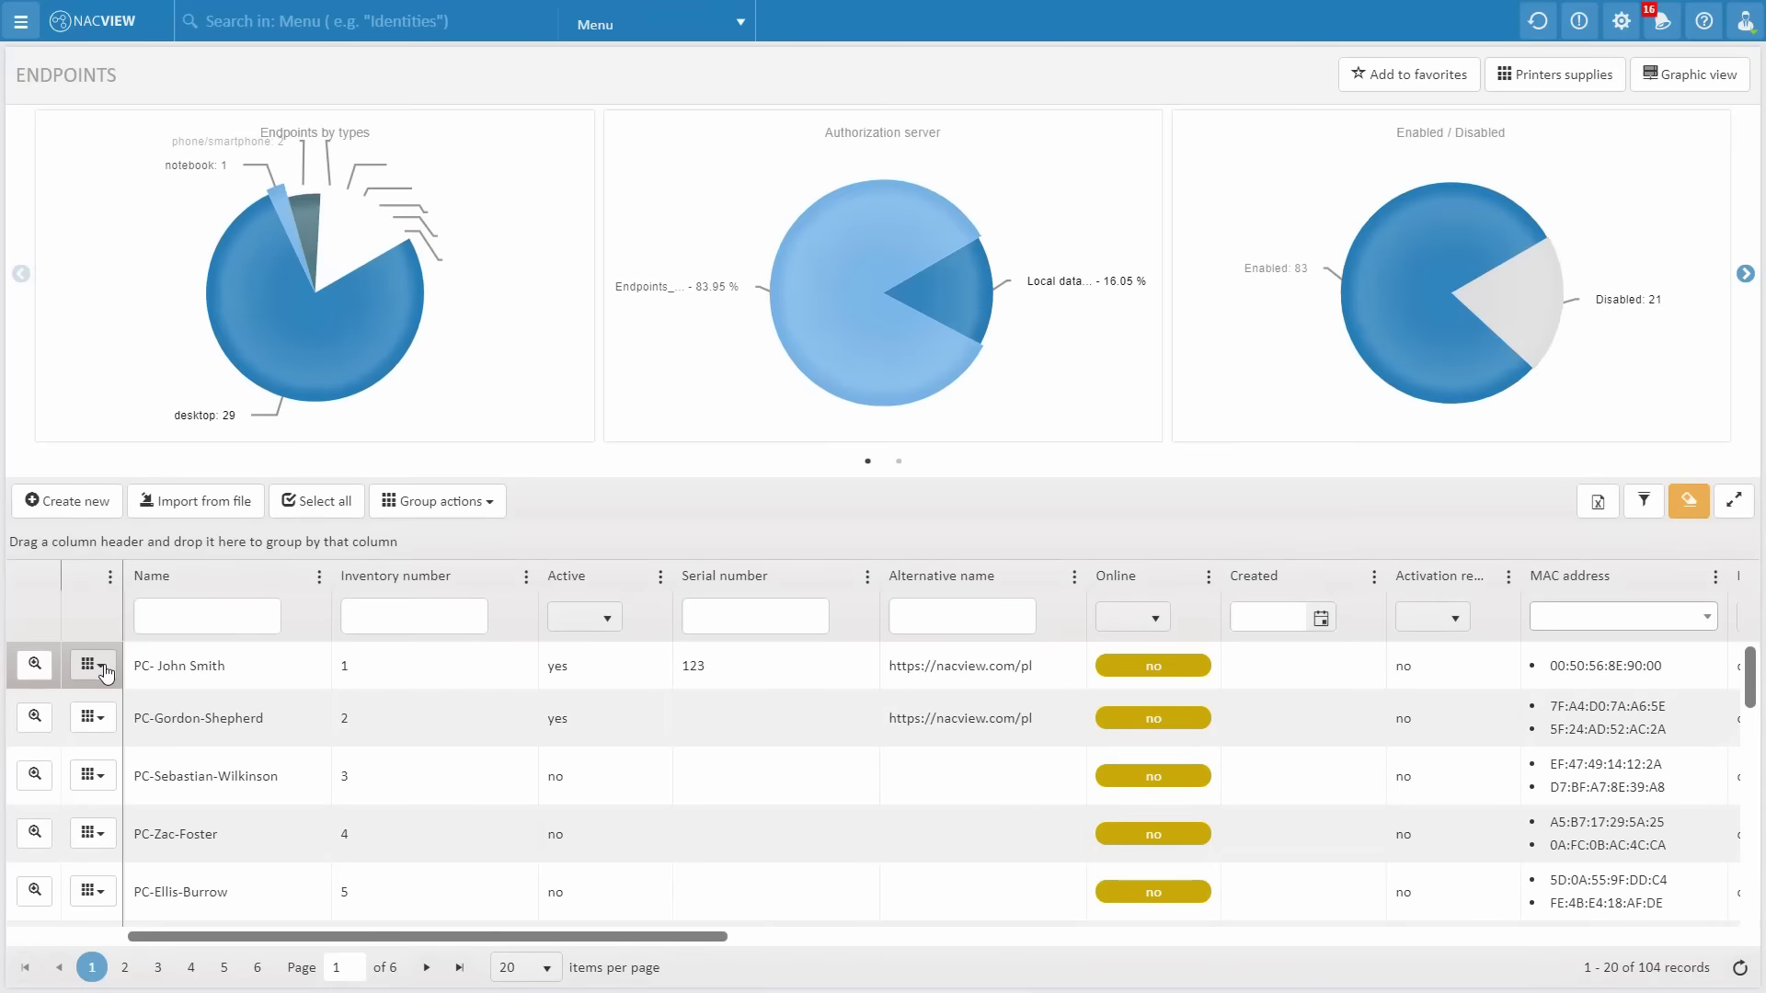
Open the full details of the endpoint with inventory number 1 and review its health, inventory and profile
left_click(88, 670)
left_click(142, 784)
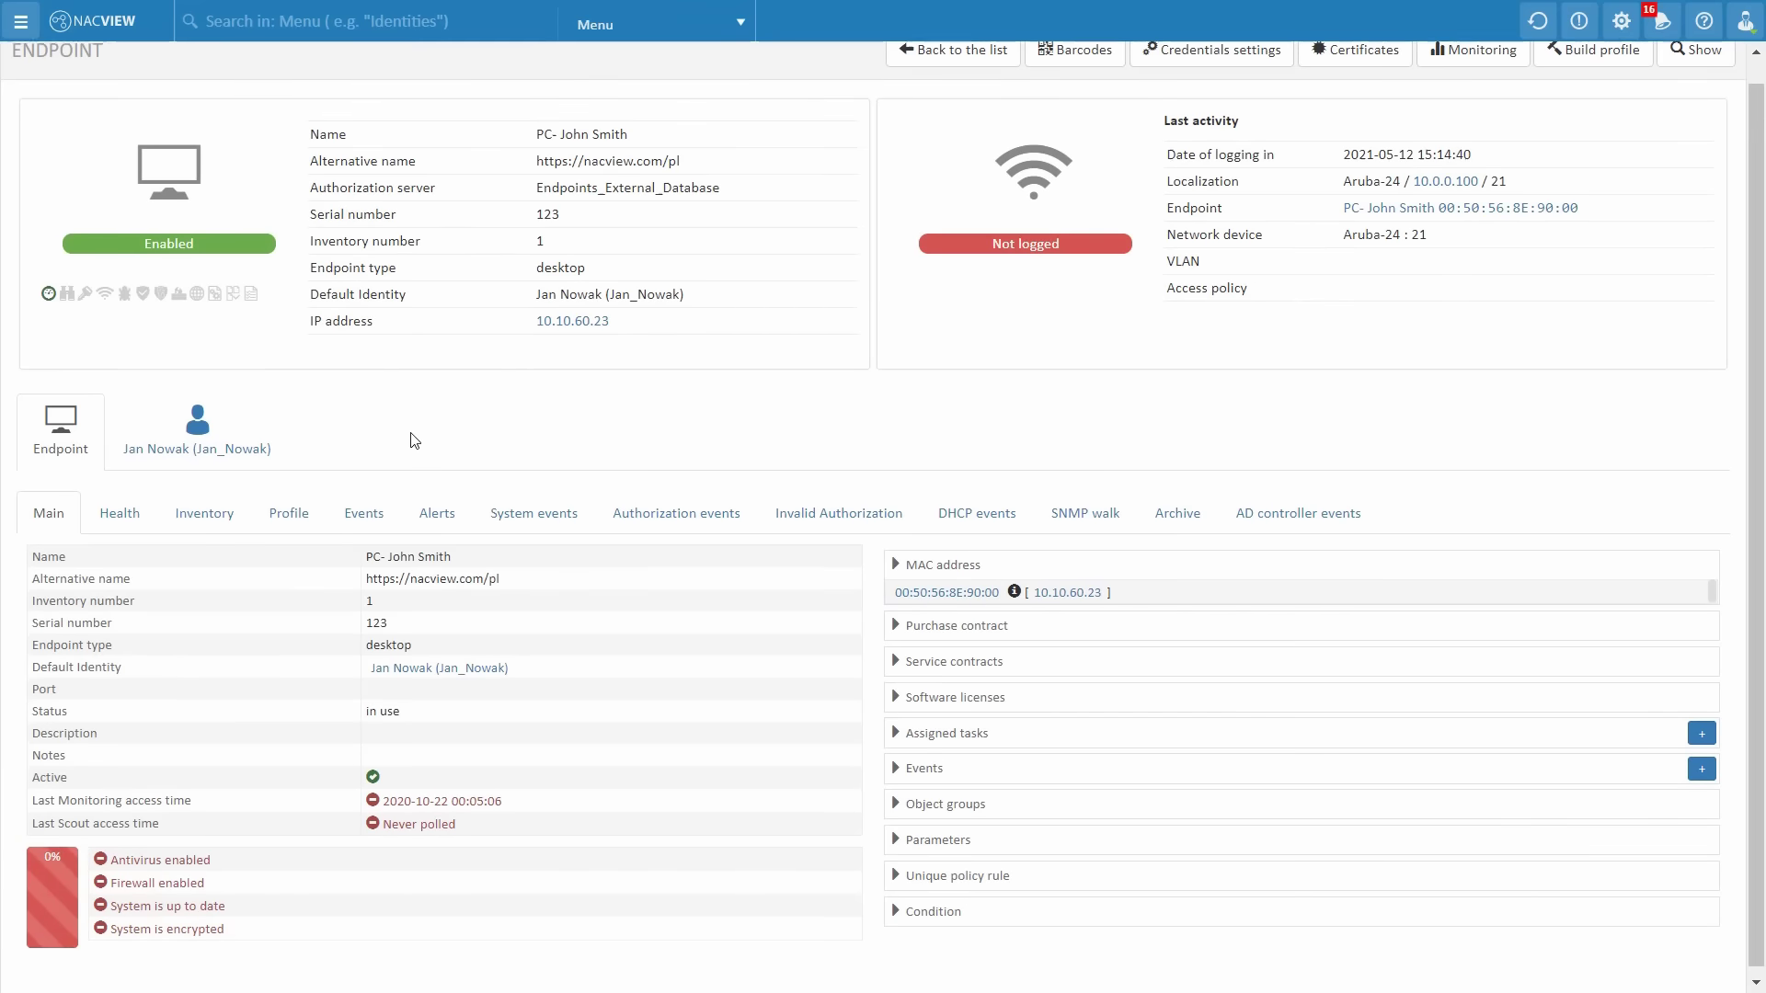
left_click(125, 537)
scroll(210, 532, "down", 1)
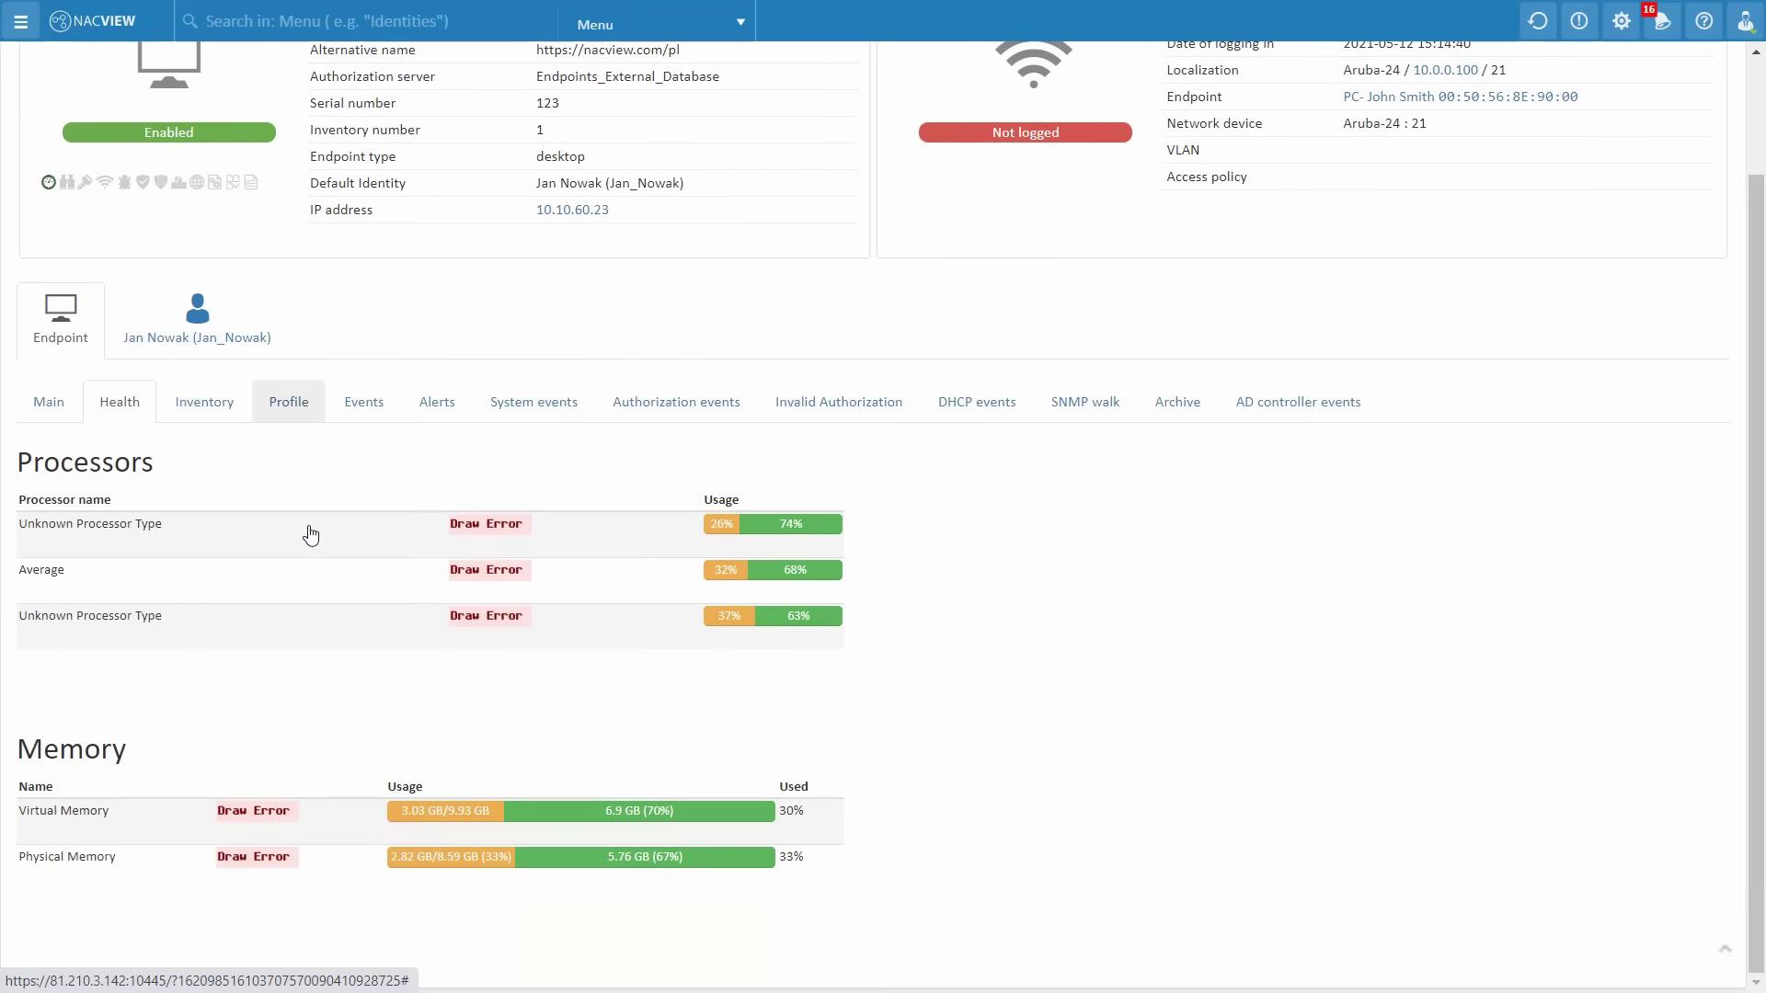
left_click(230, 414)
scroll(297, 448, "down", 1)
left_click(295, 442)
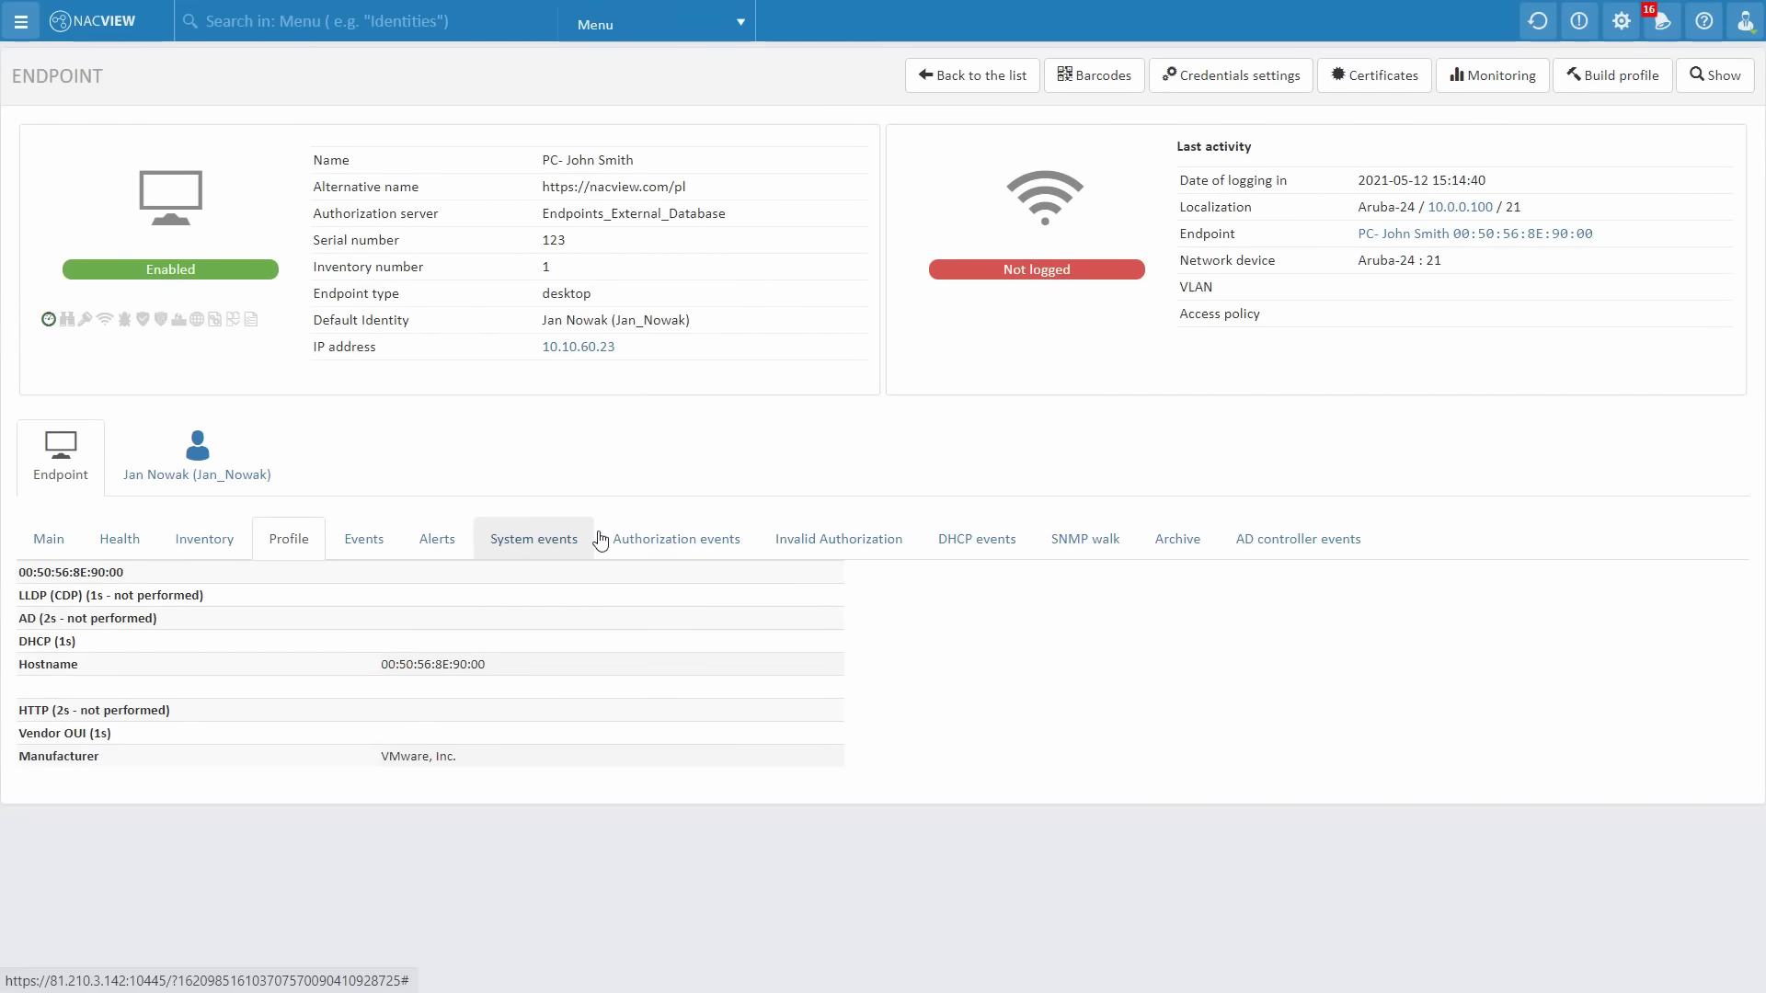
Examine the authorization events recorded for this endpoint
left_click(695, 540)
scroll(682, 497, "down", 1)
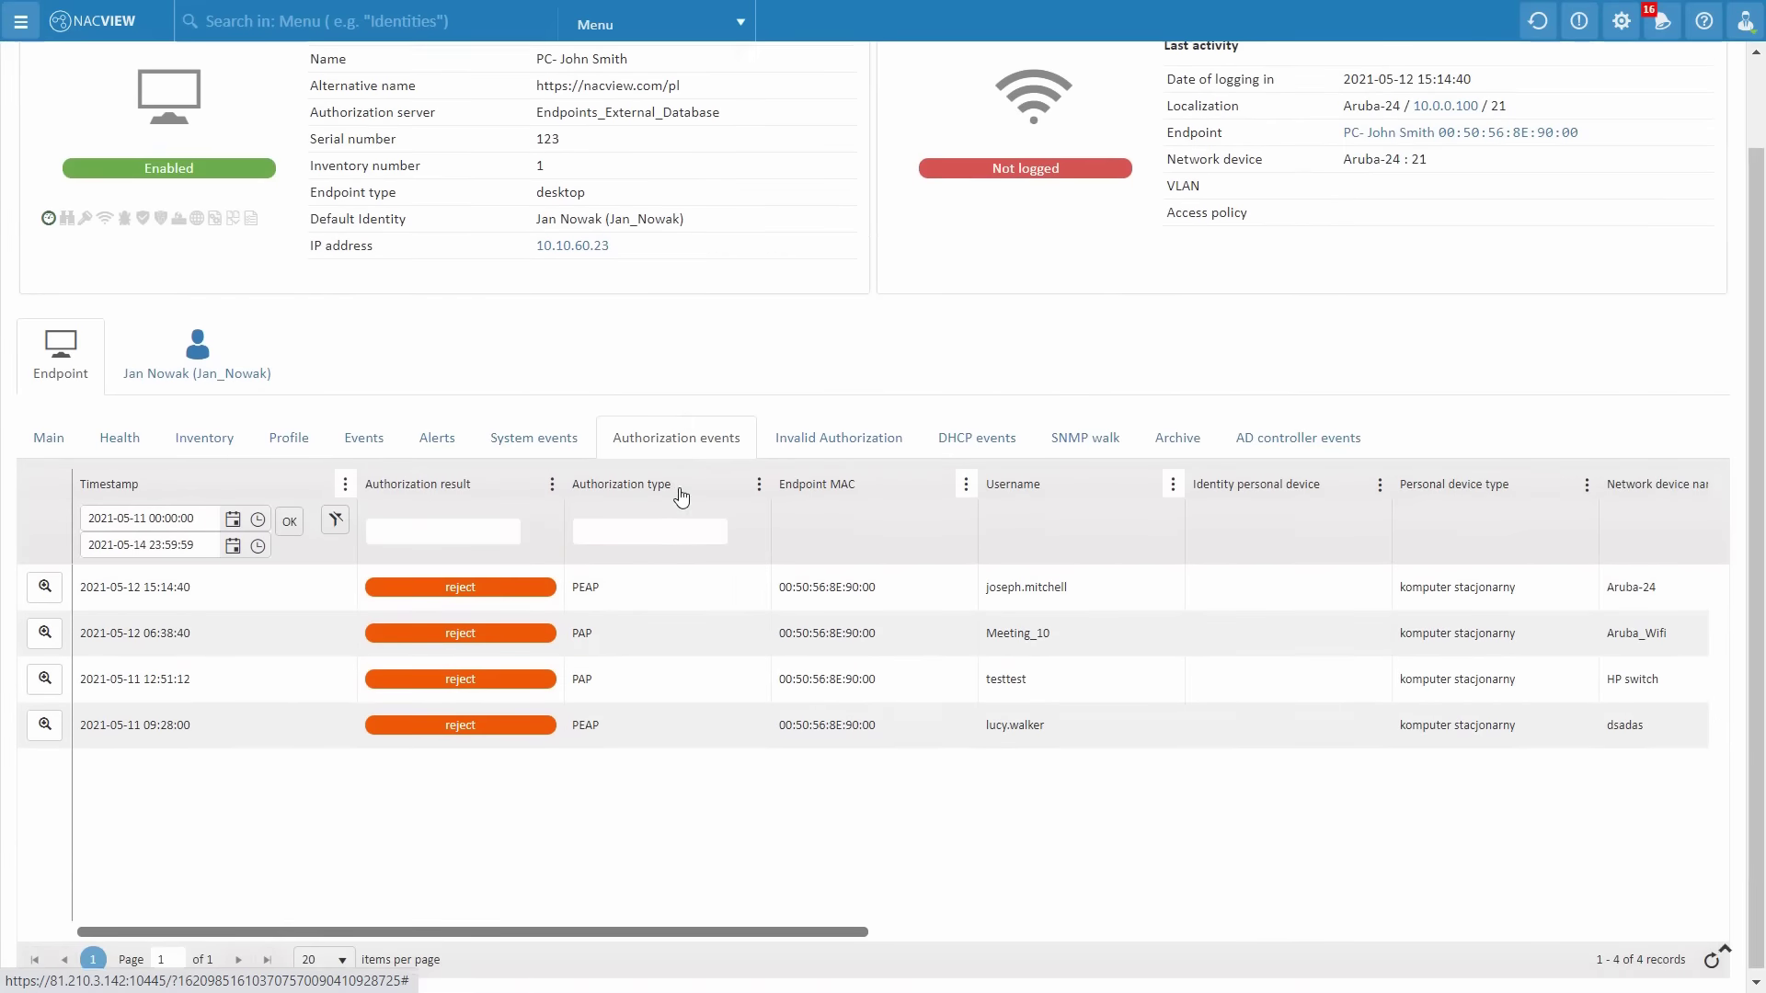
scroll(683, 493, "up", 1)
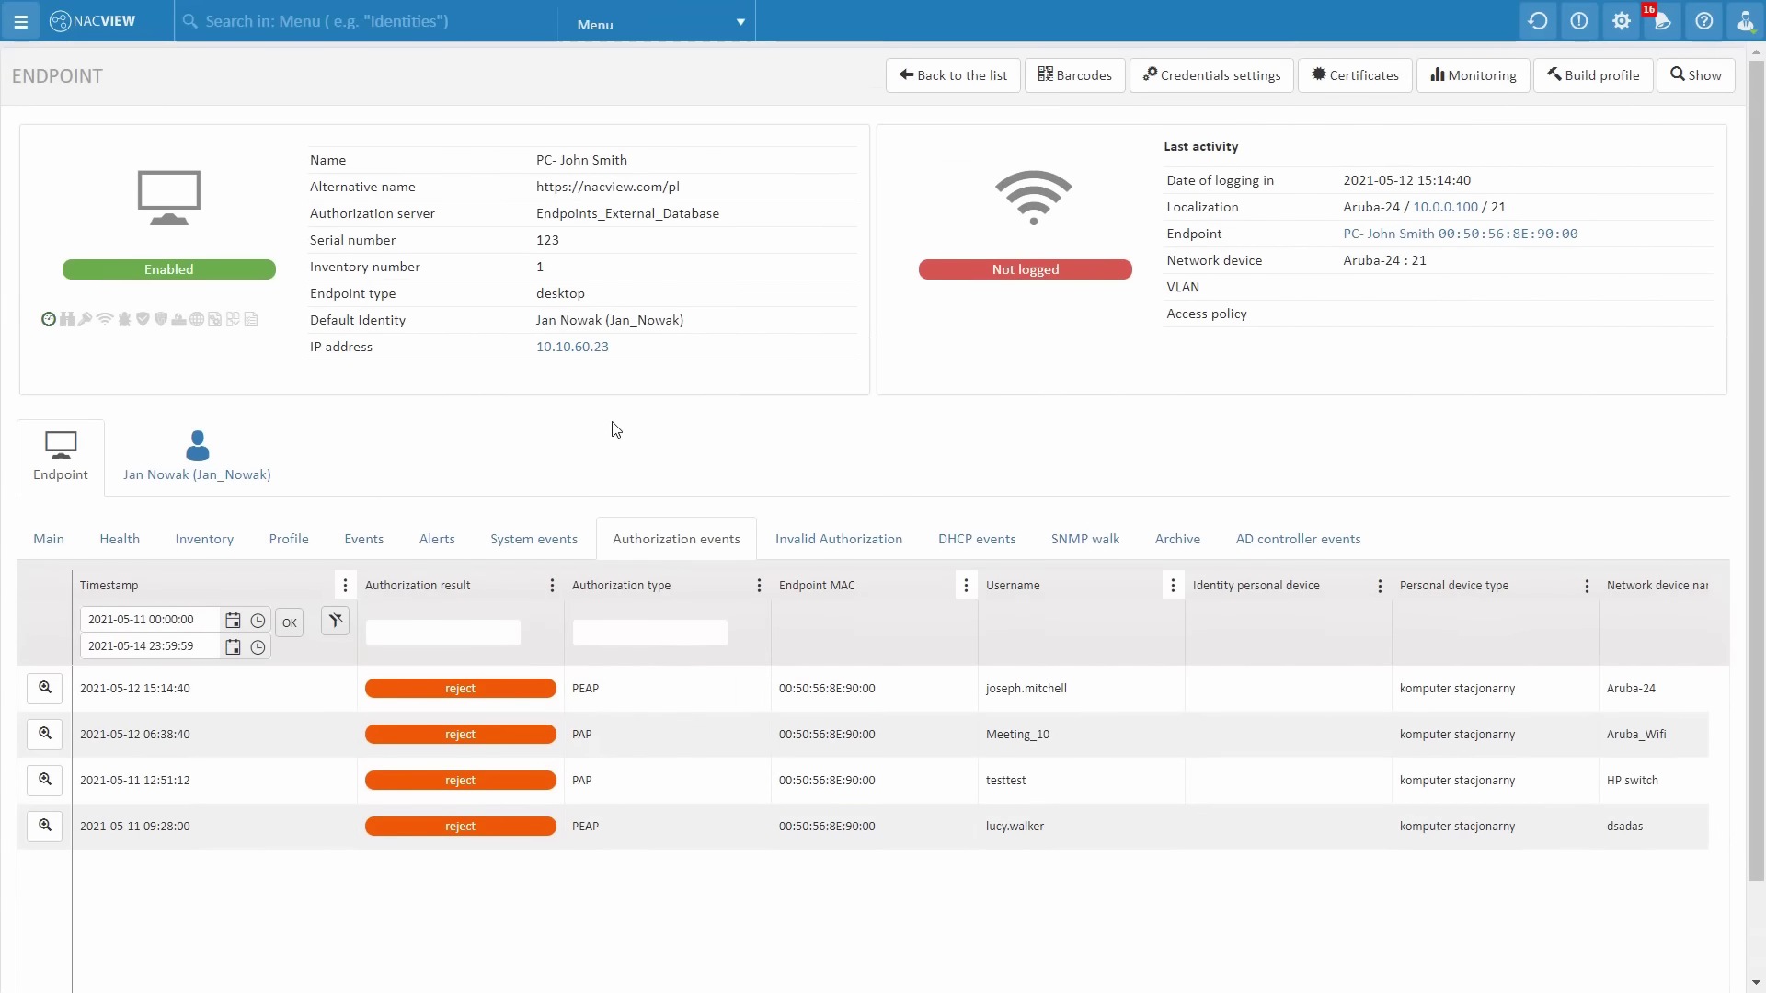
Open the 10.10.0.0/27 subnet for editing and look through its general and DHCP settings
left_click(21, 22)
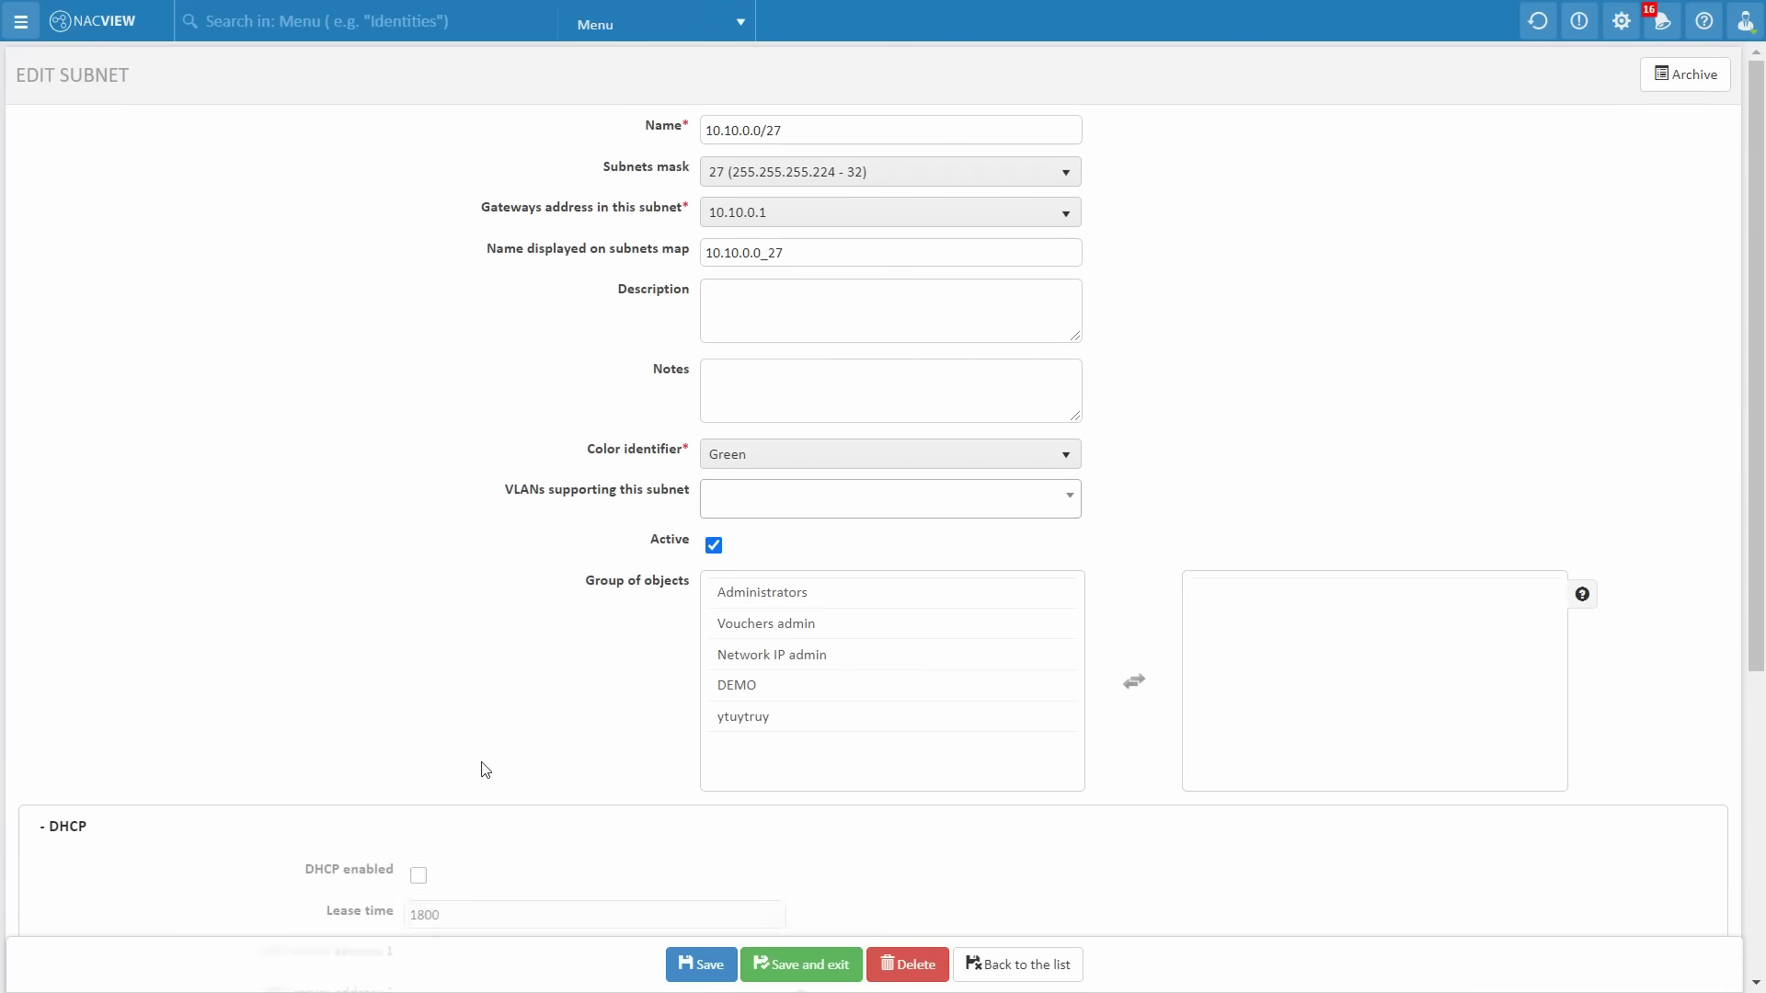
scroll(465, 540, "down", 6)
scroll(1663, 249, "up", 6)
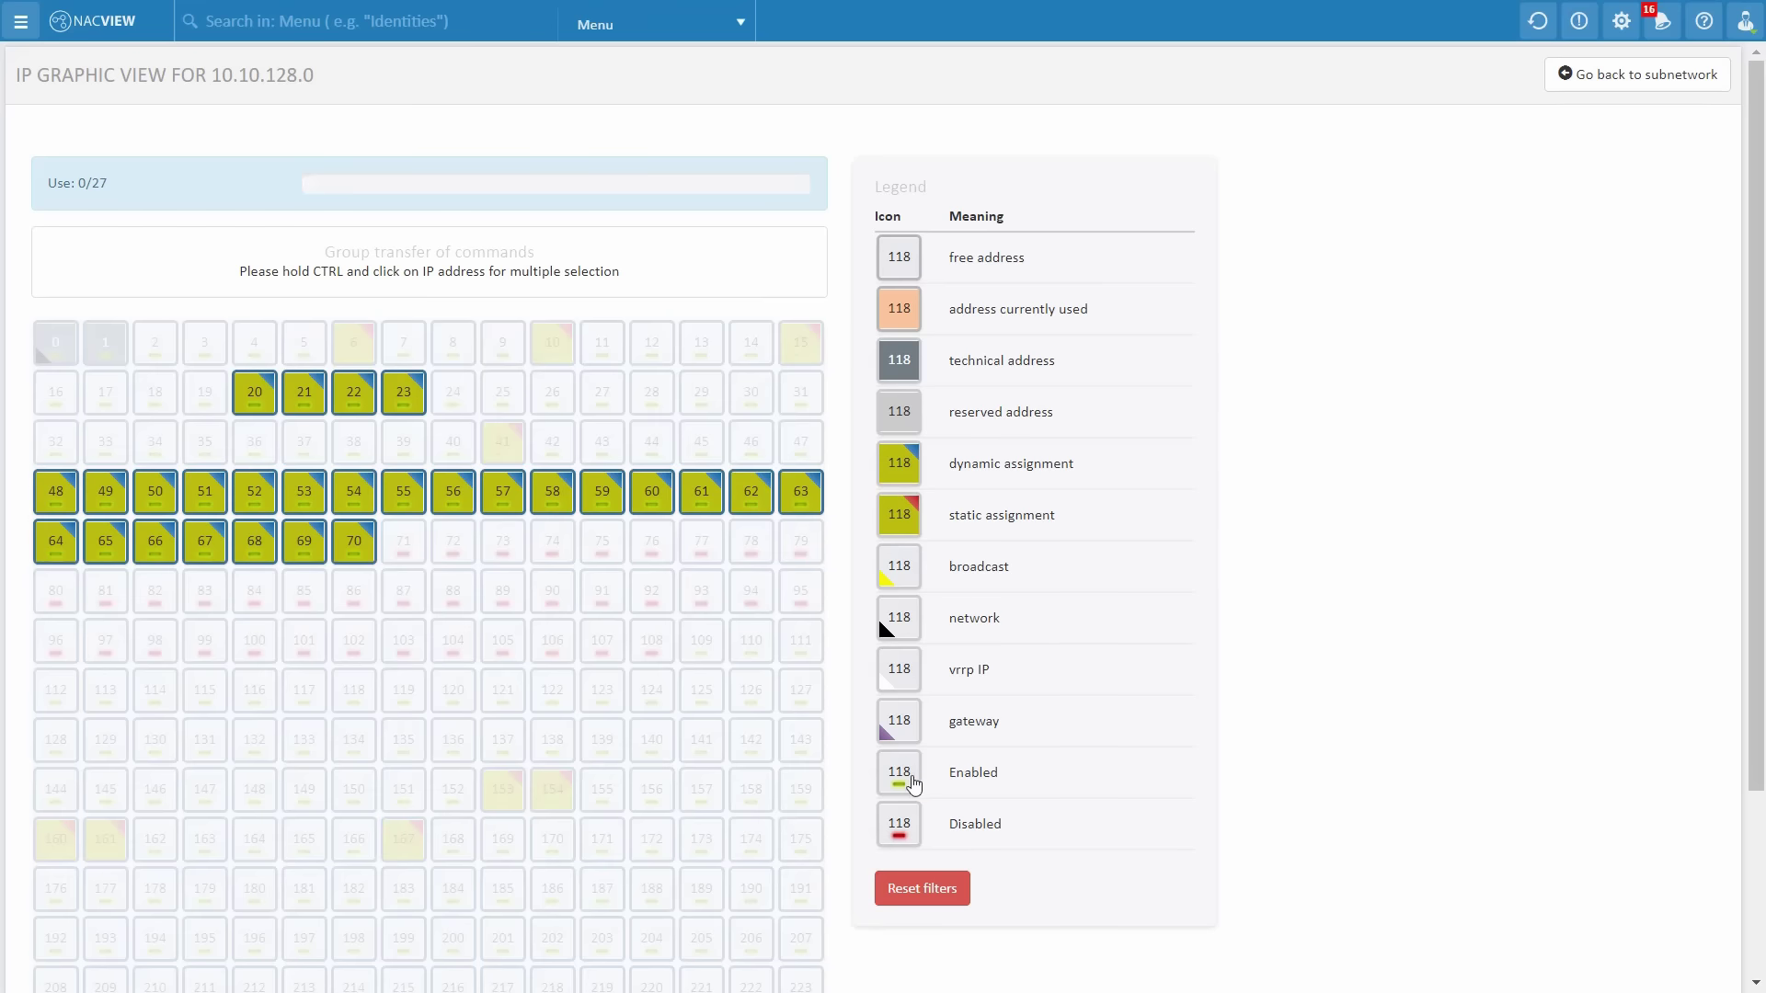
Reset the legend filters in the 10.10.128.0 IP graphic view and select addresses 10.10.128.3 to 10.10.128.141
left_click(920, 889)
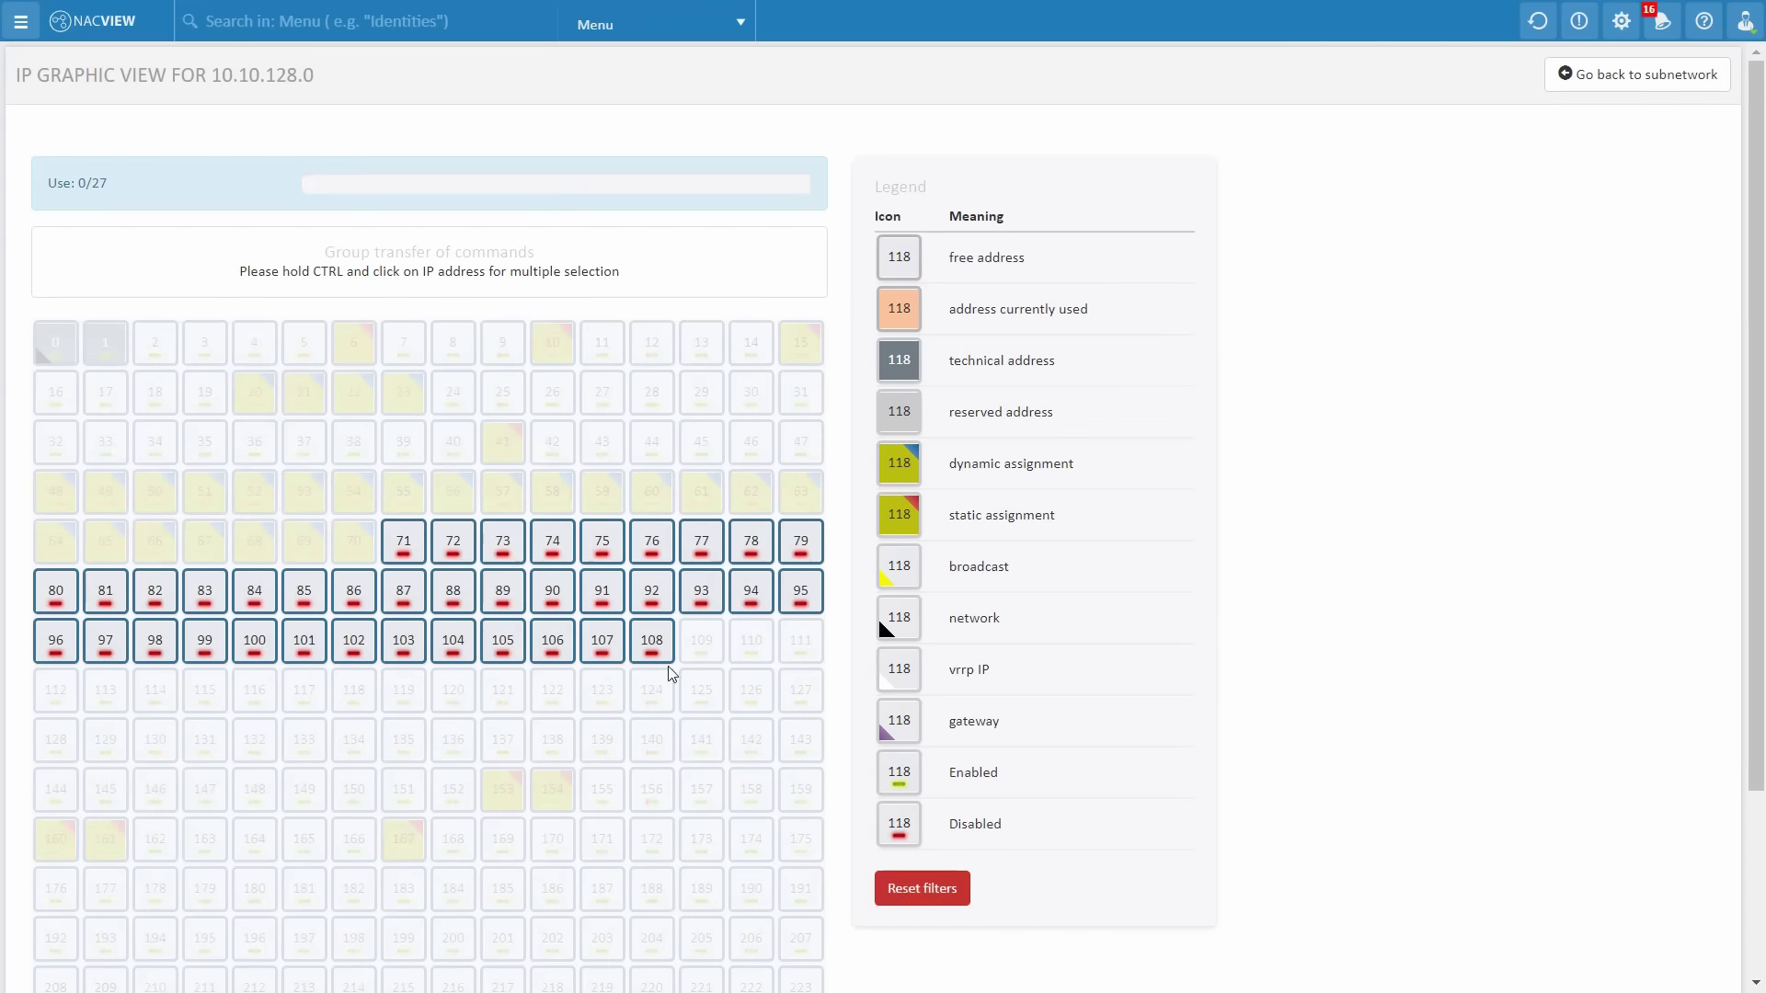
left_click_drag(211, 328, 718, 726)
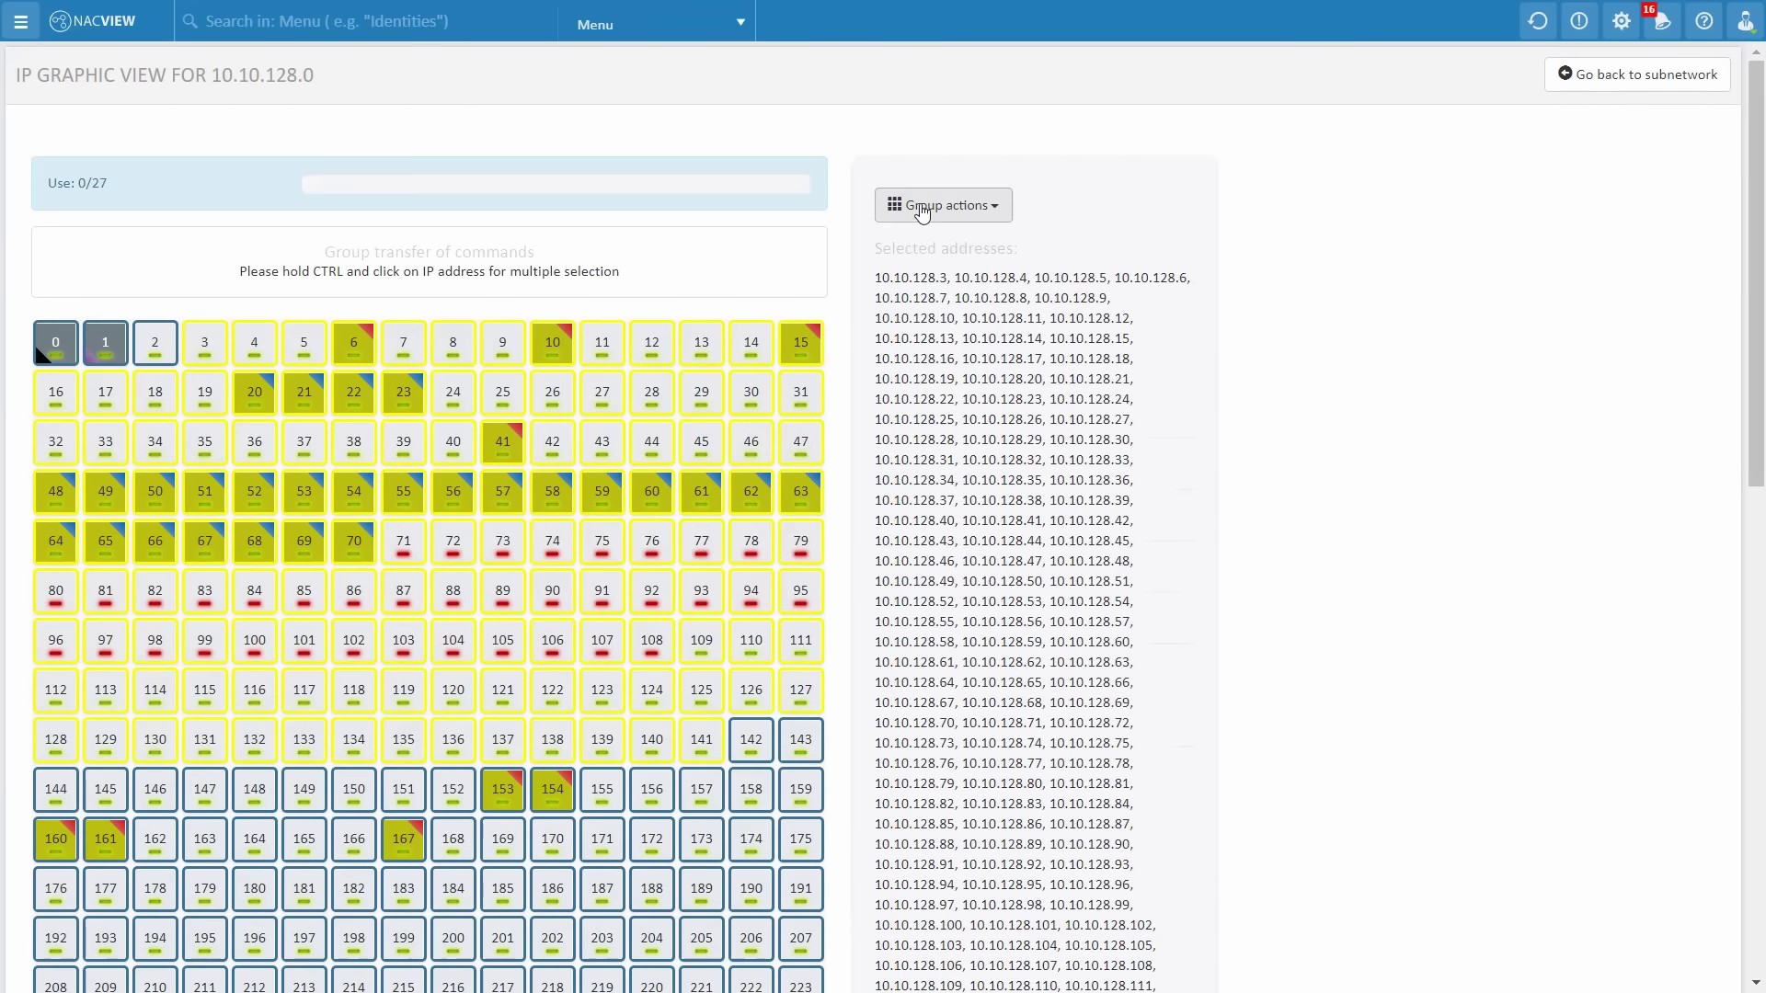
View the group actions available for the selected addresses and look over the rest of the 10.10.128.0 address grid
left_click(923, 214)
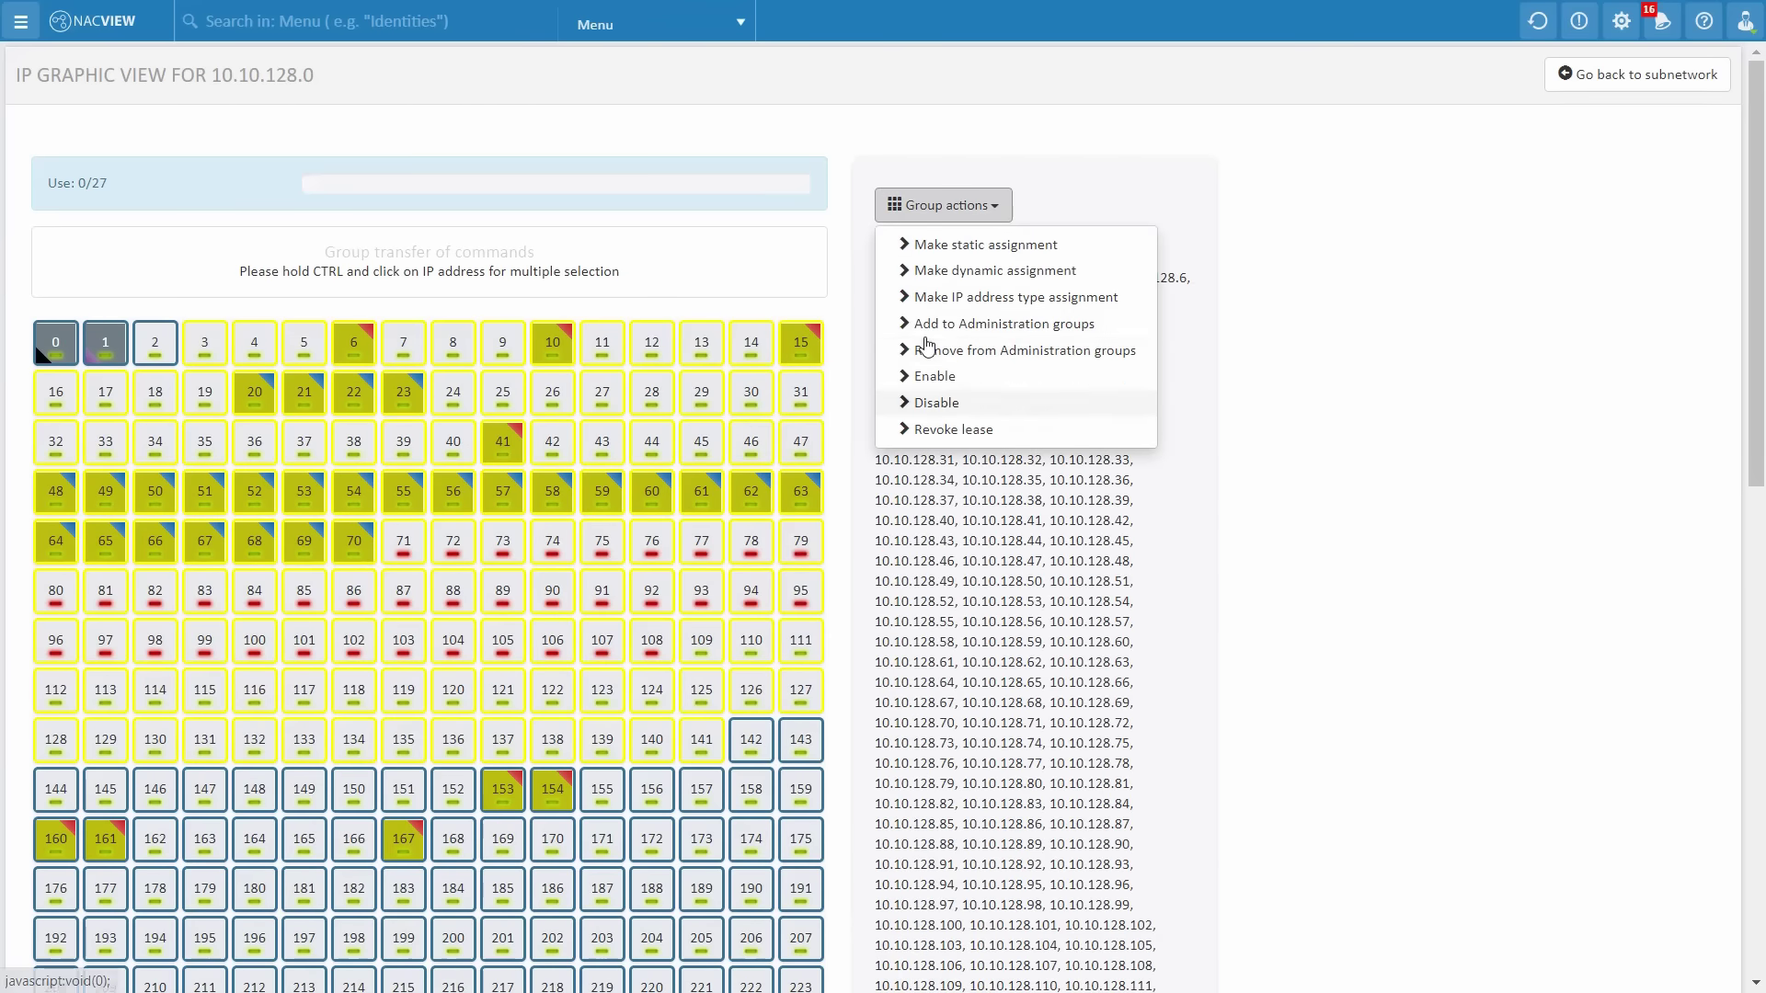
left_click(840, 213)
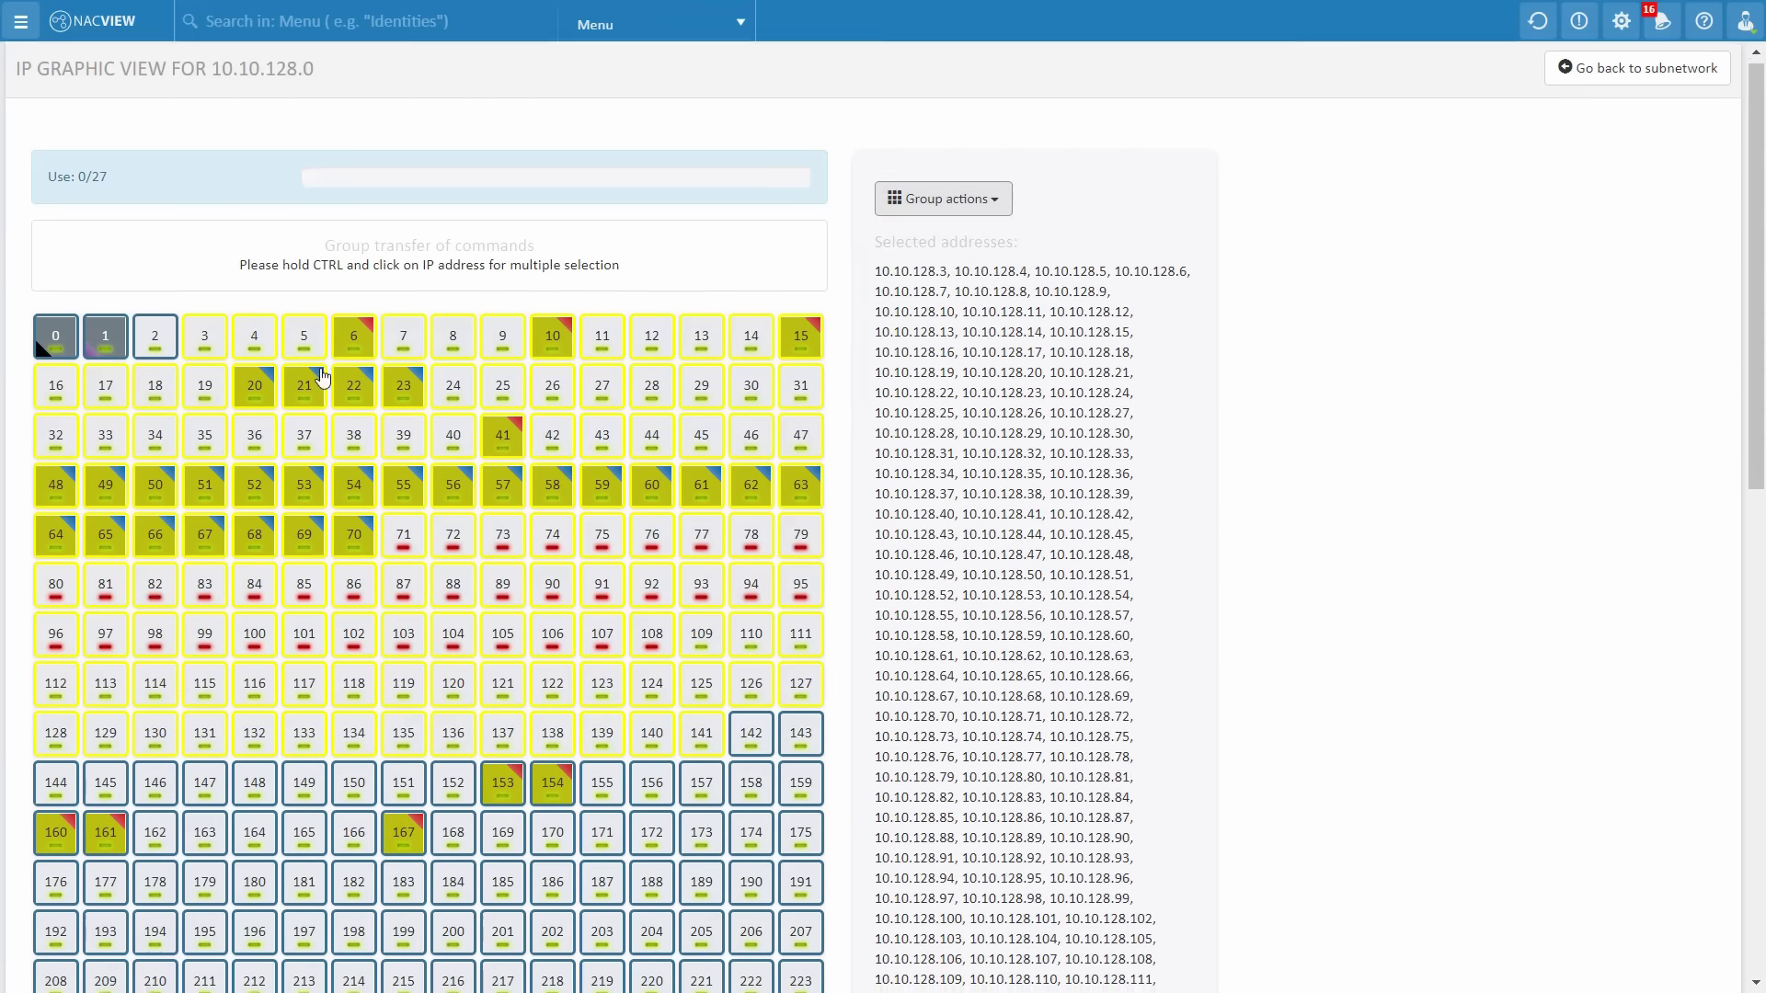
scroll(459, 551, "down", 8)
scroll(460, 551, "up", 8)
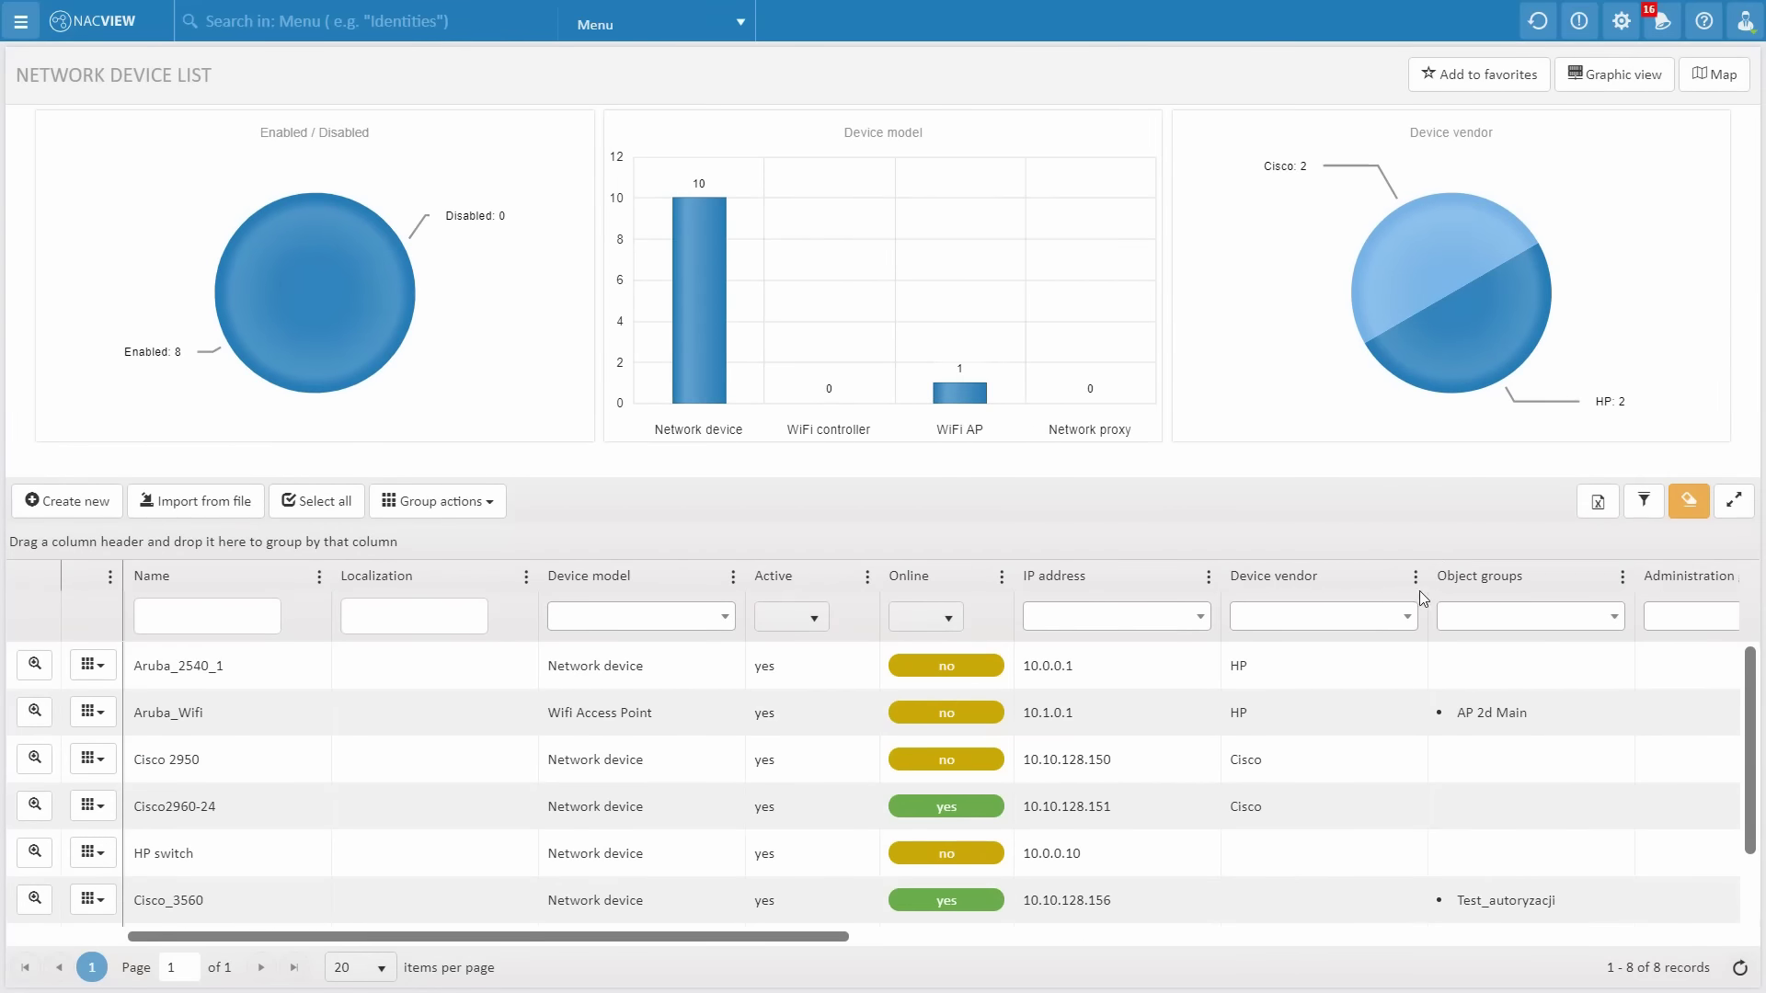
Expand the network device list to full height and view the network device map
scroll(1425, 597, "down", 2)
left_click(1734, 500)
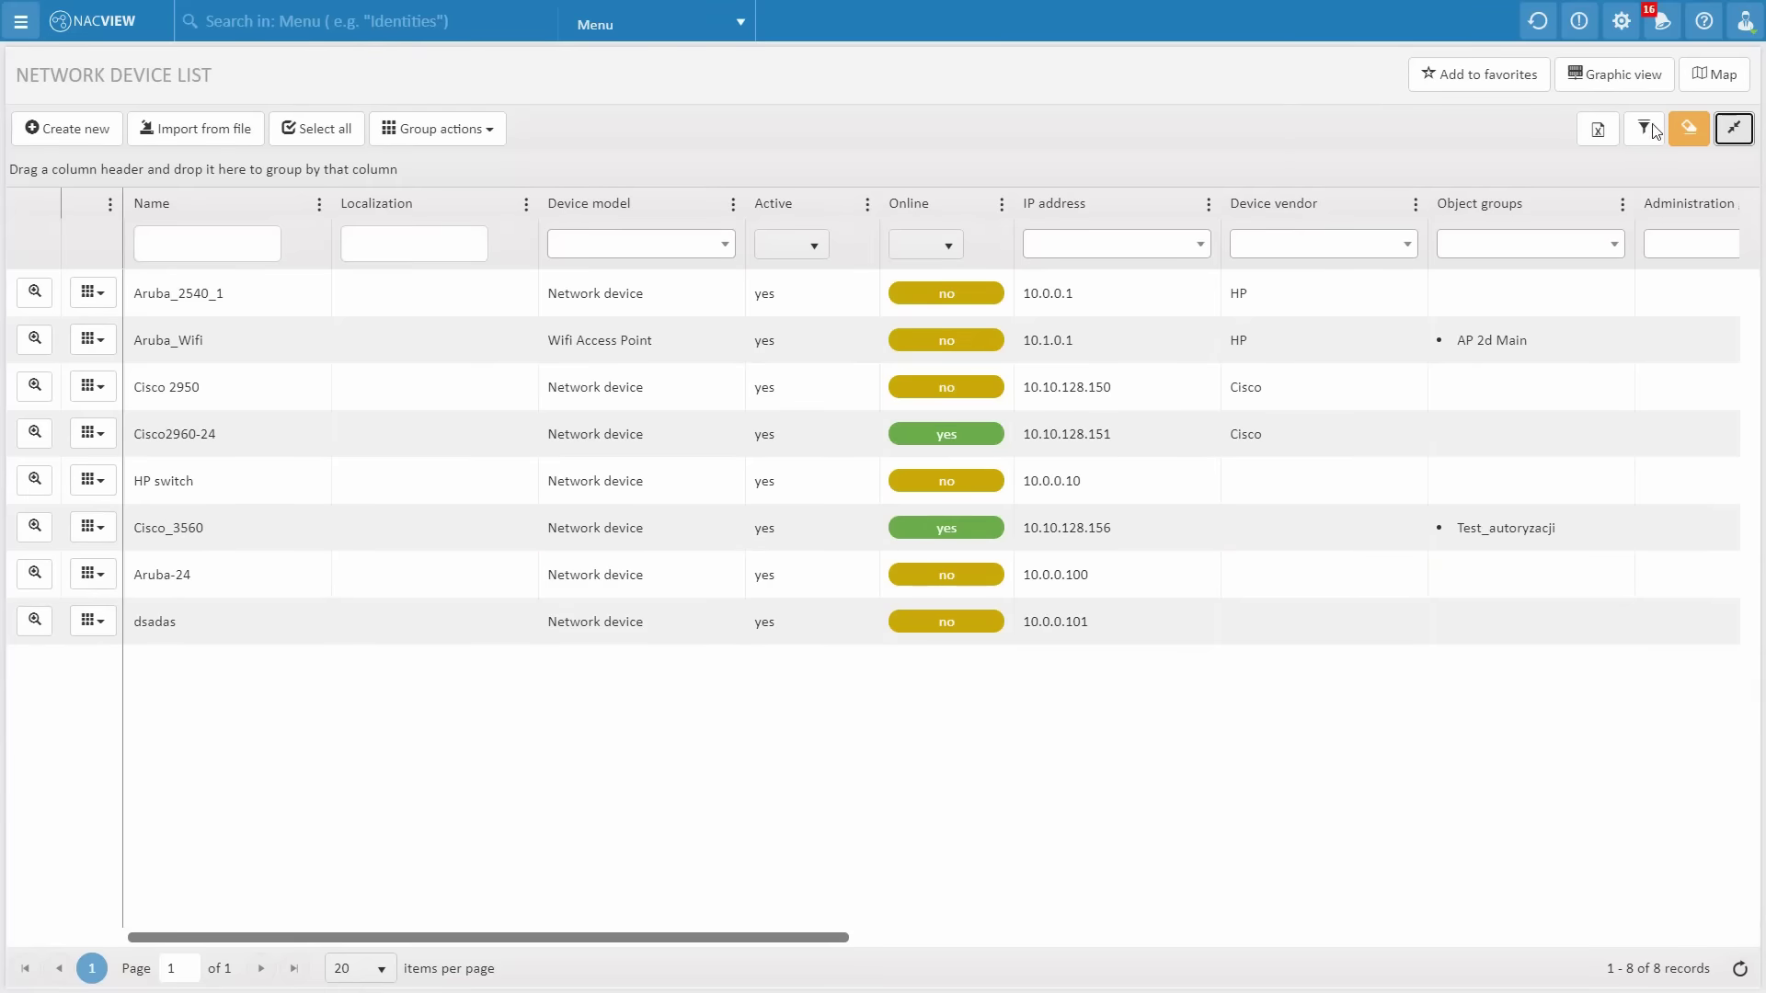
left_click(1715, 74)
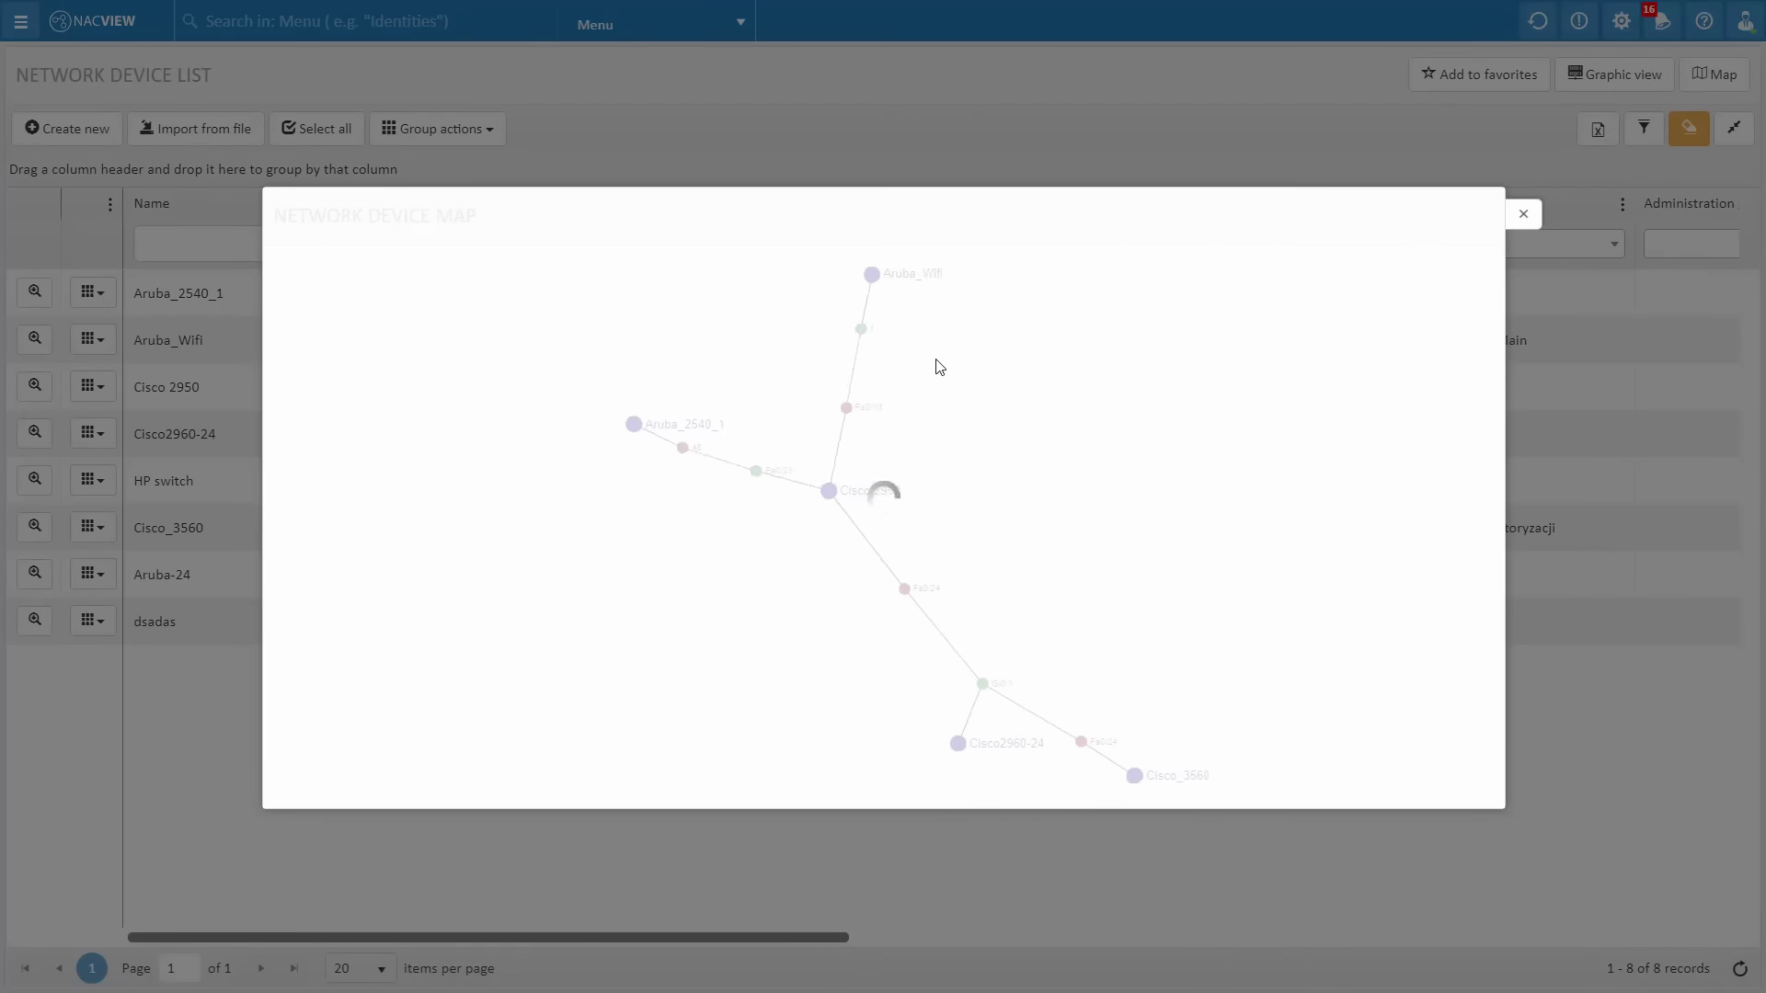
left_click(1523, 214)
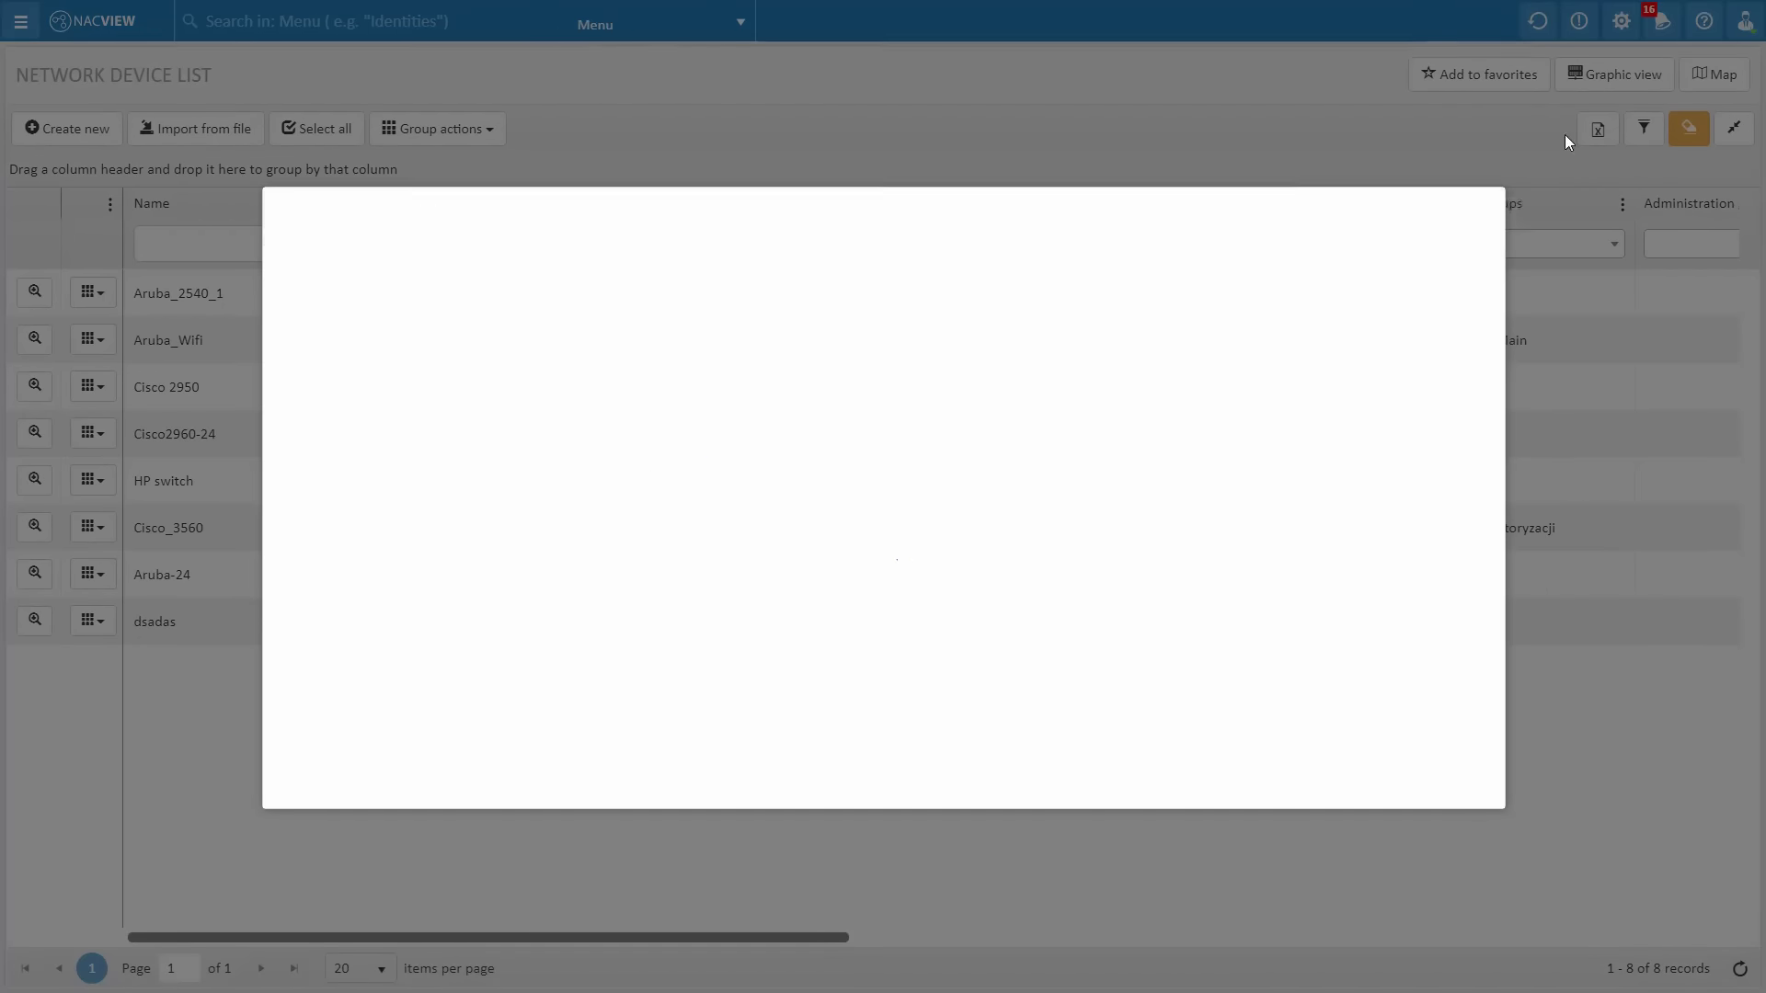
Open the full details of Cisco2960-24 from the device graphic view and review its main data, ports and health
left_click(1610, 74)
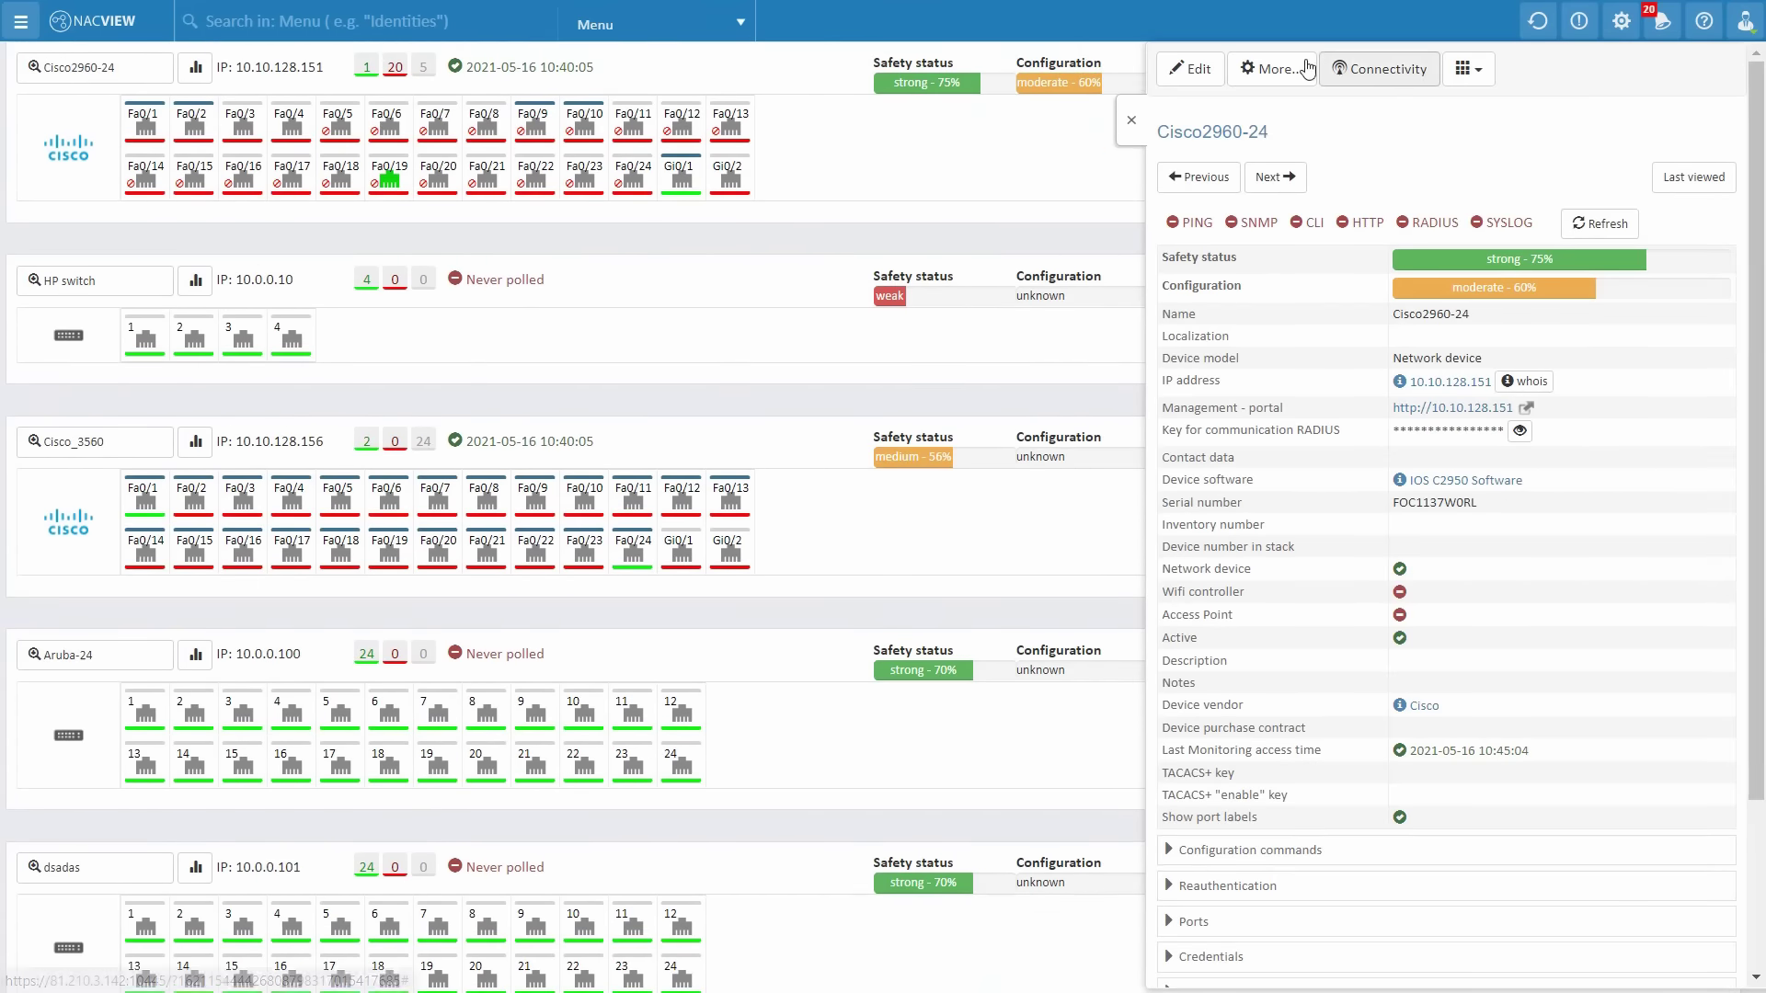
left_click(1348, 68)
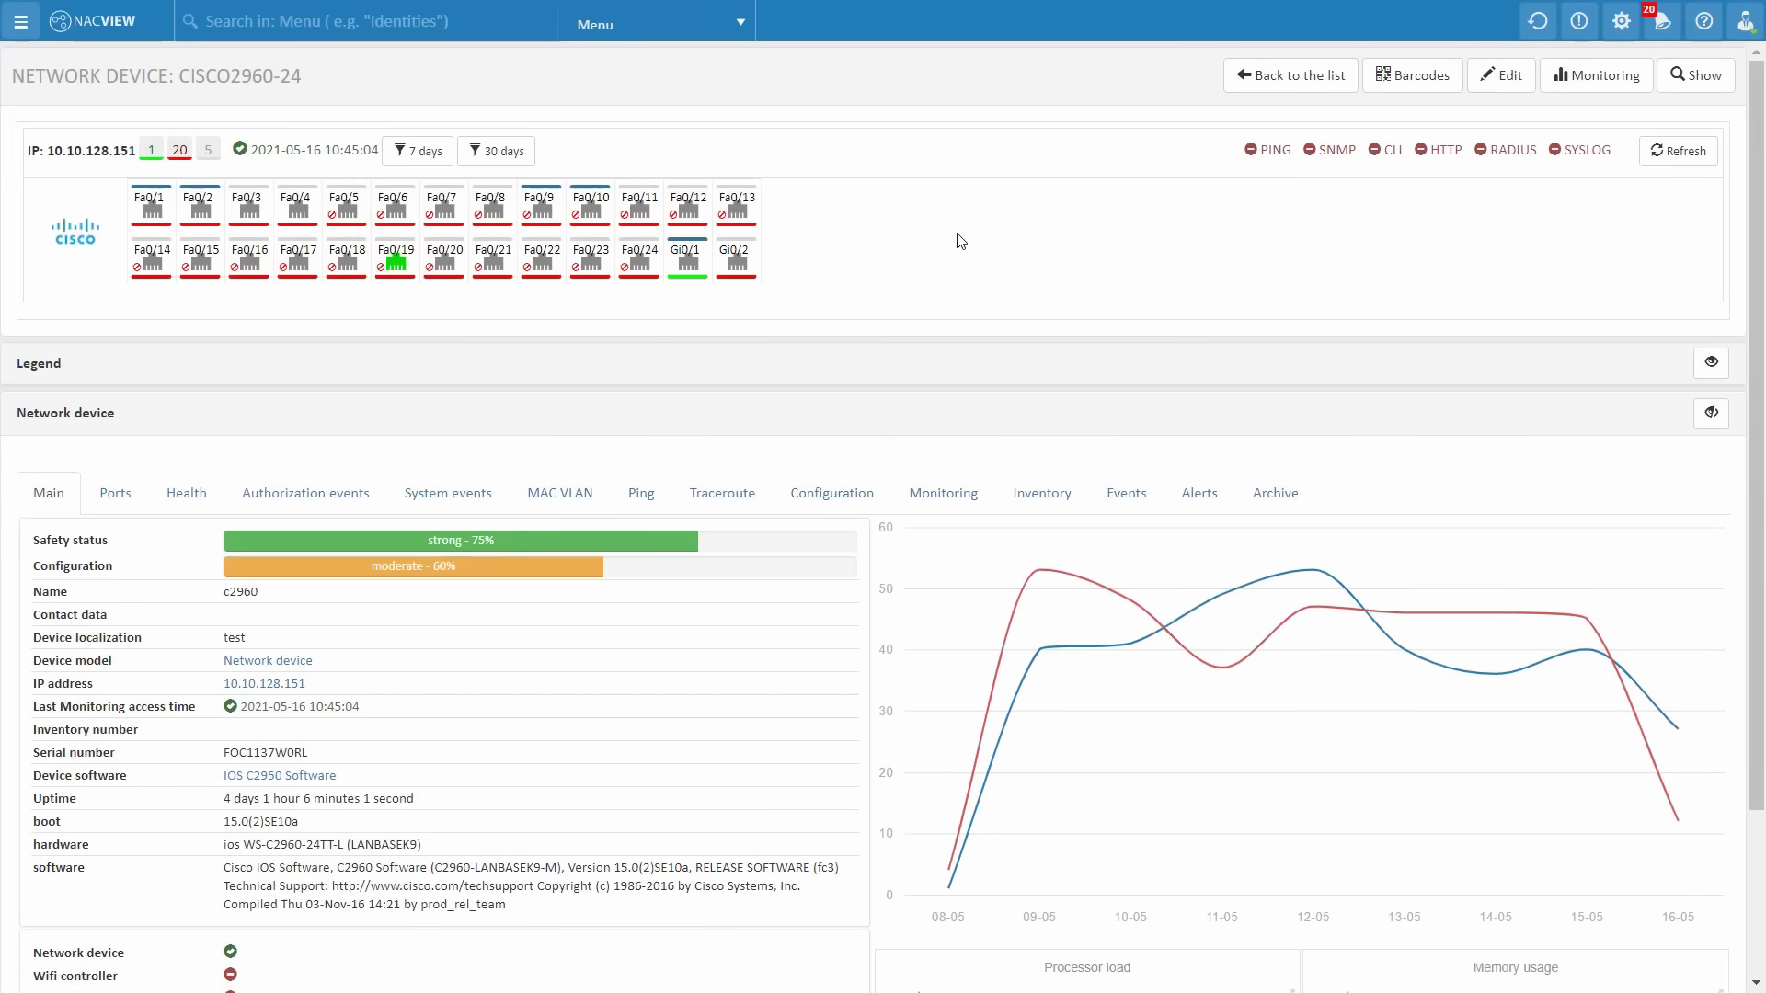
scroll(784, 366, "down", 2)
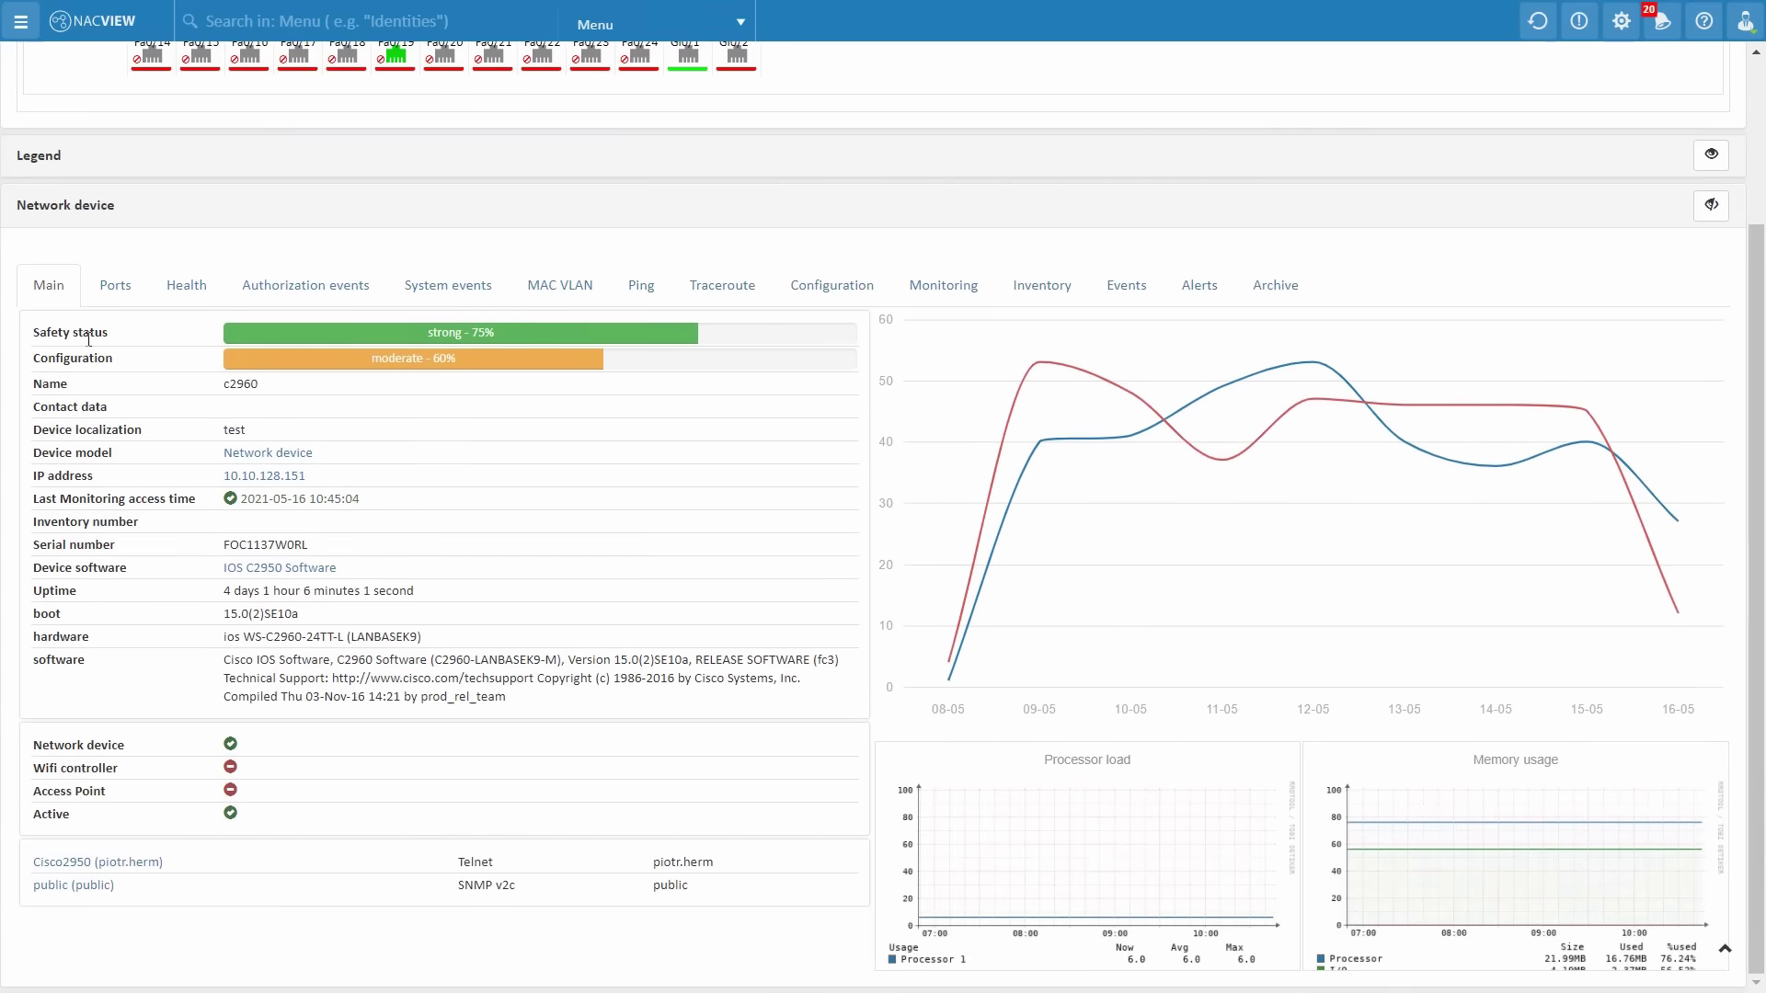
left_click(109, 292)
scroll(271, 469, "down", 1)
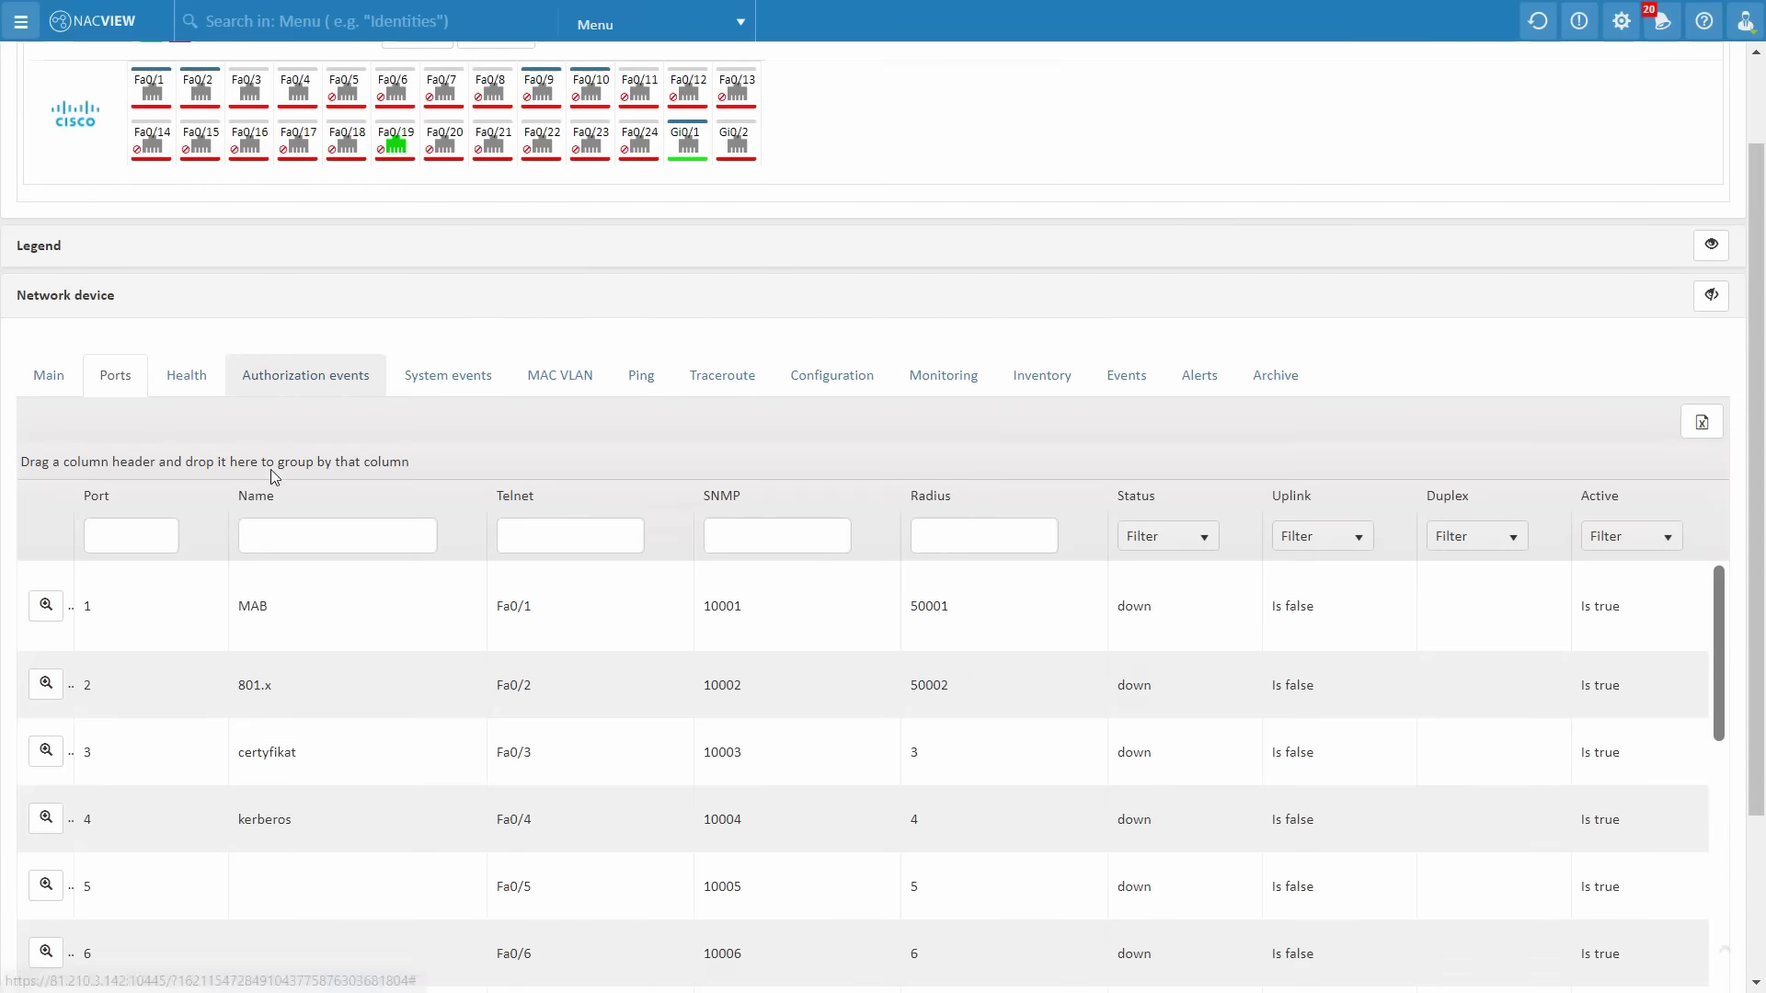
scroll(270, 470, "down", 1)
left_click(192, 262)
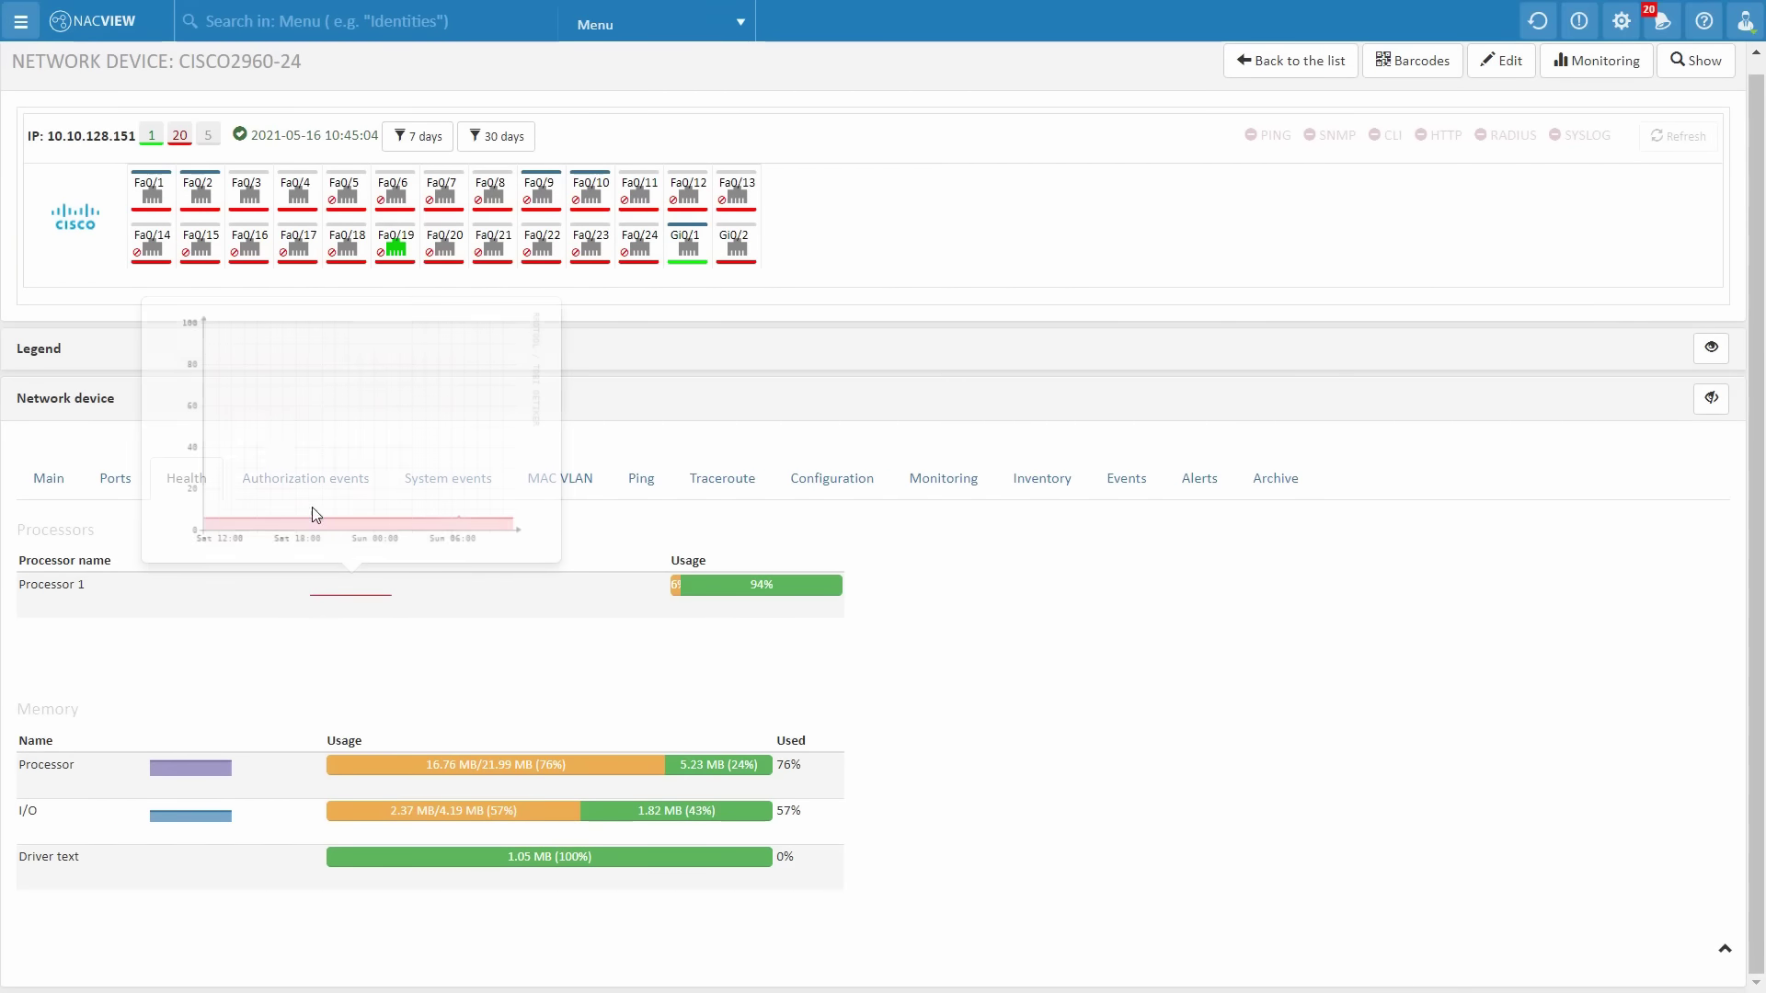
Look through the switch's authorization events, system events, MAC VLAN and traceroute information
left_click(366, 481)
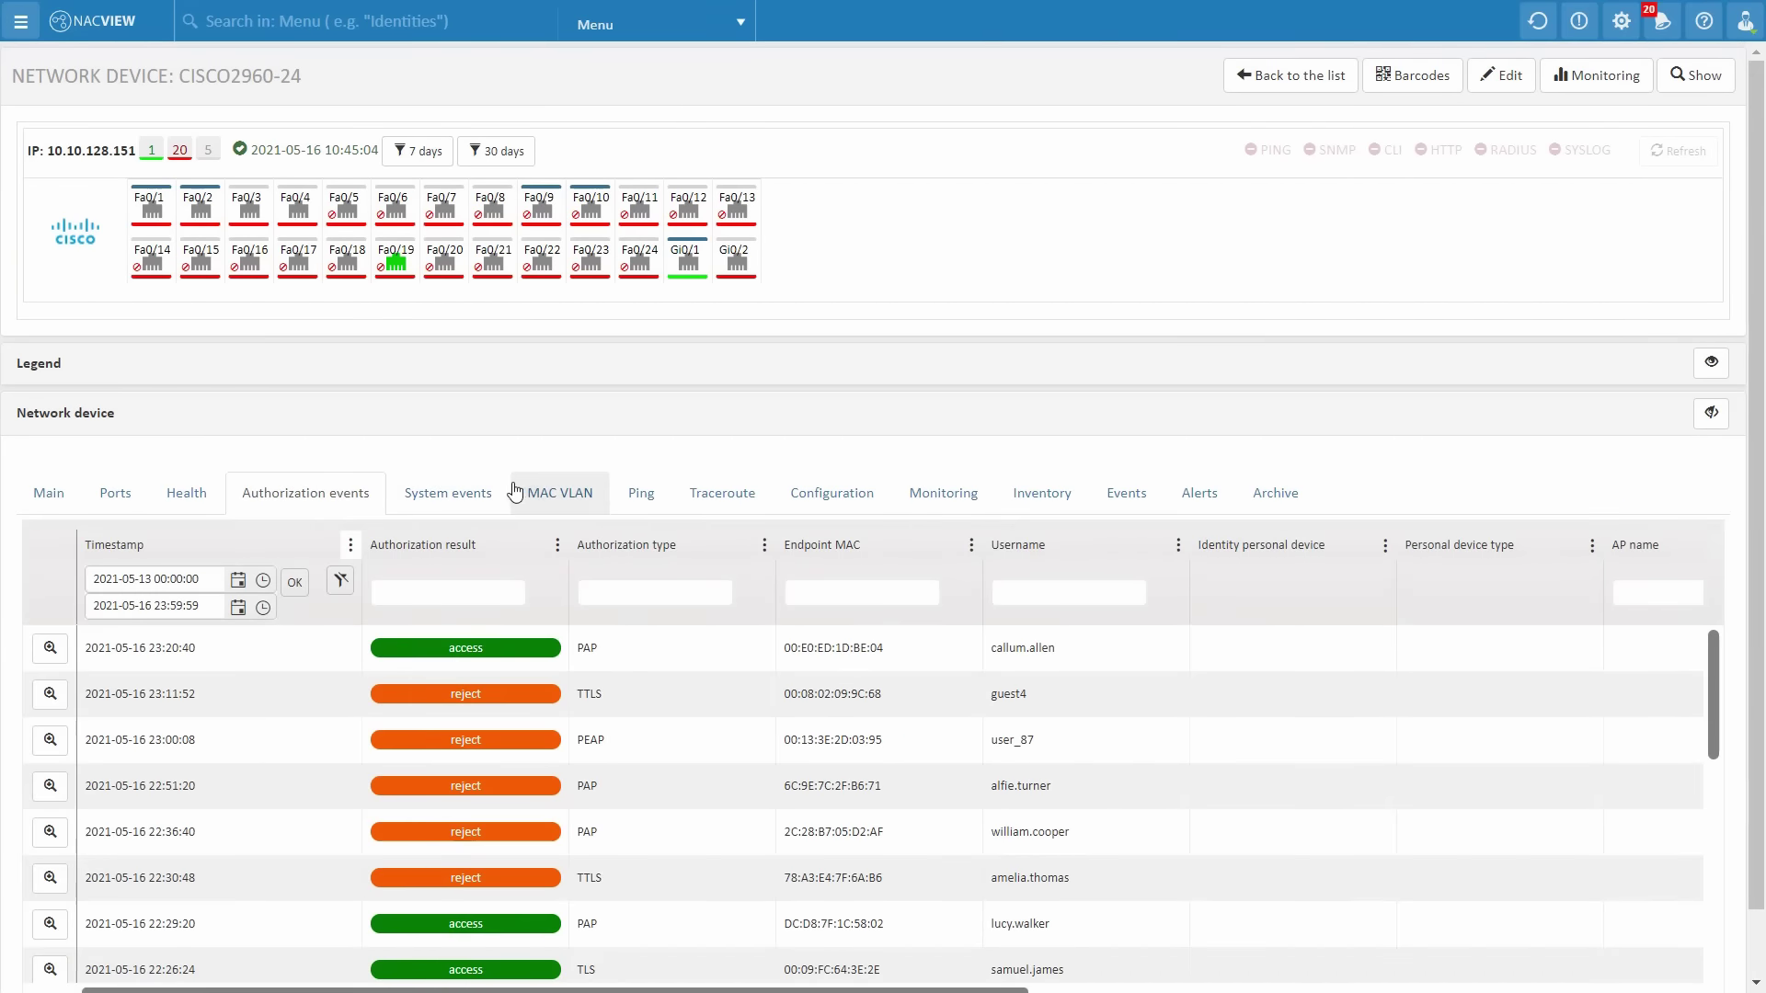
left_click(488, 497)
left_click(553, 497)
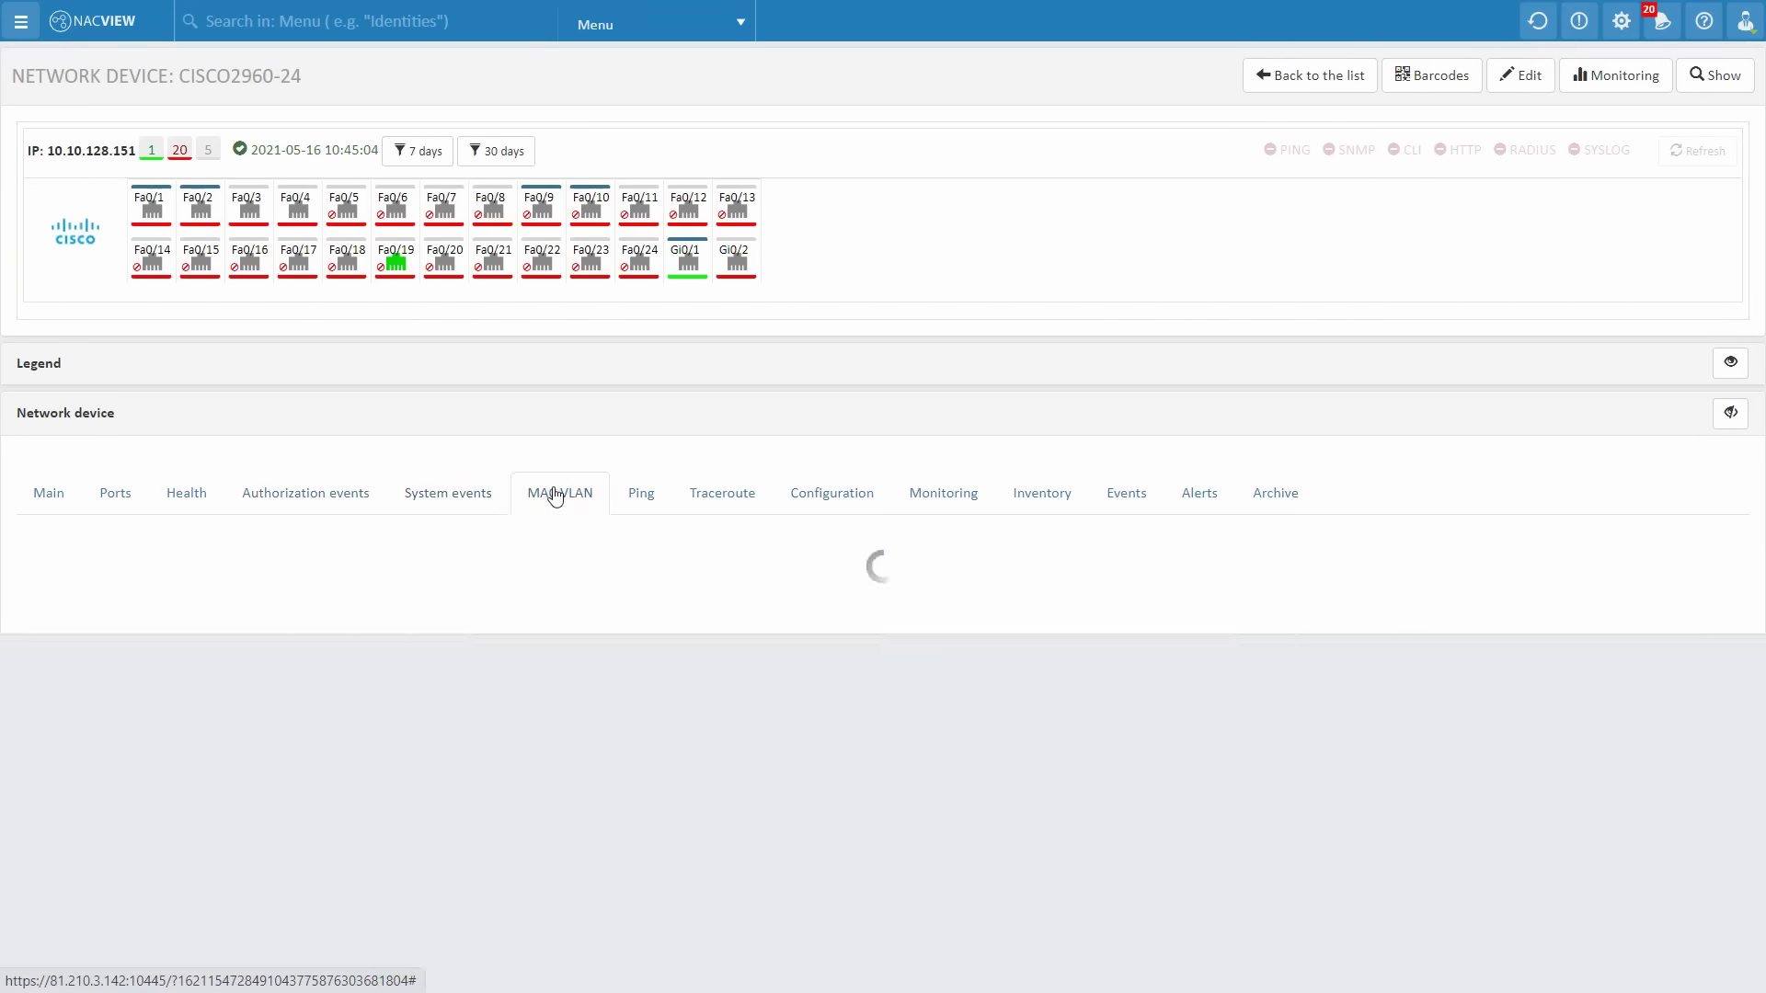
left_click(721, 498)
left_click(800, 497)
left_click(207, 575)
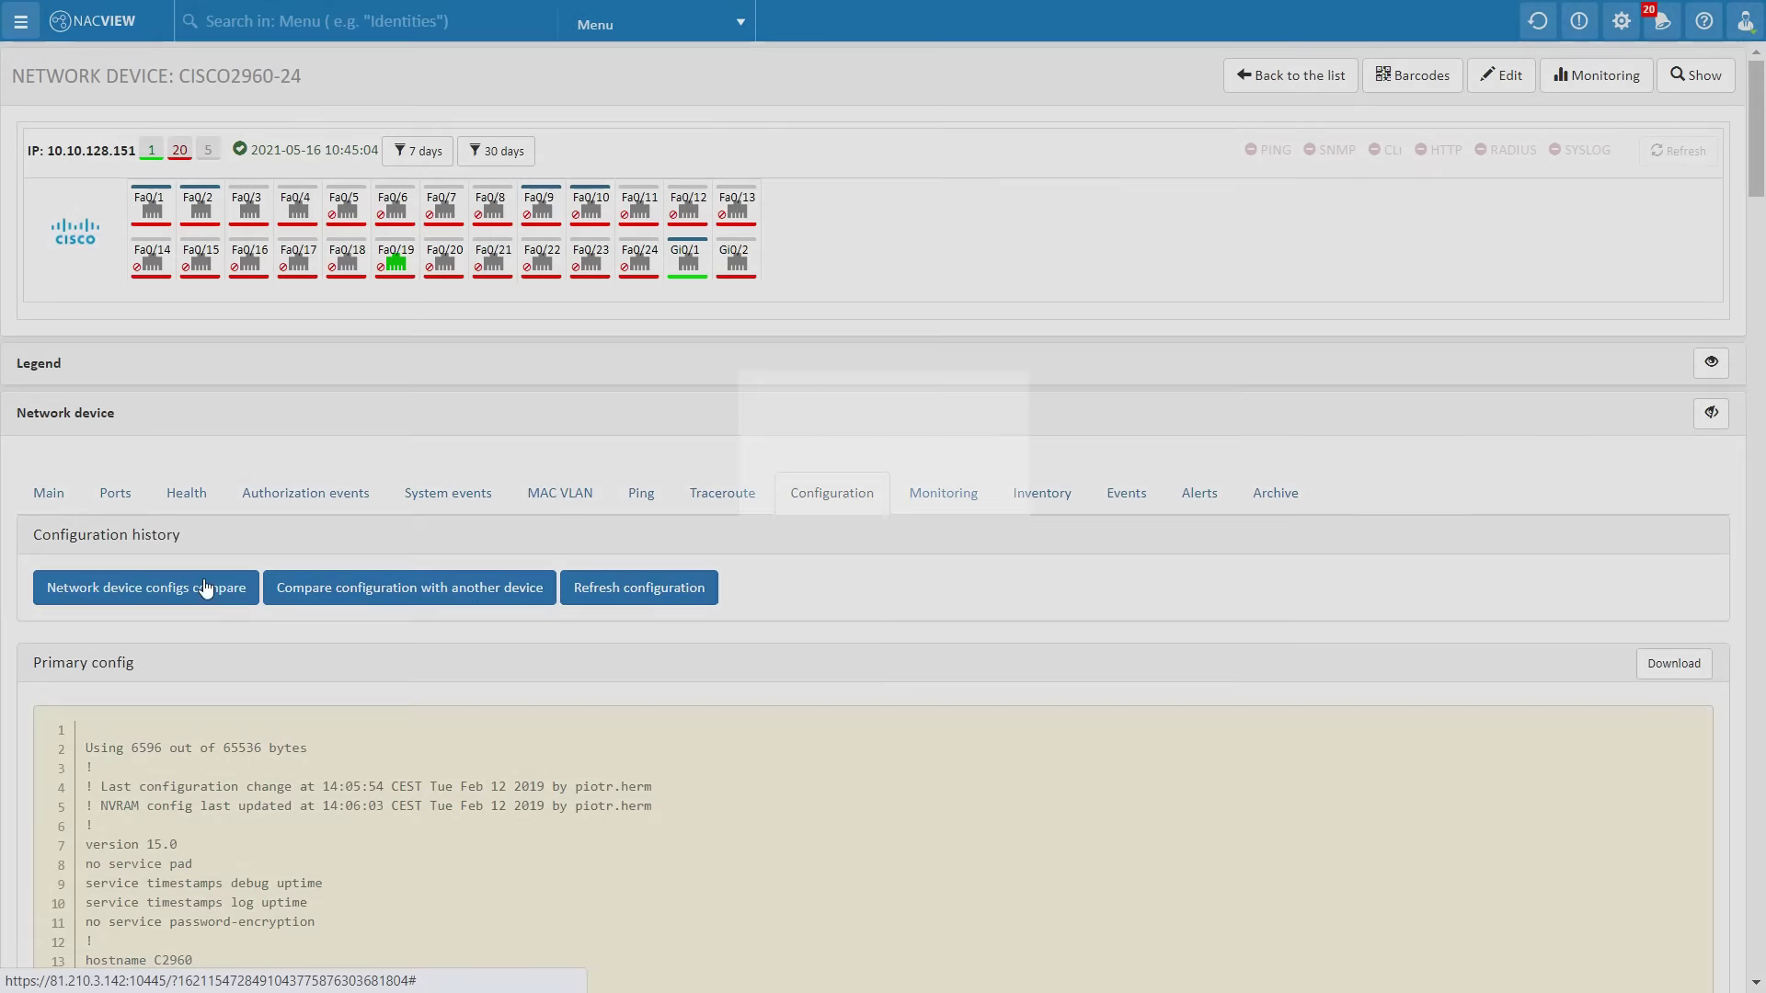
left_click(873, 780)
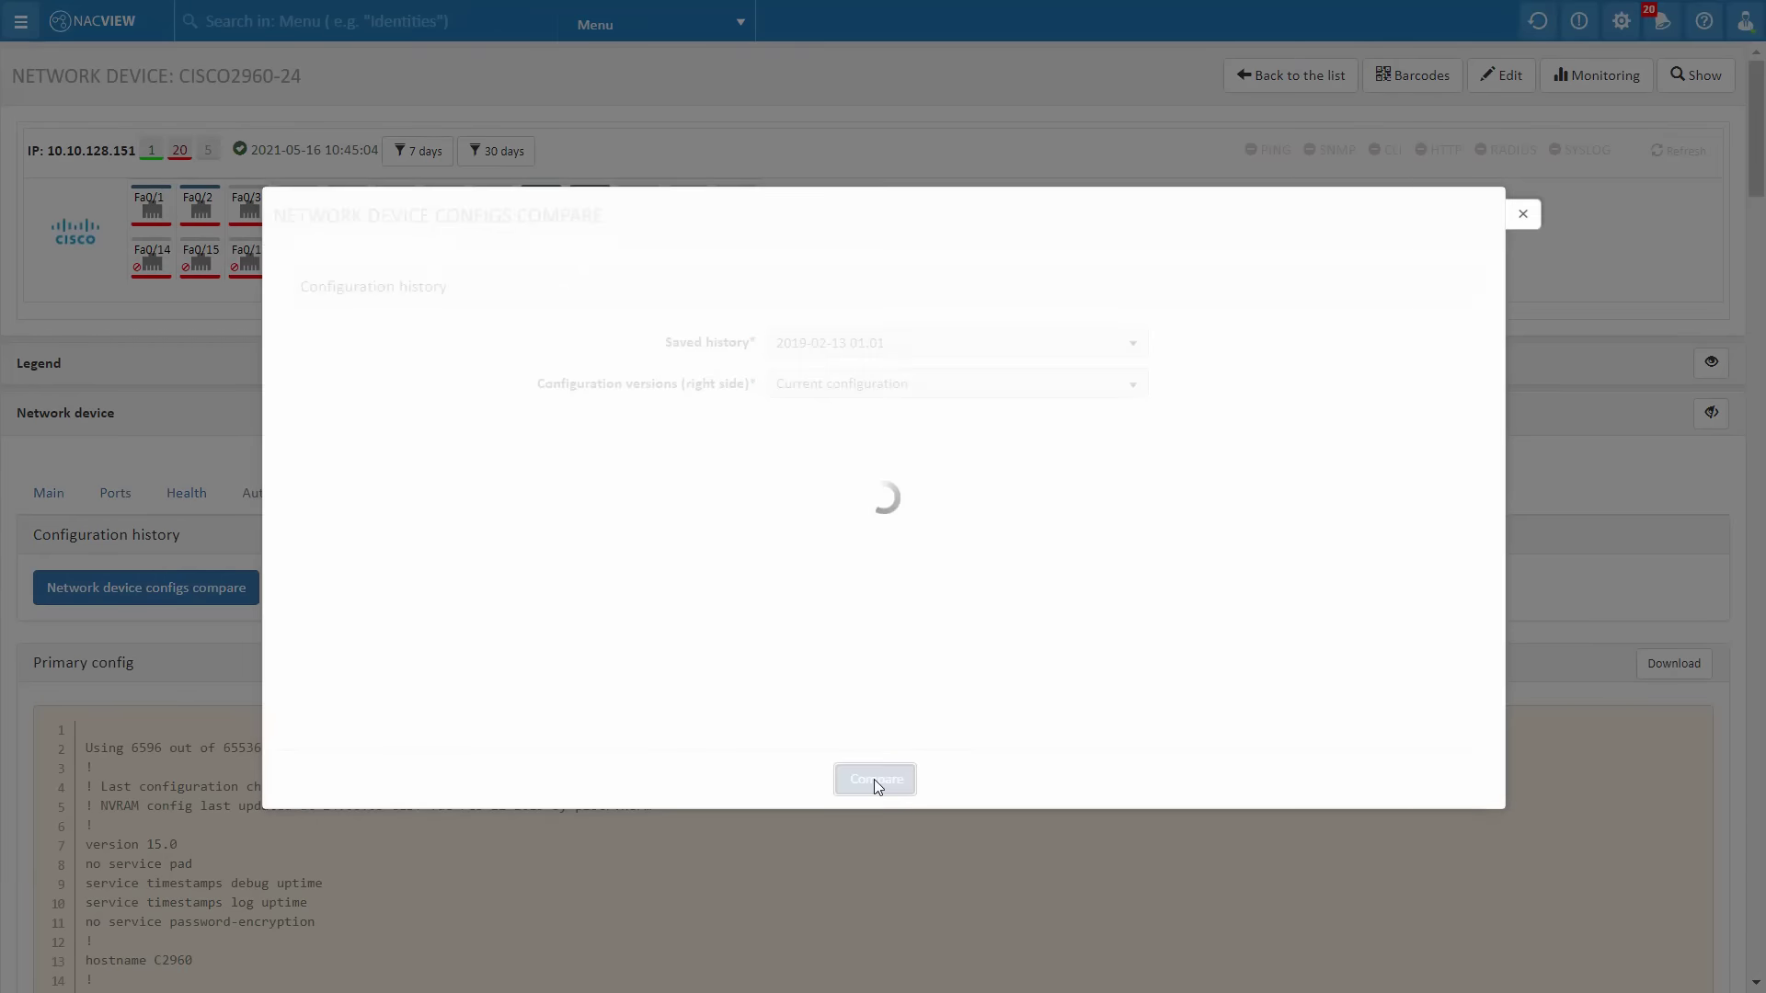
scroll(890, 552, "down", 5)
scroll(881, 556, "up", 5)
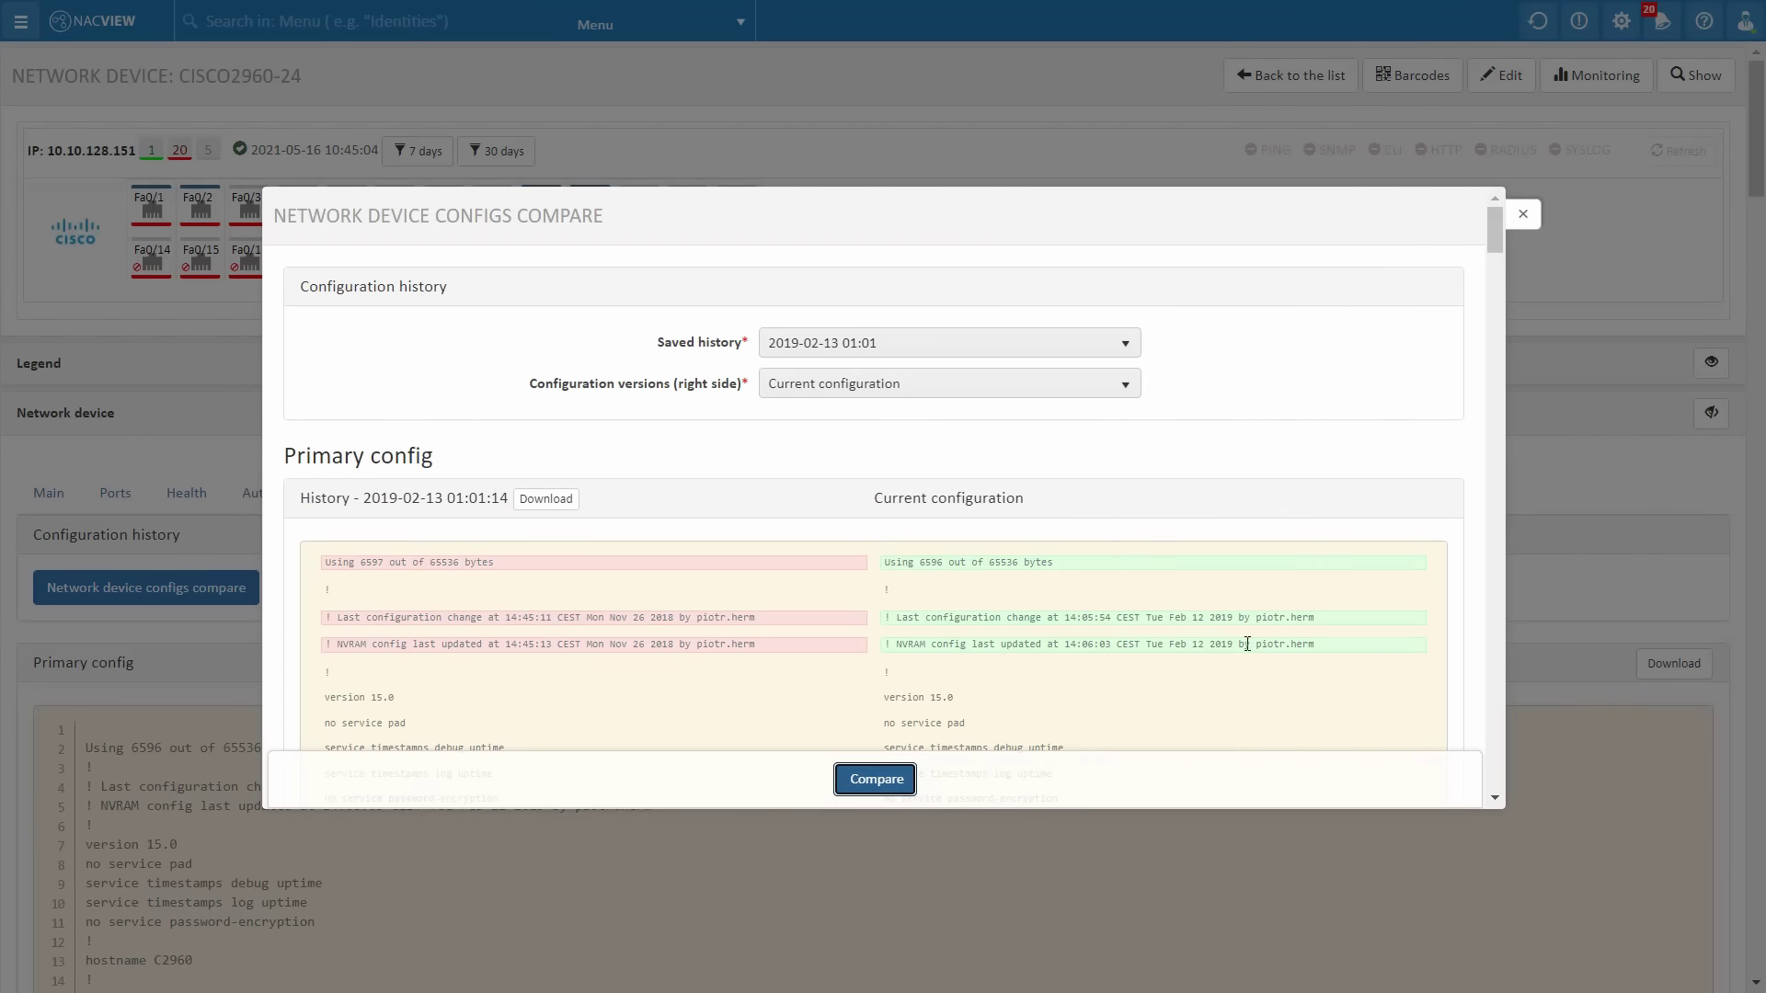
left_click(1527, 213)
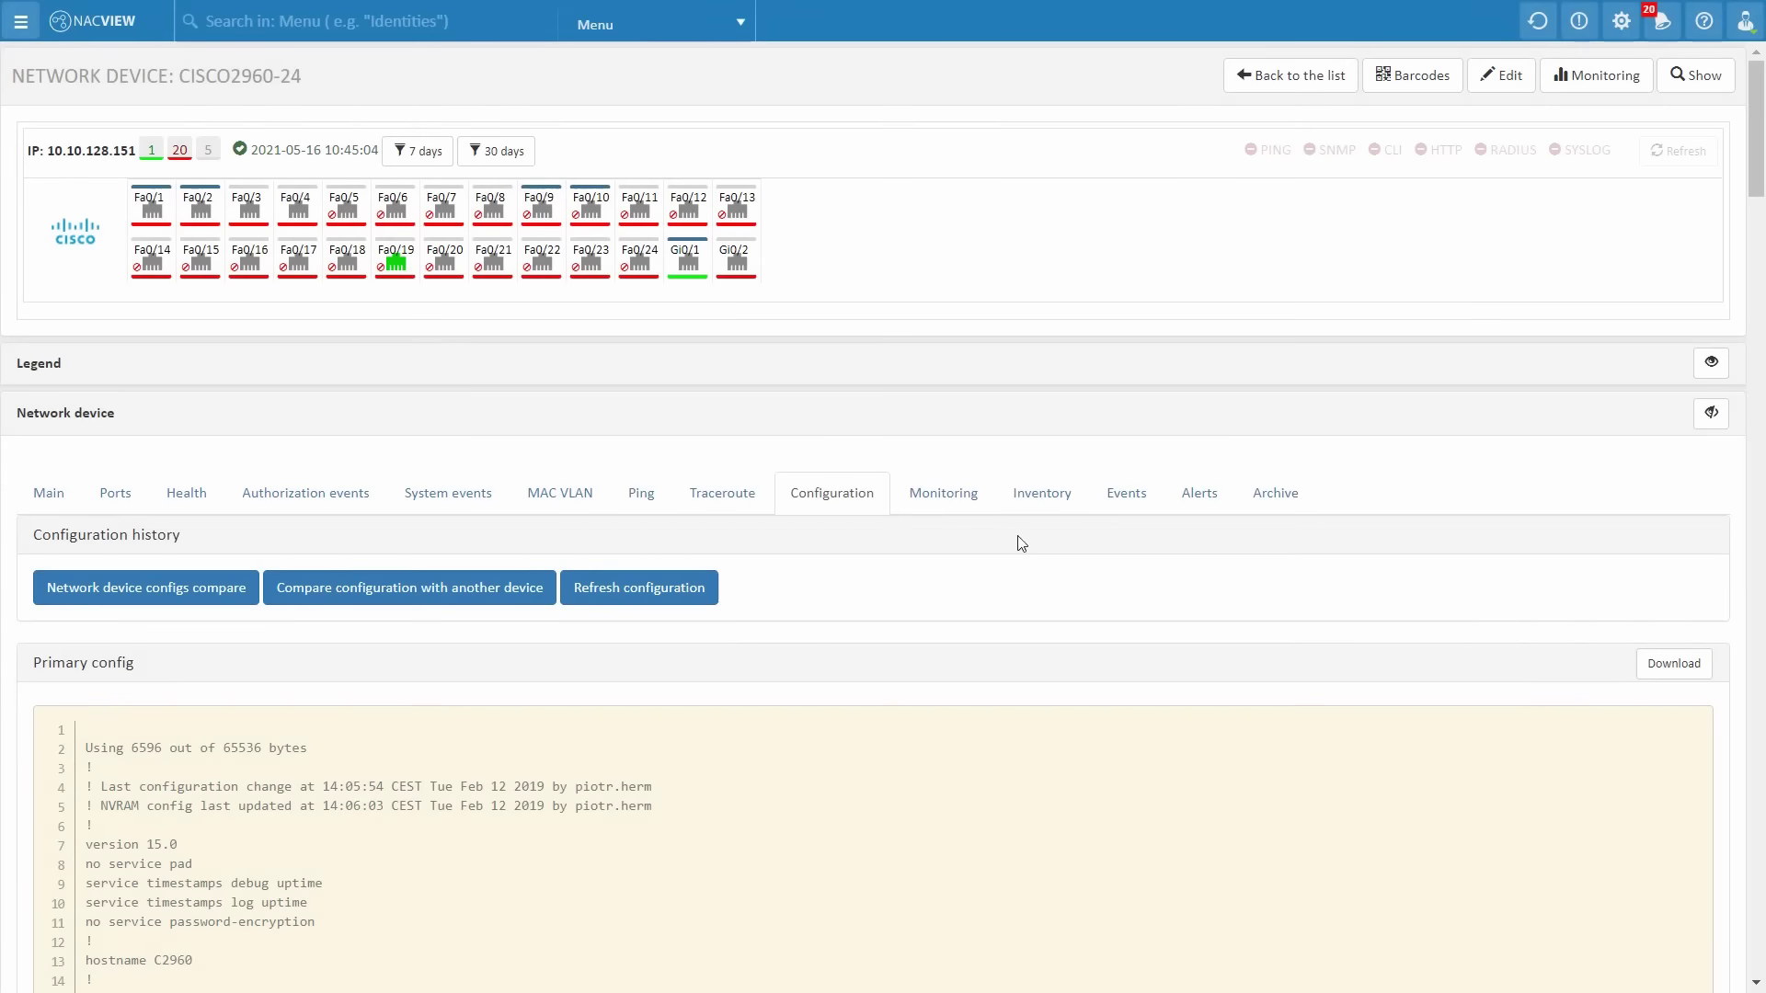
Examine the monitoring graphs of Cisco2960-24, including ping, SNMP ping and uptime
left_click(960, 501)
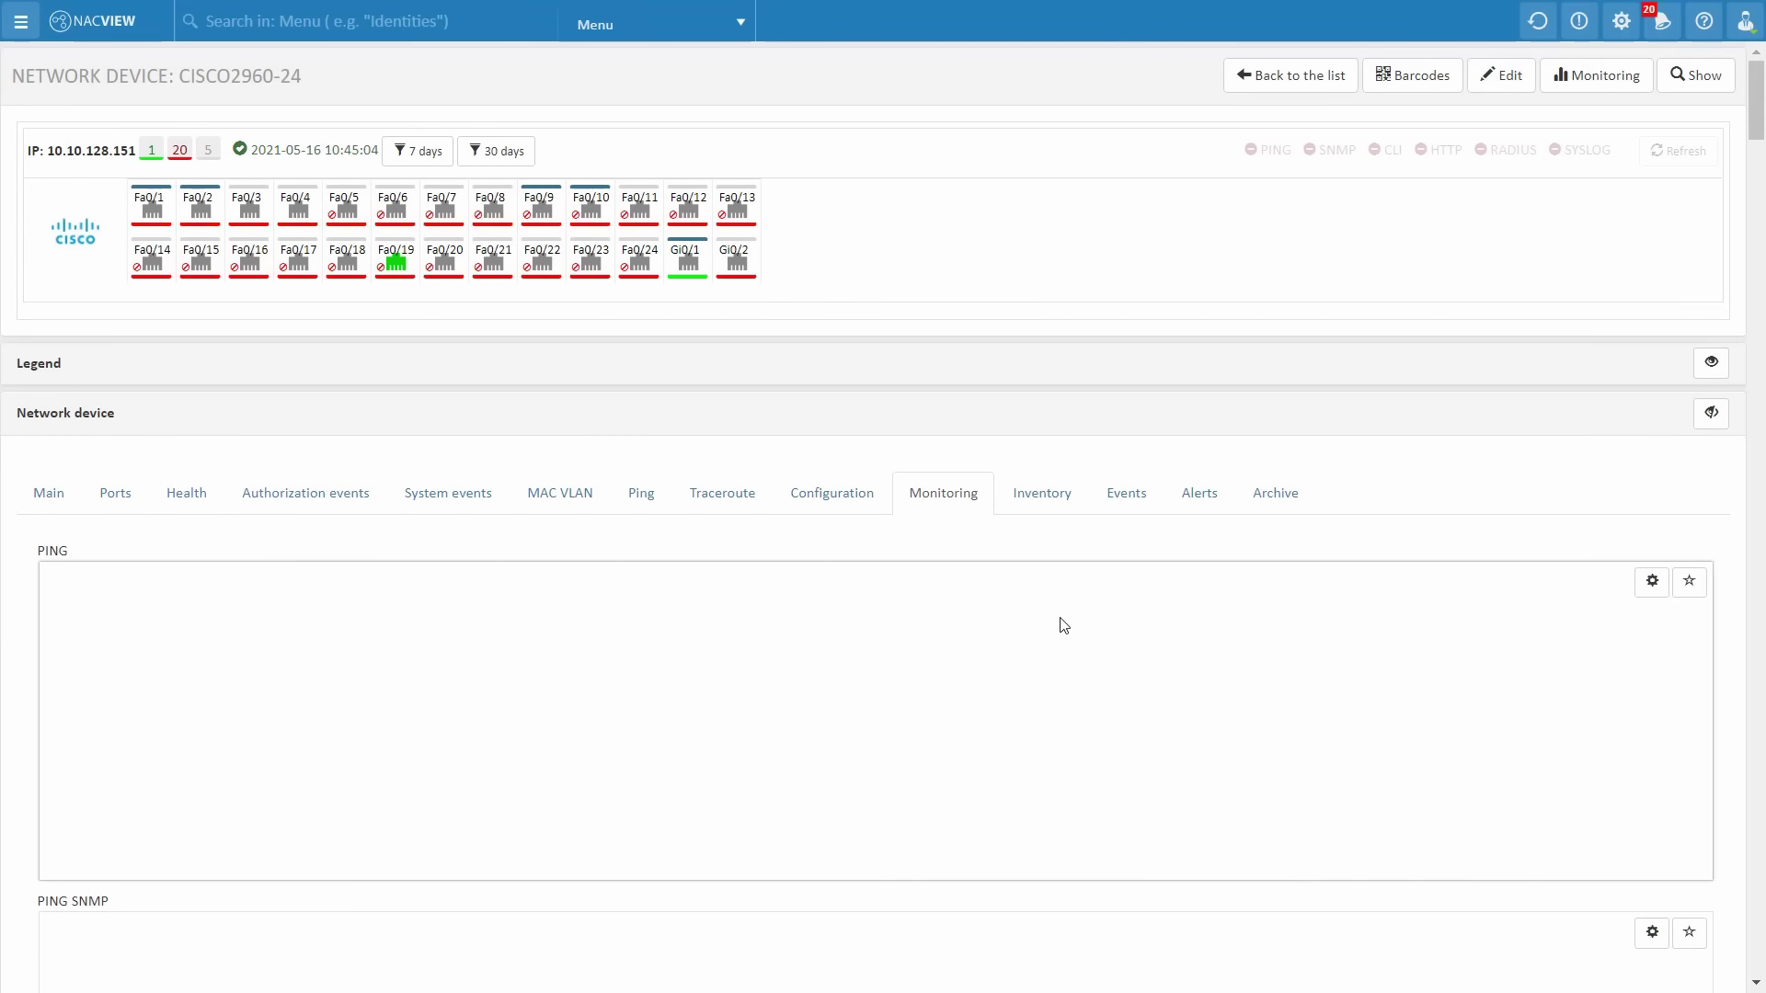
scroll(1064, 626, "down", 4)
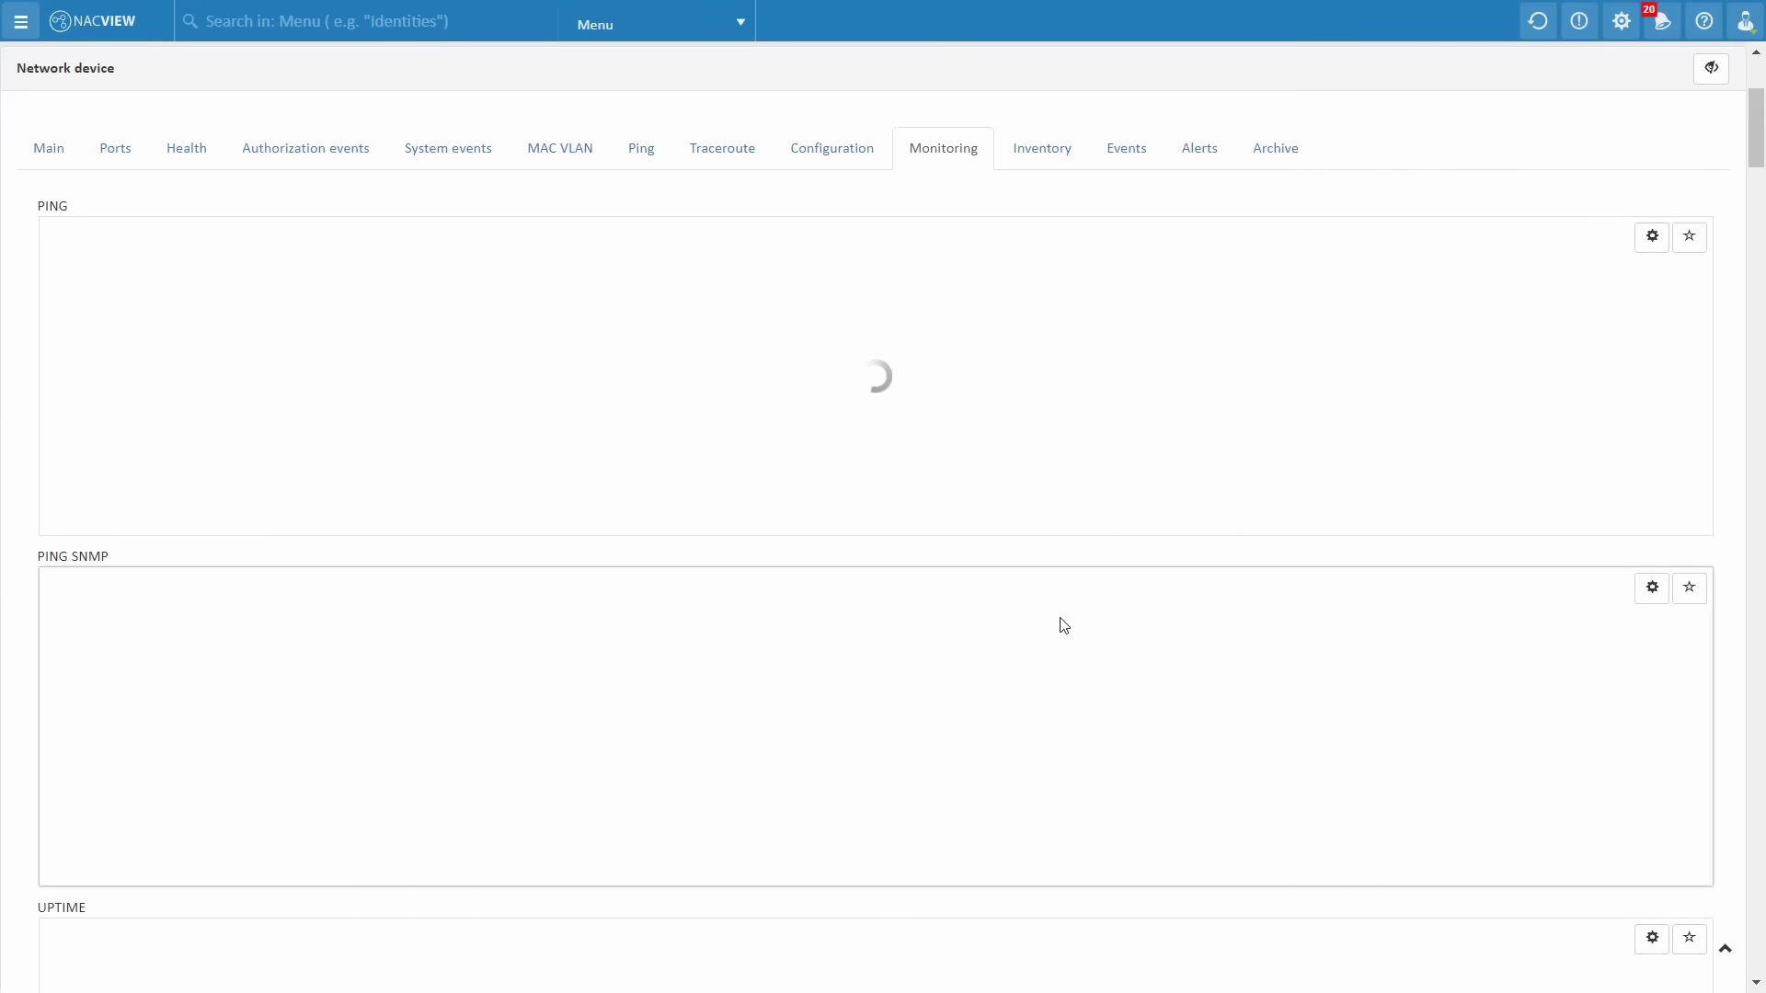
scroll(1064, 625, "down", 8)
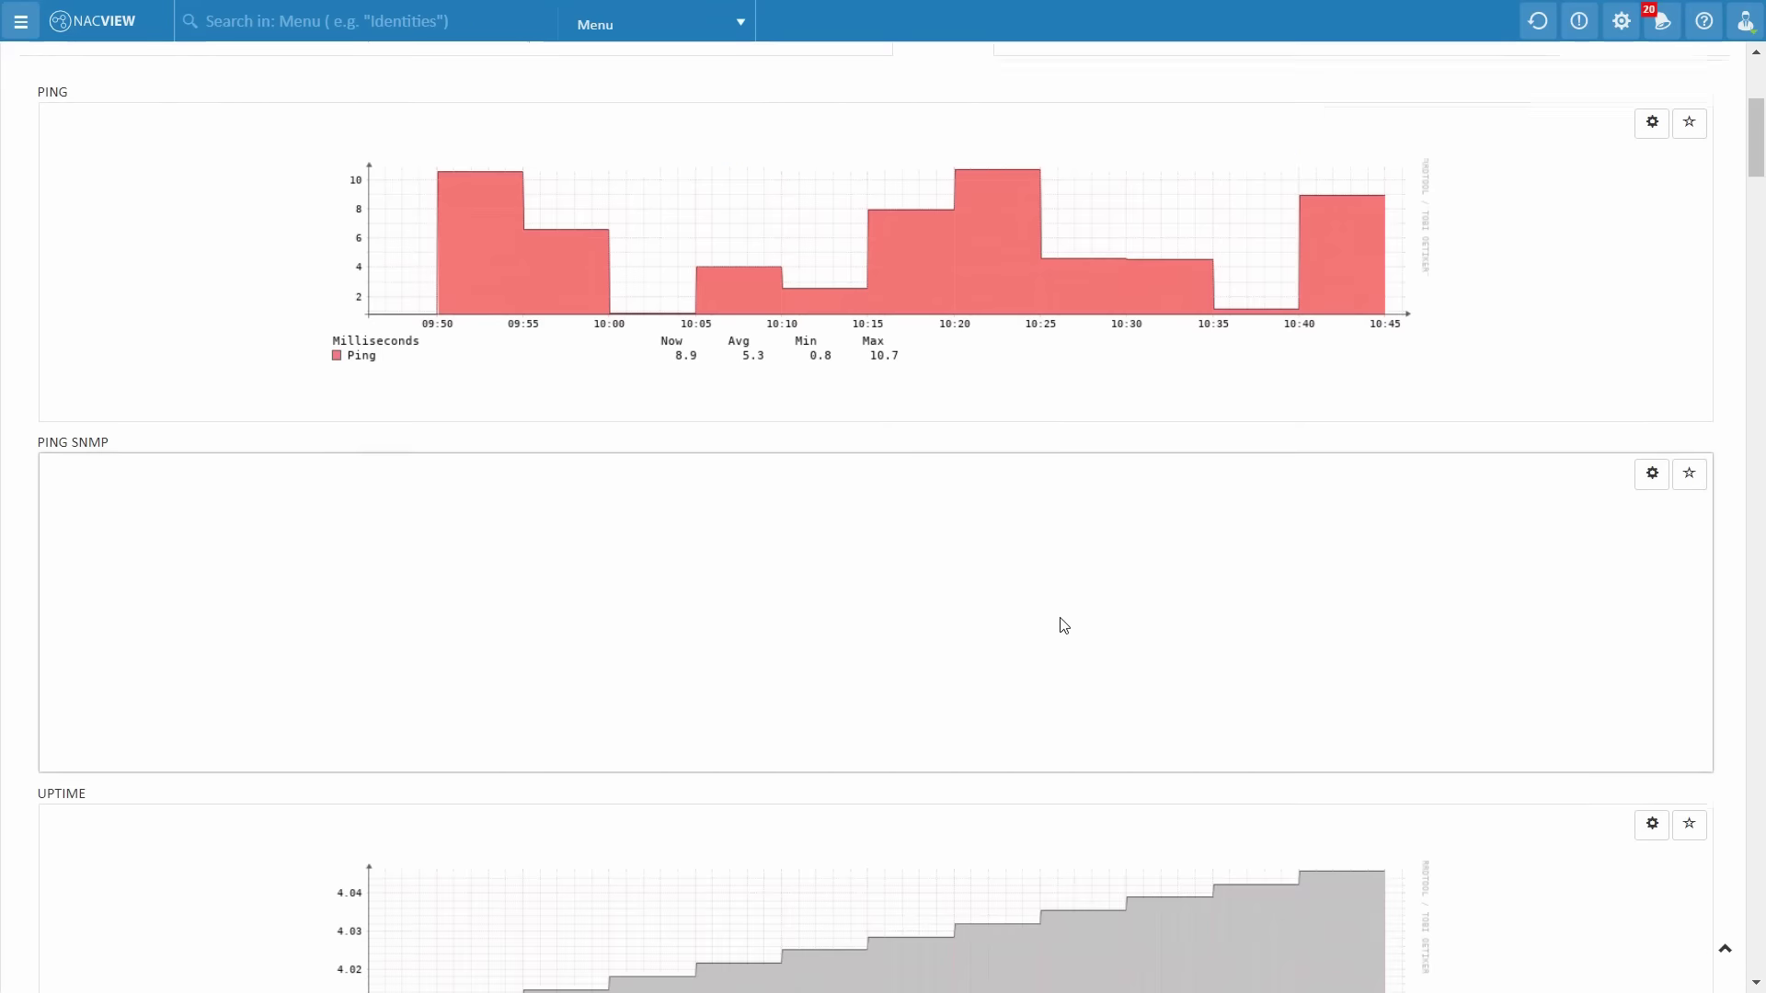
scroll(1064, 625, "up", 9)
scroll(1064, 626, "up", 4)
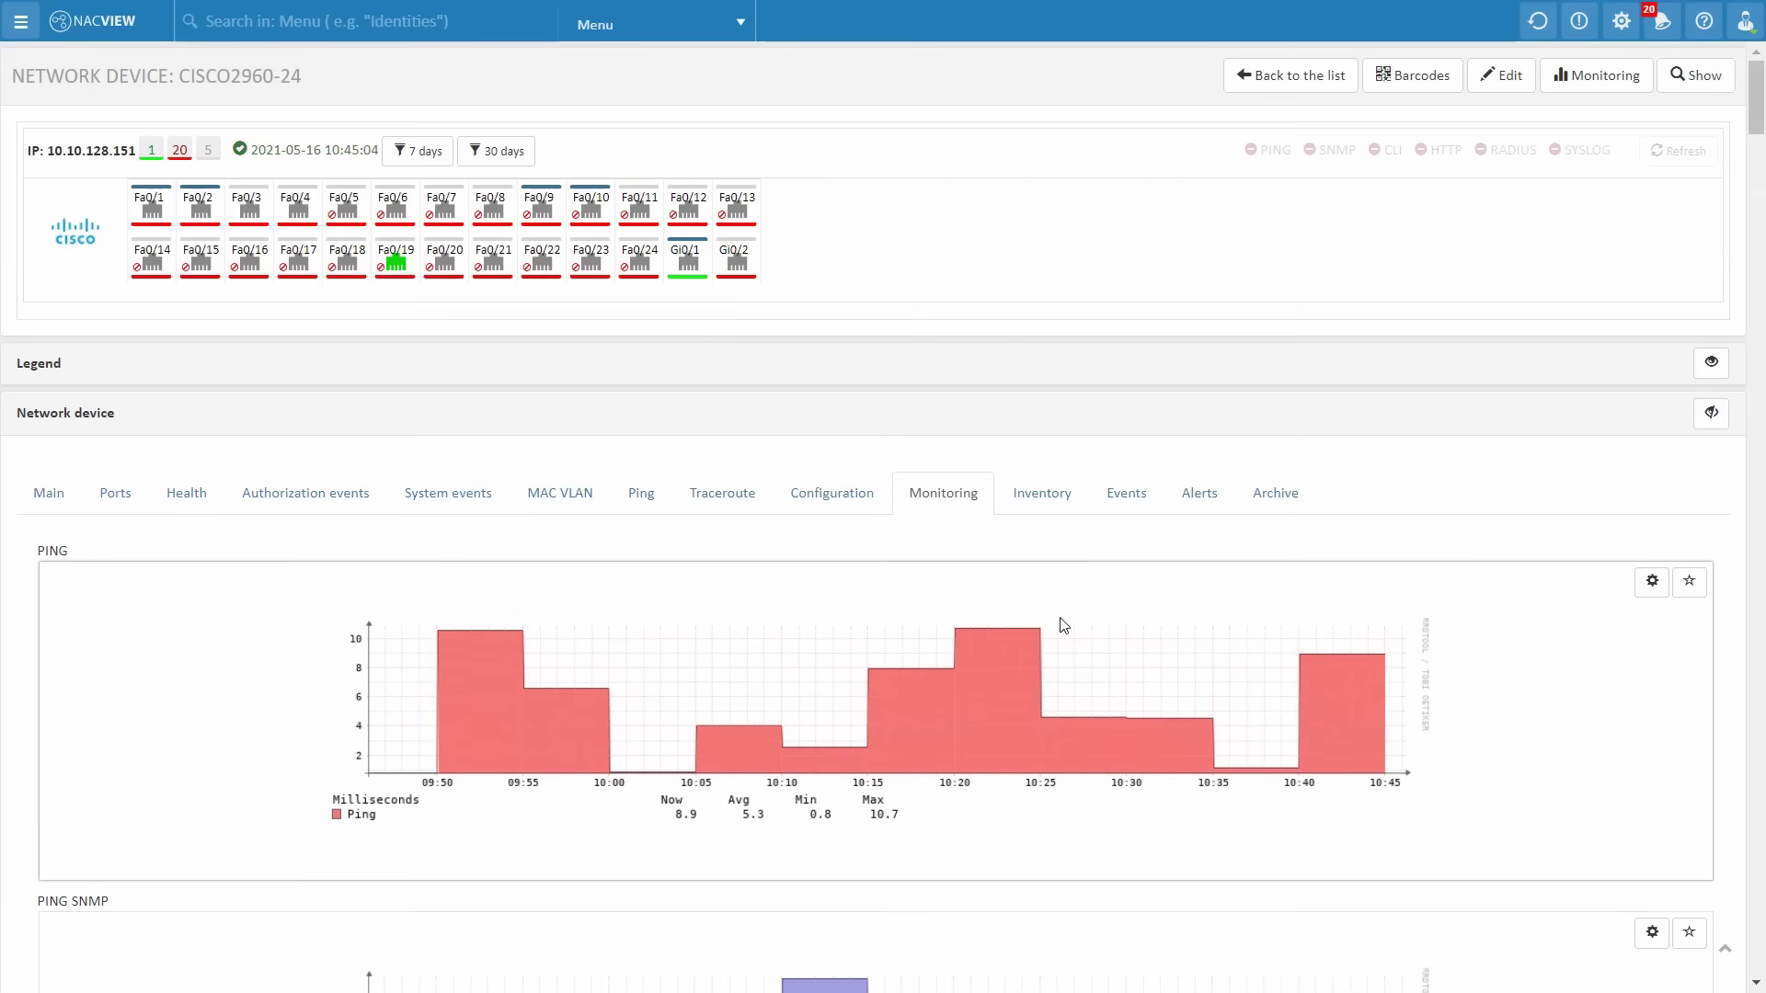
Show the port legend and inspect the authorization events, events and main details of port Gi0/1
left_click(1711, 363)
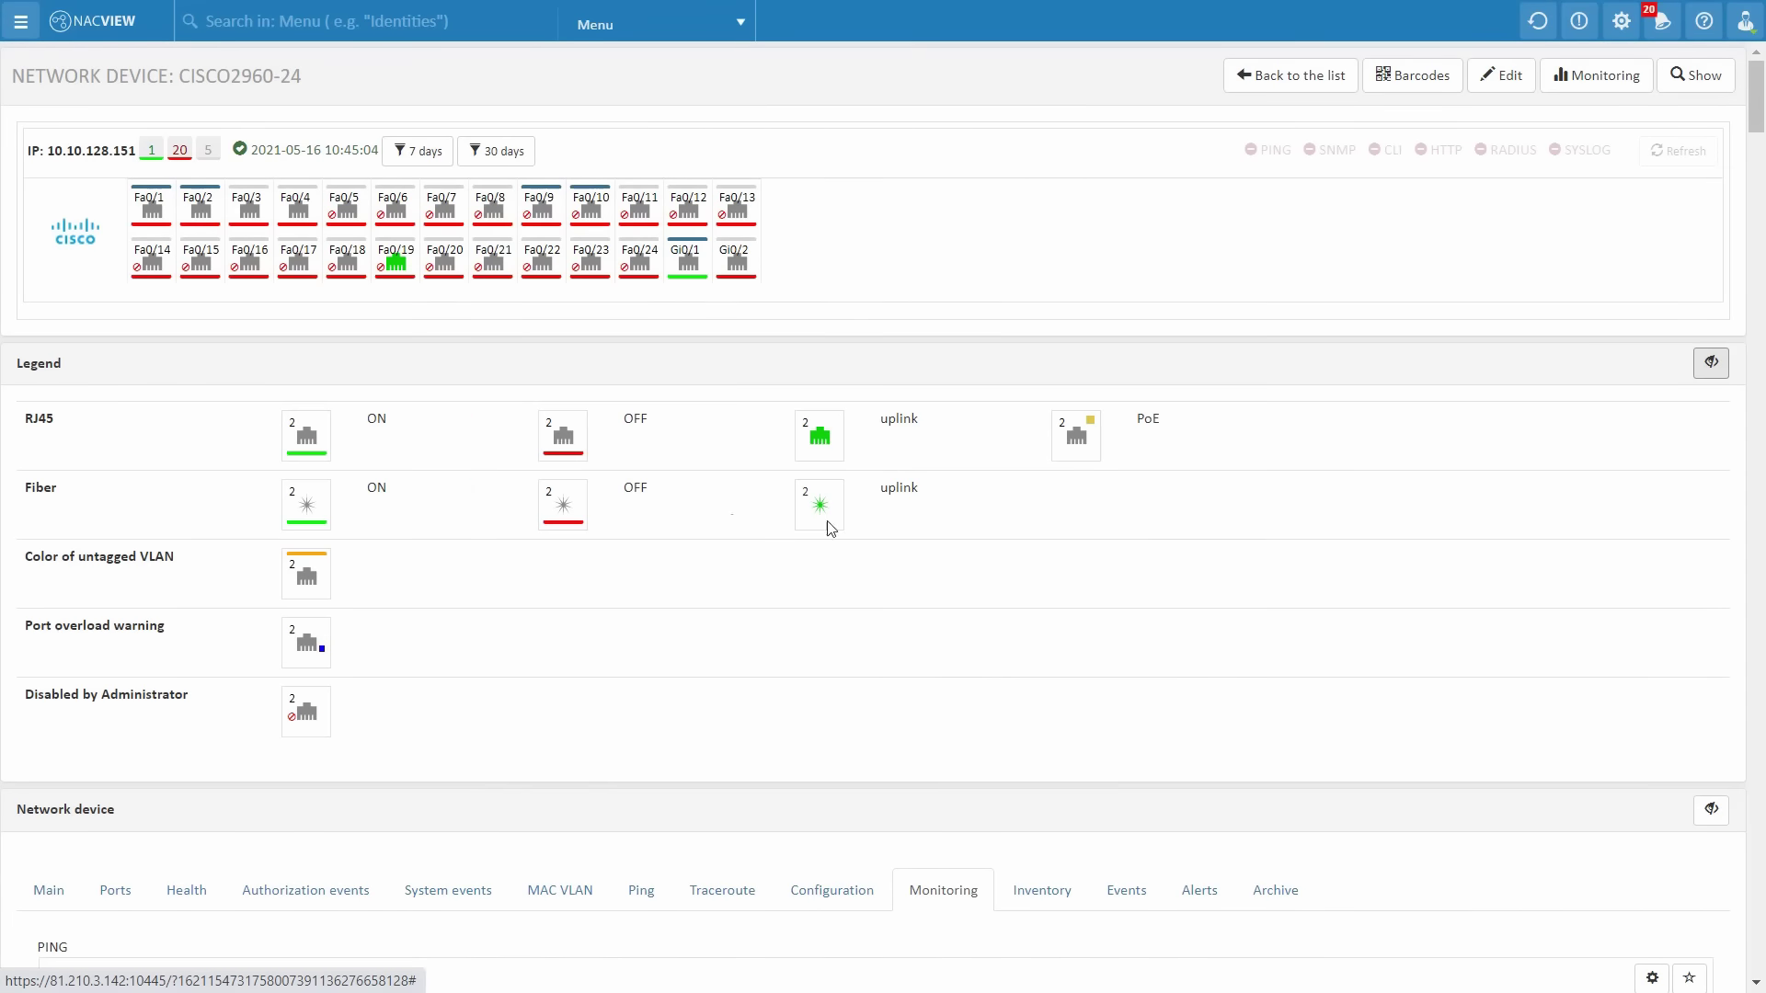
left_click(680, 265)
left_click(464, 311)
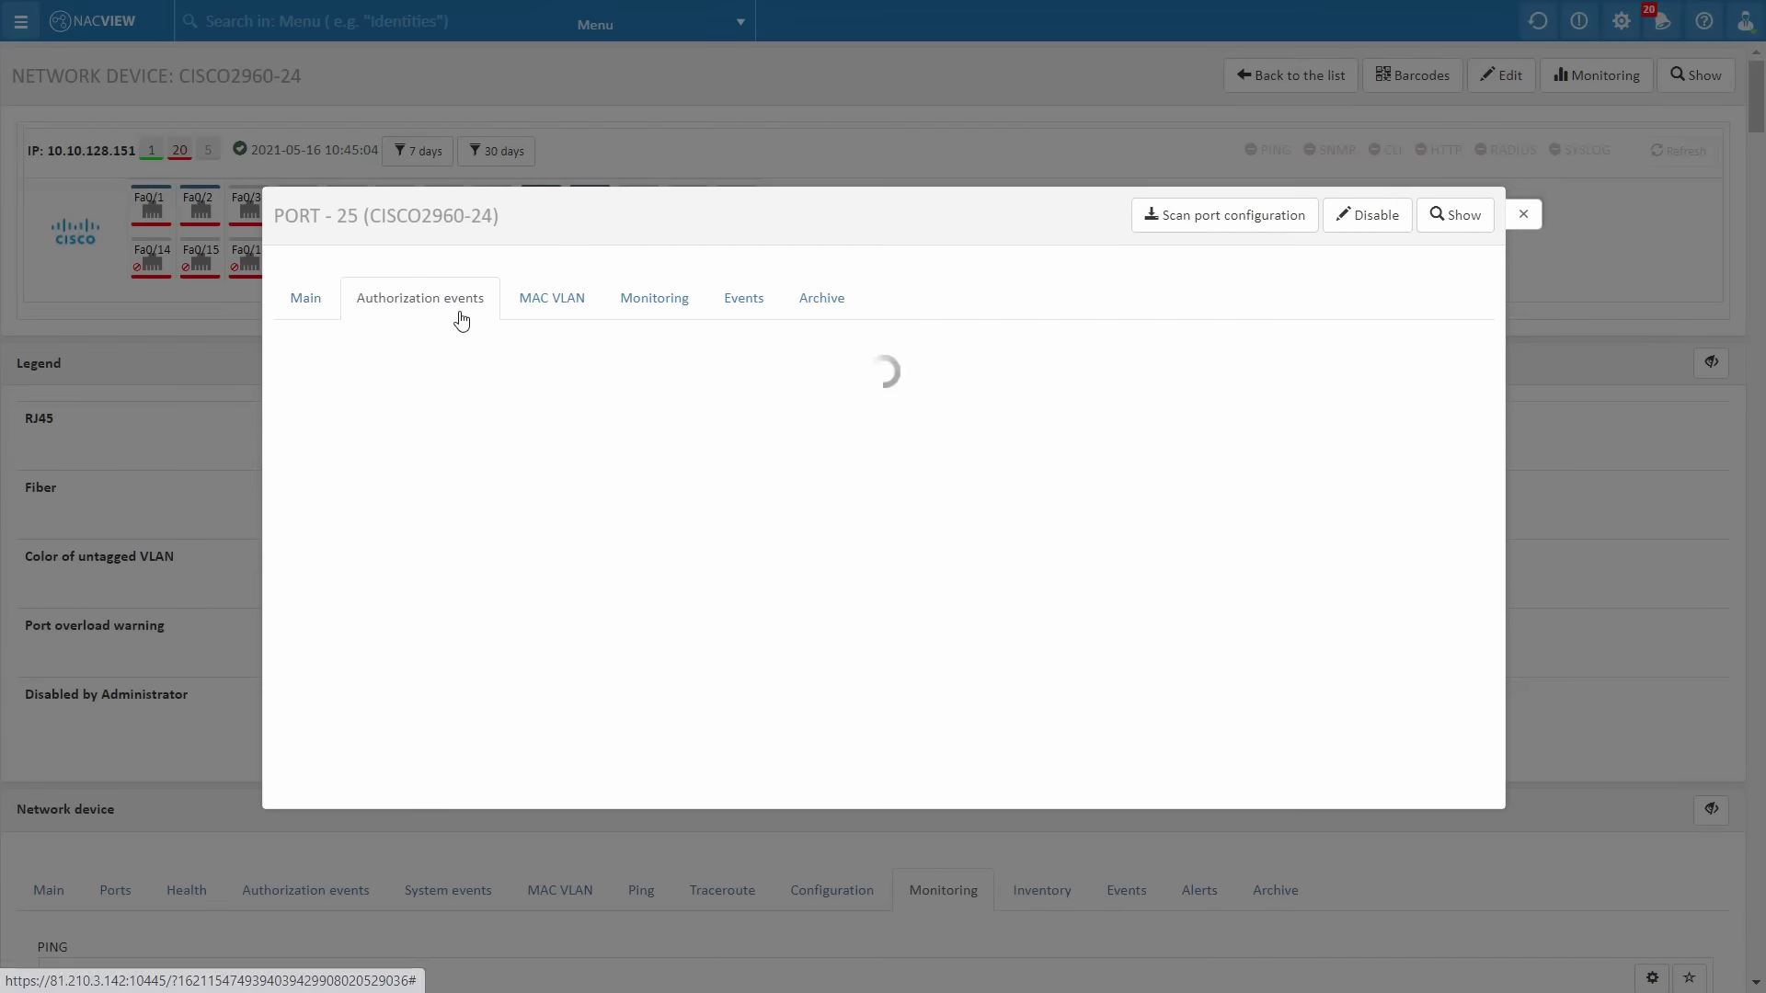
left_click(734, 300)
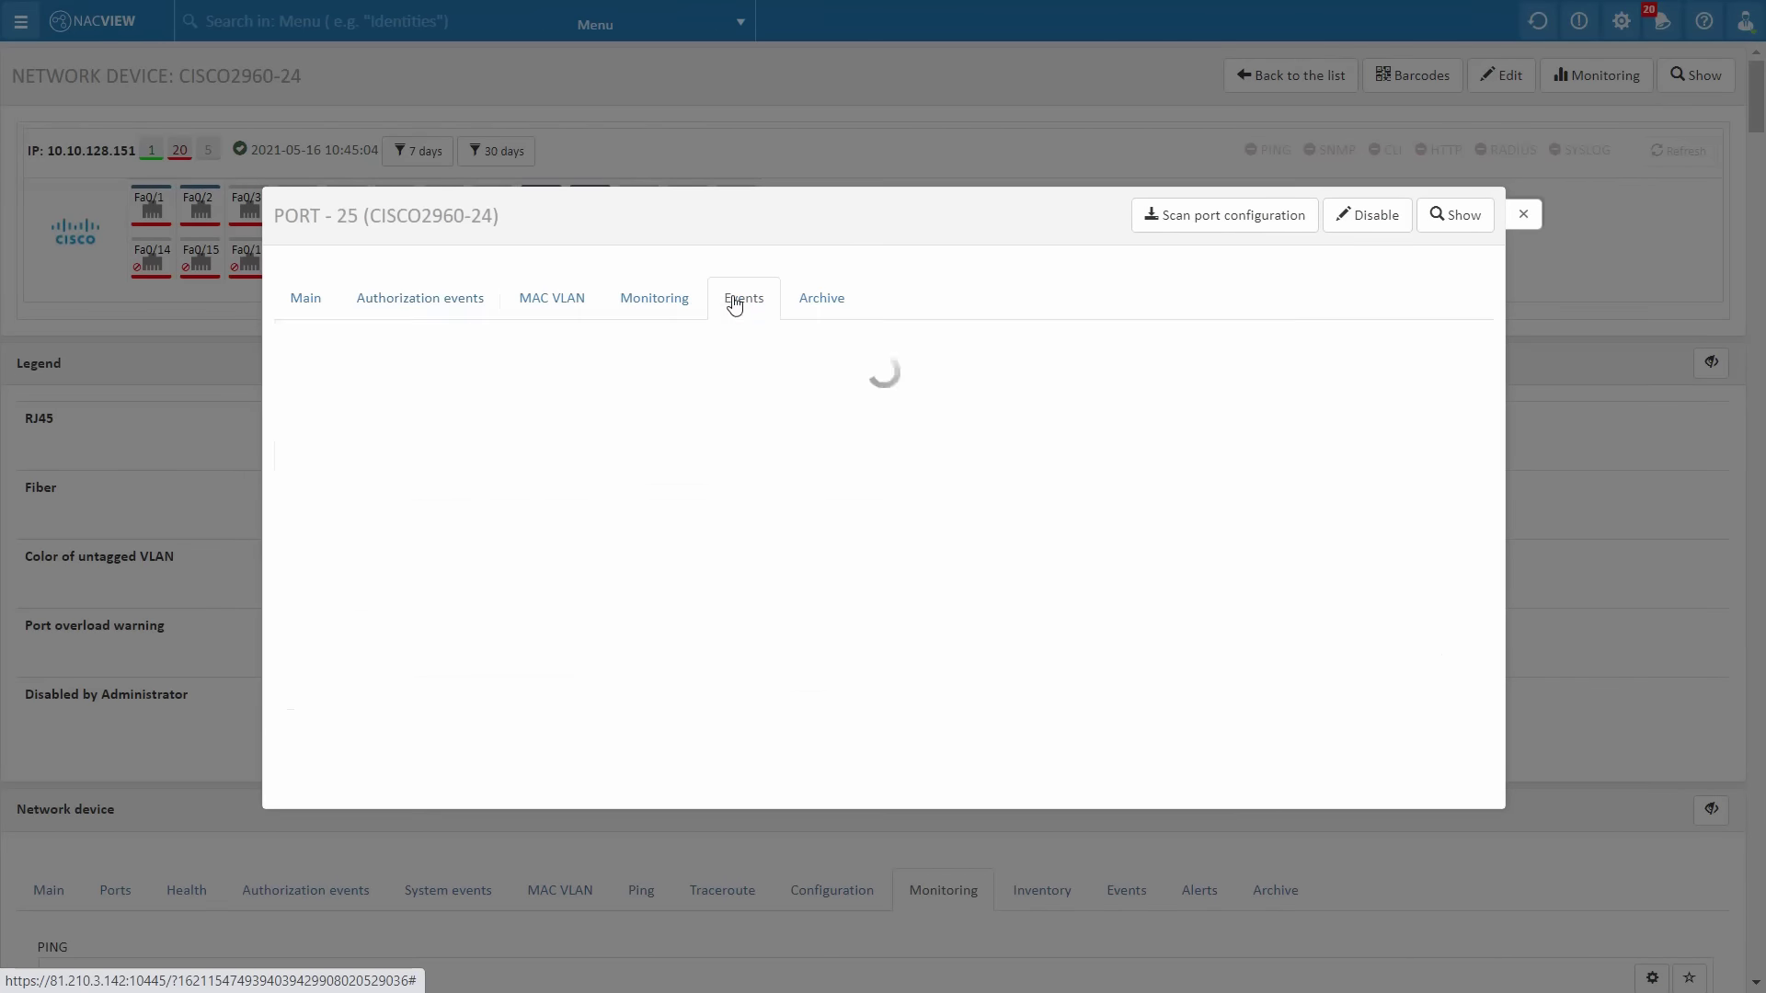
left_click(323, 311)
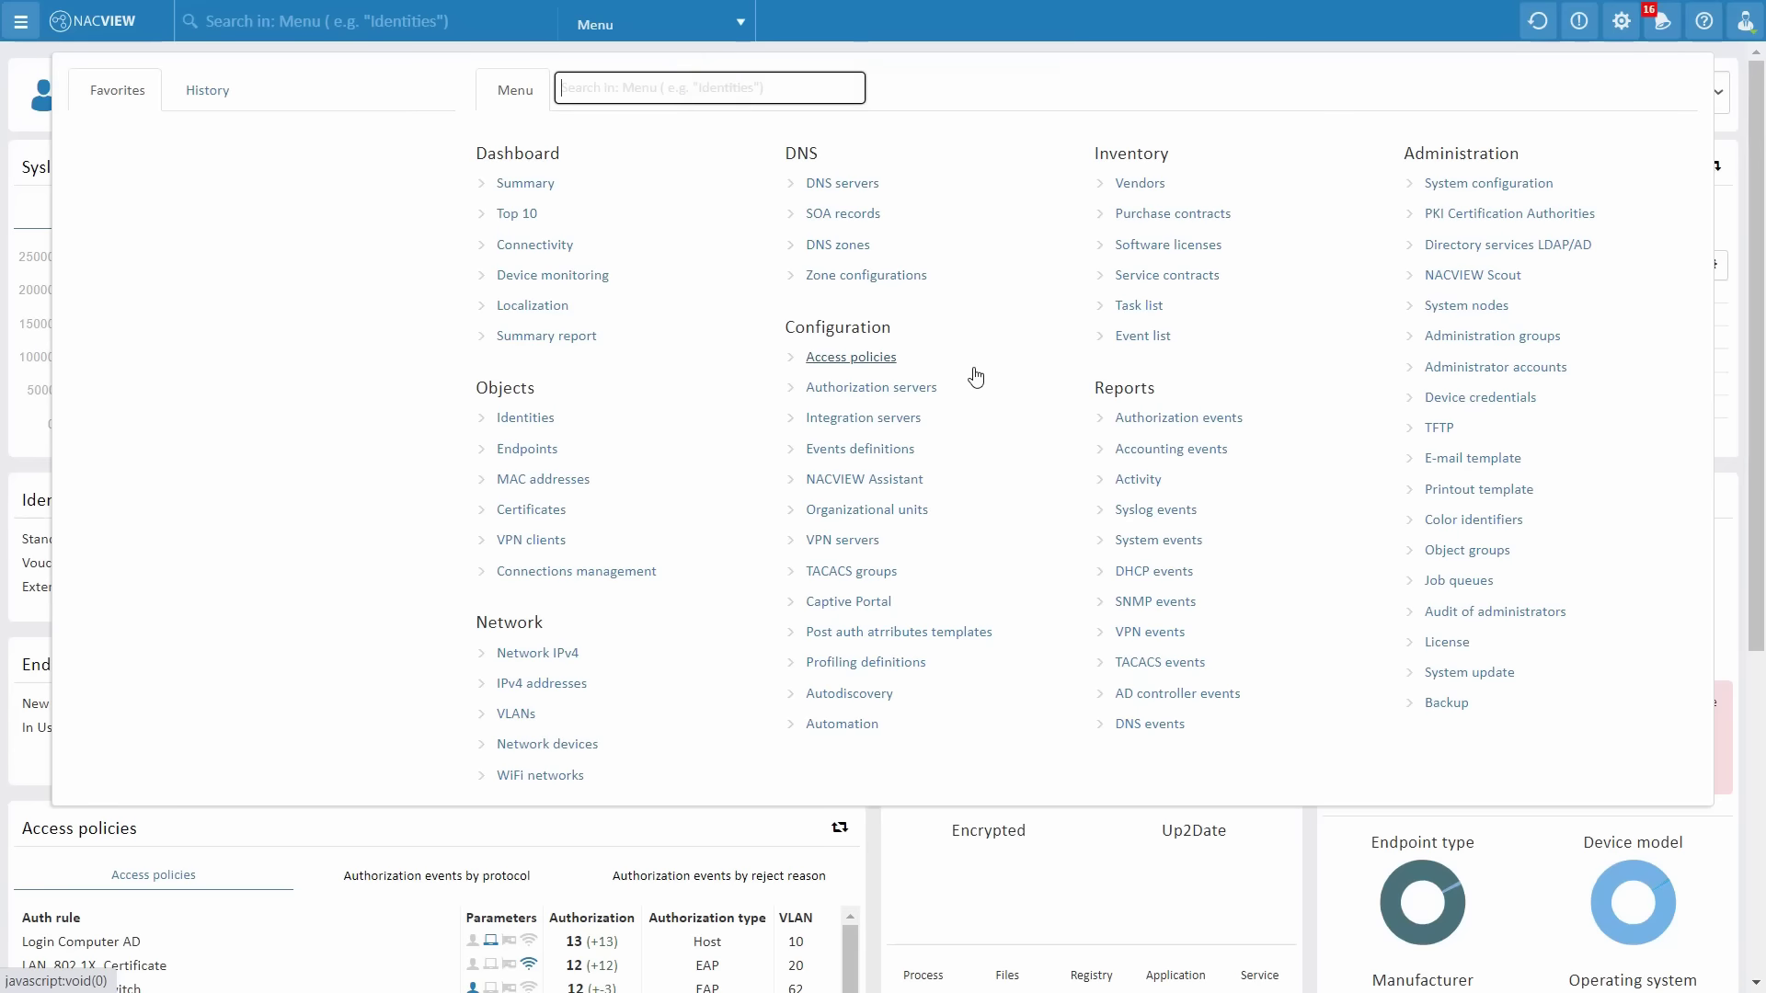
Start a new access policy and look through the available authorization methods, keeping EAP
left_click(850, 358)
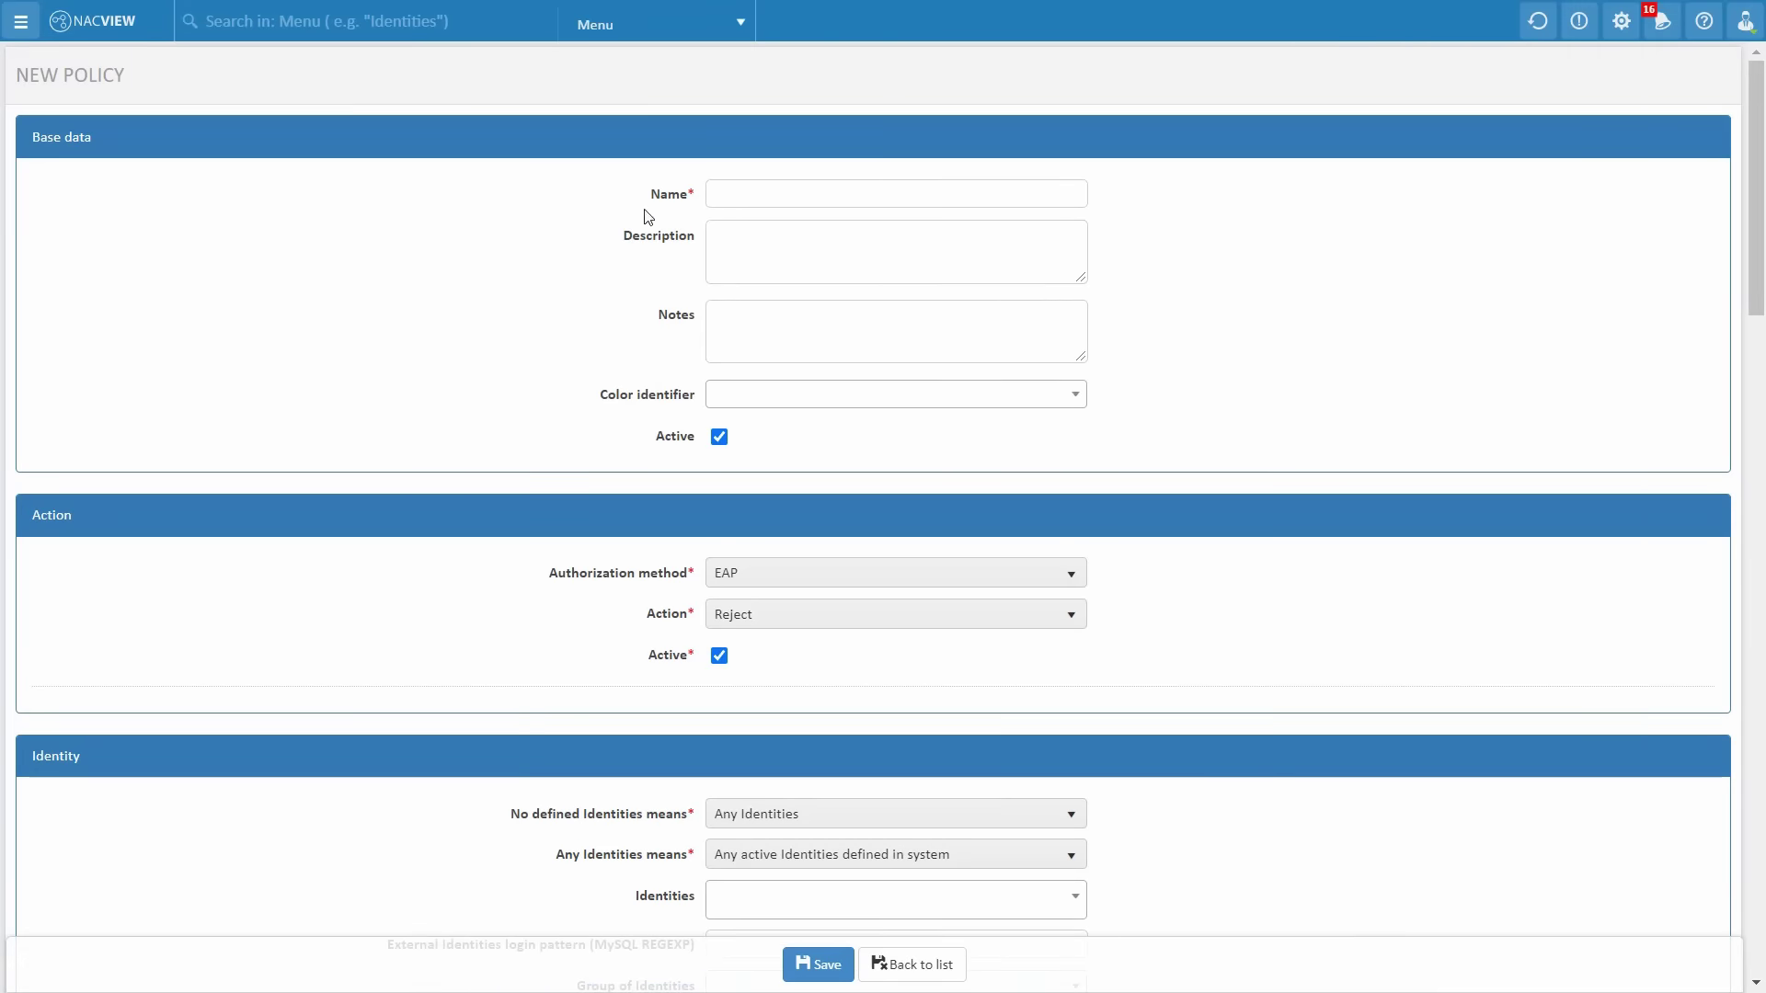
scroll(607, 323, "down", 1)
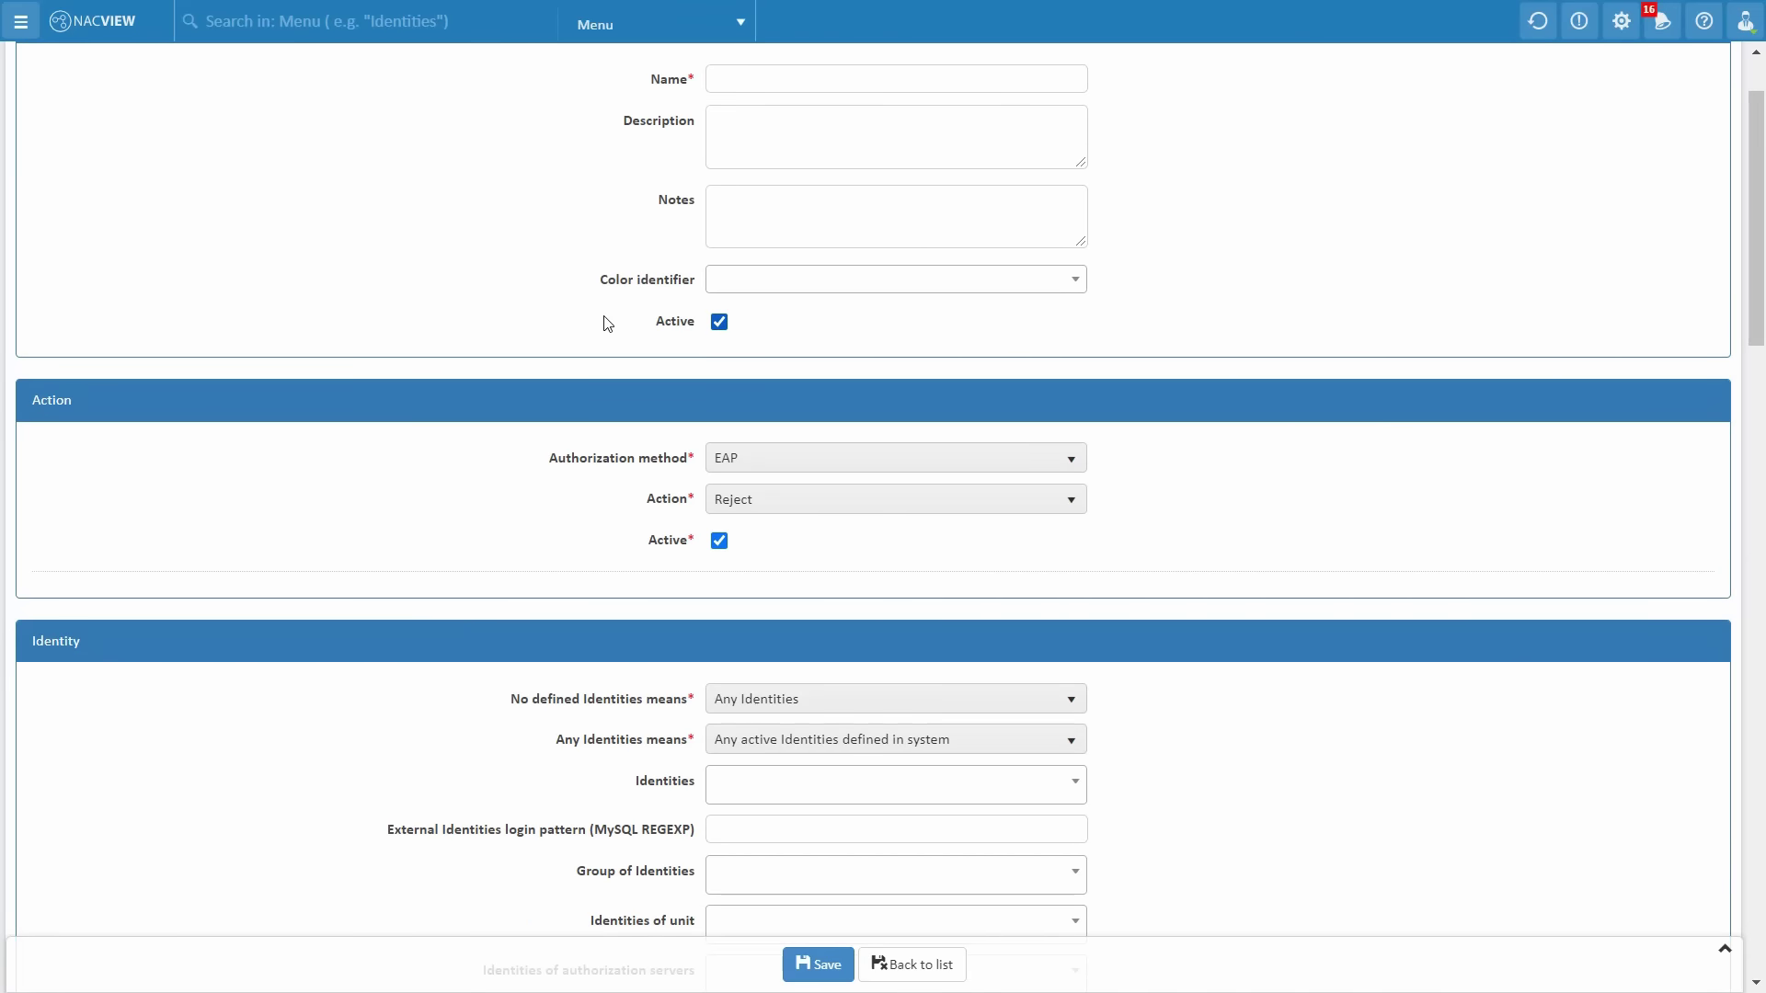
left_click(756, 459)
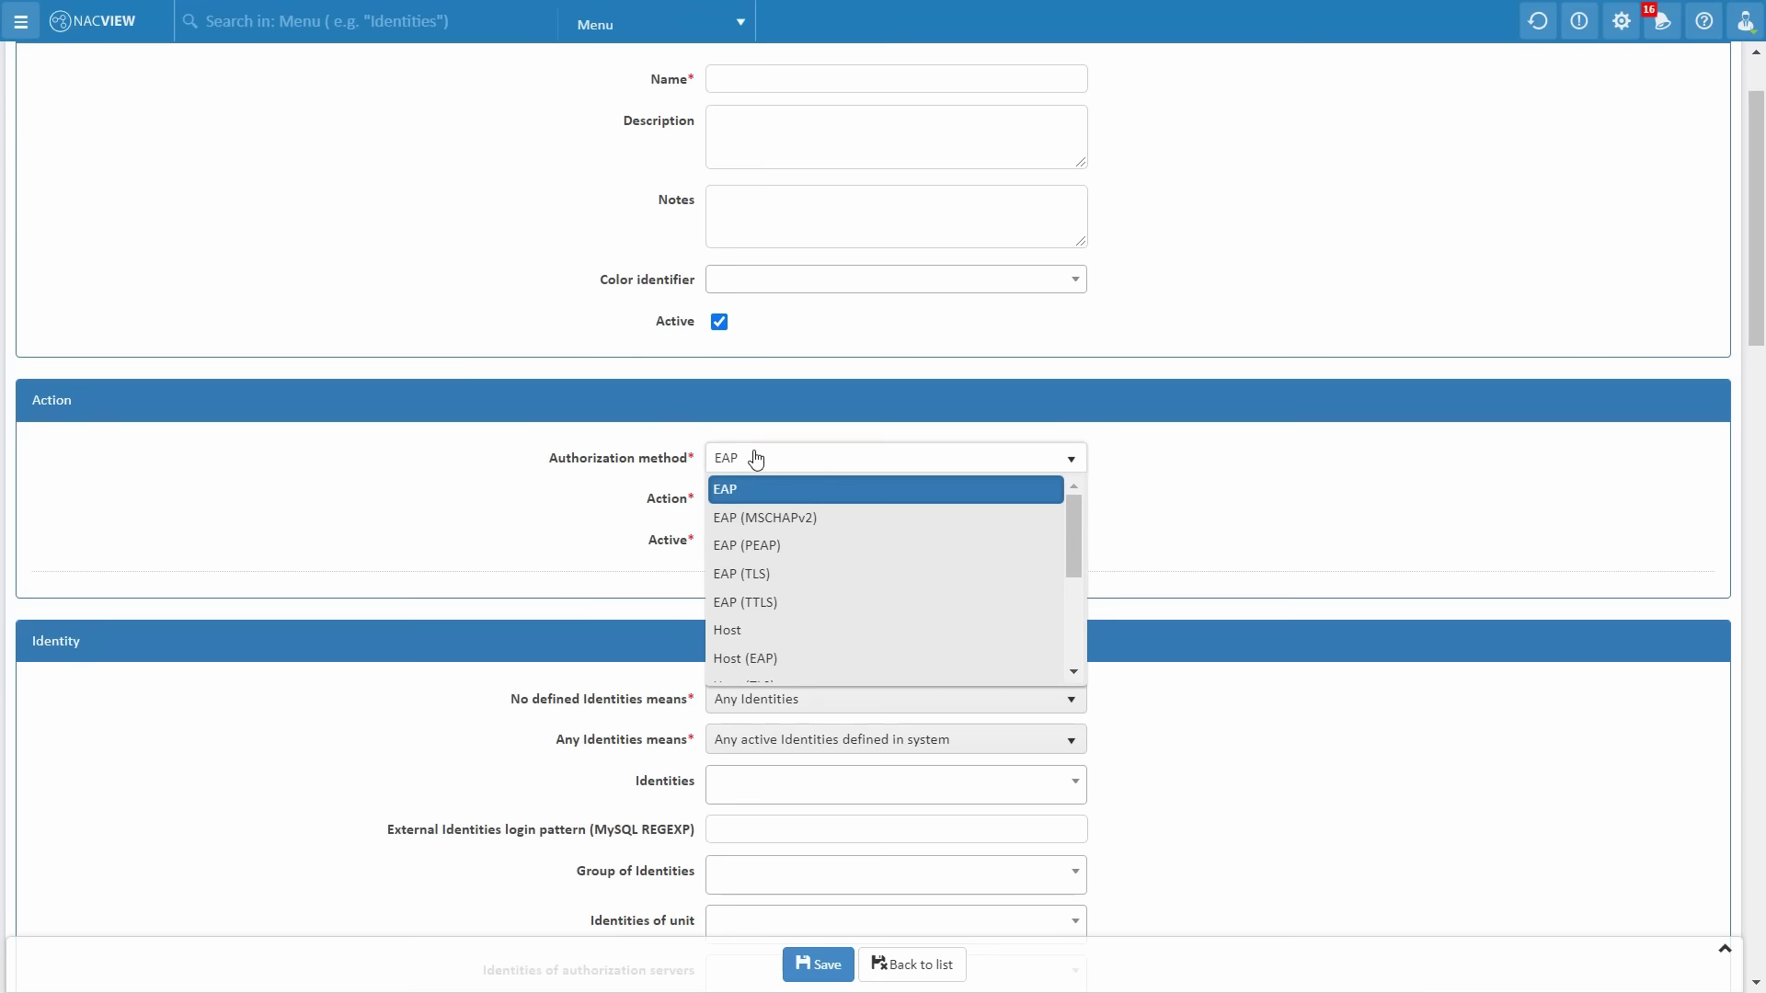
left_click(963, 488)
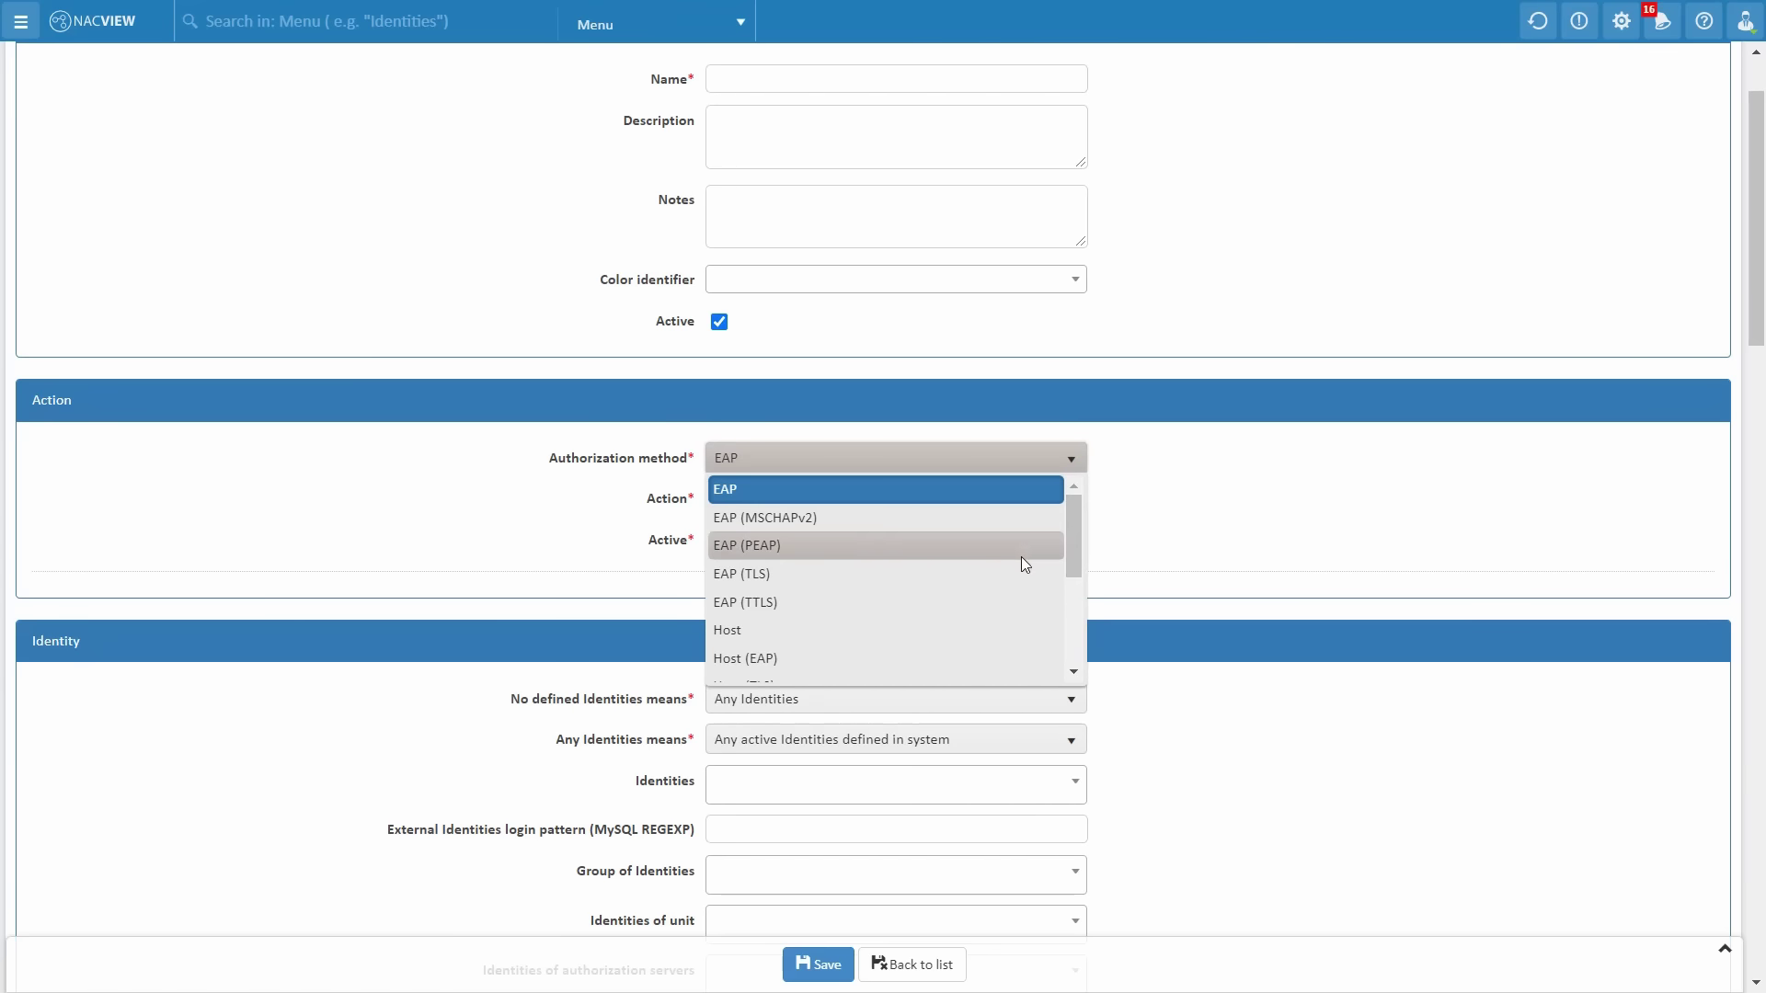
scroll(1022, 557, "down", 1)
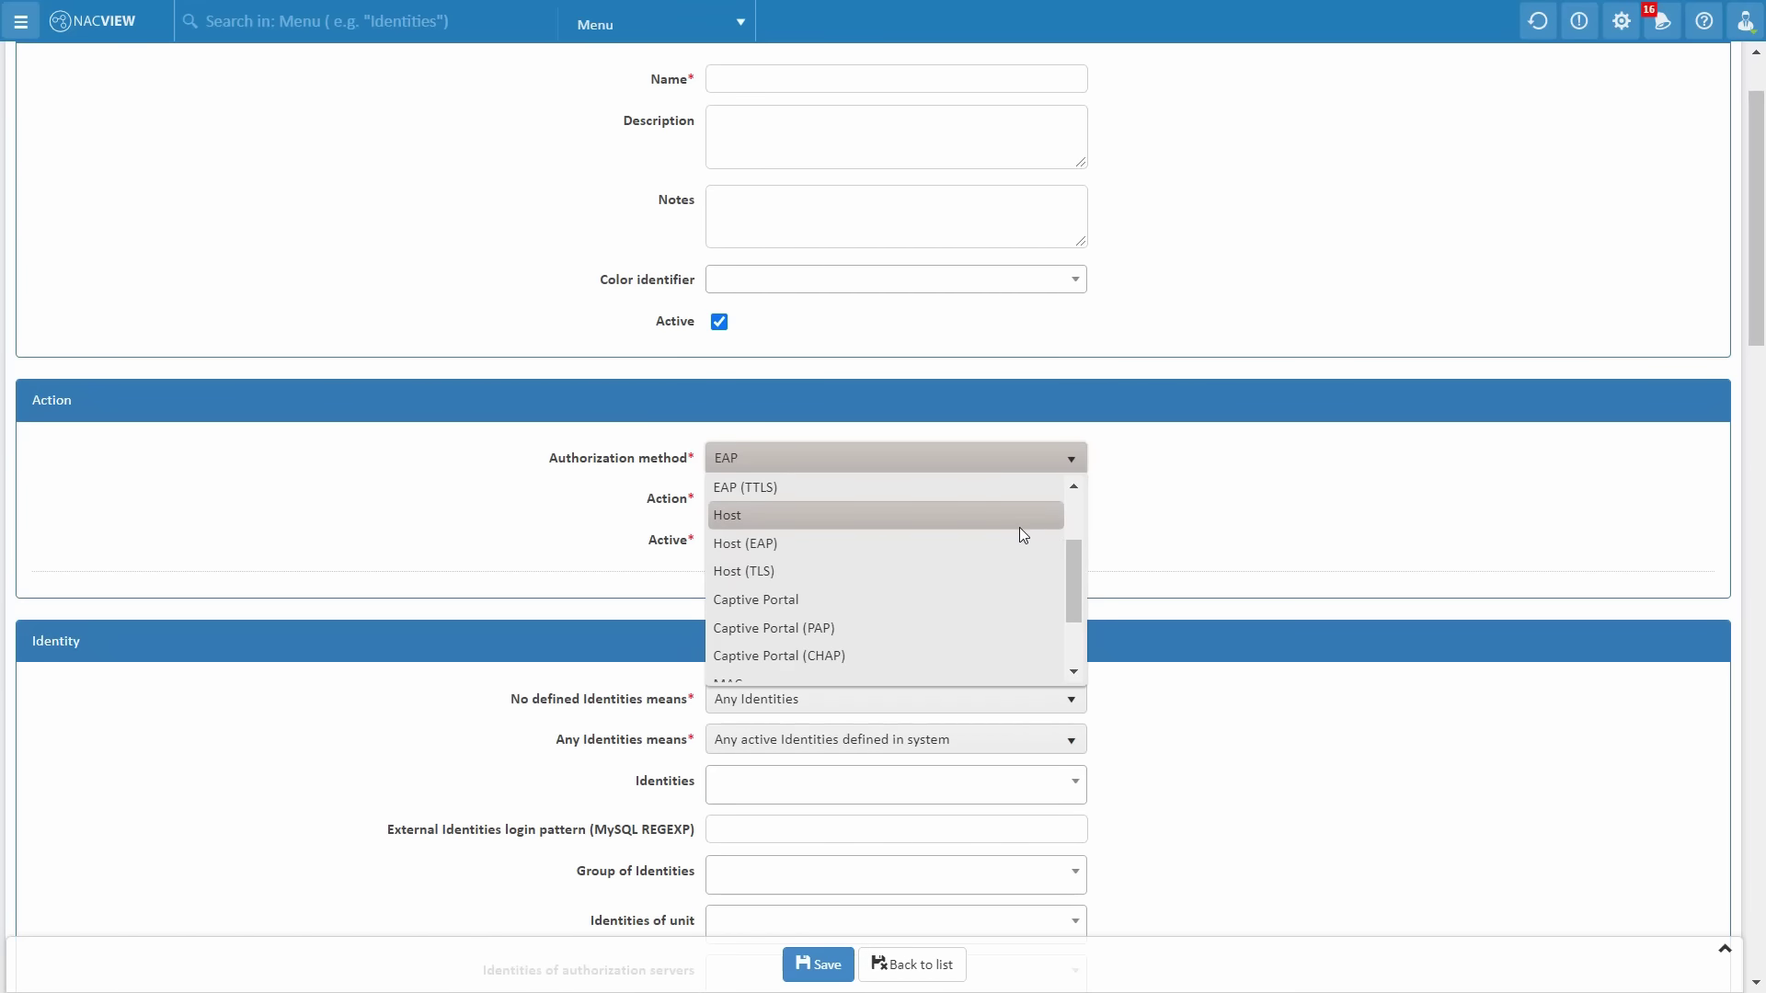
scroll(1019, 527, "down", 3)
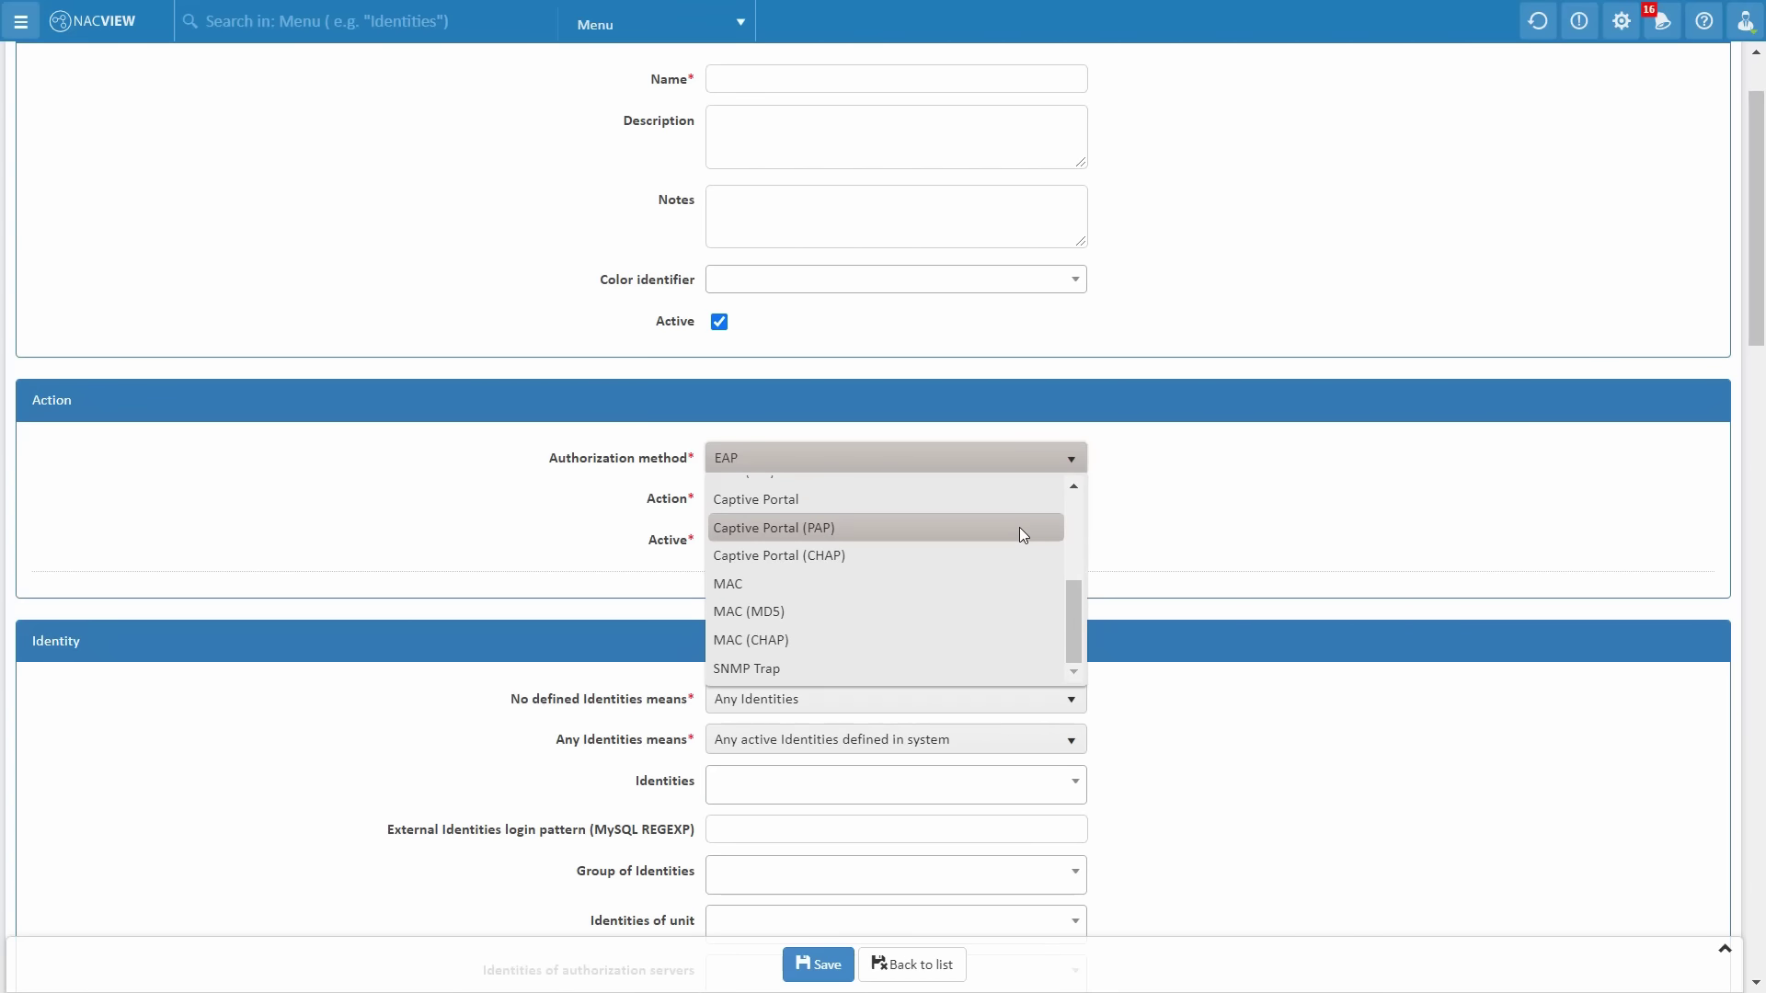
scroll(1019, 527, "up", 2)
left_click(1214, 473)
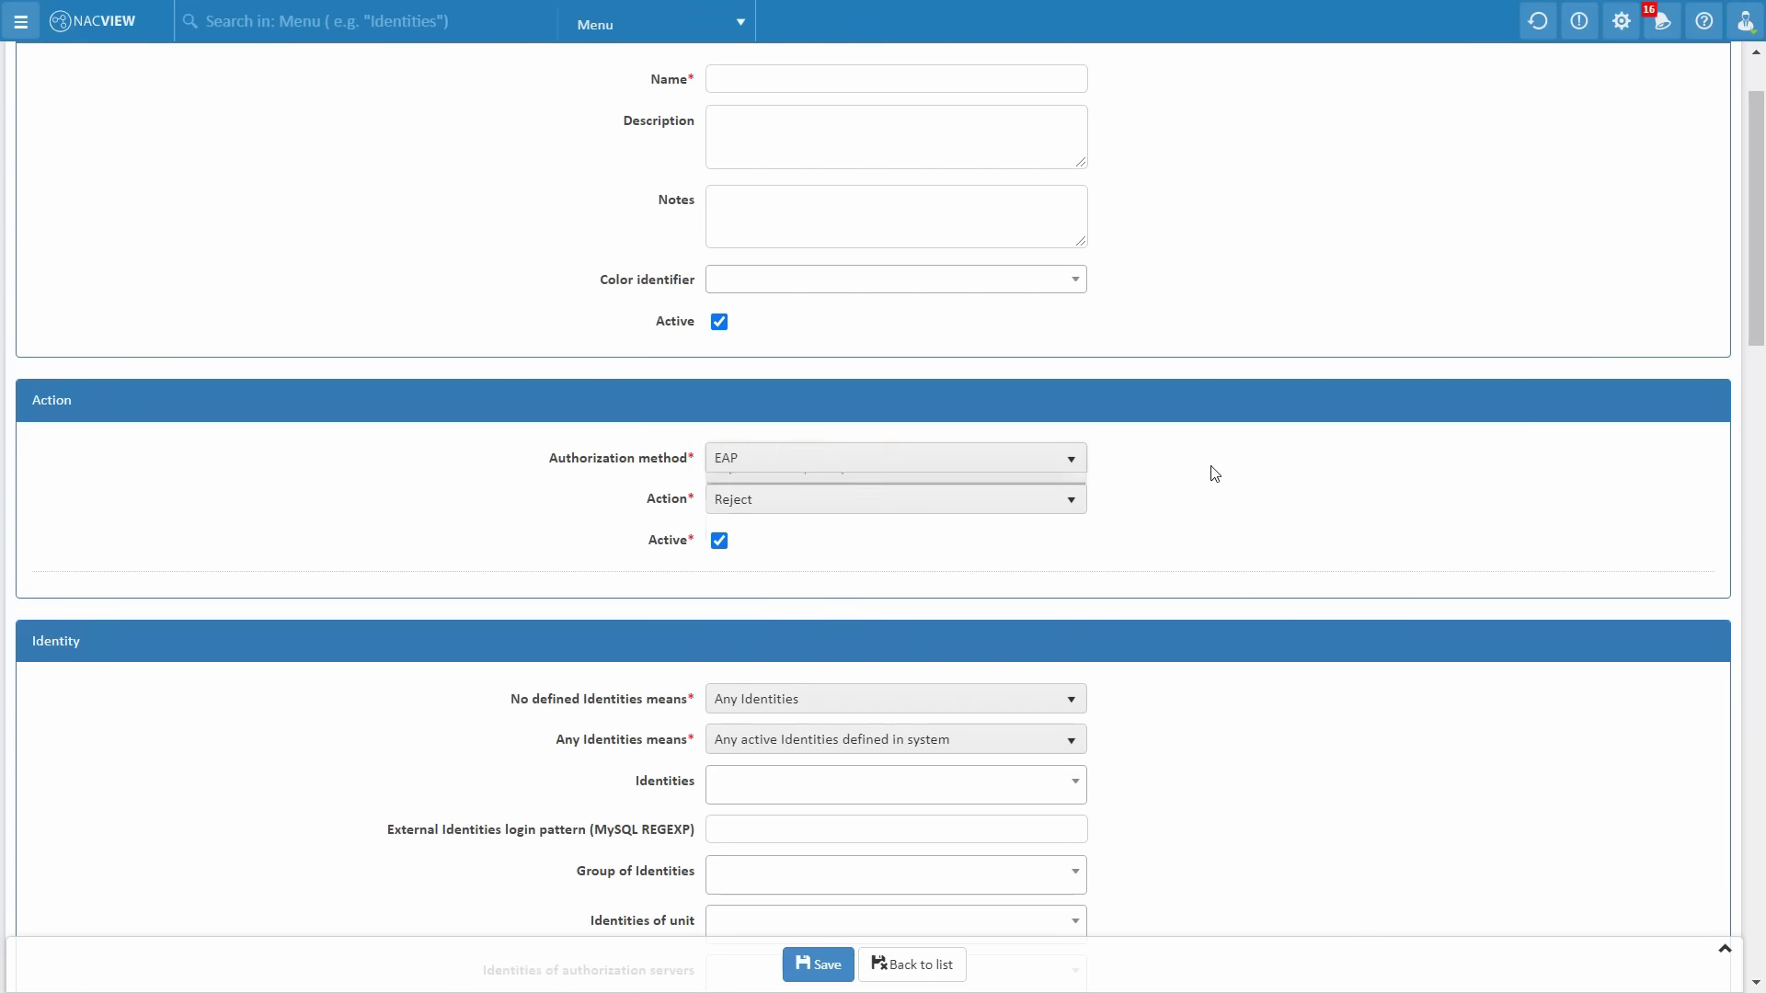
Set the new policy's action to Access to vlan
left_click(1045, 508)
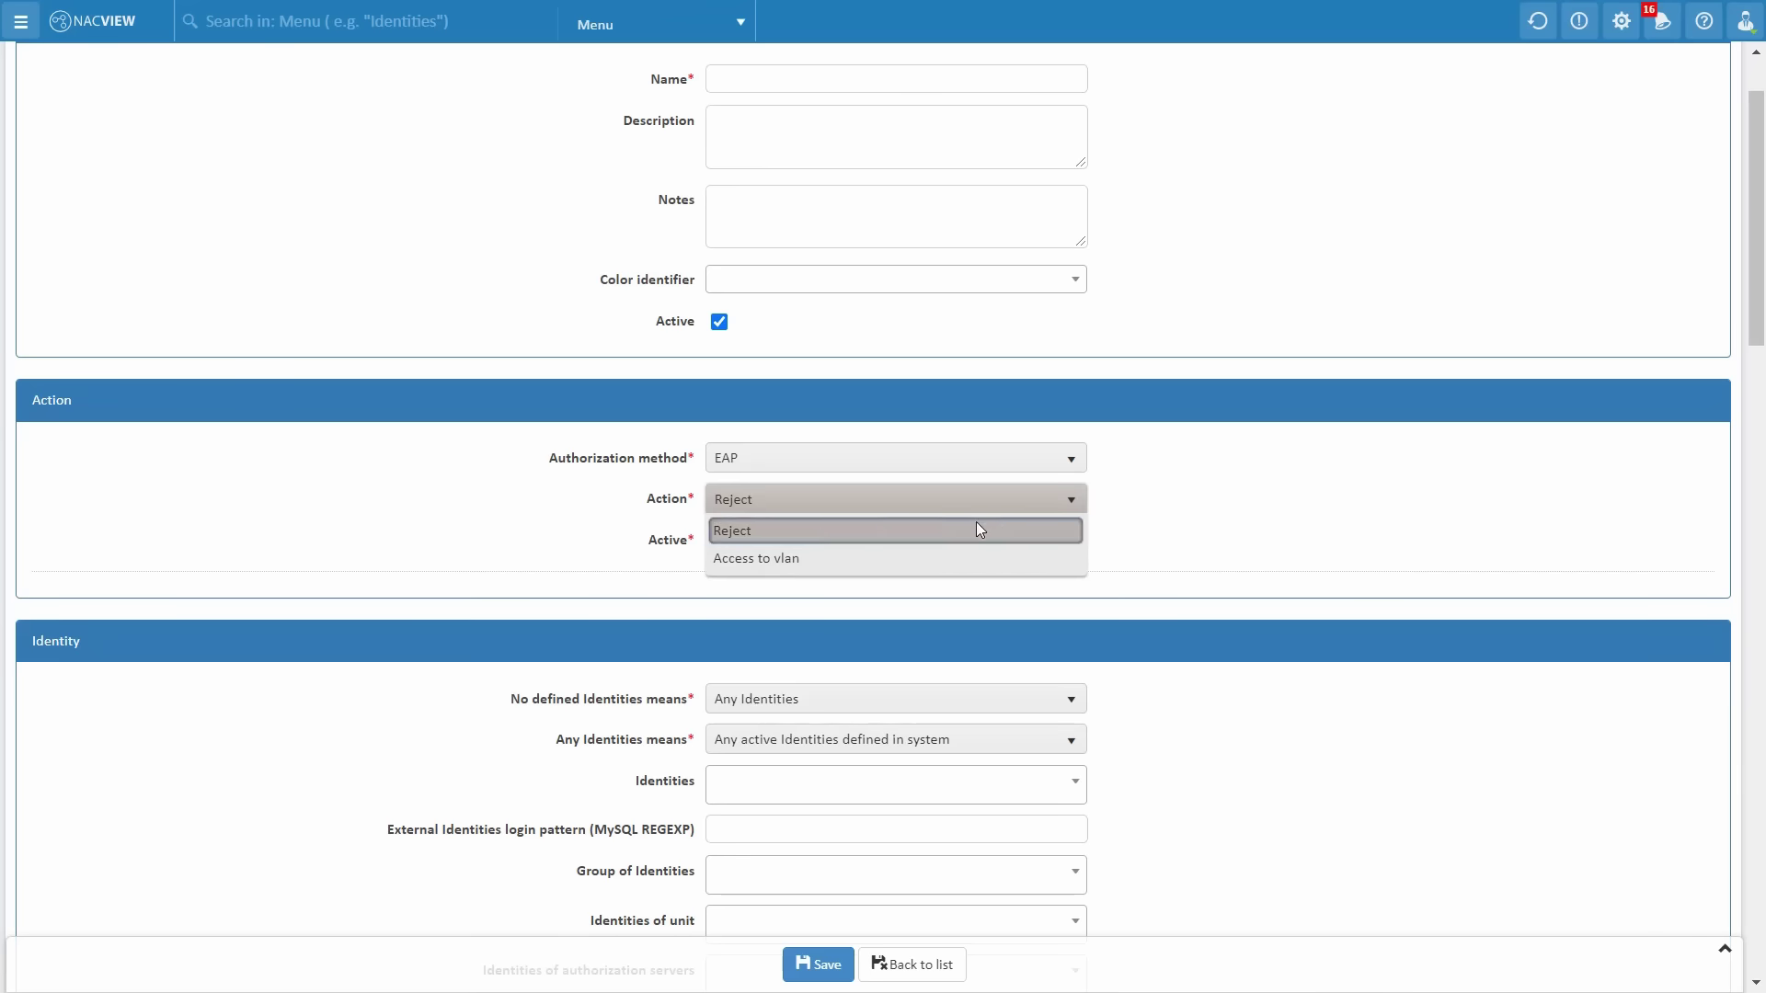
left_click(934, 533)
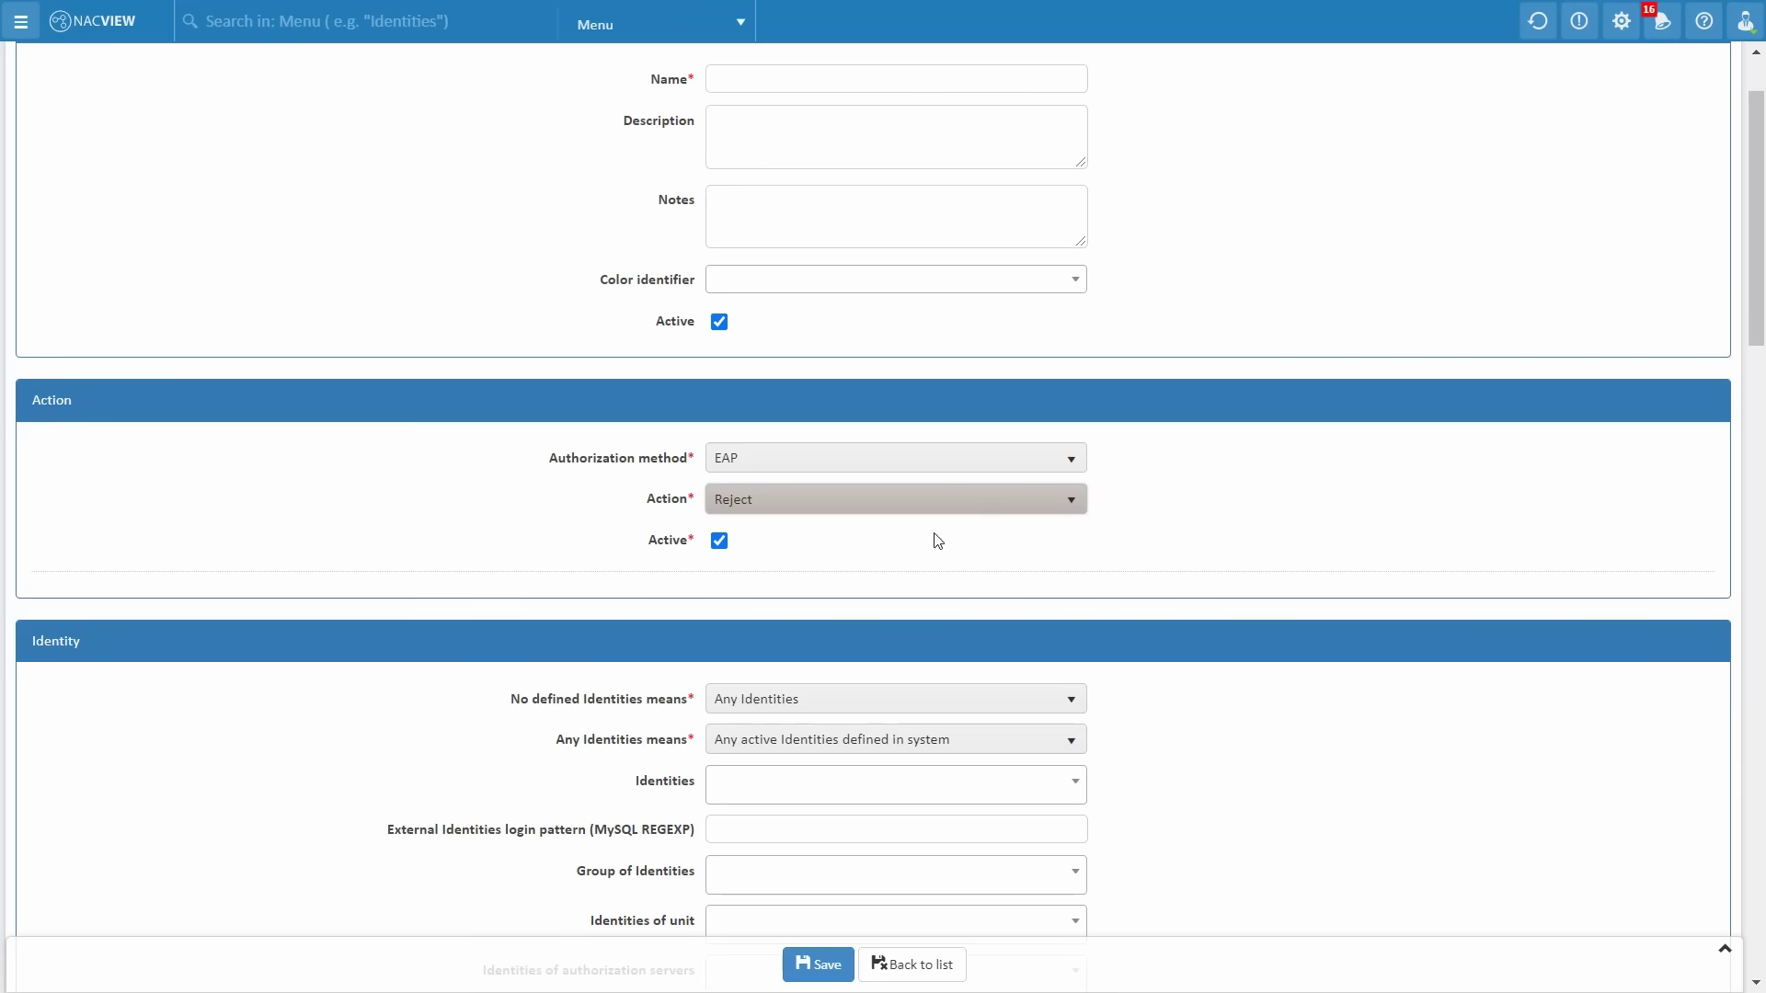
left_click(870, 504)
left_click(814, 552)
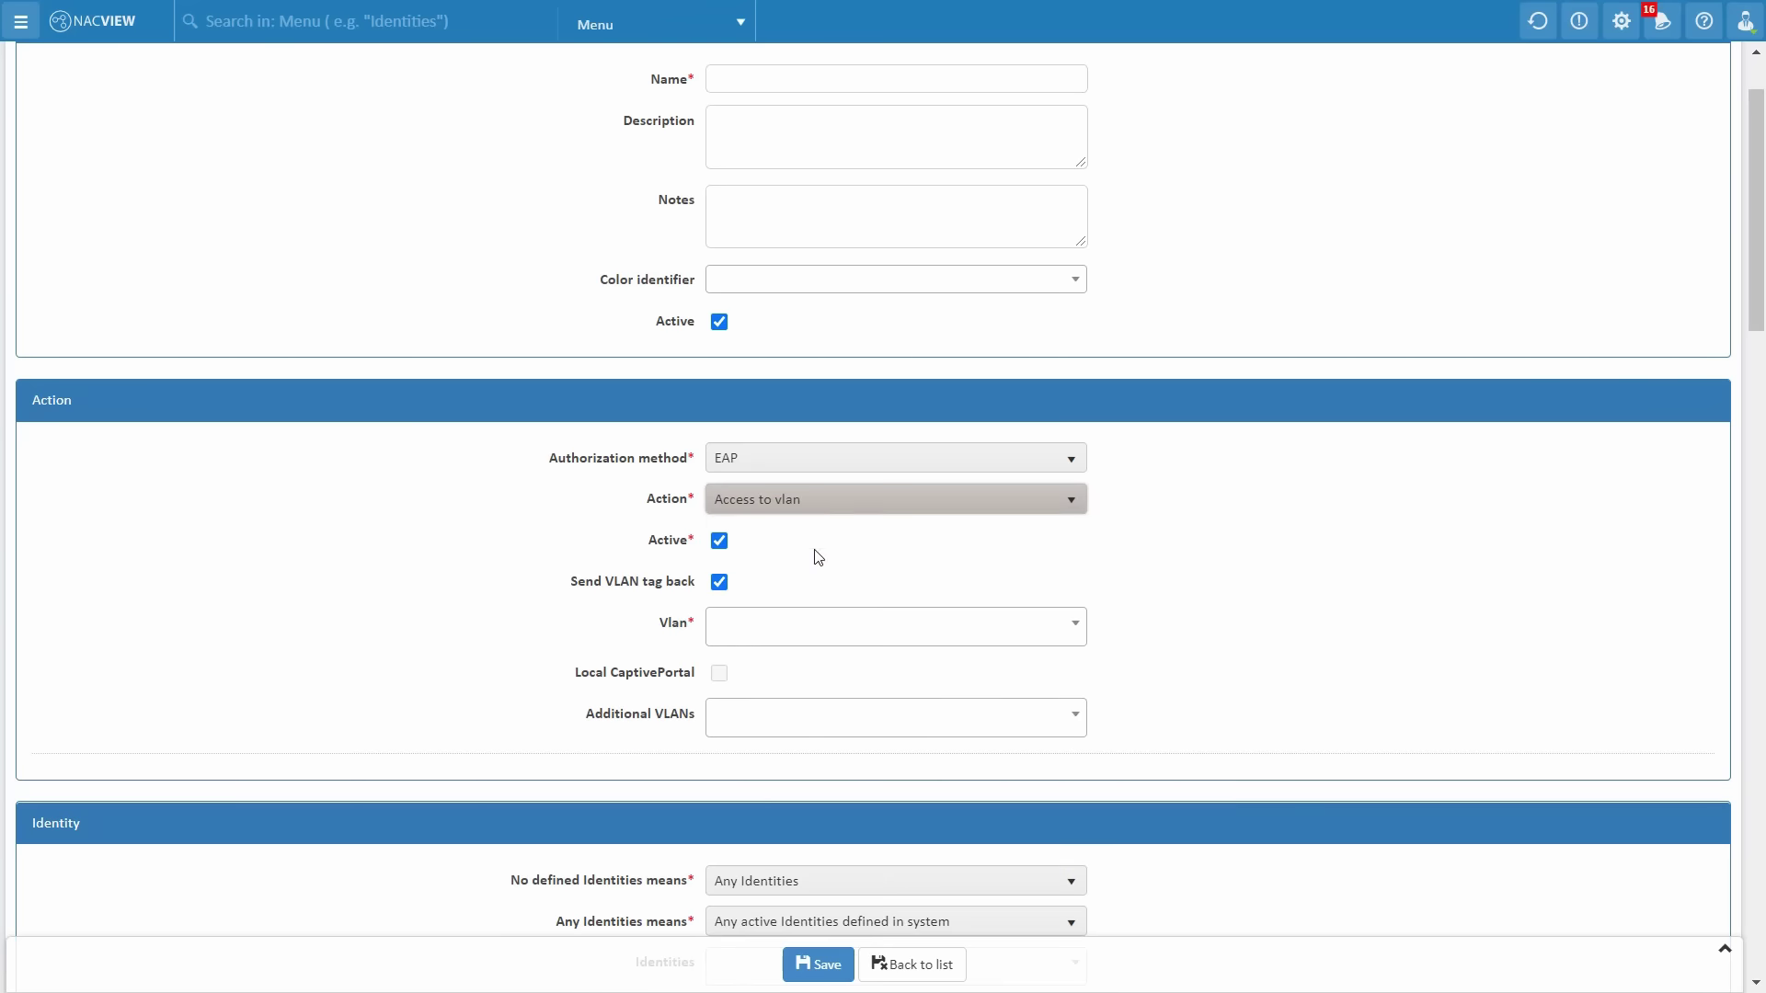
Assign VLAN V30 to the new policy's action
scroll(1048, 584, "down", 1)
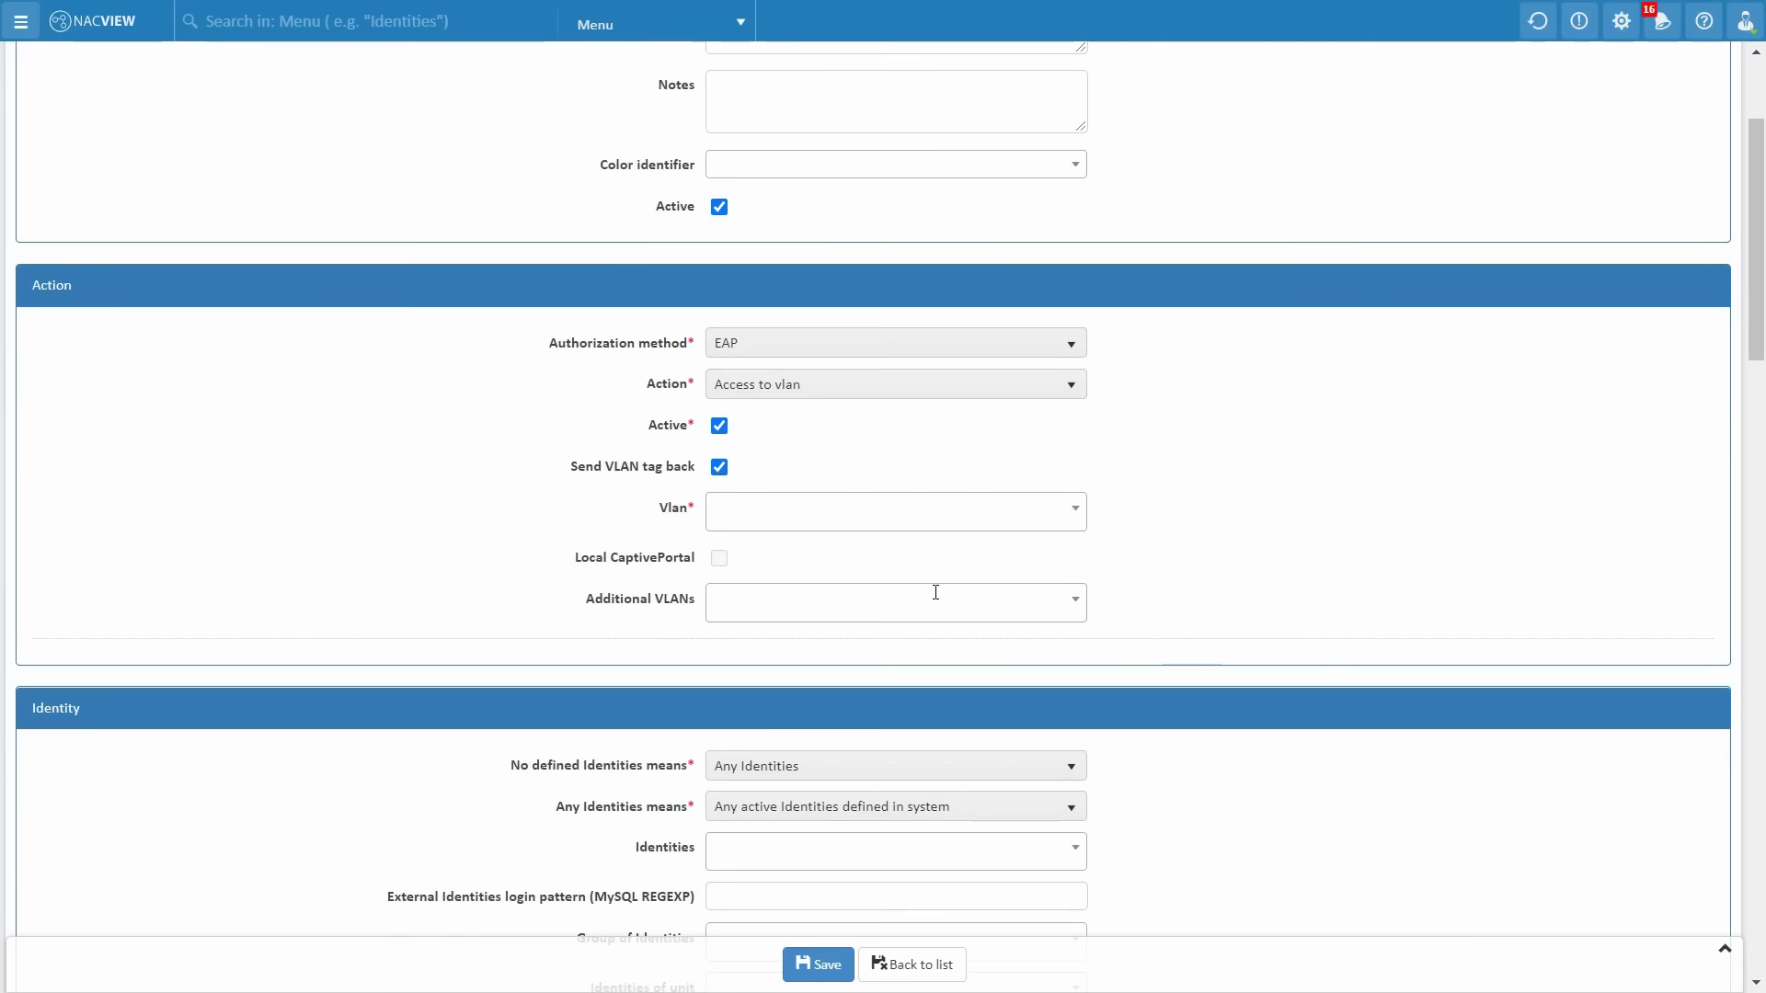
left_click(846, 512)
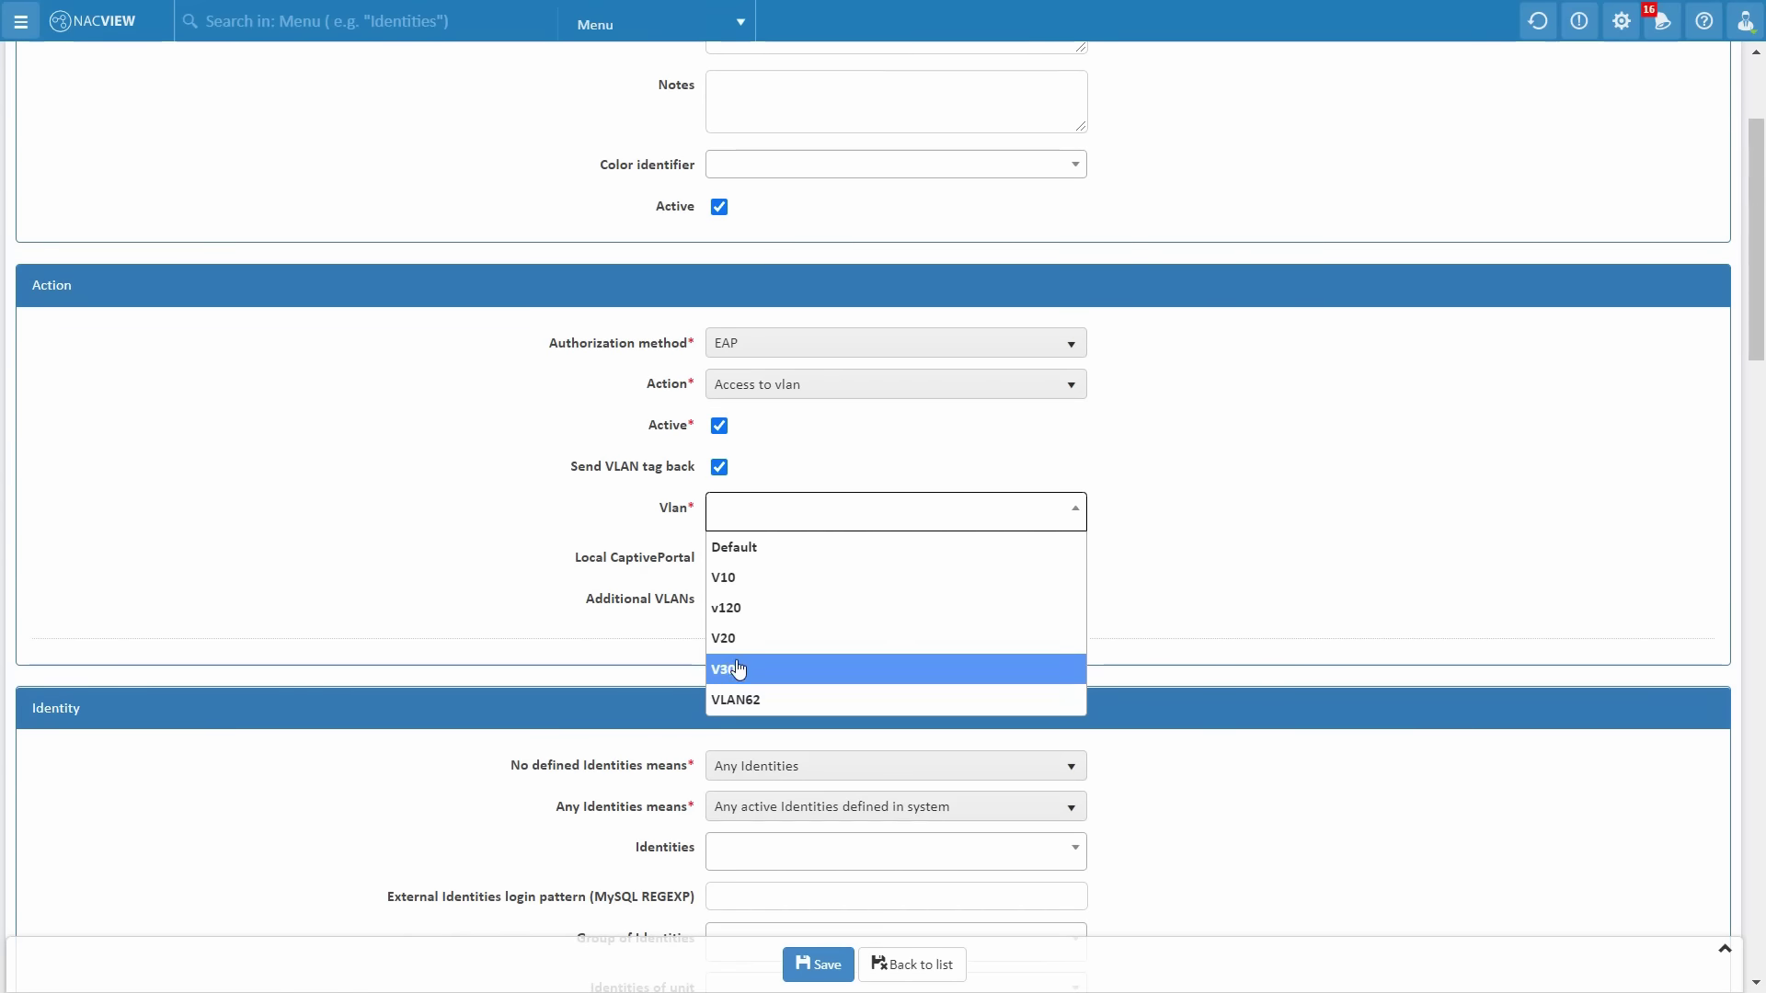
left_click(776, 668)
left_click(1153, 506)
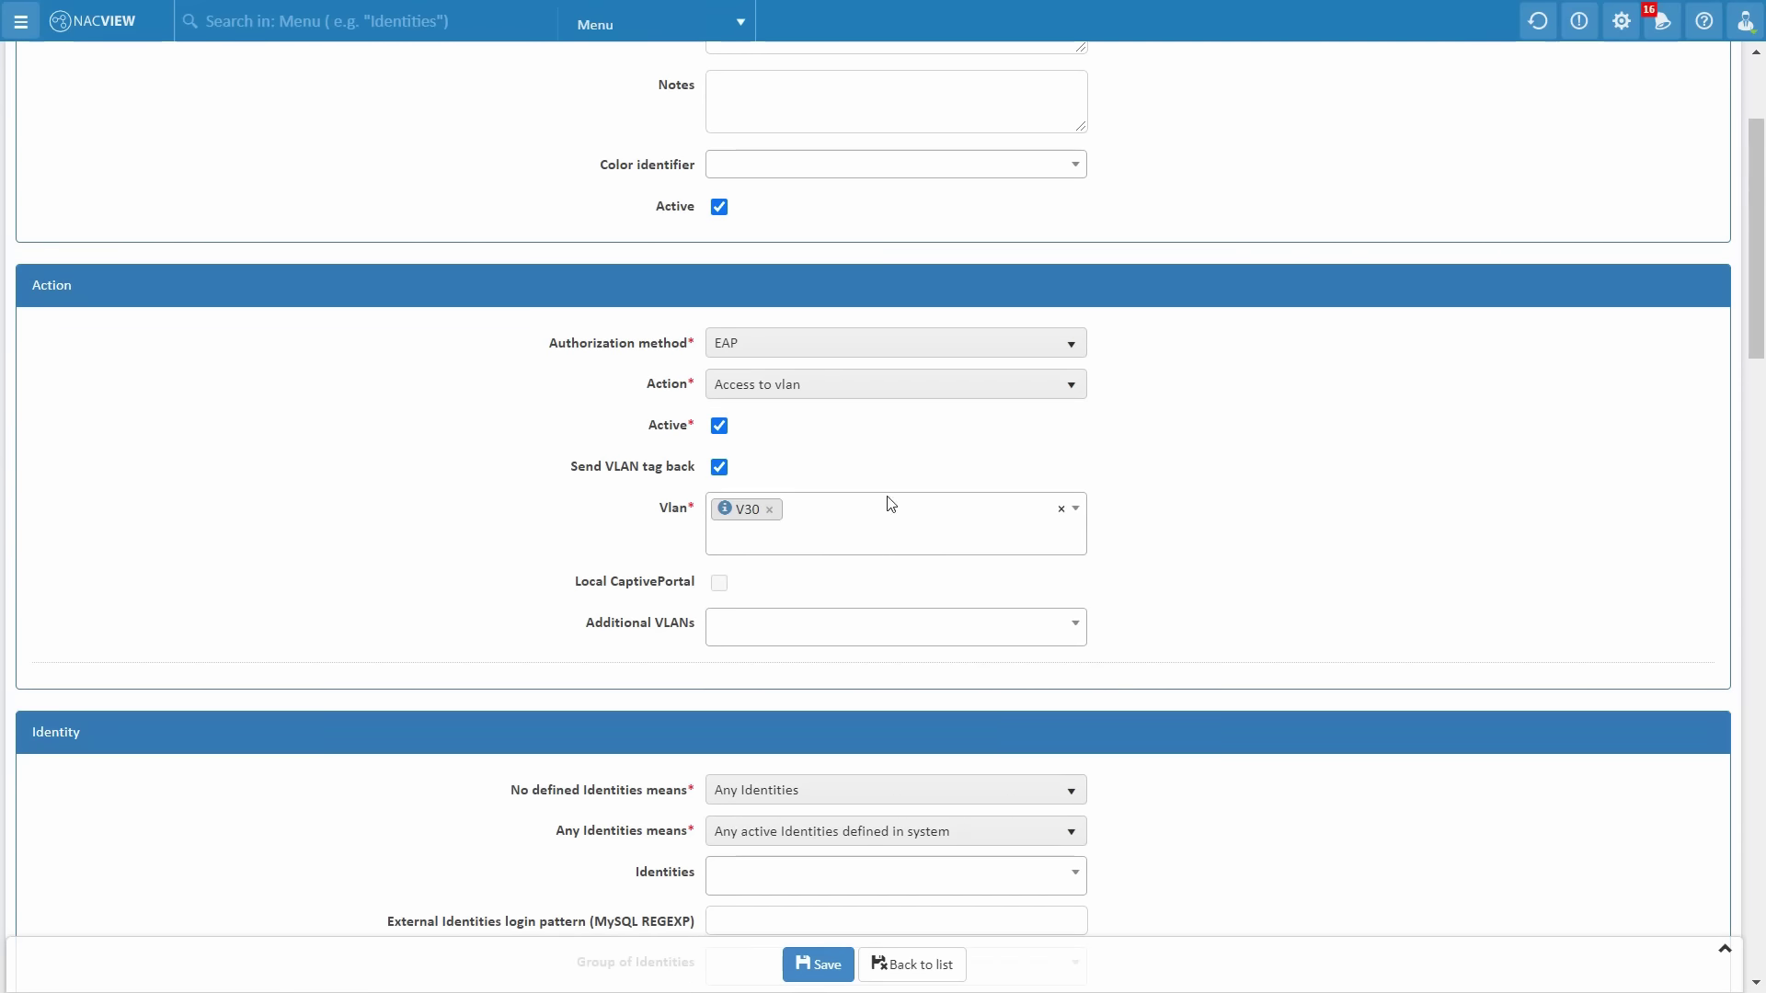
Look through the Identity section's choices for undefined identities, individual identities and identity groups, leaving them as they are
scroll(1103, 562, "down", 1)
scroll(1102, 562, "down", 1)
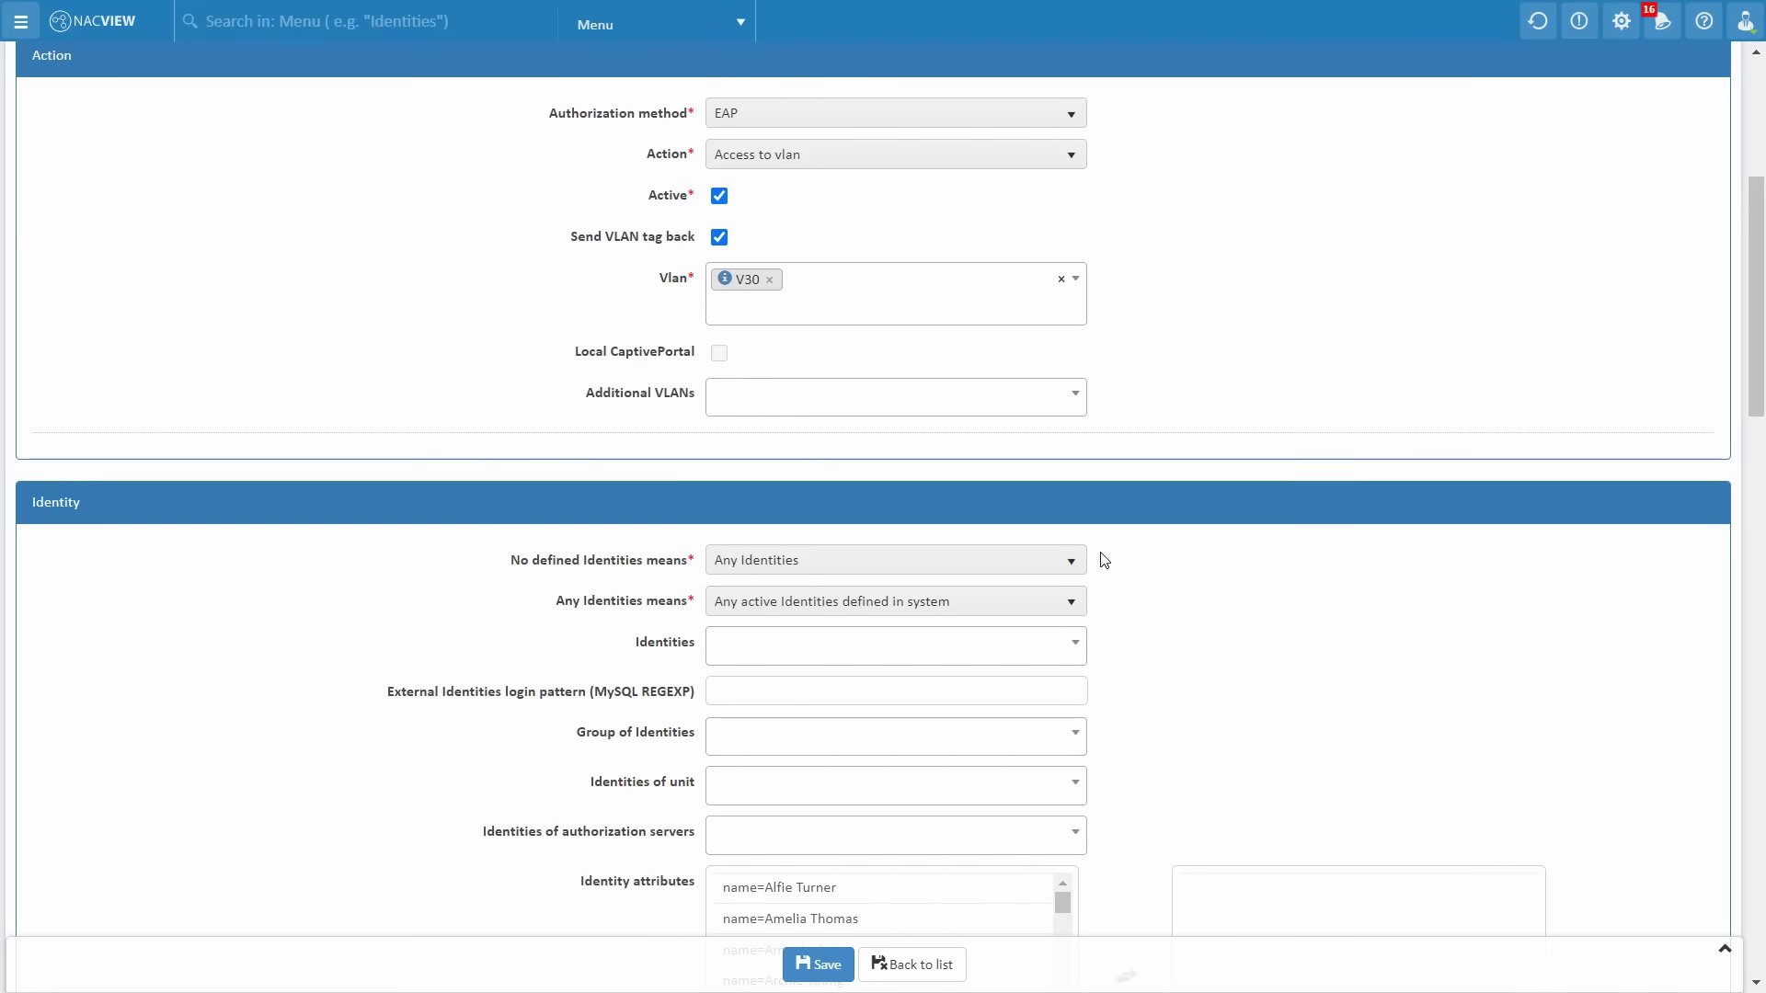
scroll(1103, 562, "down", 2)
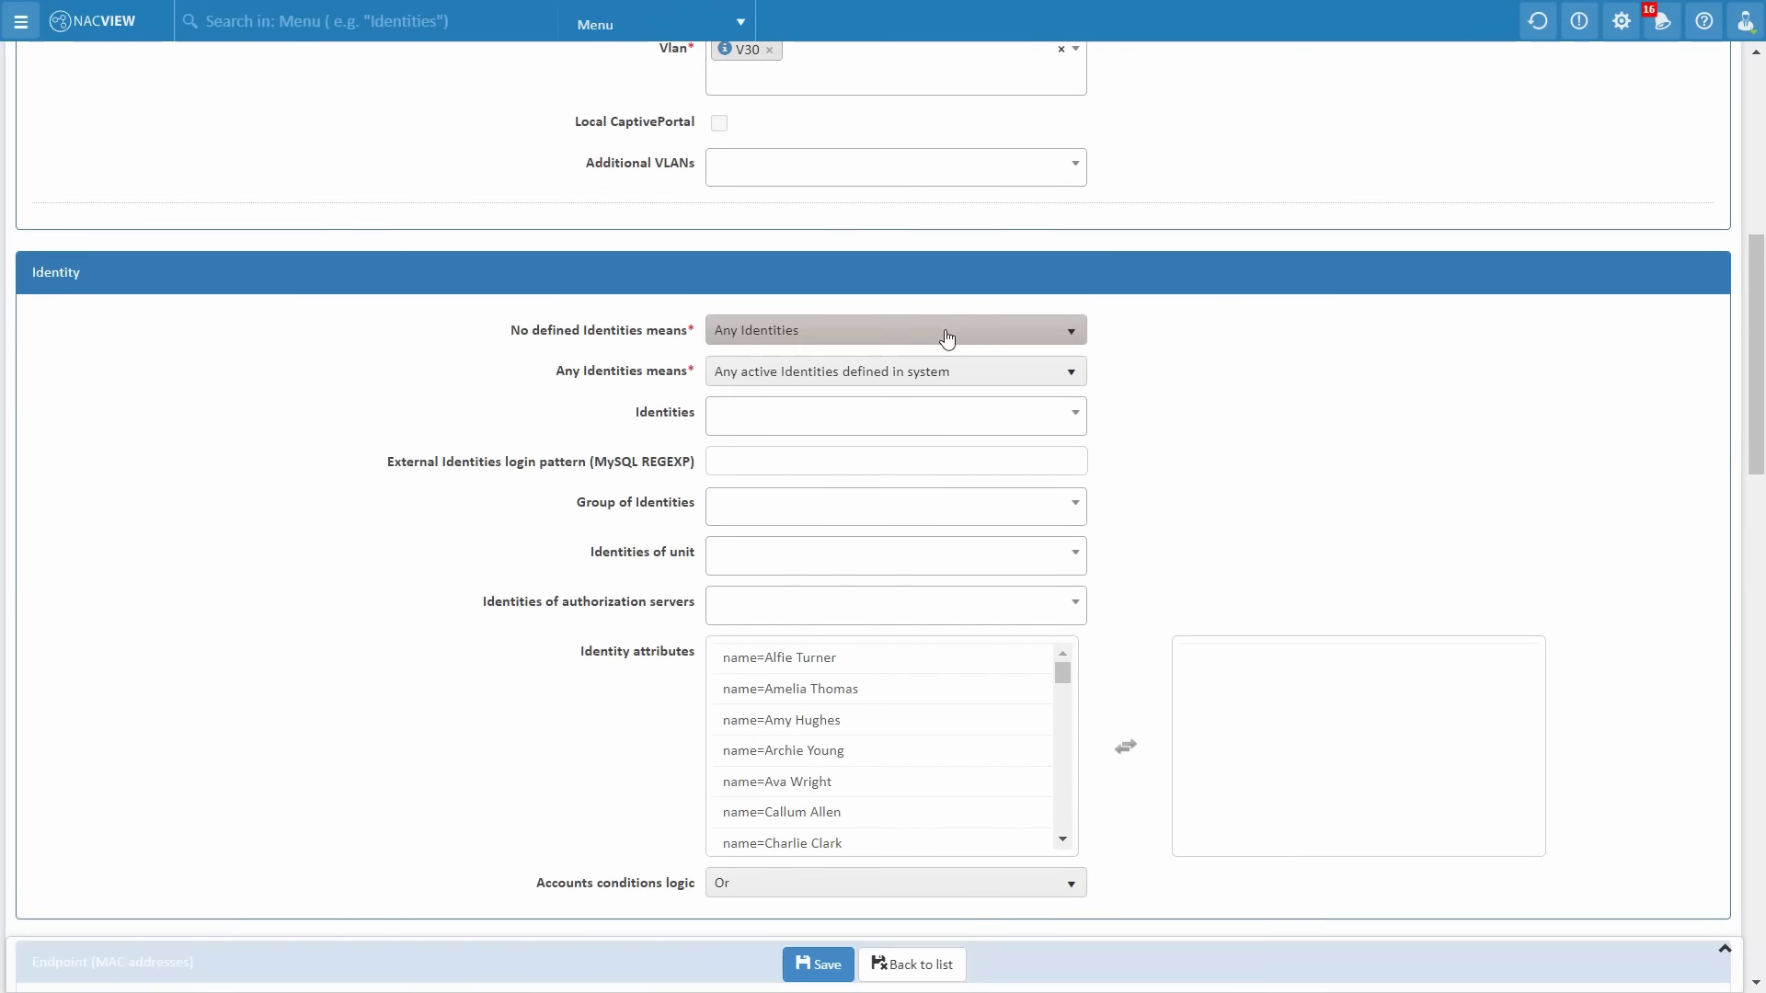
left_click(947, 337)
left_click(946, 333)
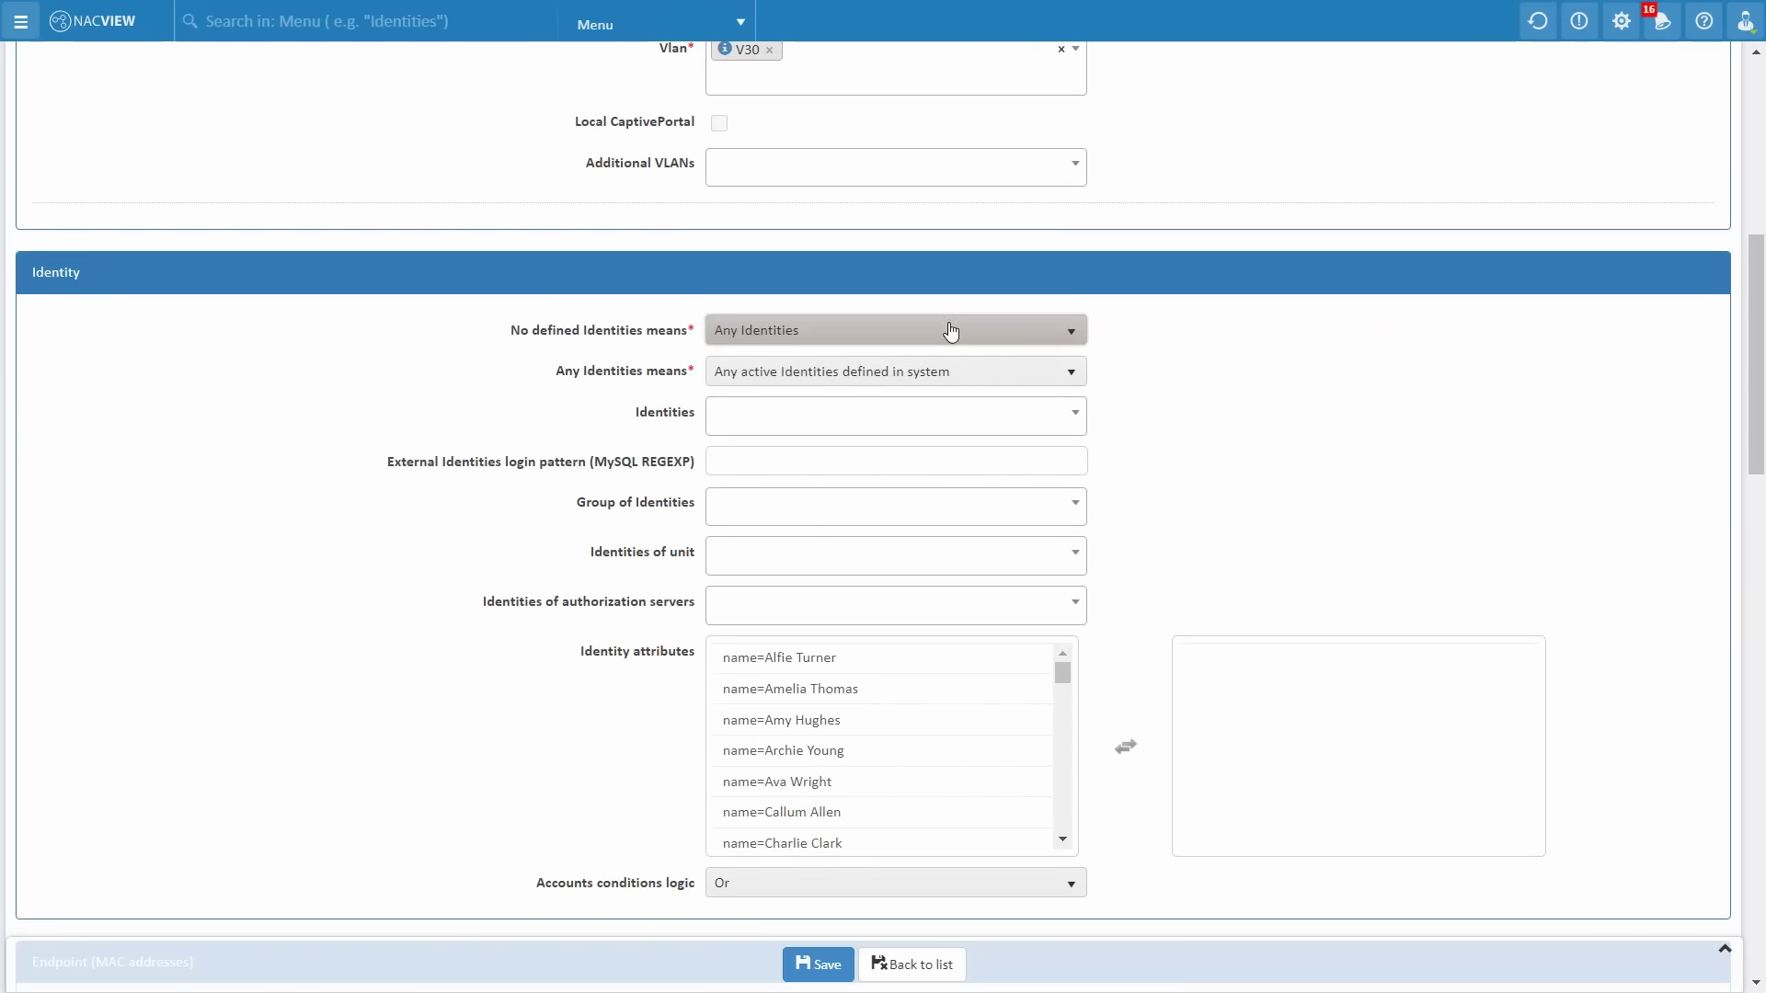
left_click(918, 416)
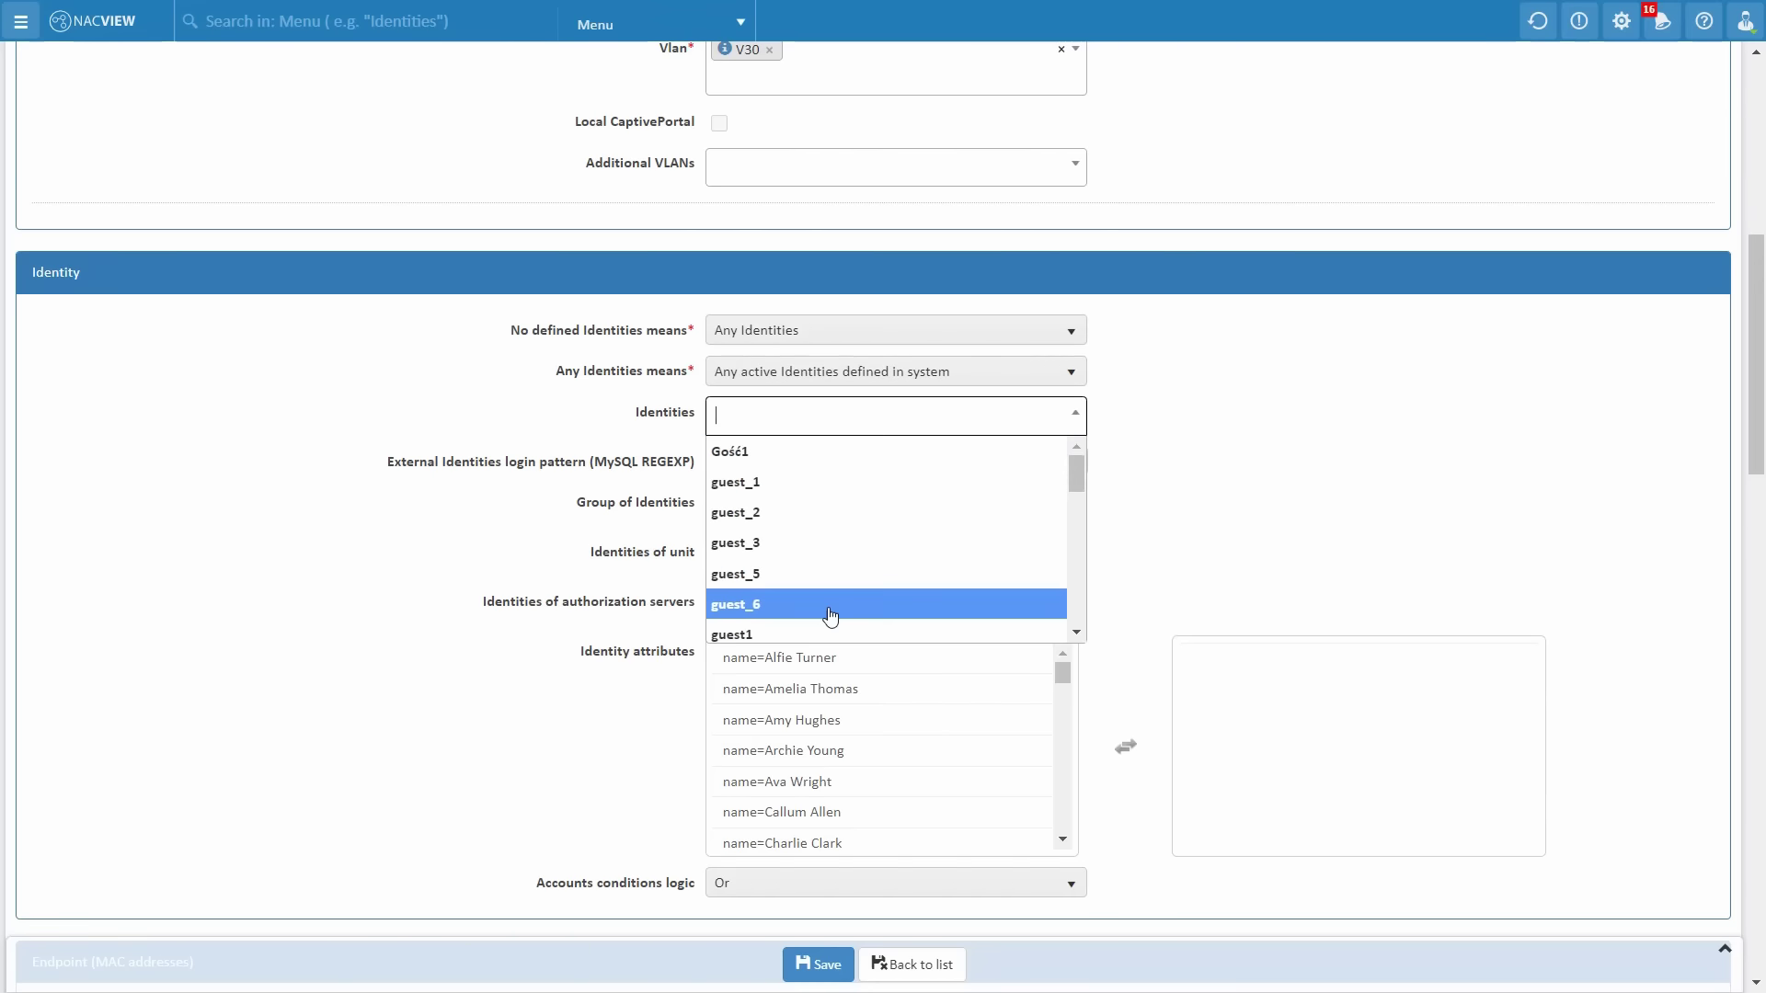
scroll(865, 542, "down", 2)
scroll(864, 543, "down", 6)
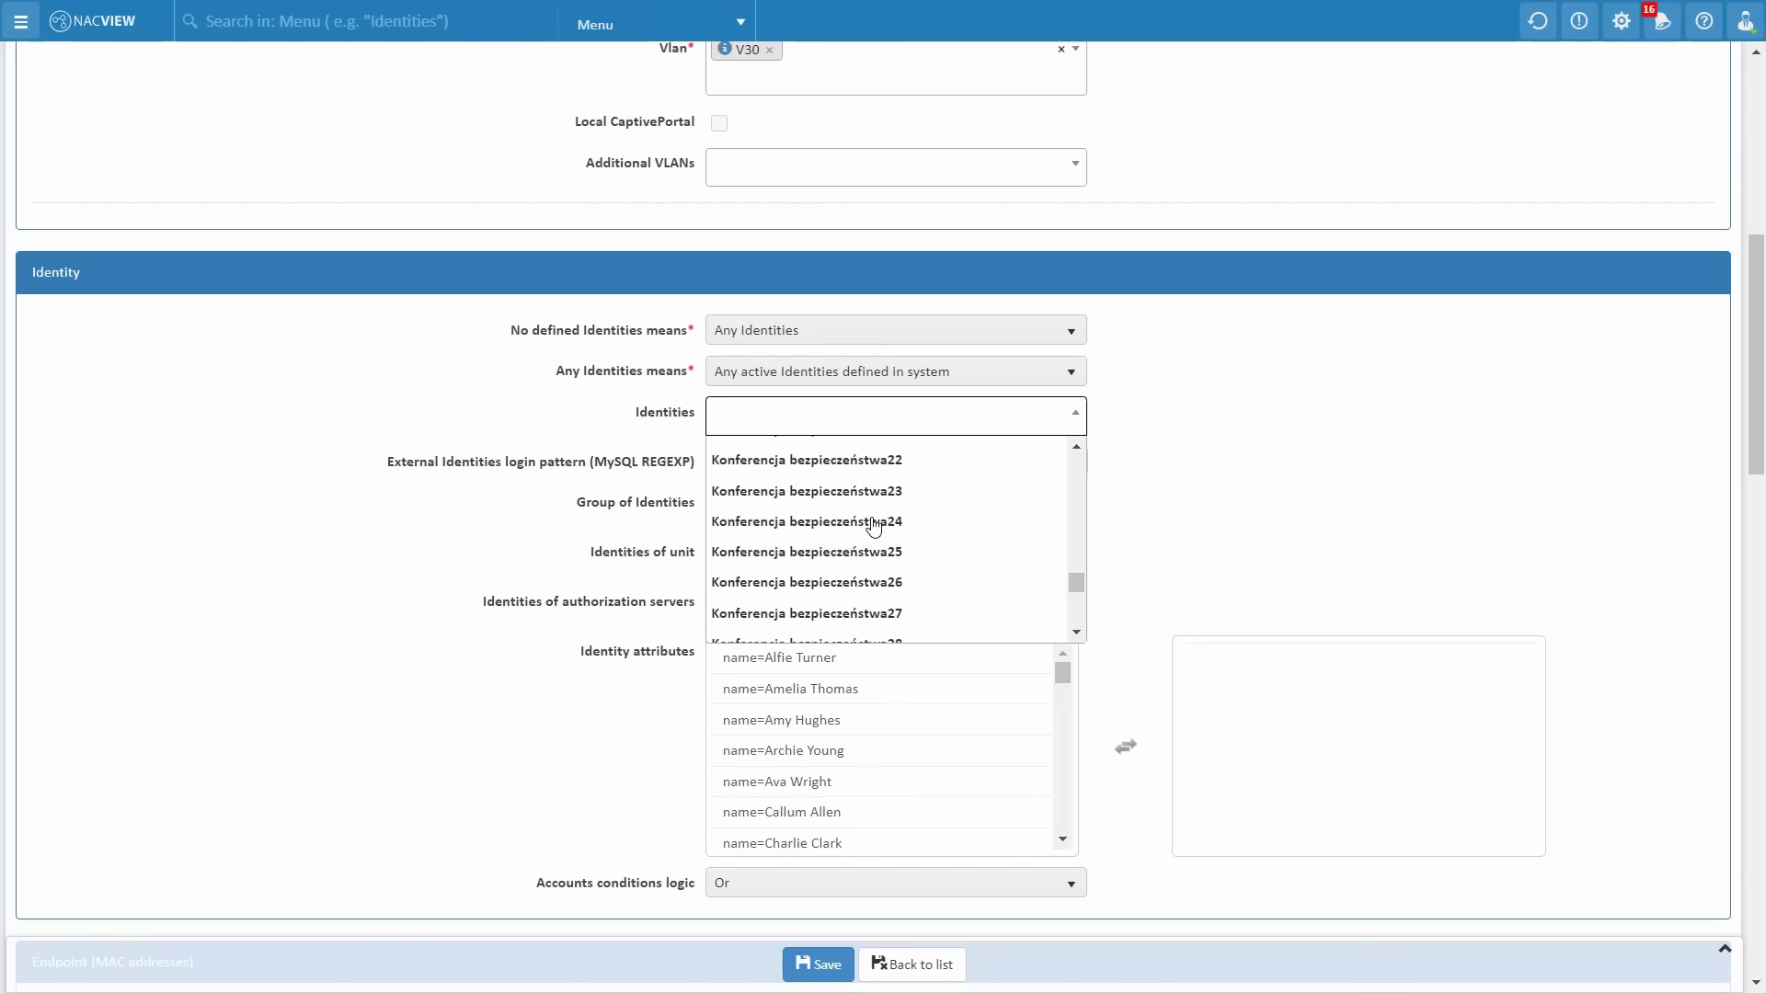
left_click(1186, 468)
left_click(869, 506)
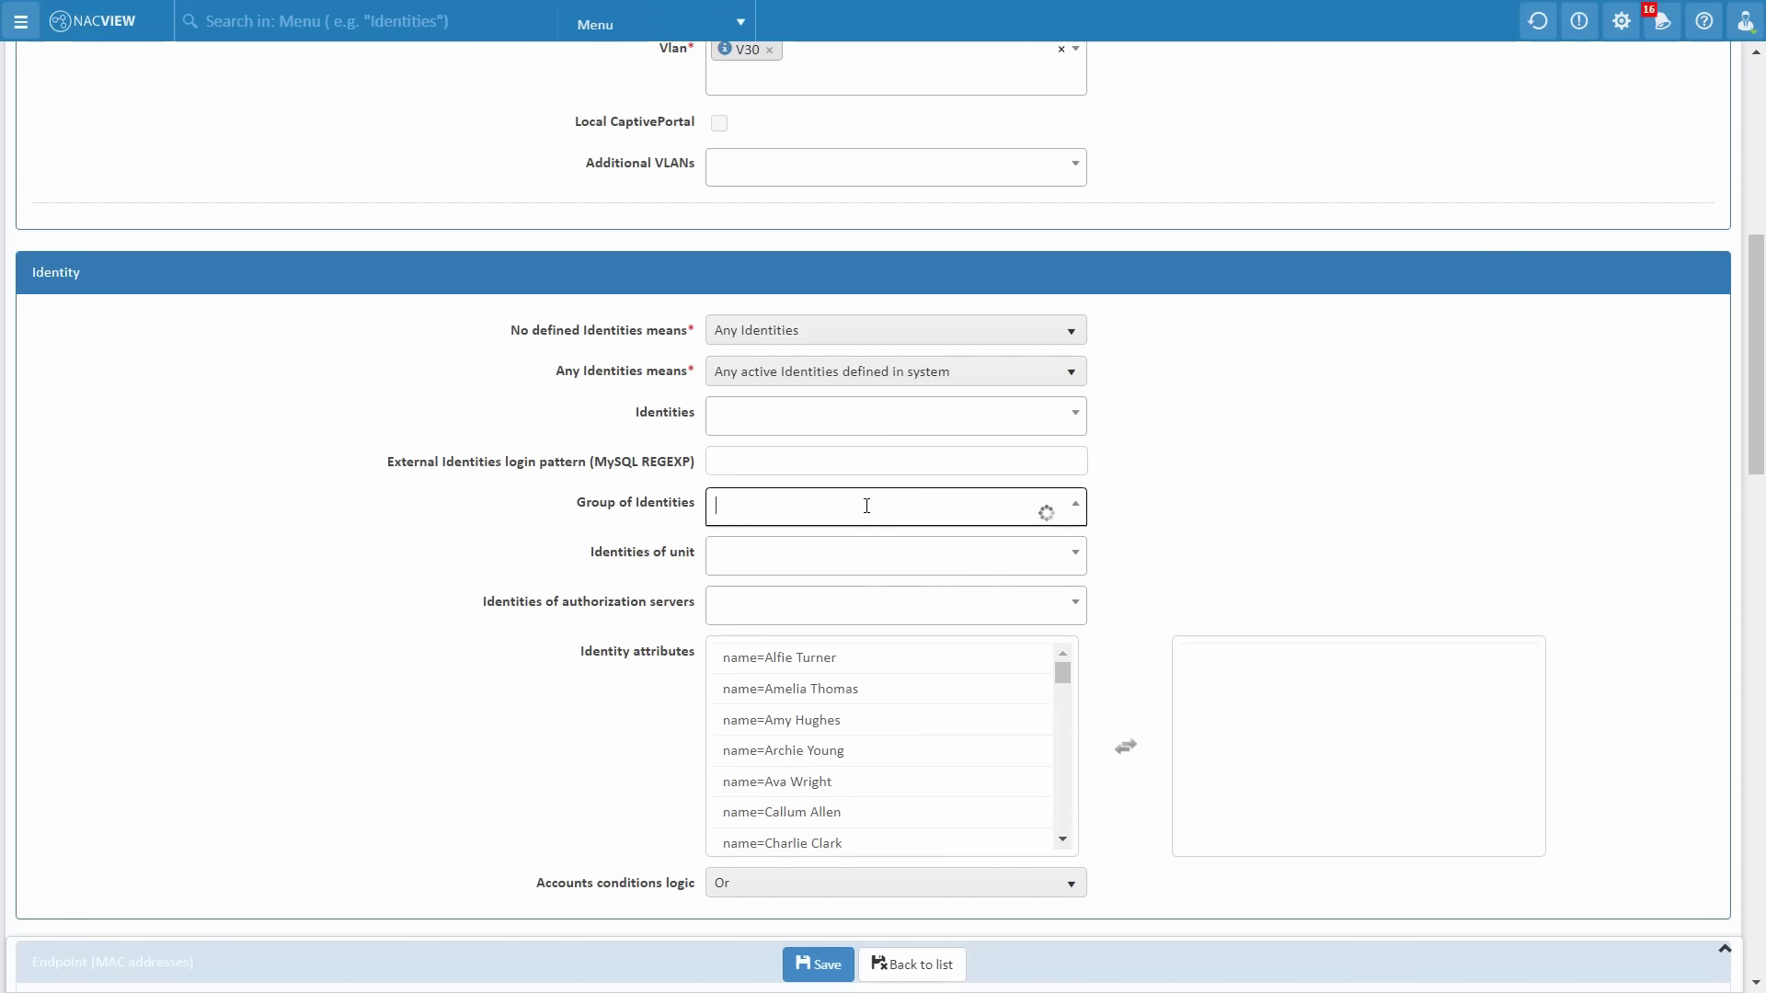
scroll(868, 551, "down", 3)
scroll(876, 587, "down", 3)
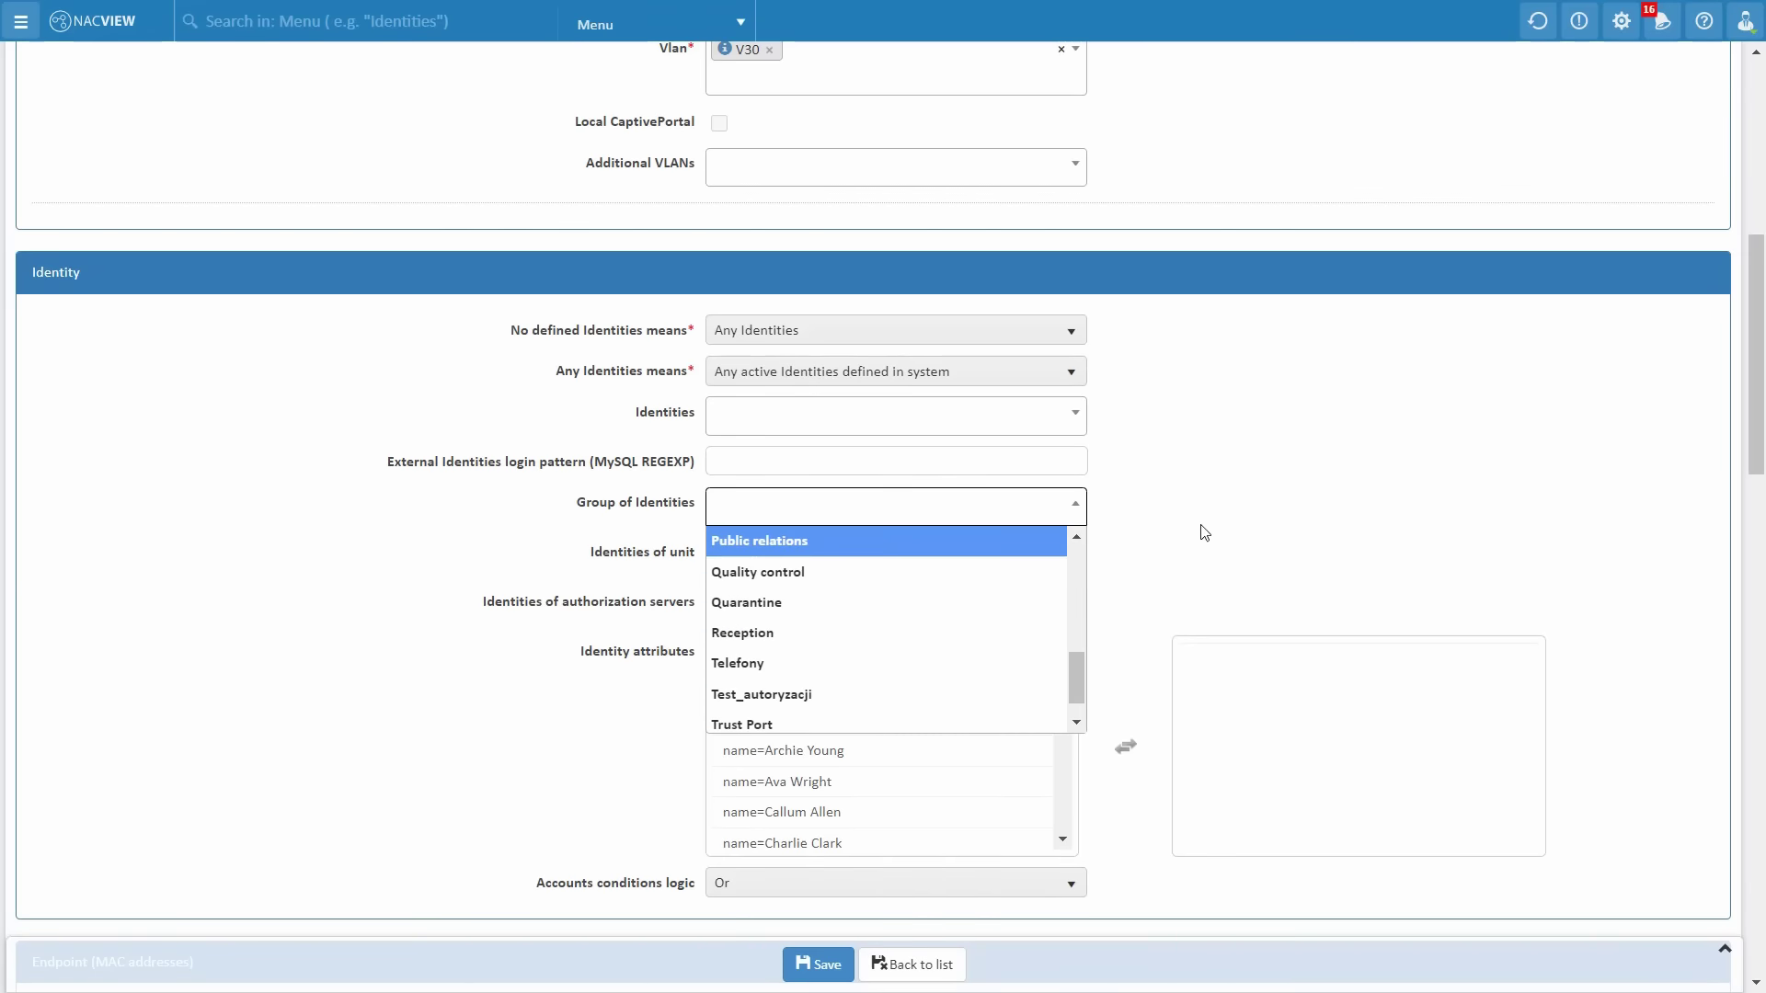
left_click(1036, 537)
Add the Domain Controllers and HelpDesk units to the policy's Identities of unit
left_click(919, 552)
scroll(916, 625, "down", 4)
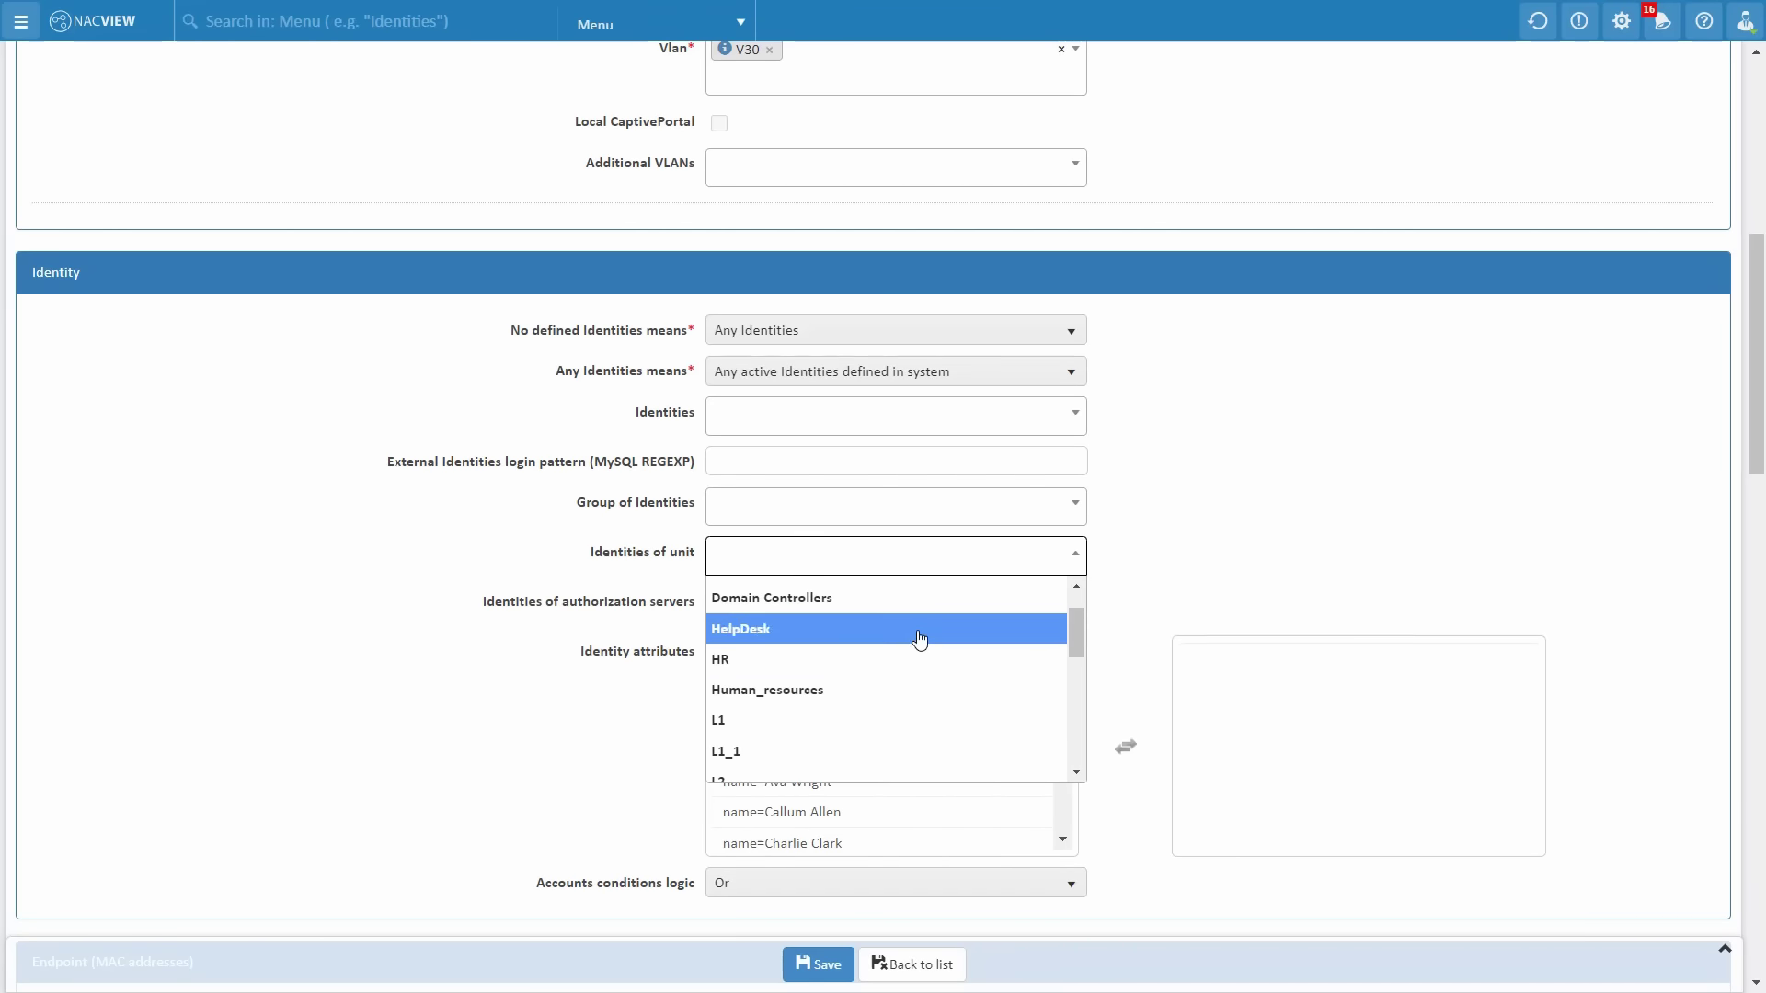
scroll(828, 654, "up", 4)
left_click(773, 667)
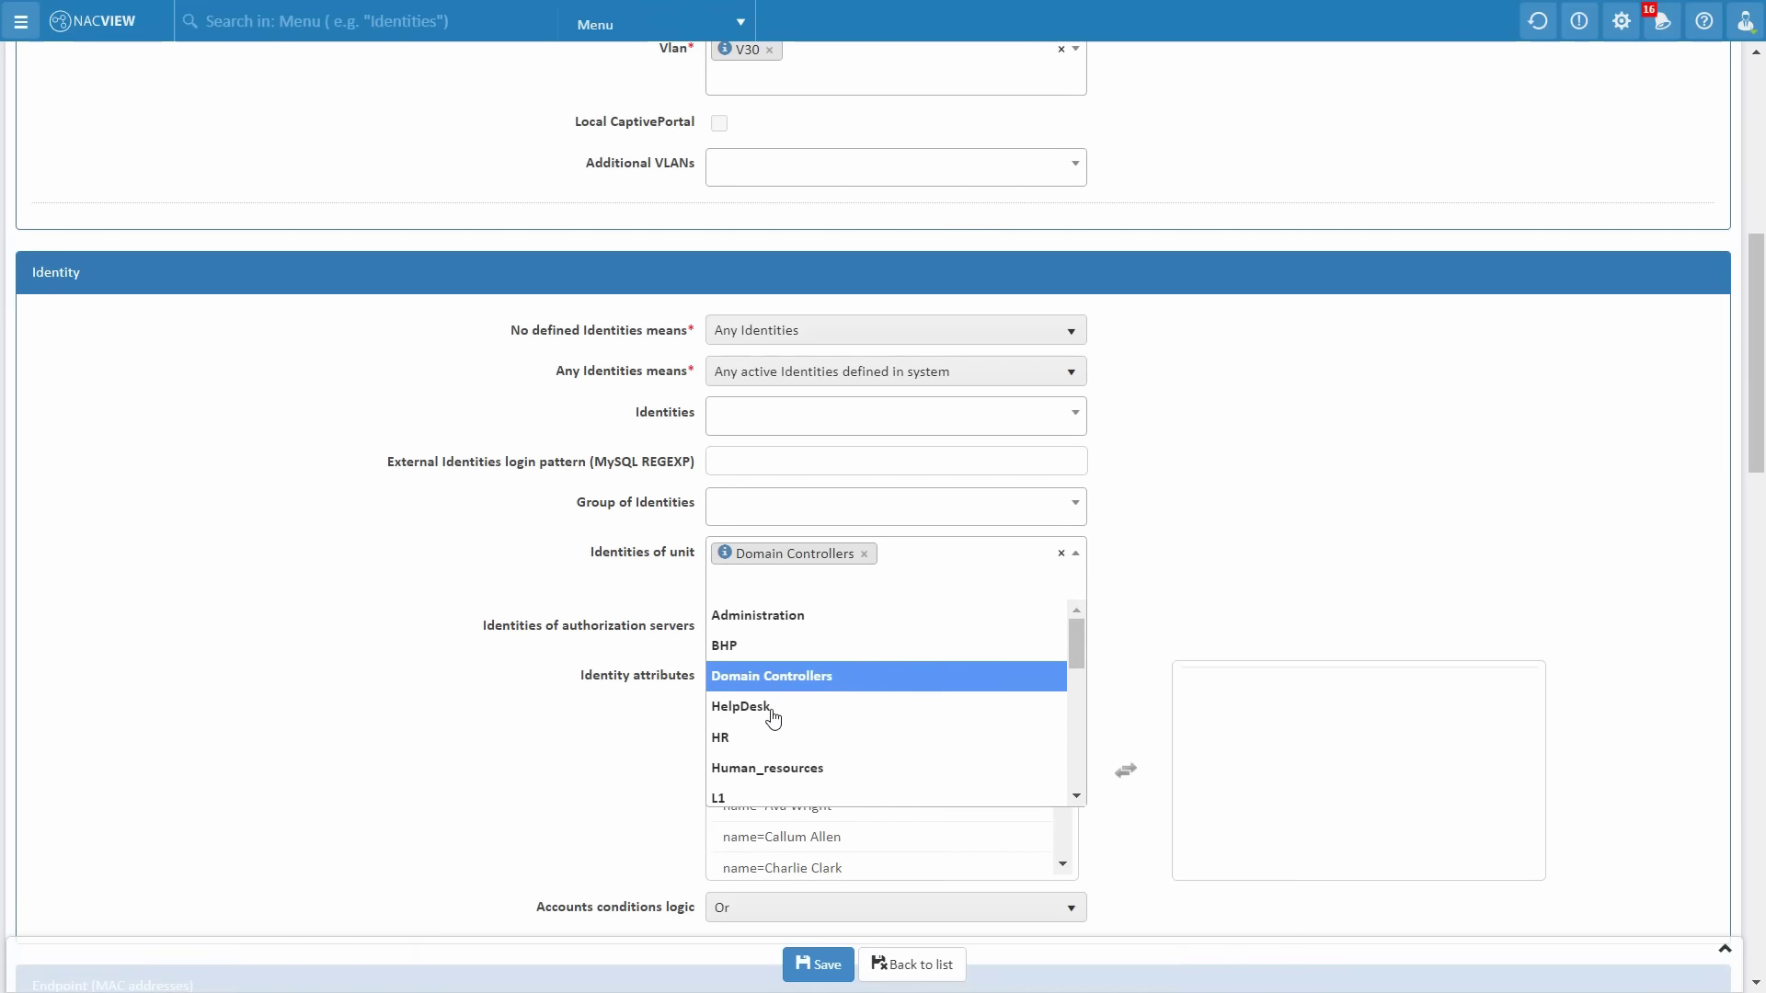
left_click(771, 704)
left_click(1179, 555)
Set the policy's Identities of authorization servers to Identities_Domain_Controllers
scroll(1043, 557, "down", 1)
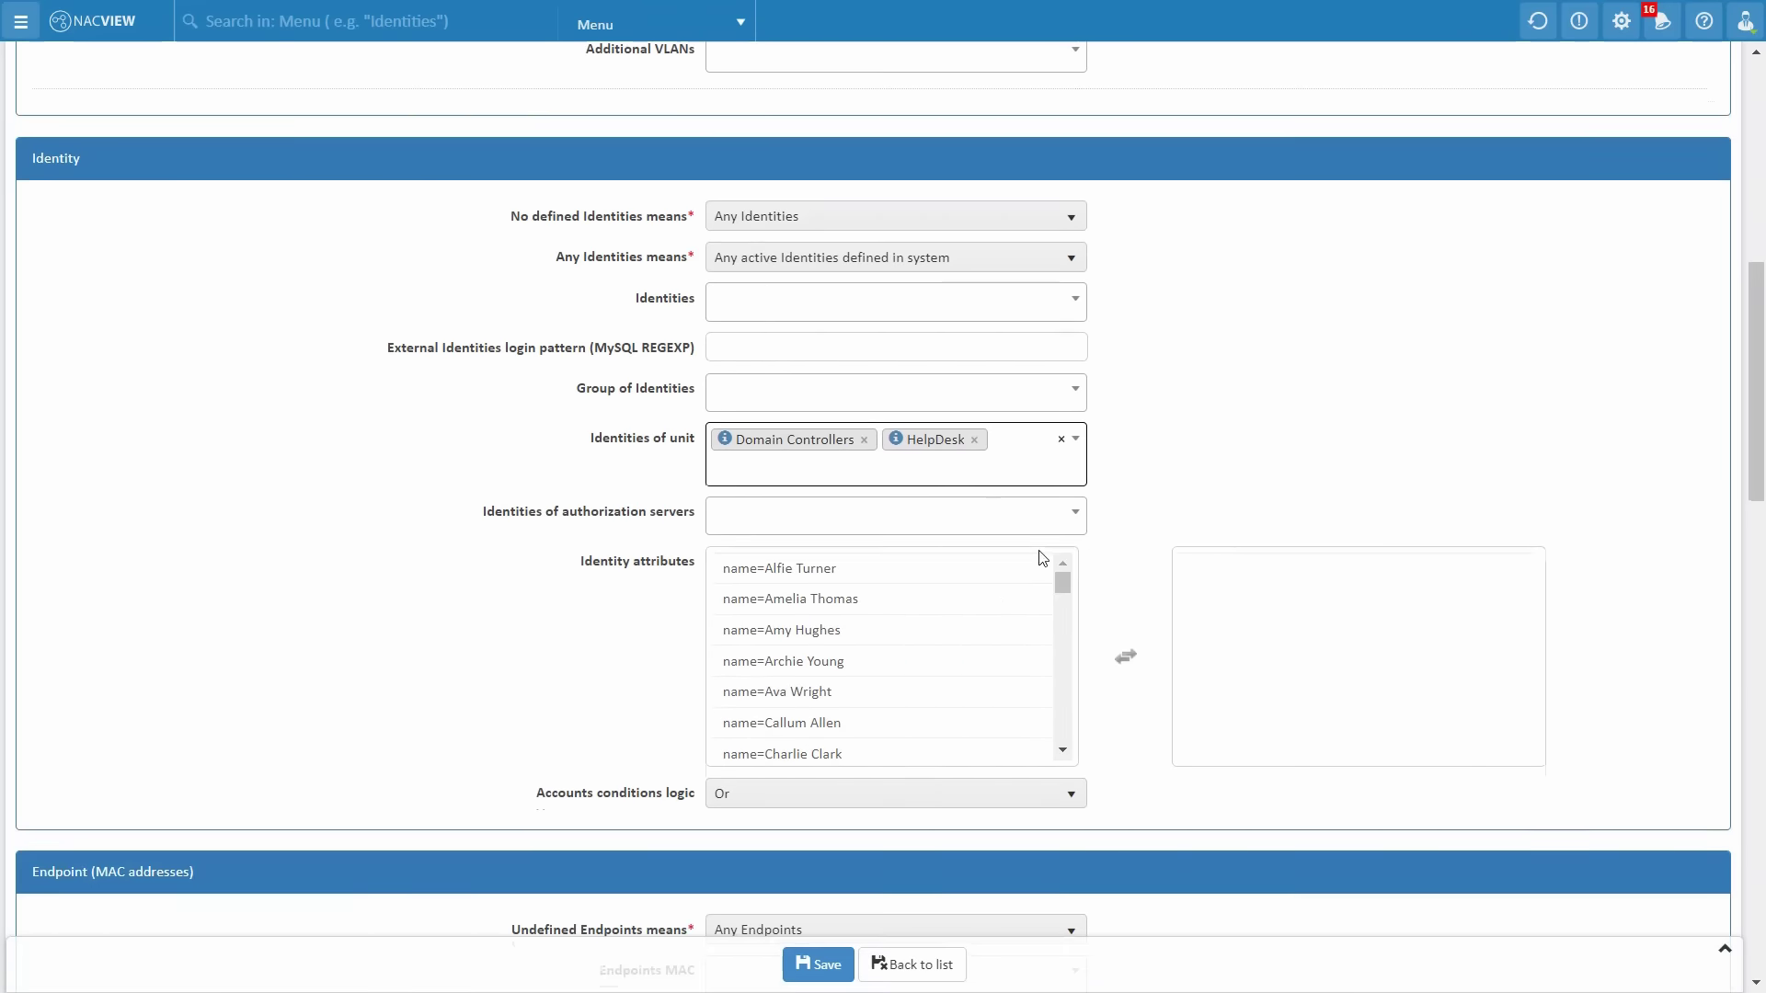
left_click(938, 513)
left_click(837, 614)
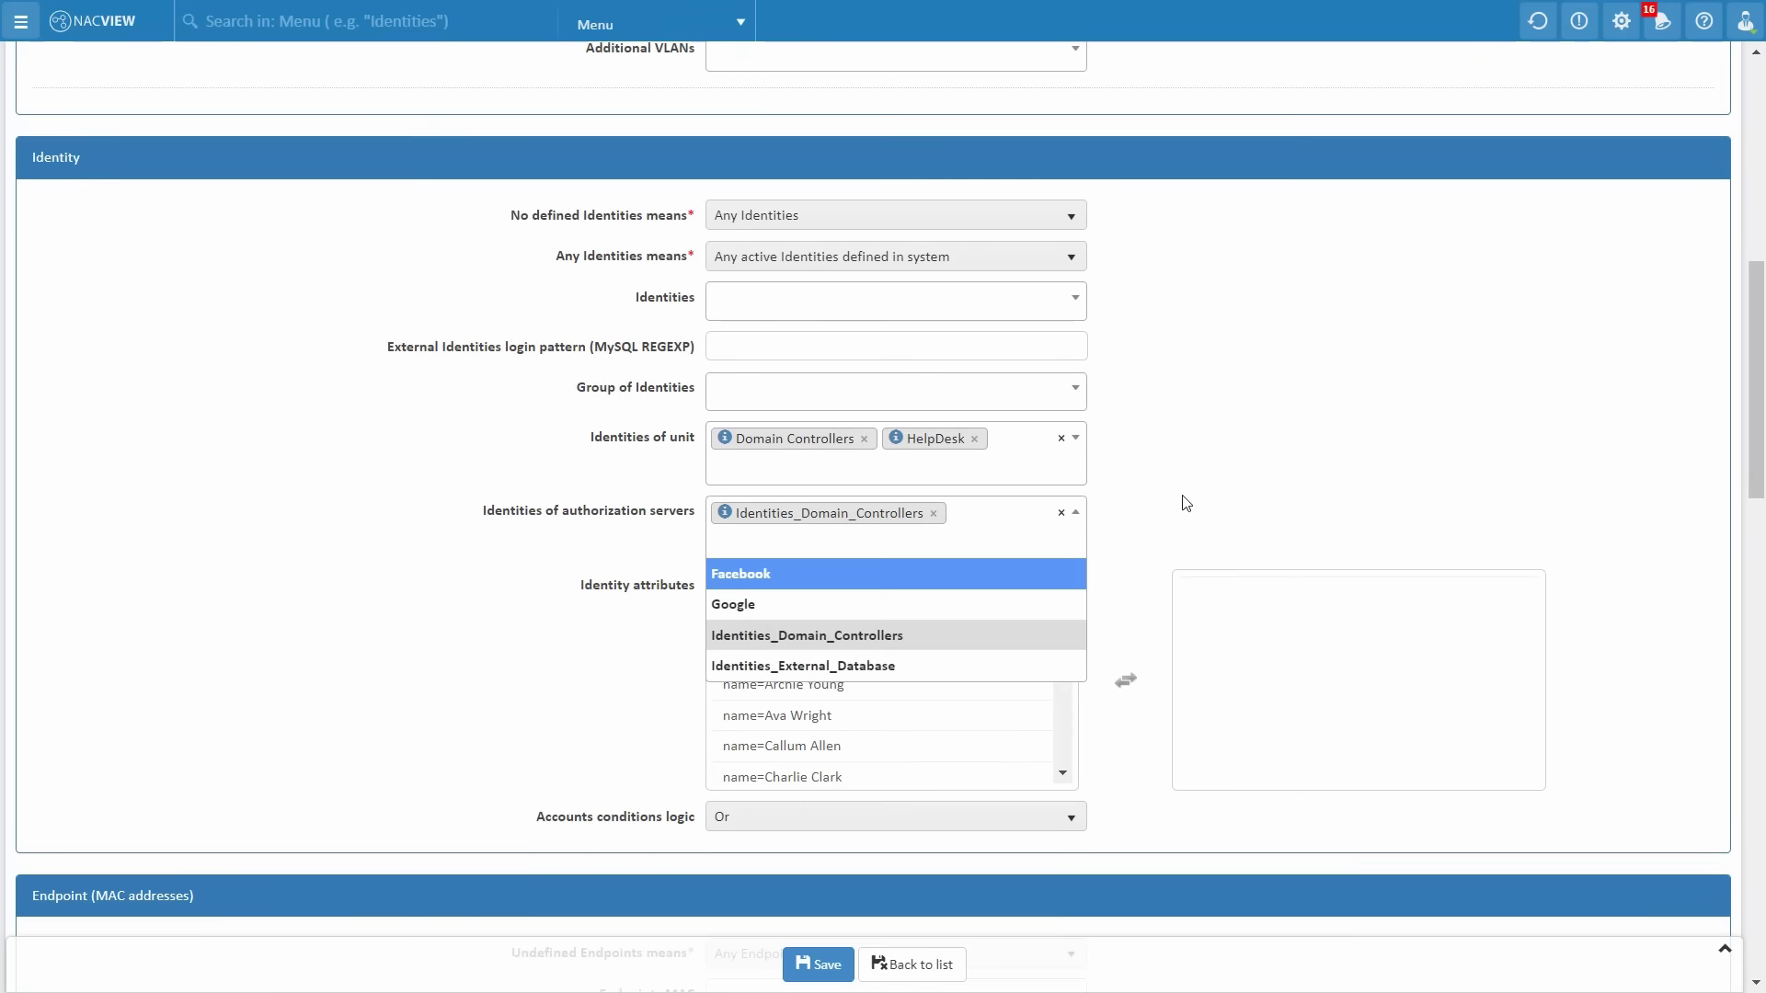
left_click(1177, 508)
Add the third and fifth listed name attributes to the policy's selected identity attributes
scroll(1171, 515, "down", 2)
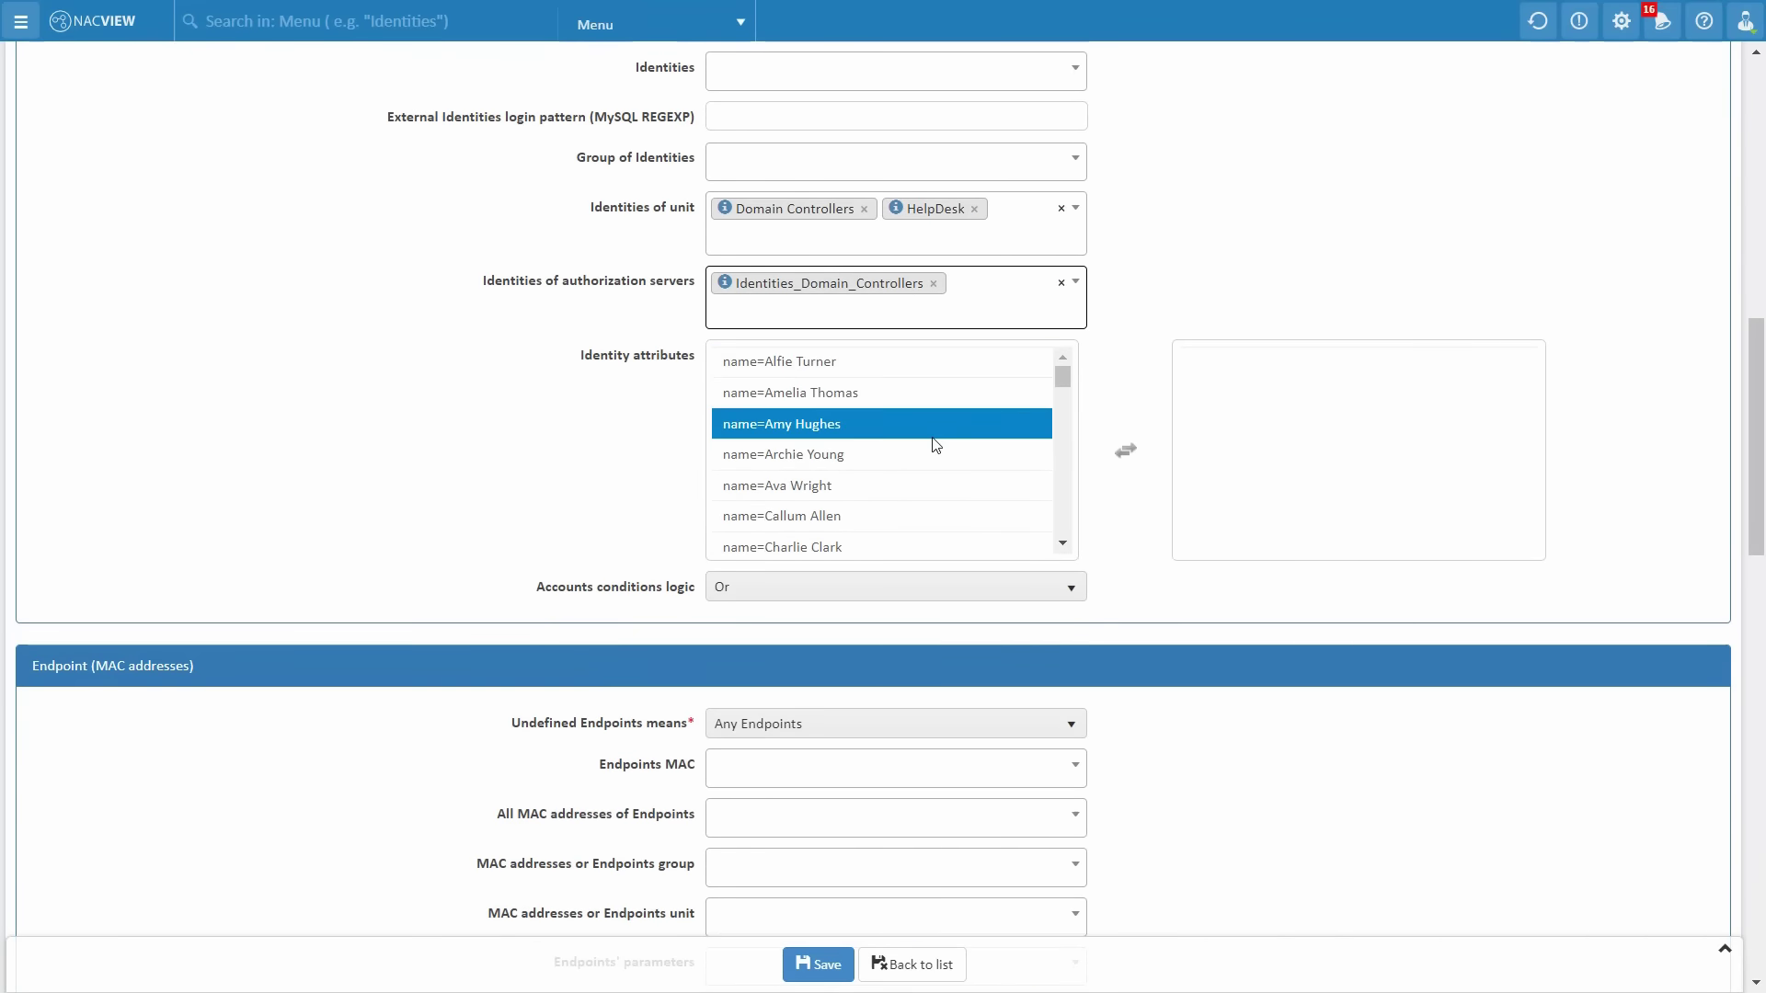
left_click(933, 429)
left_click(920, 460)
scroll(968, 451, "down", 1)
scroll(967, 452, "down", 3)
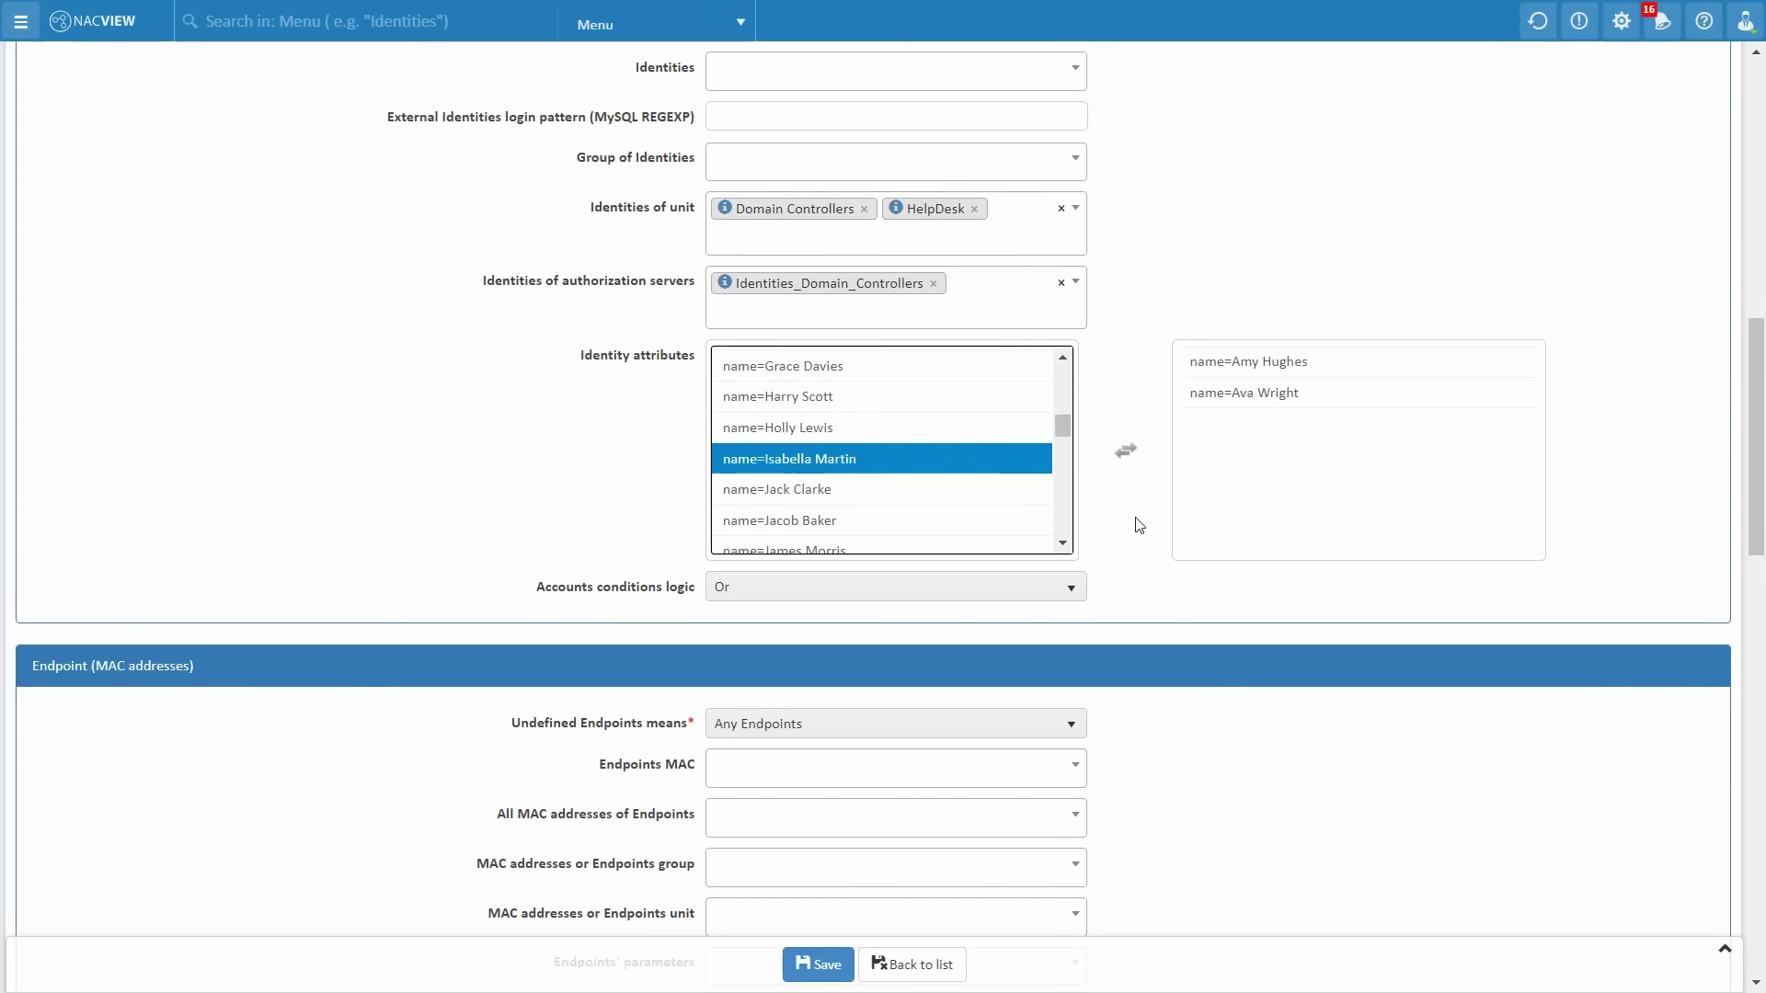
Look through the Endpoint section's choices for undefined endpoints and endpoint MAC addresses, leaving them as they are
scroll(1155, 544, "down", 3)
scroll(1159, 539, "down", 2)
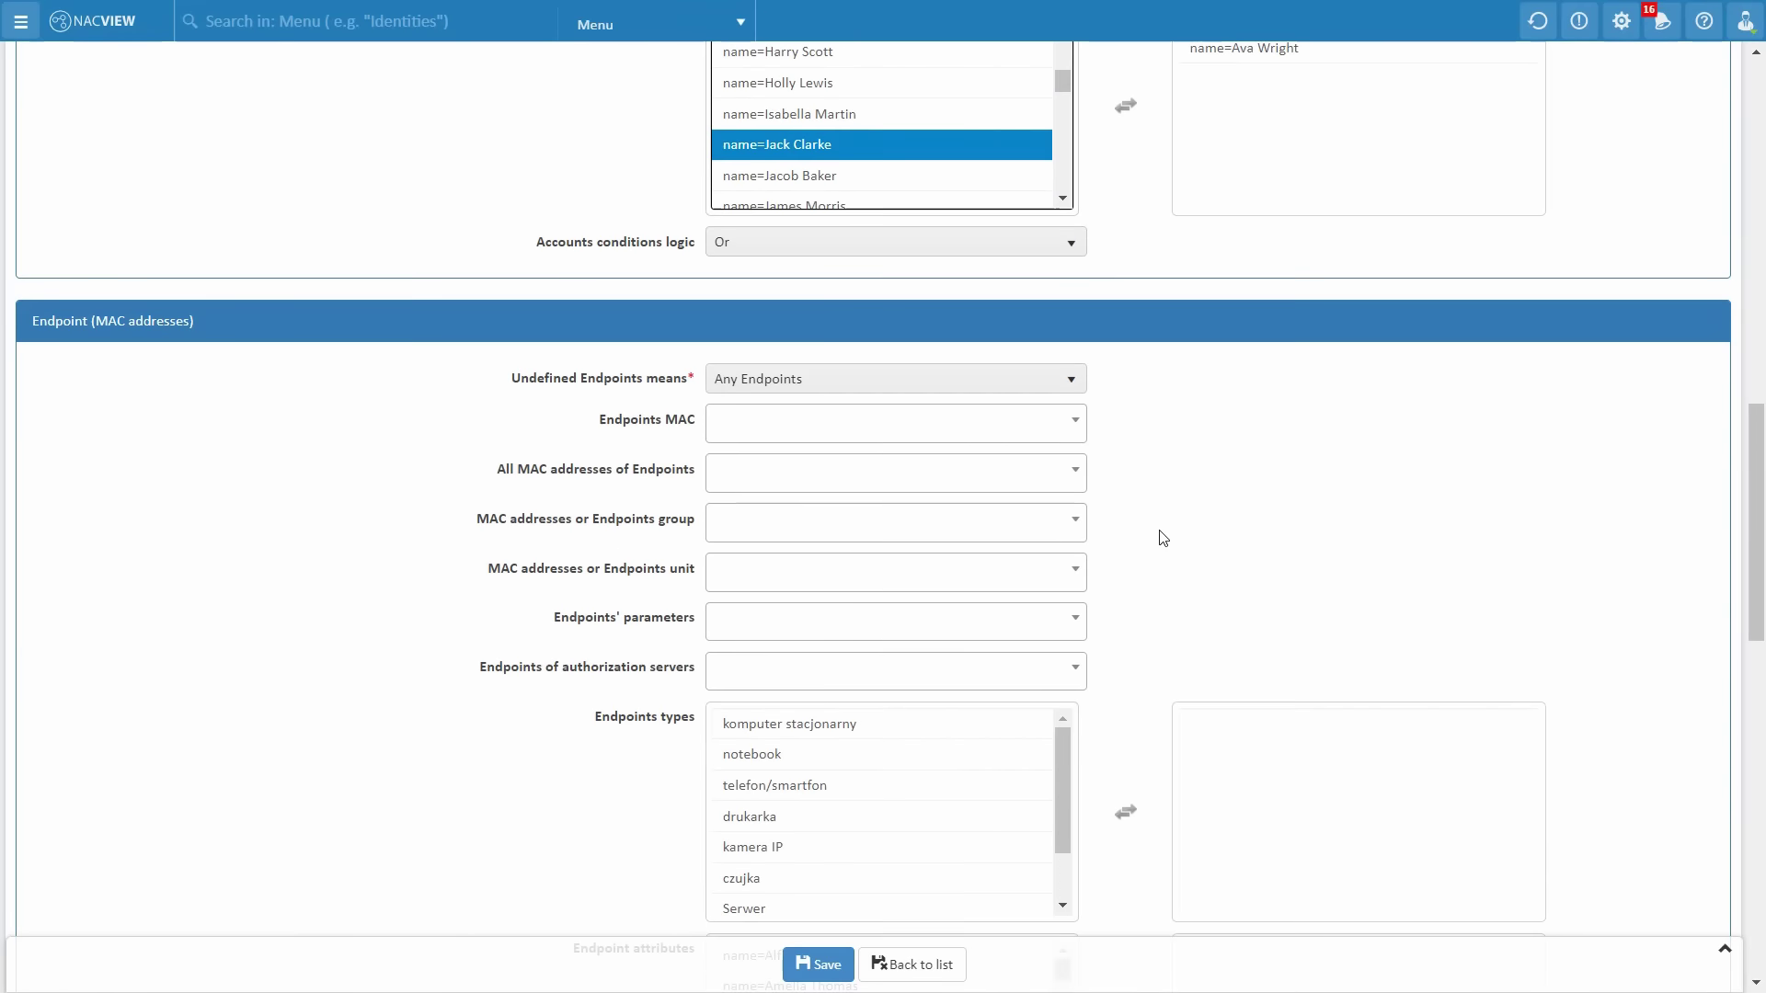
left_click(982, 268)
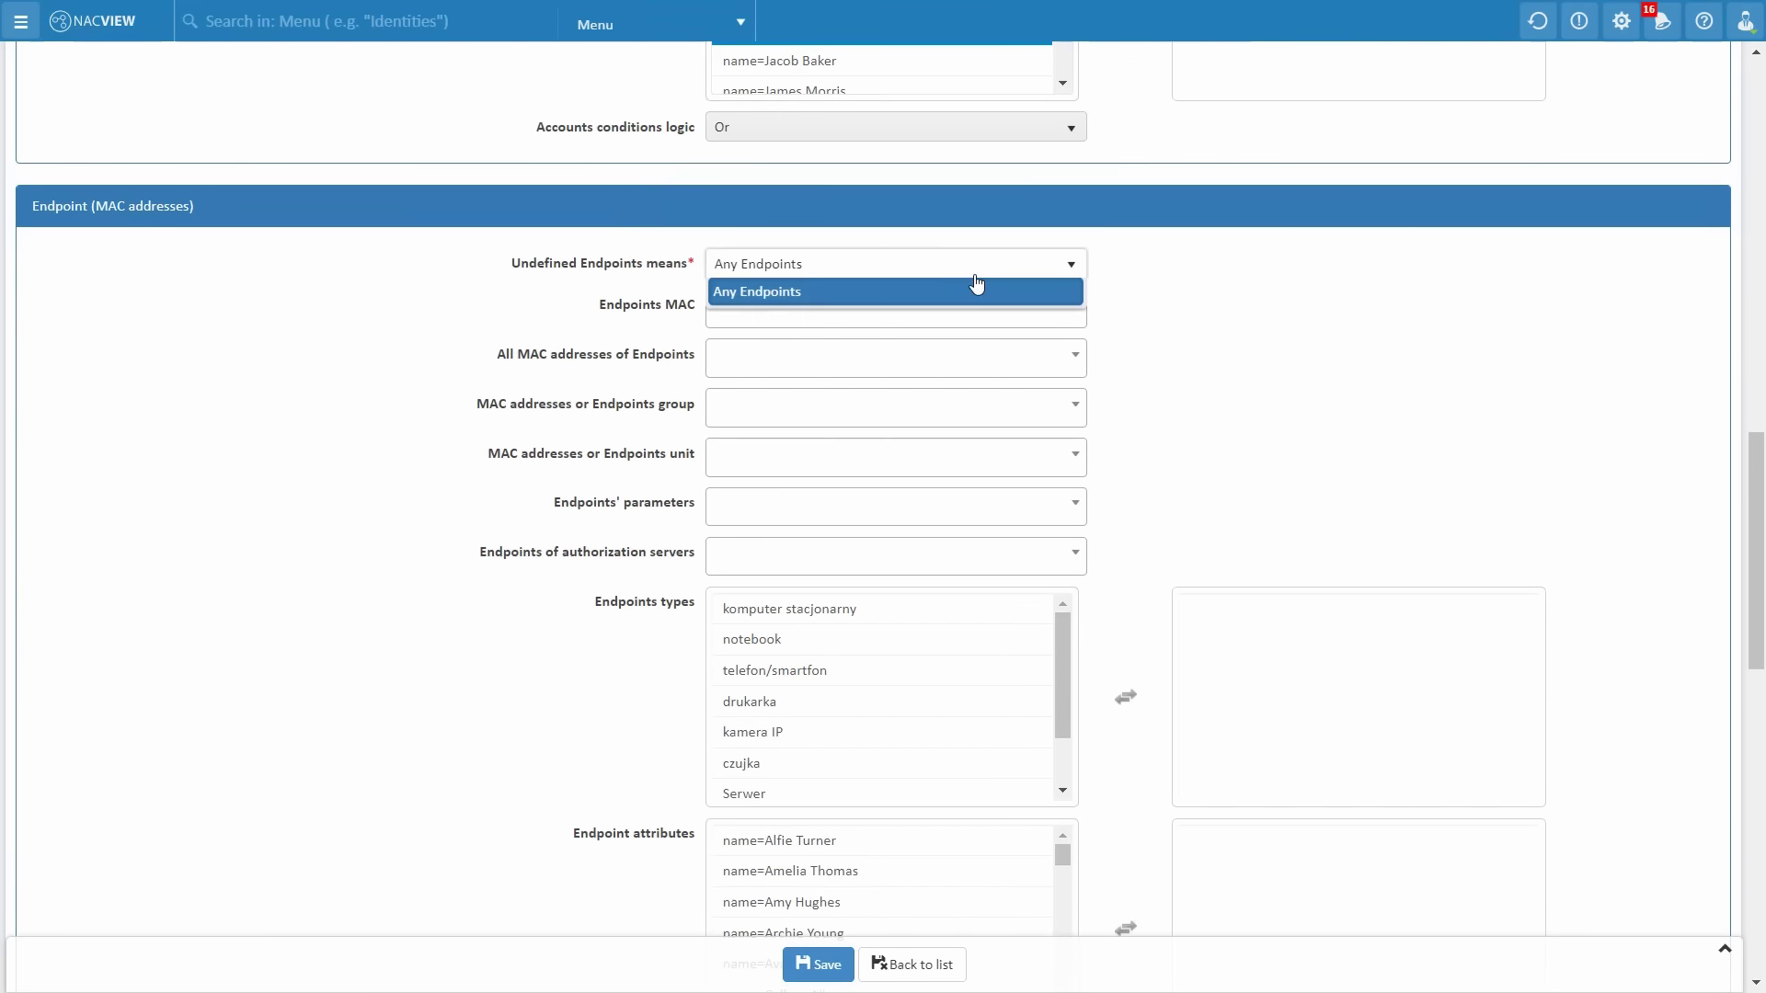
left_click(1163, 352)
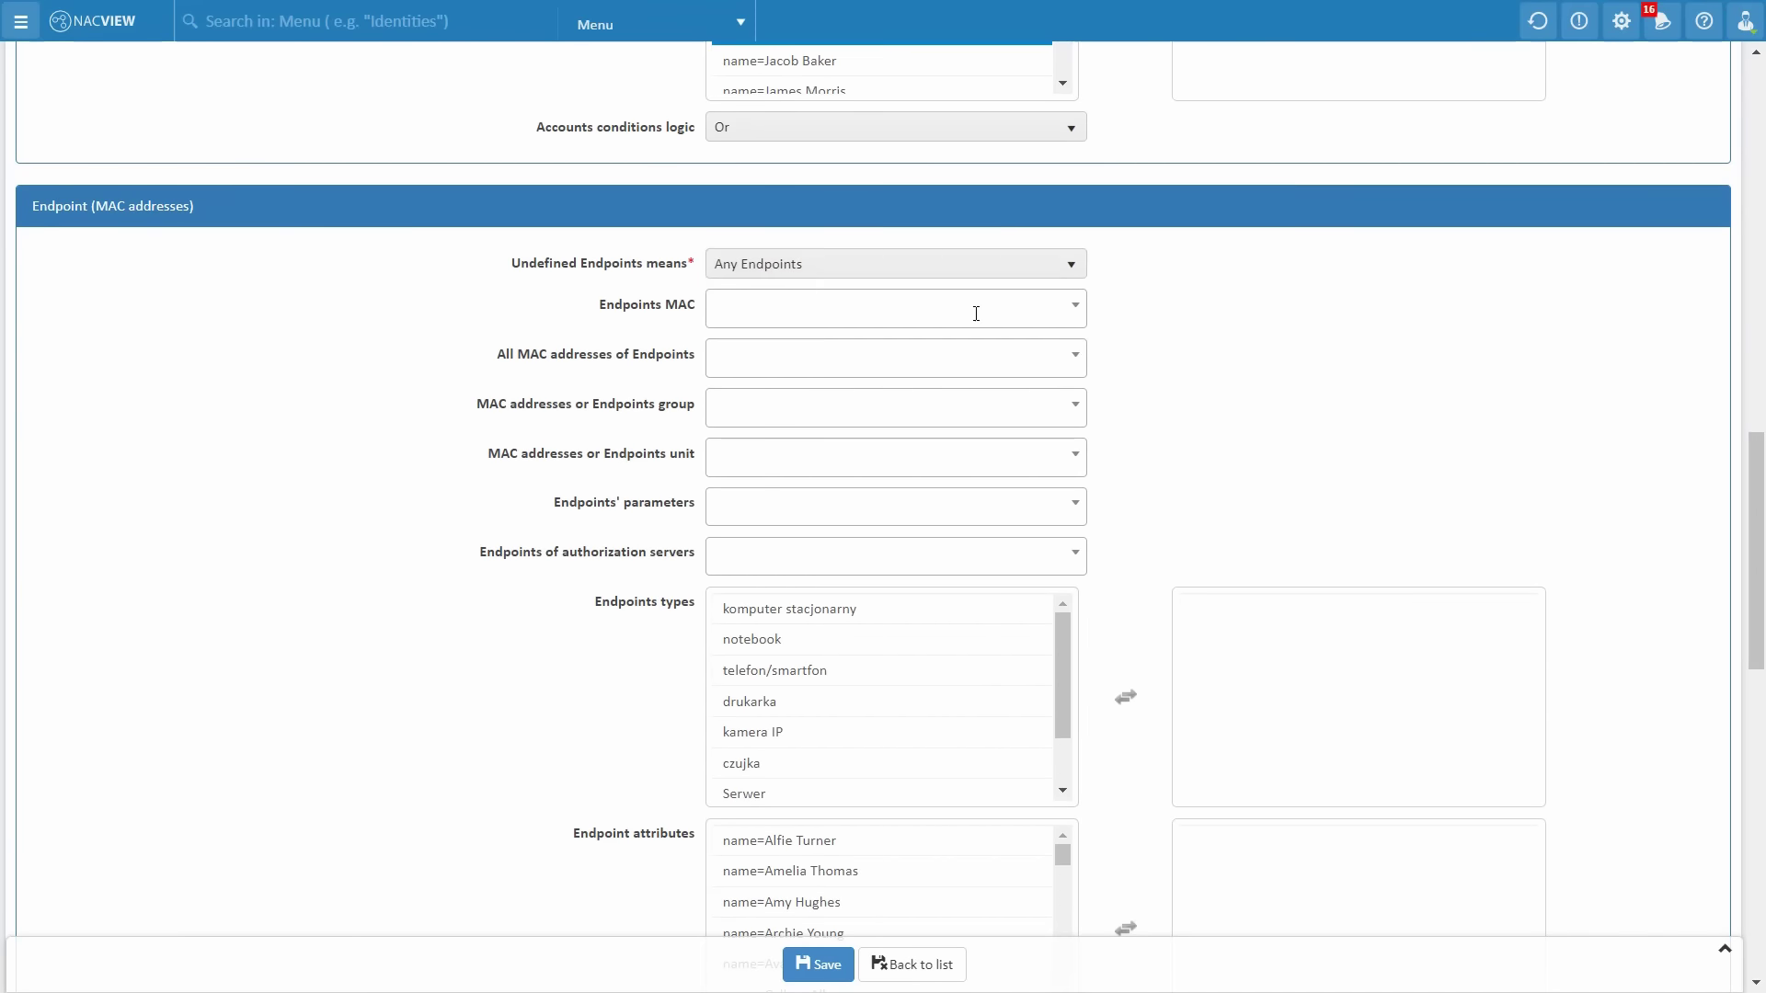
left_click(973, 307)
scroll(964, 467, "down", 2)
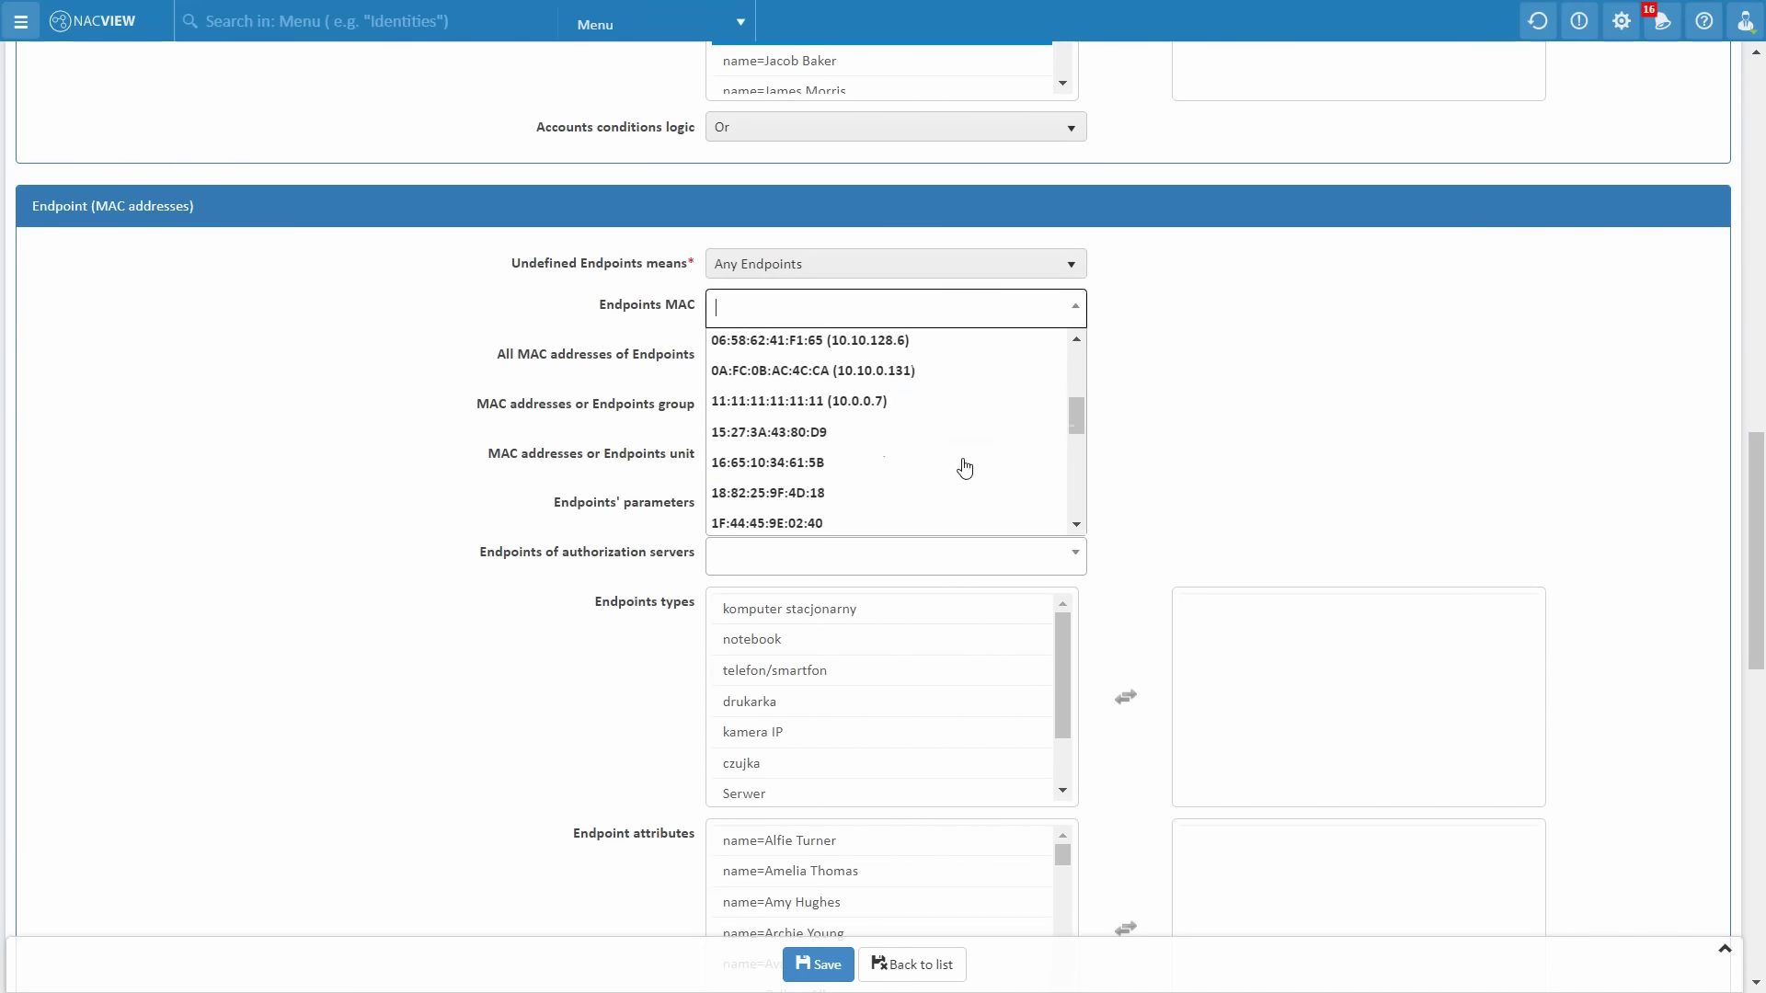
left_click(1155, 442)
Add the Marketing group to the policy's MAC addresses or Endpoints group
scroll(910, 394, "down", 1)
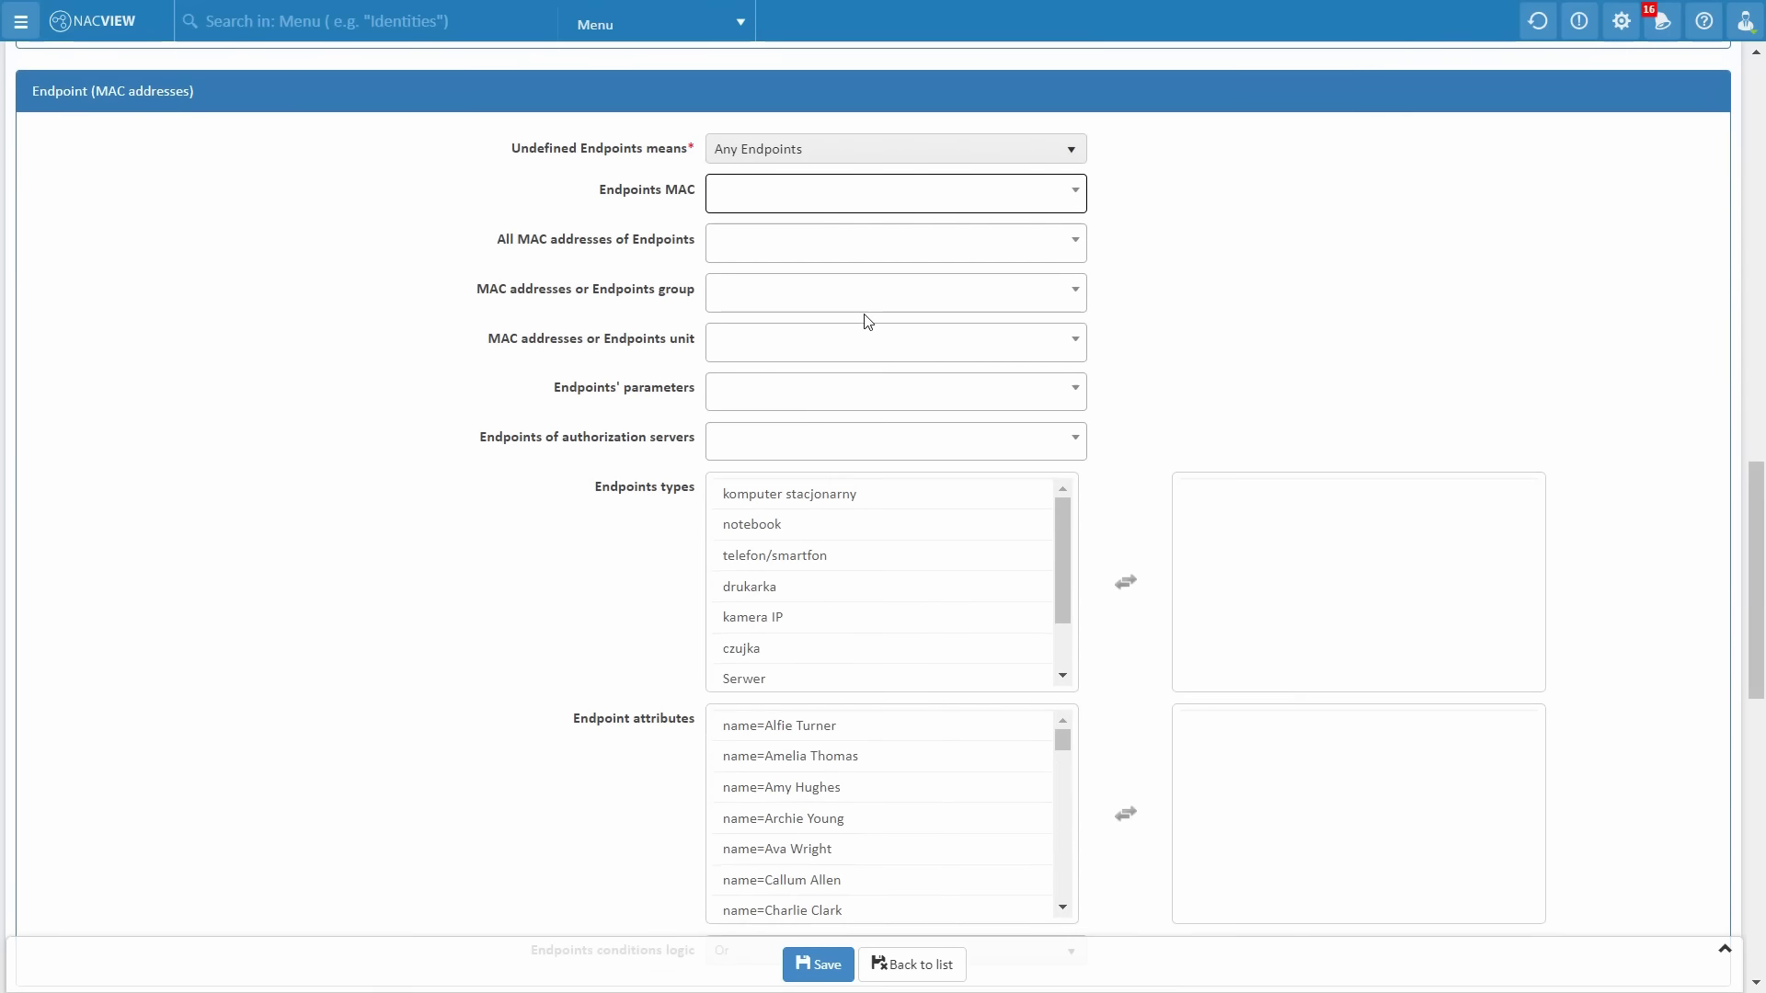
left_click(864, 294)
scroll(879, 398, "down", 3)
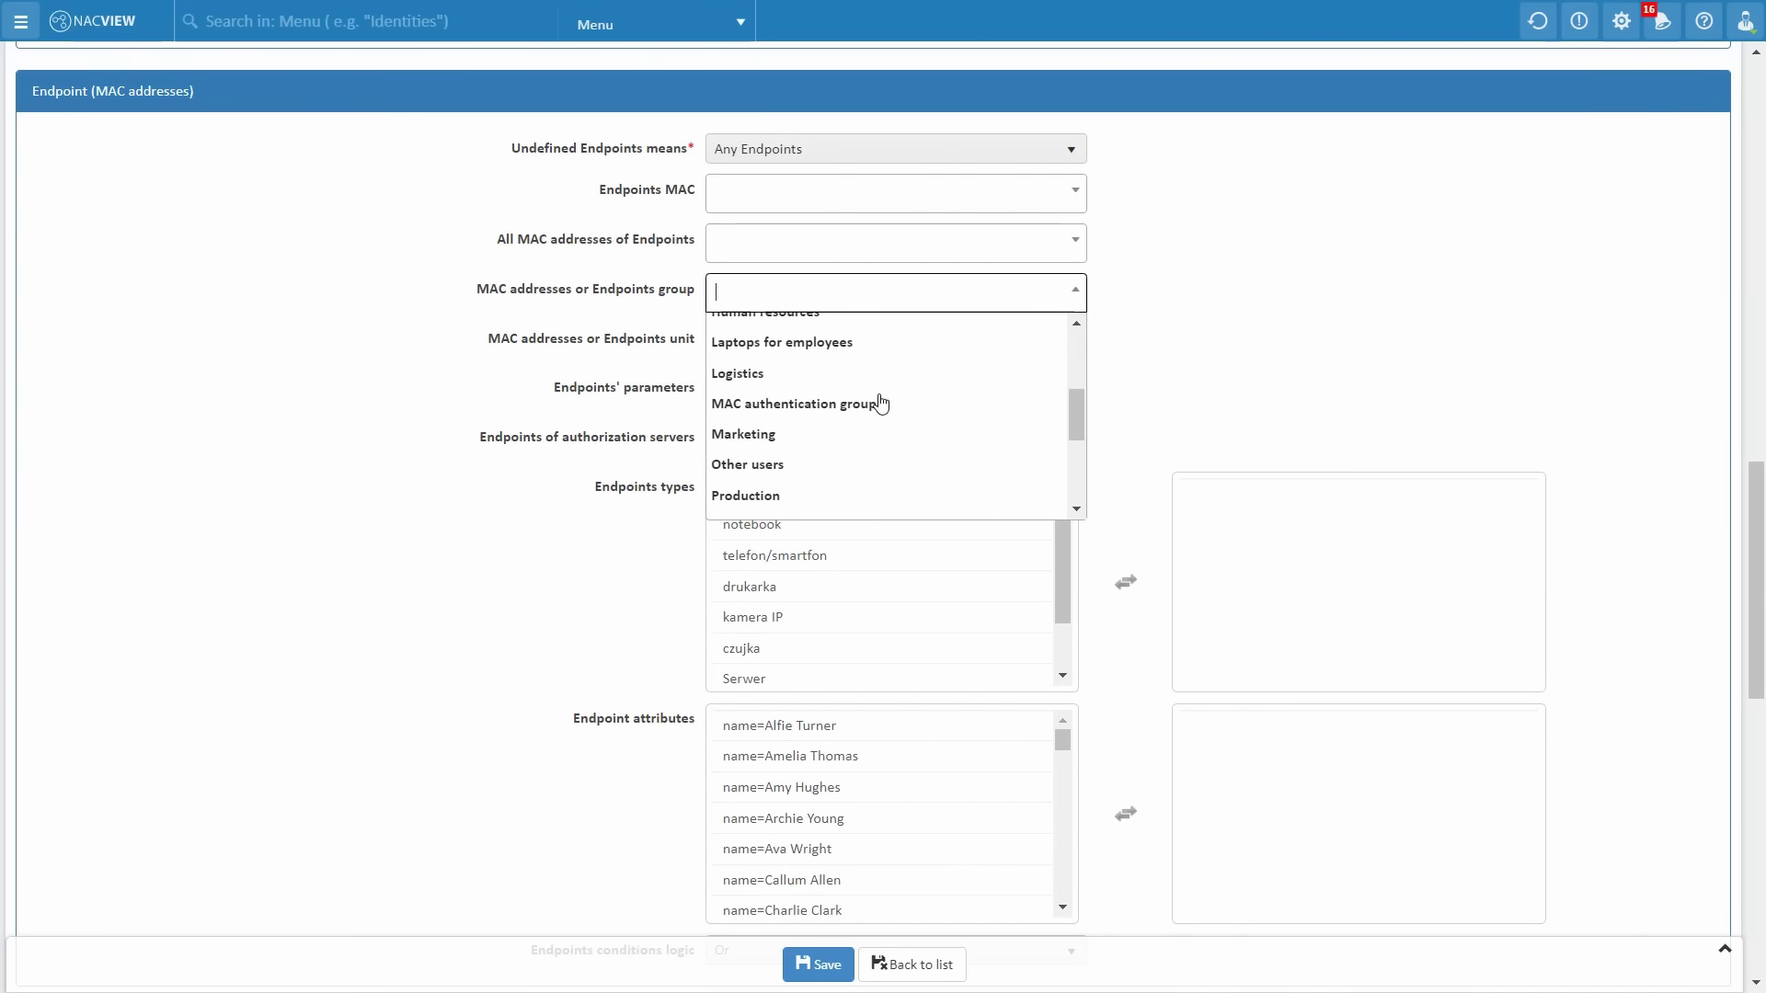
left_click(885, 436)
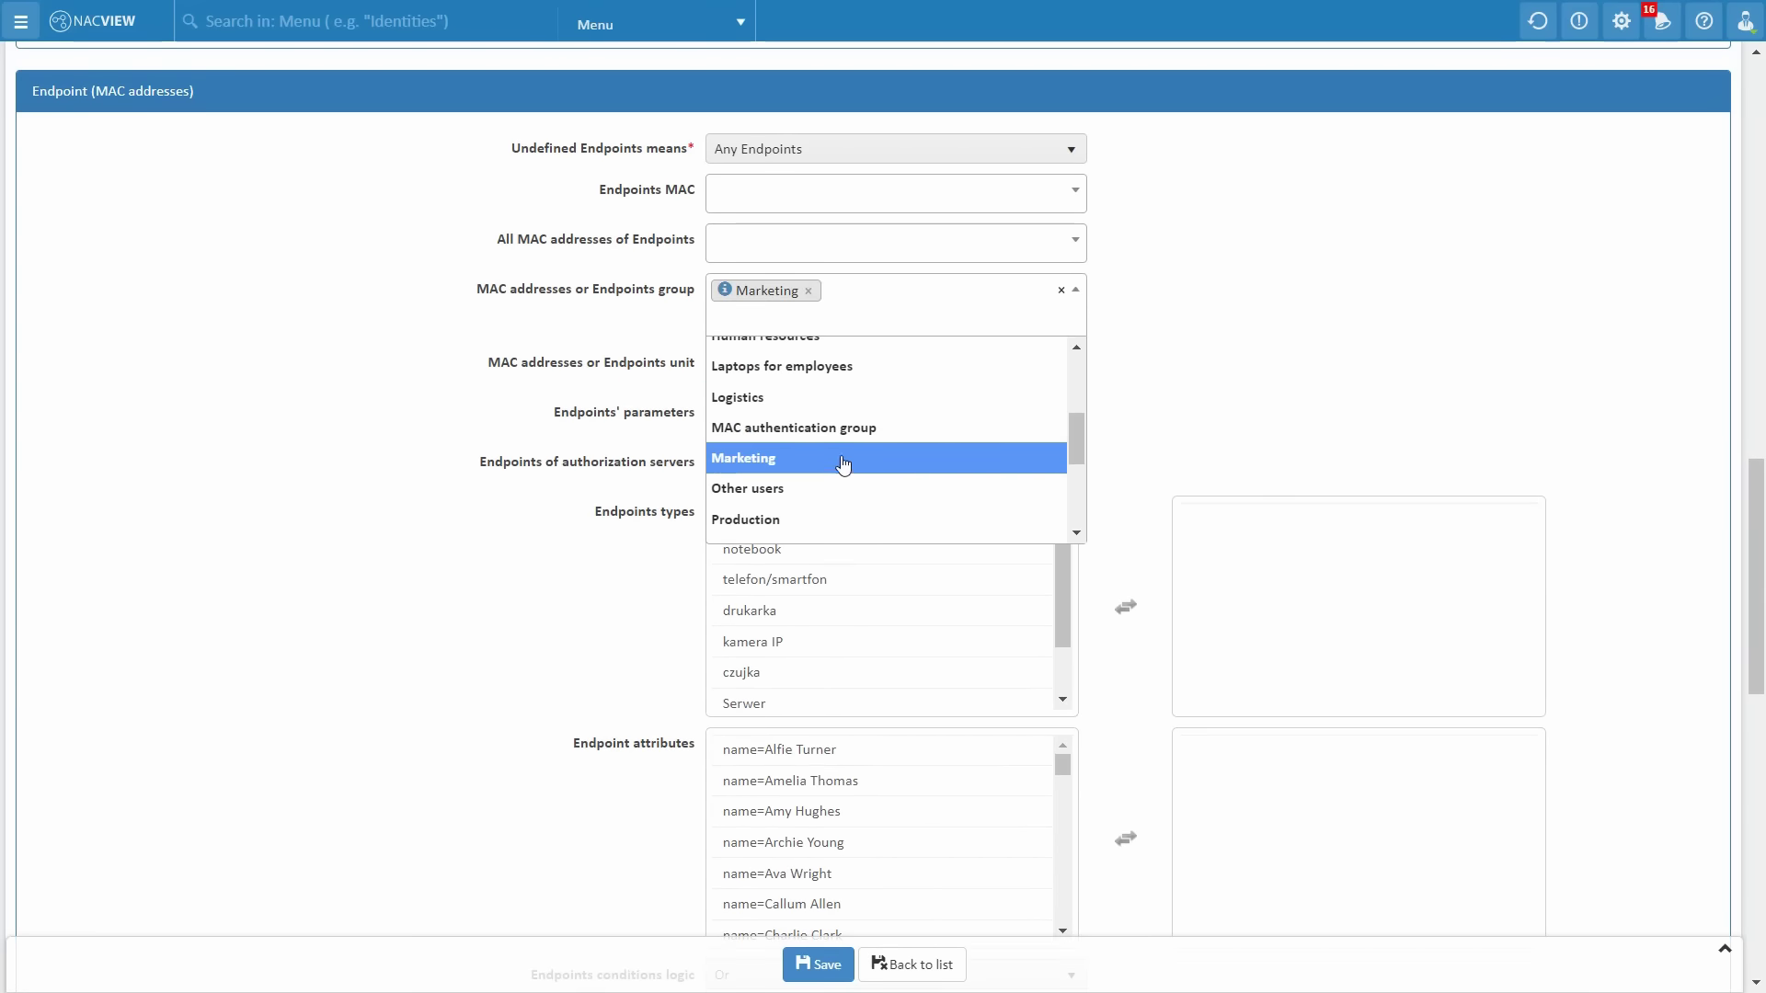
left_click(1176, 376)
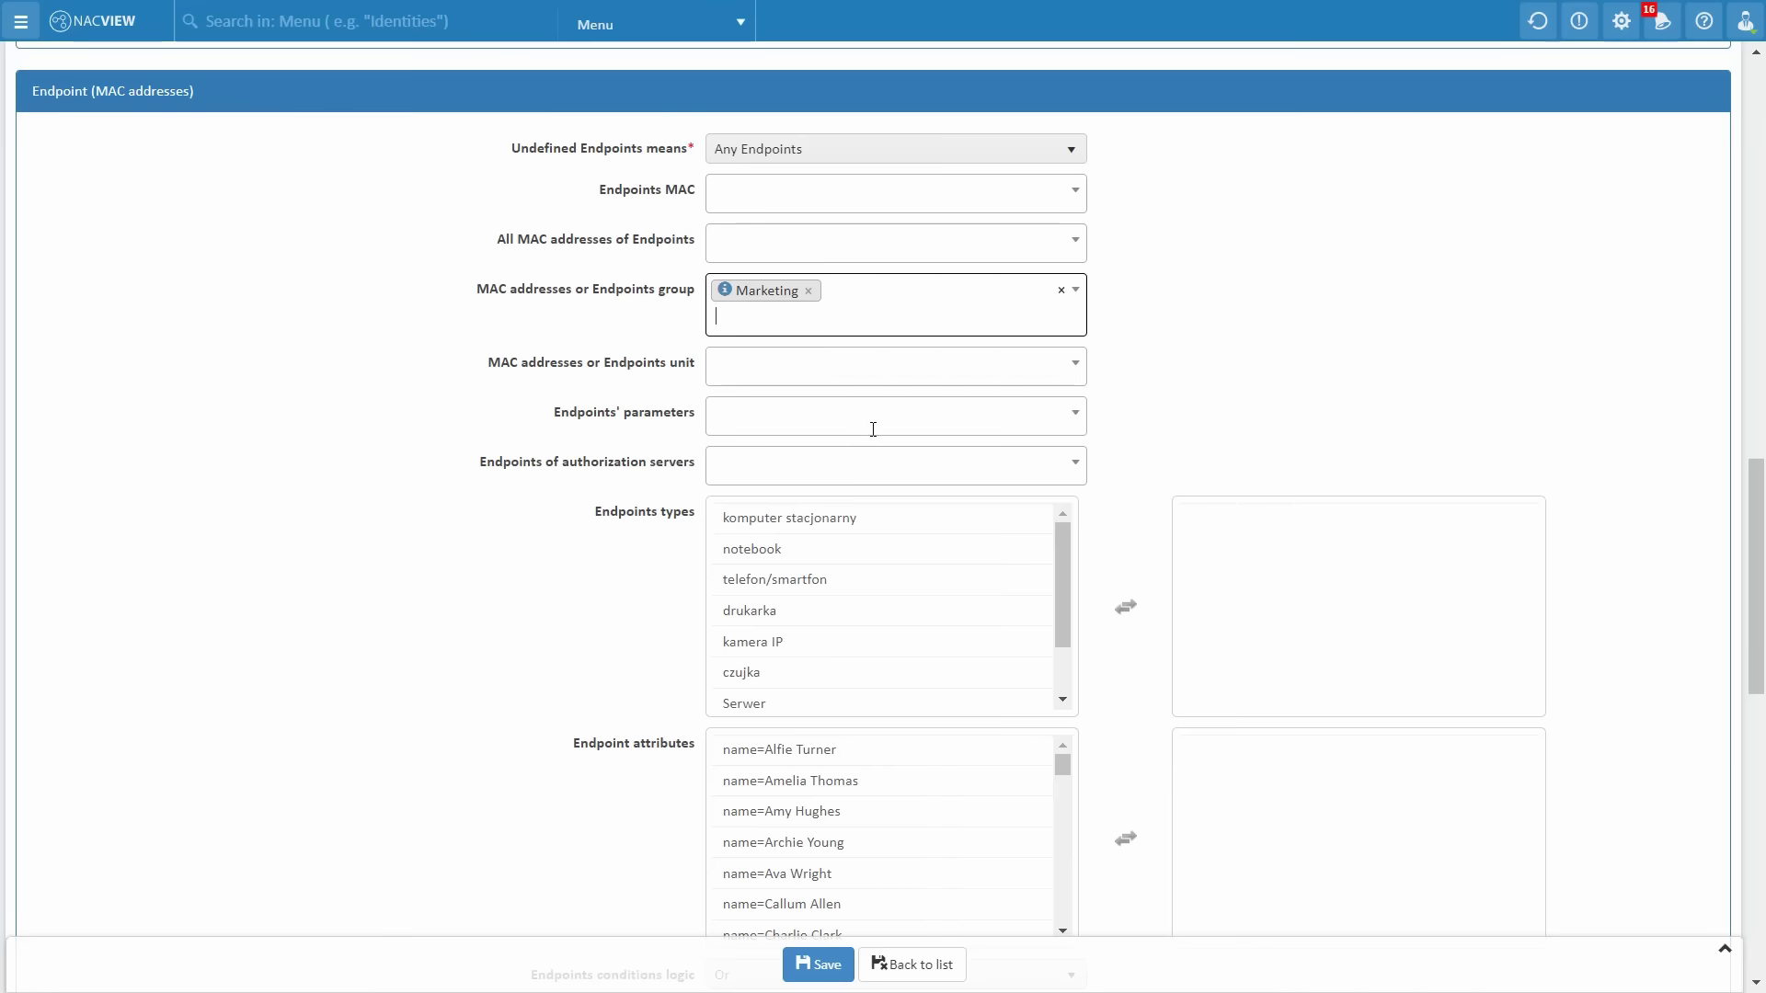
Add Status: Firewall enabled and Status: Antivirus enabled to the policy's endpoint parameters
scroll(872, 430, "down", 1)
left_click(836, 303)
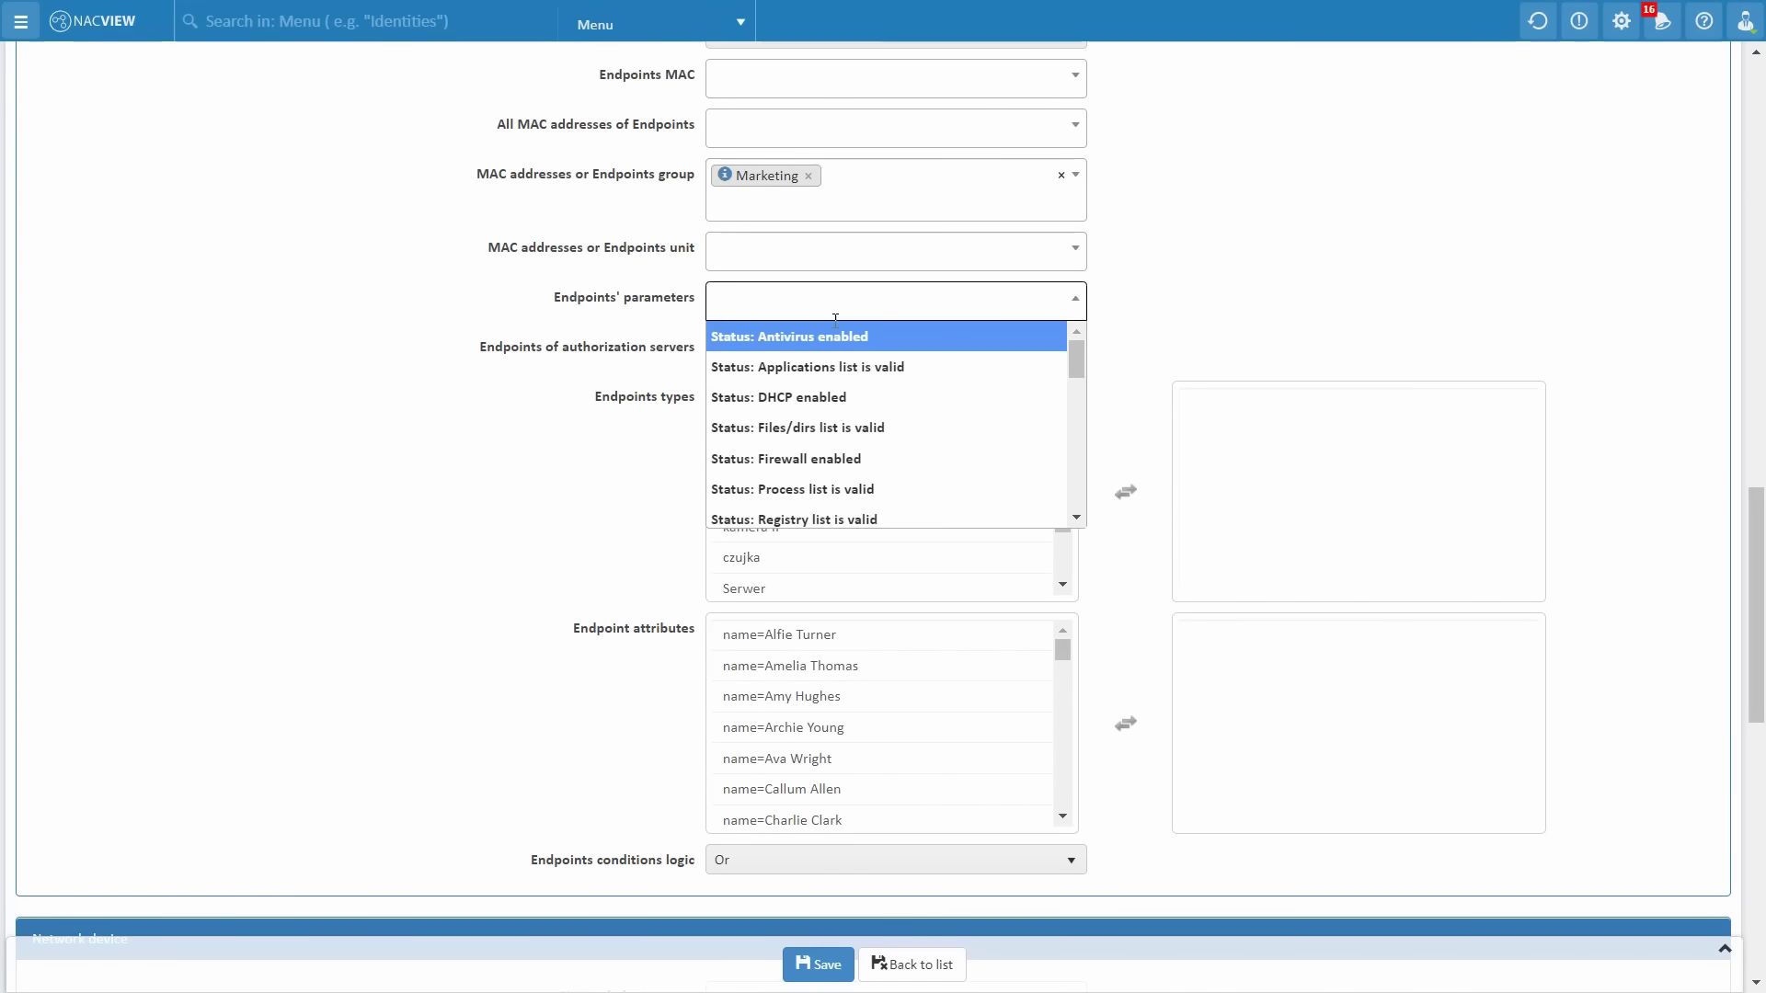
left_click(869, 459)
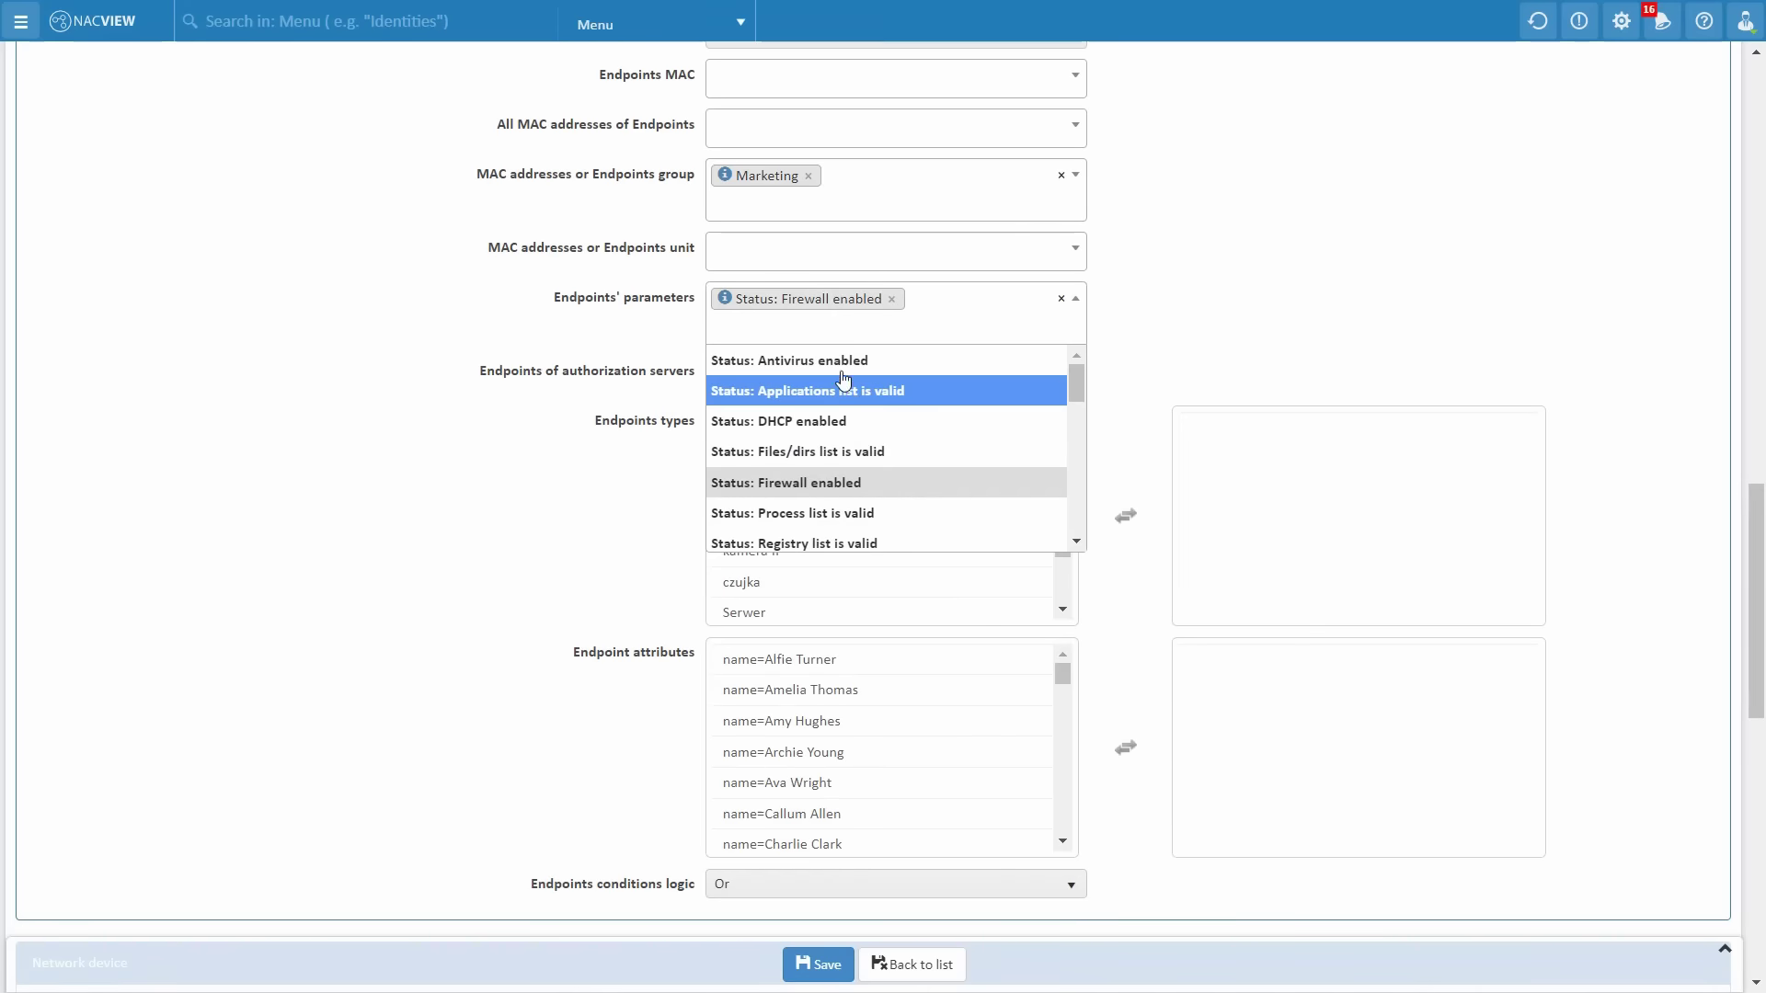
left_click(843, 362)
left_click(760, 283)
Set Endpoints of authorization servers to Endpoints_External_Database and add Hypervisor to the selected endpoint types
scroll(1115, 413, "down", 2)
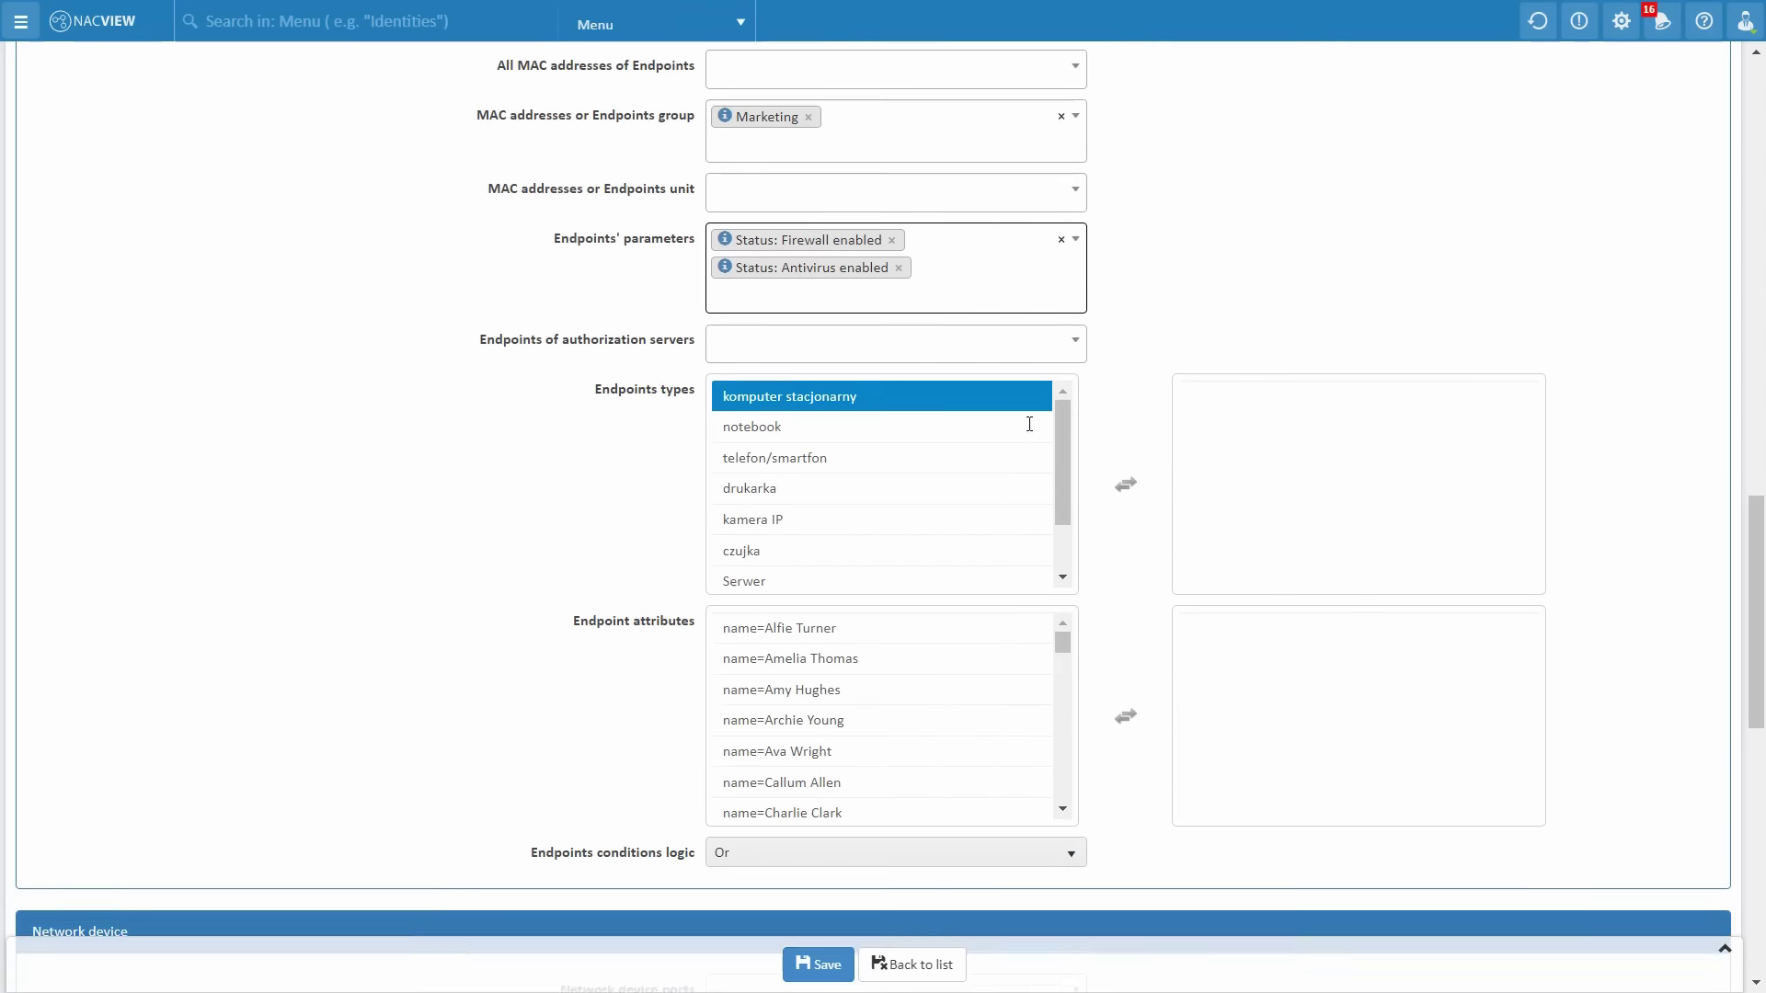
left_click(866, 300)
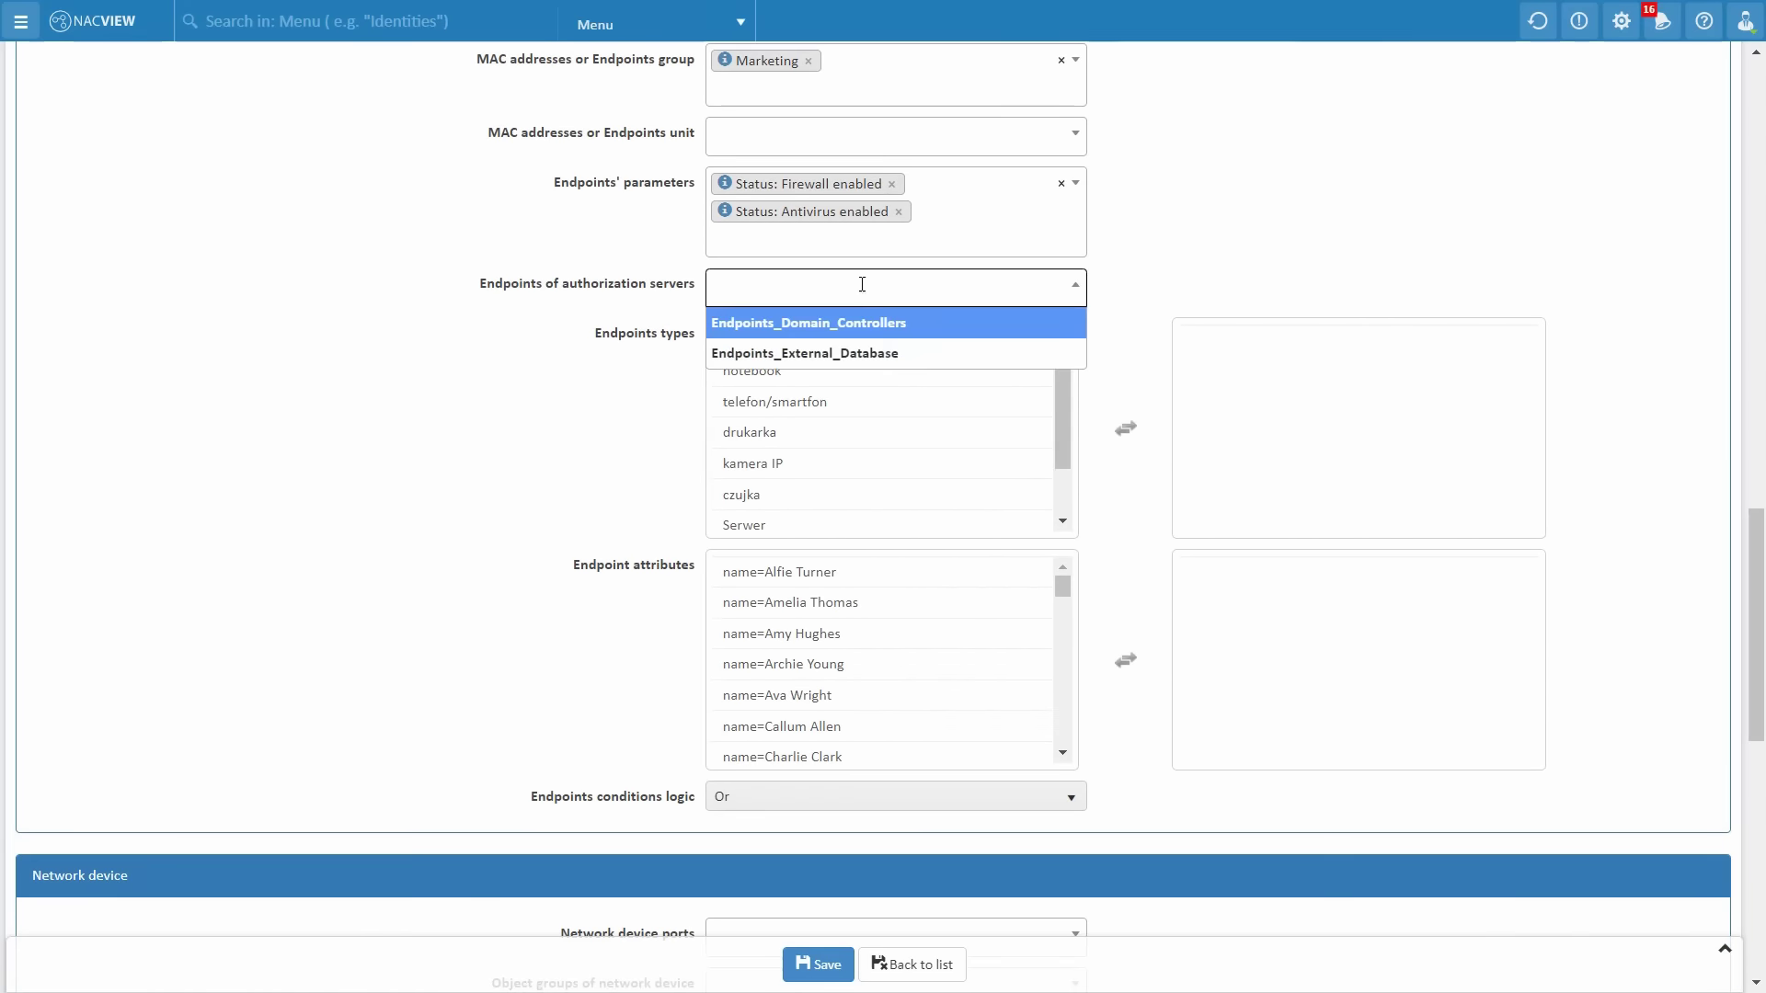
left_click(859, 352)
key("Escape")
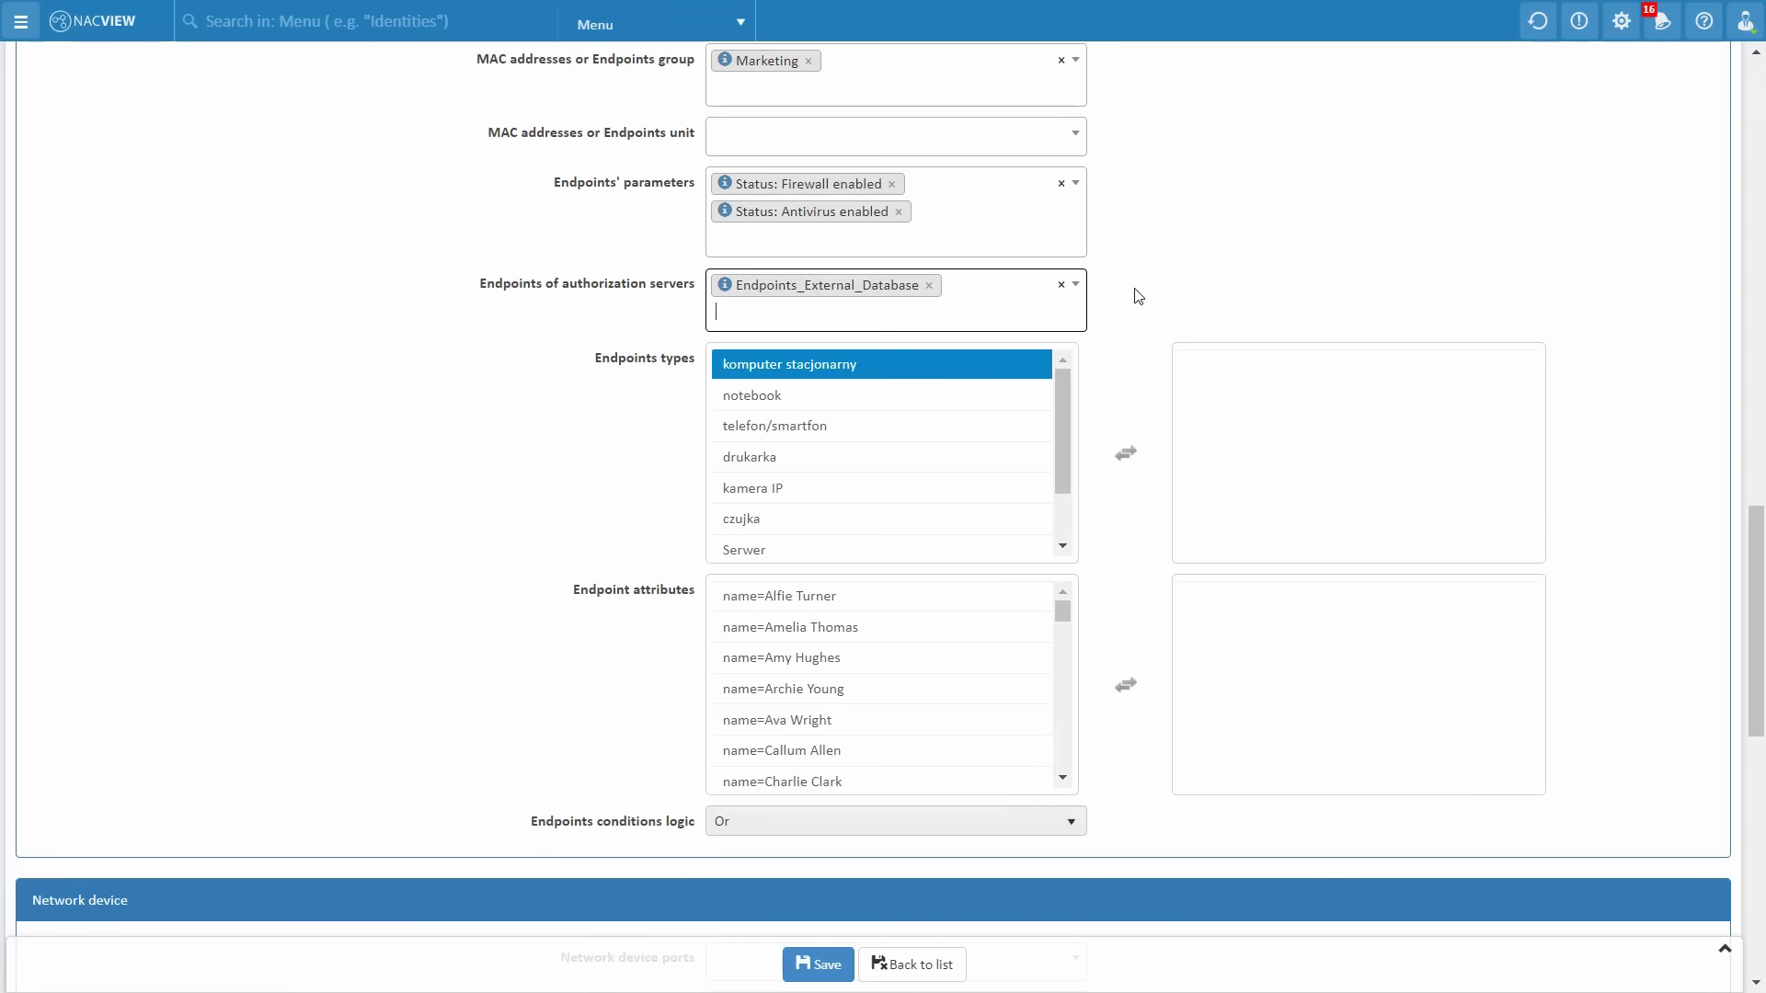
scroll(958, 449, "down", 4)
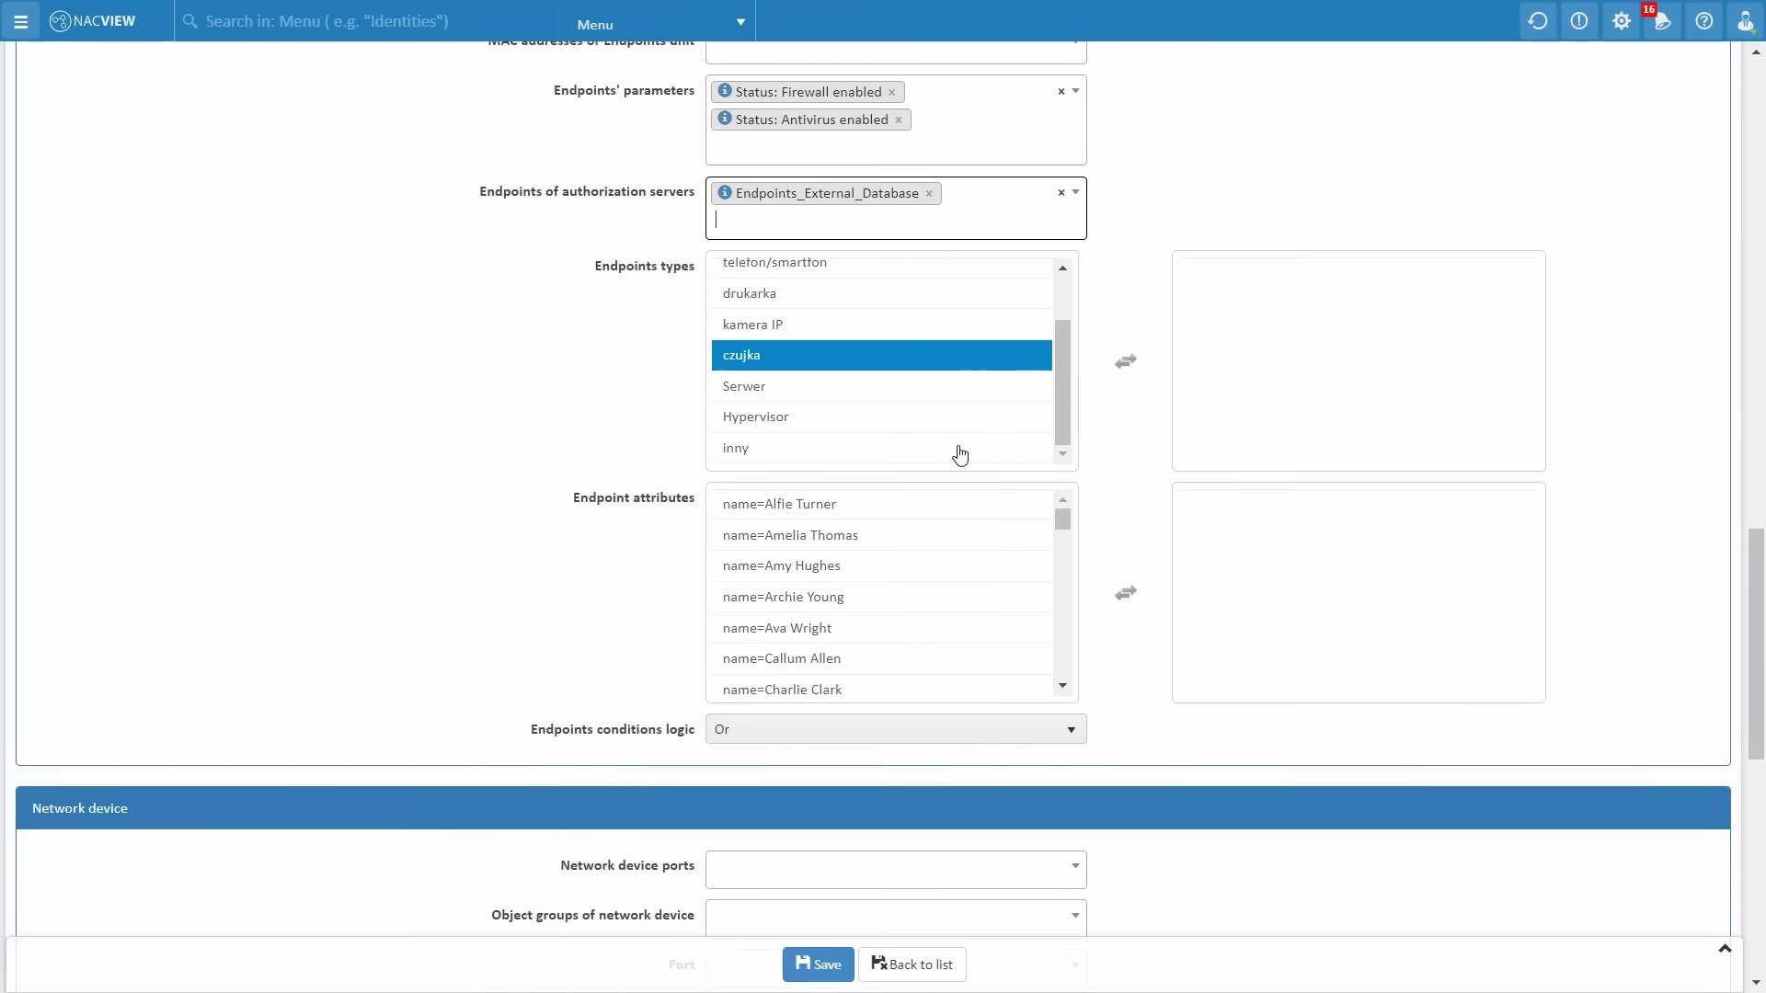
left_click(854, 400)
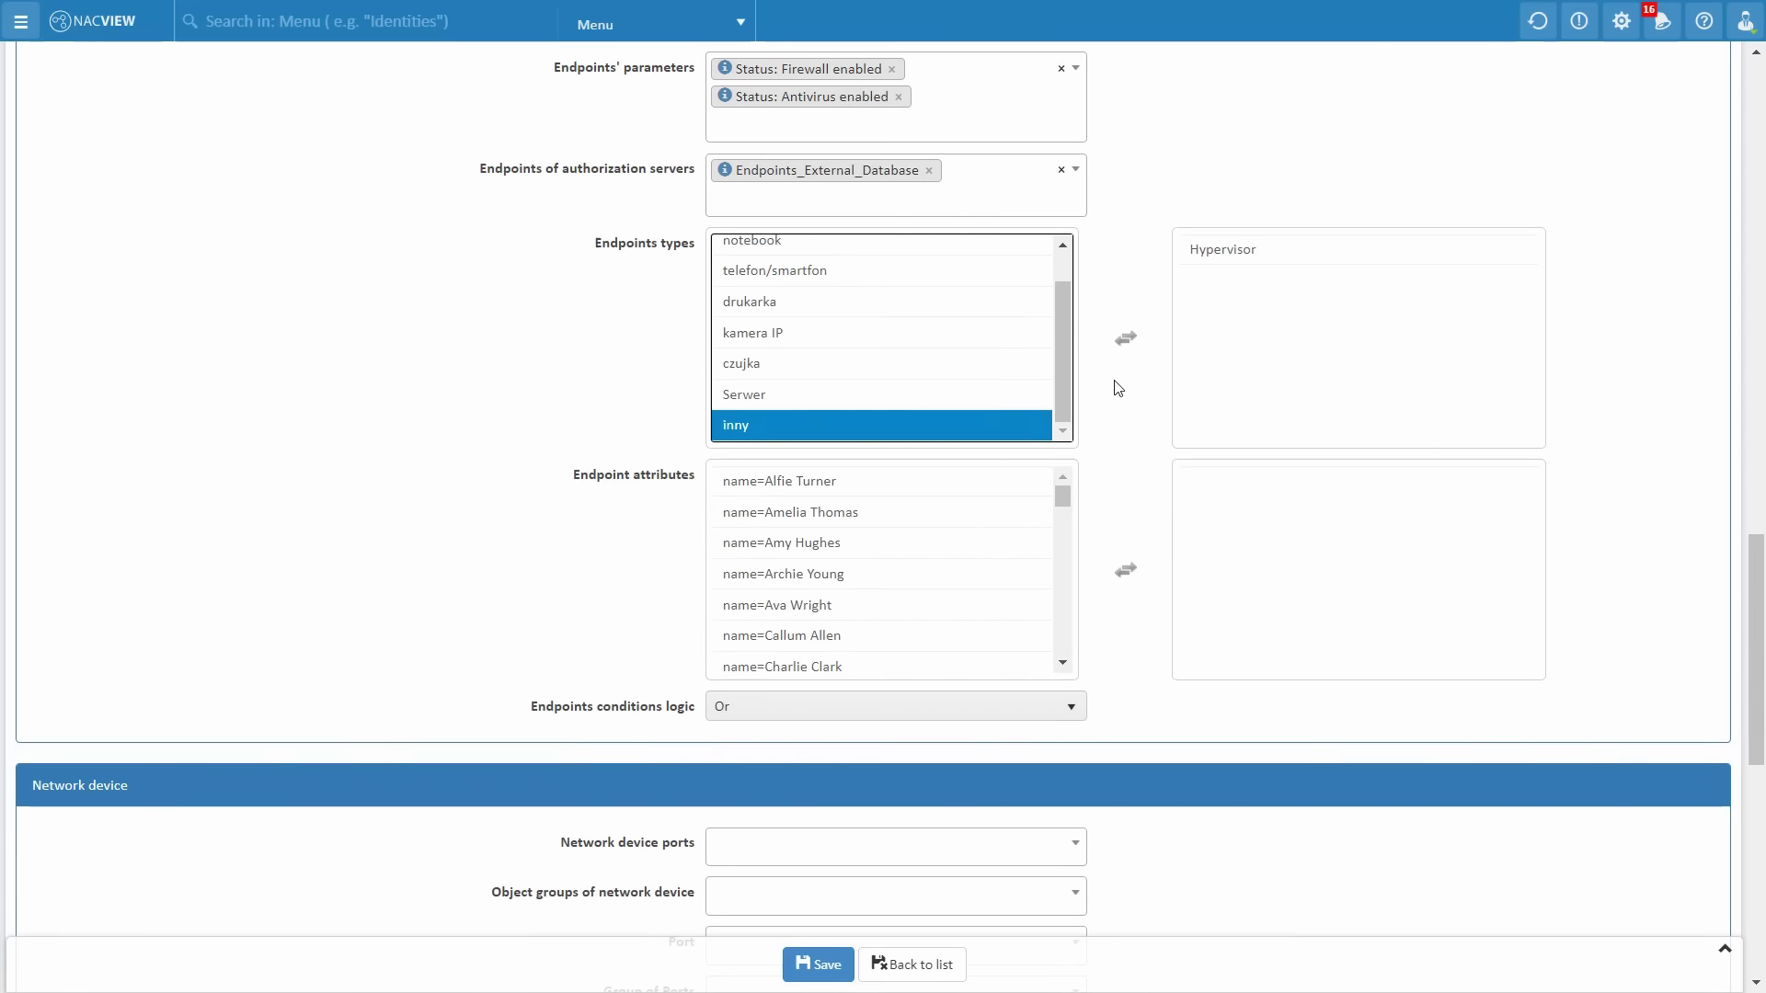
Look through the Network device section's choices for network device ports, ports and groups of ports, leaving them empty
scroll(1116, 386, "down", 1)
scroll(1042, 385, "down", 4)
scroll(1081, 462, "down", 3)
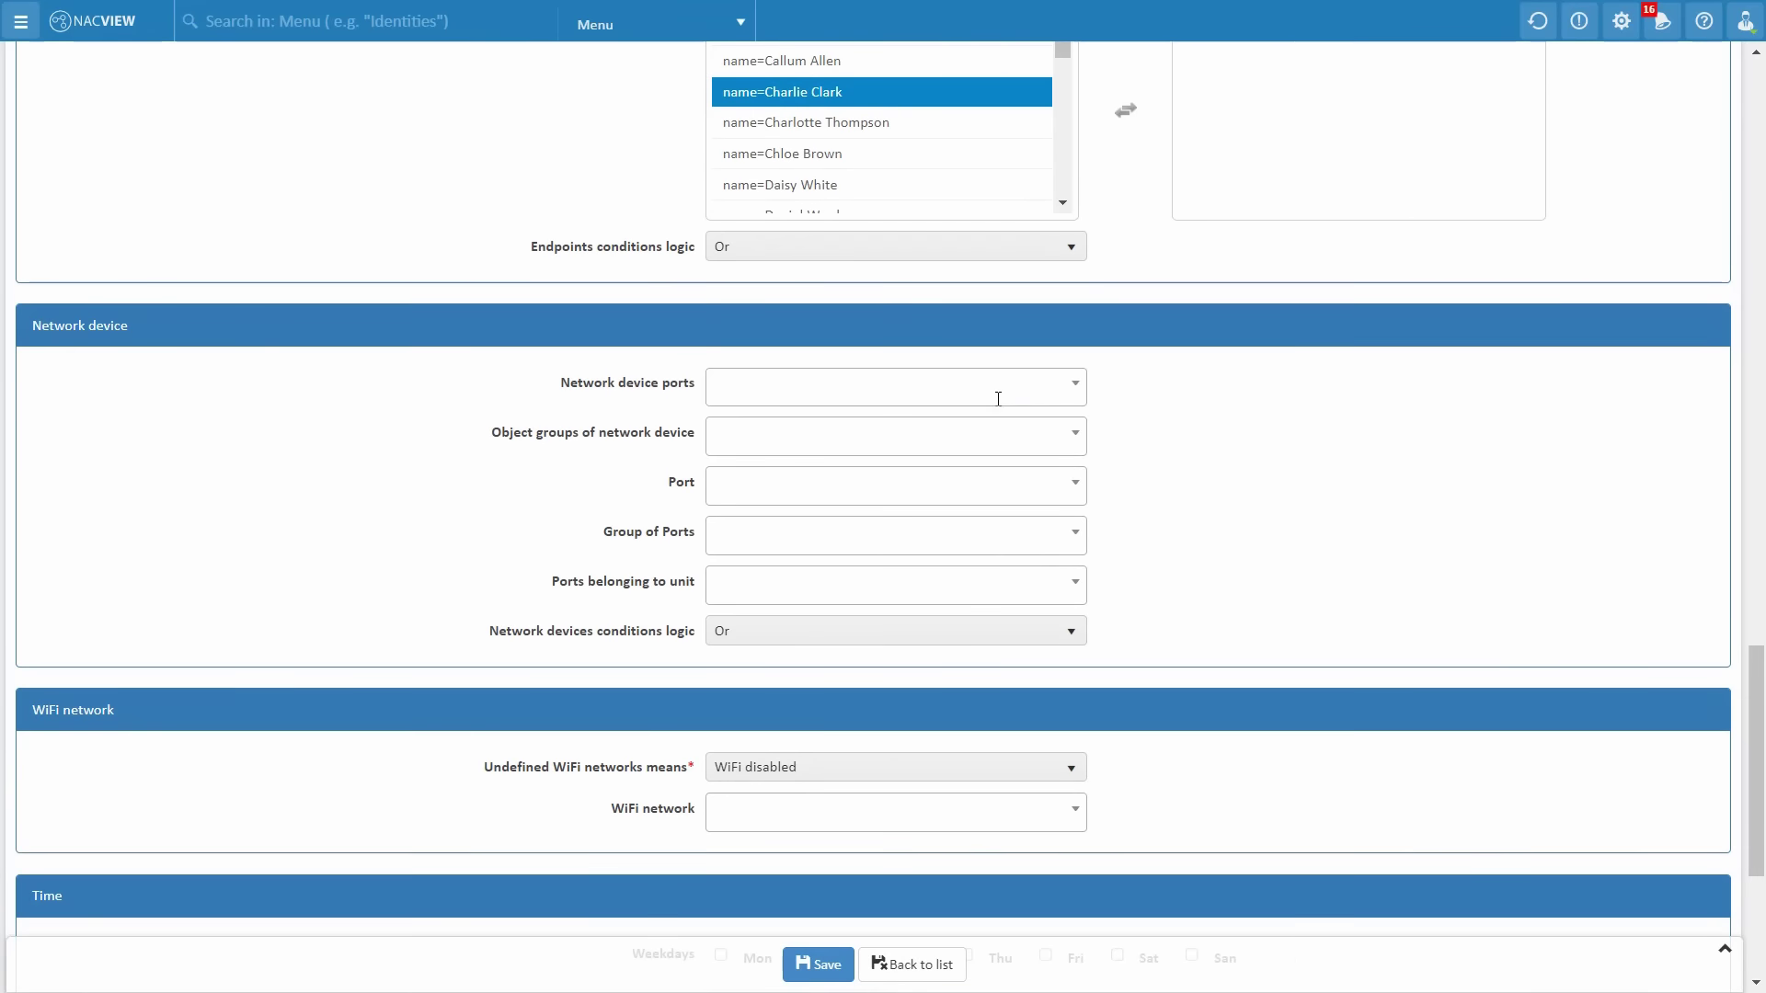
left_click(997, 393)
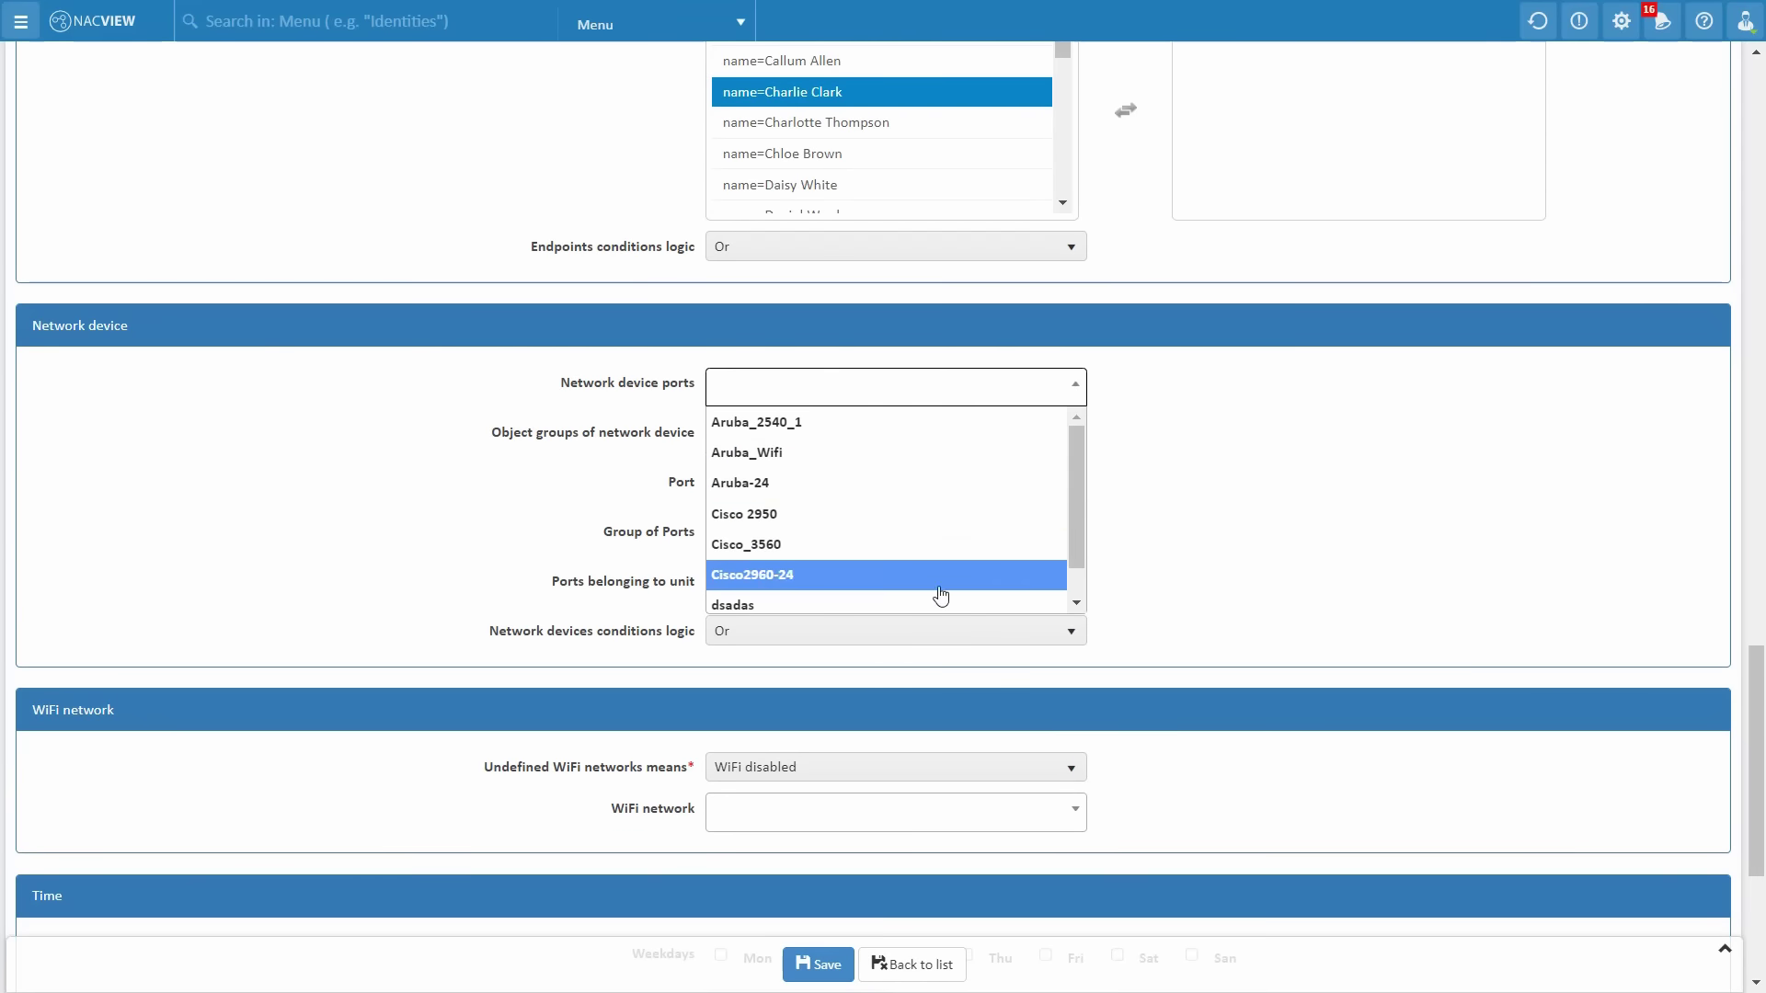
scroll(957, 550, "down", 1)
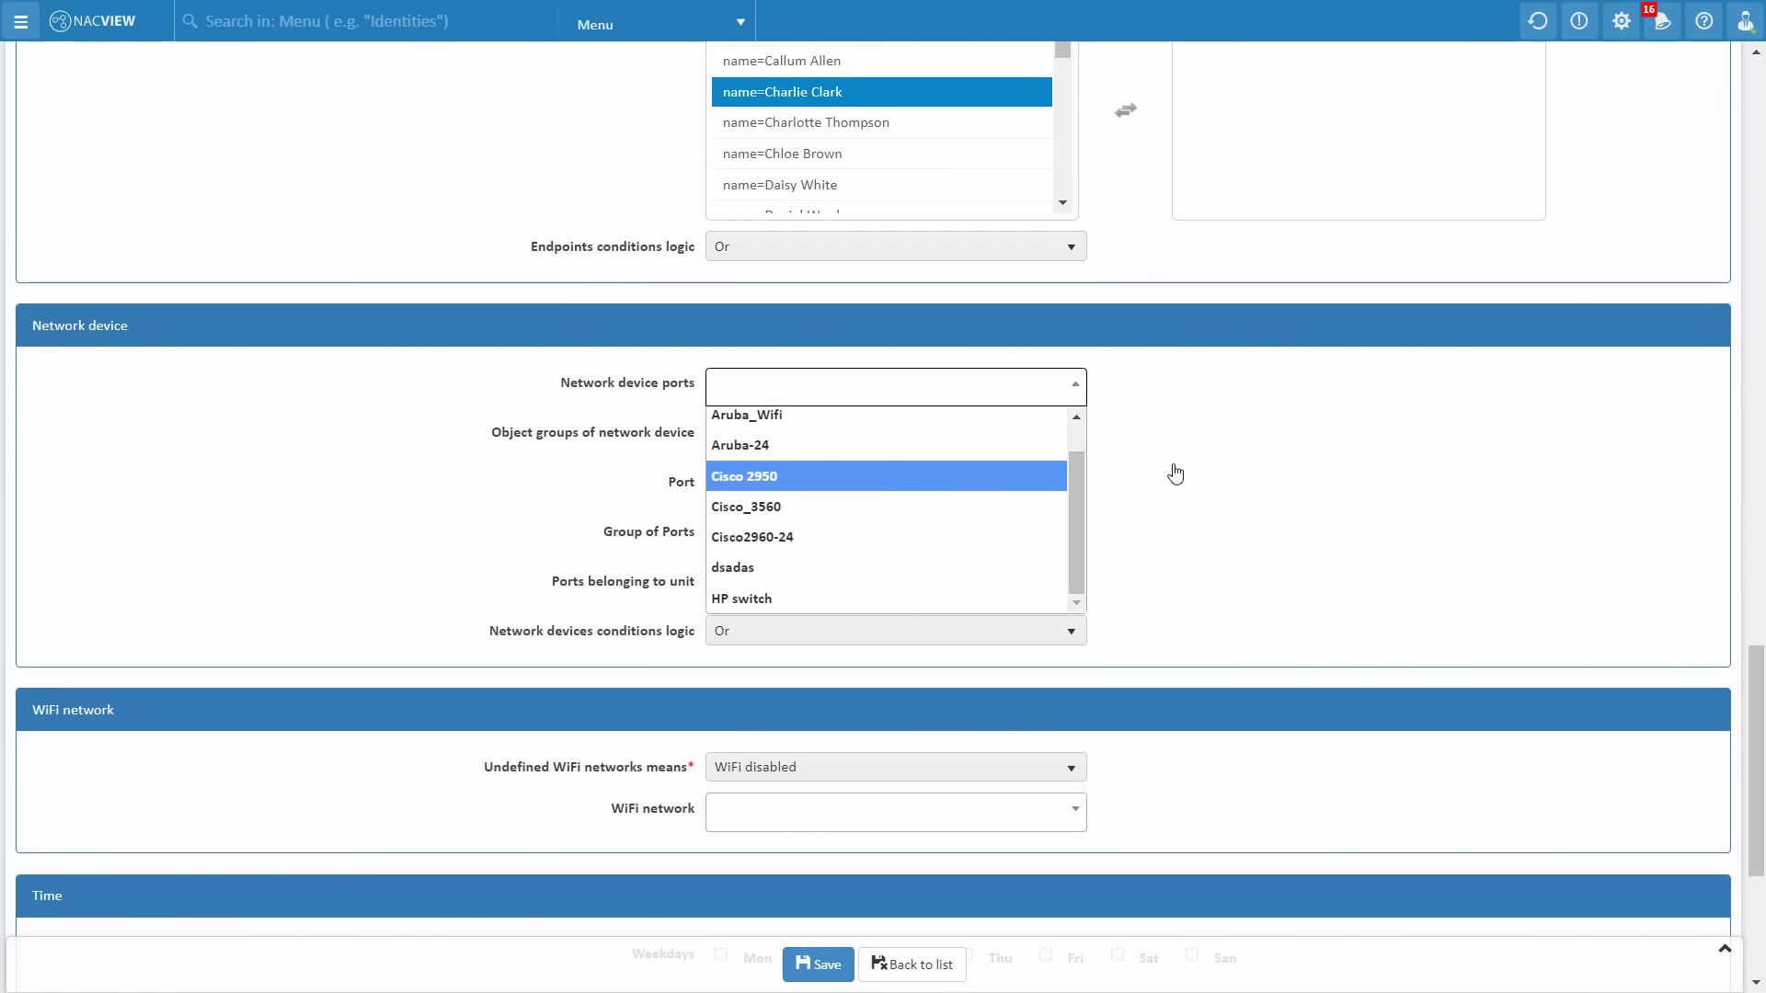
left_click(1096, 483)
left_click(925, 484)
scroll(914, 588, "down", 3)
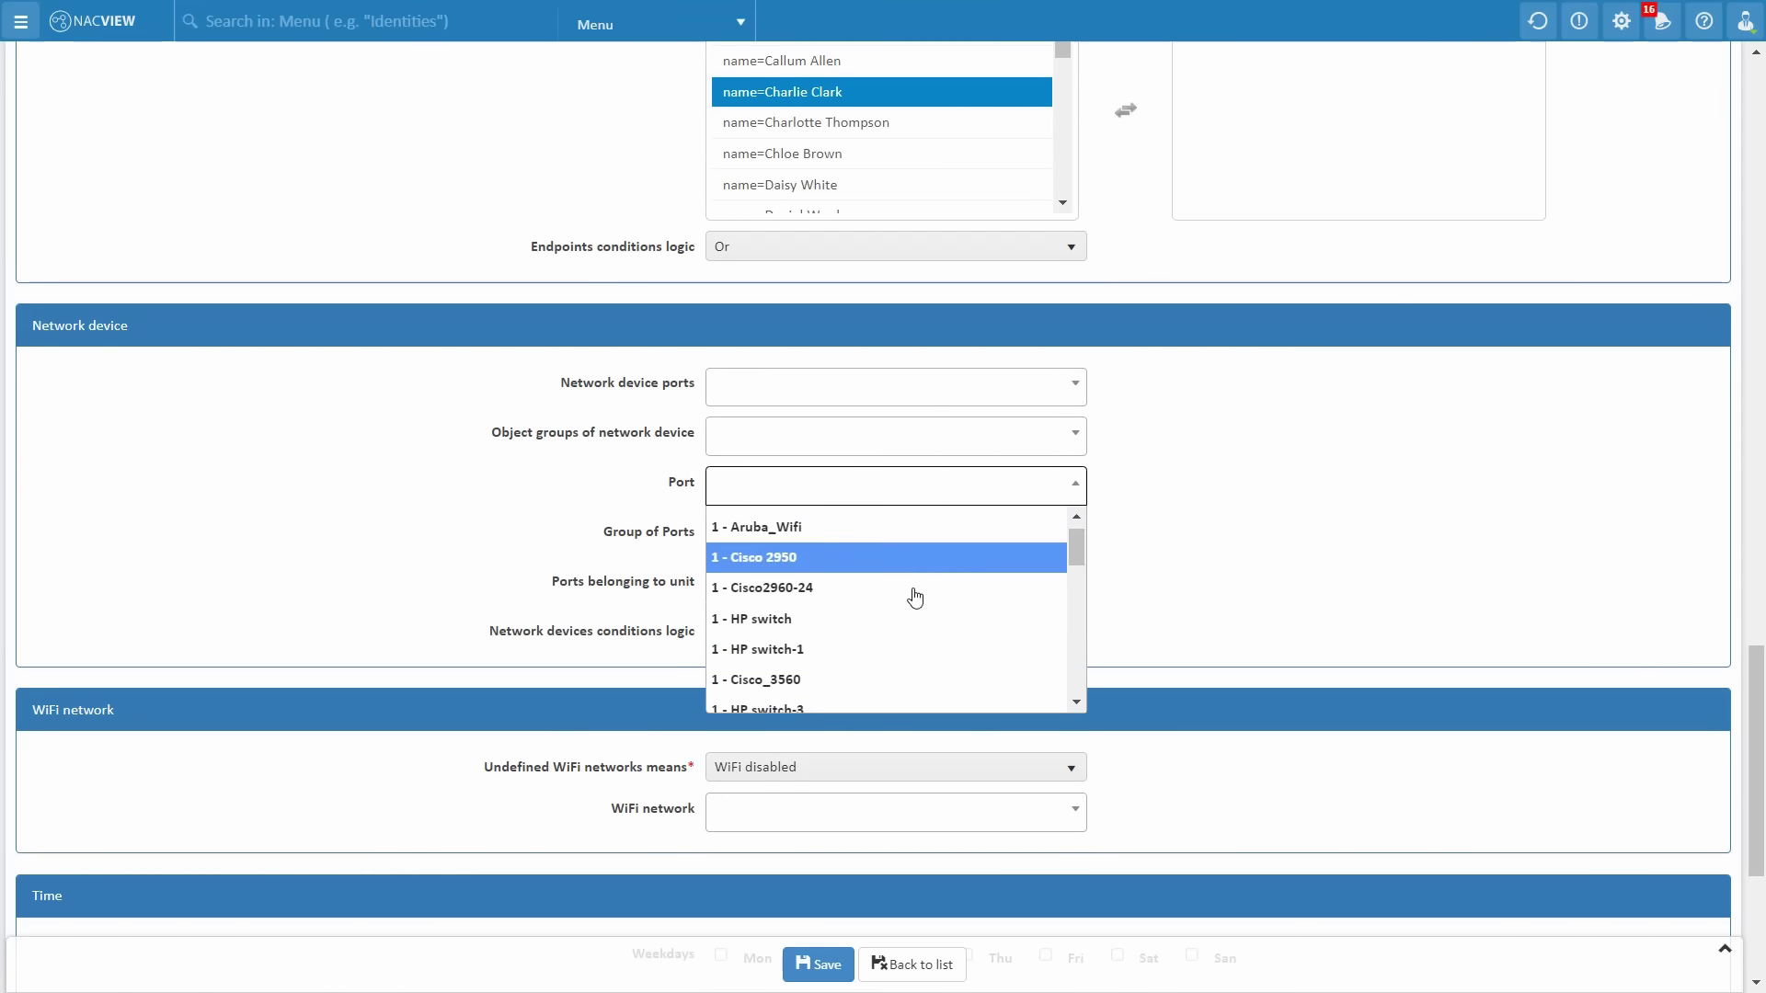
left_click(1106, 536)
left_click(957, 533)
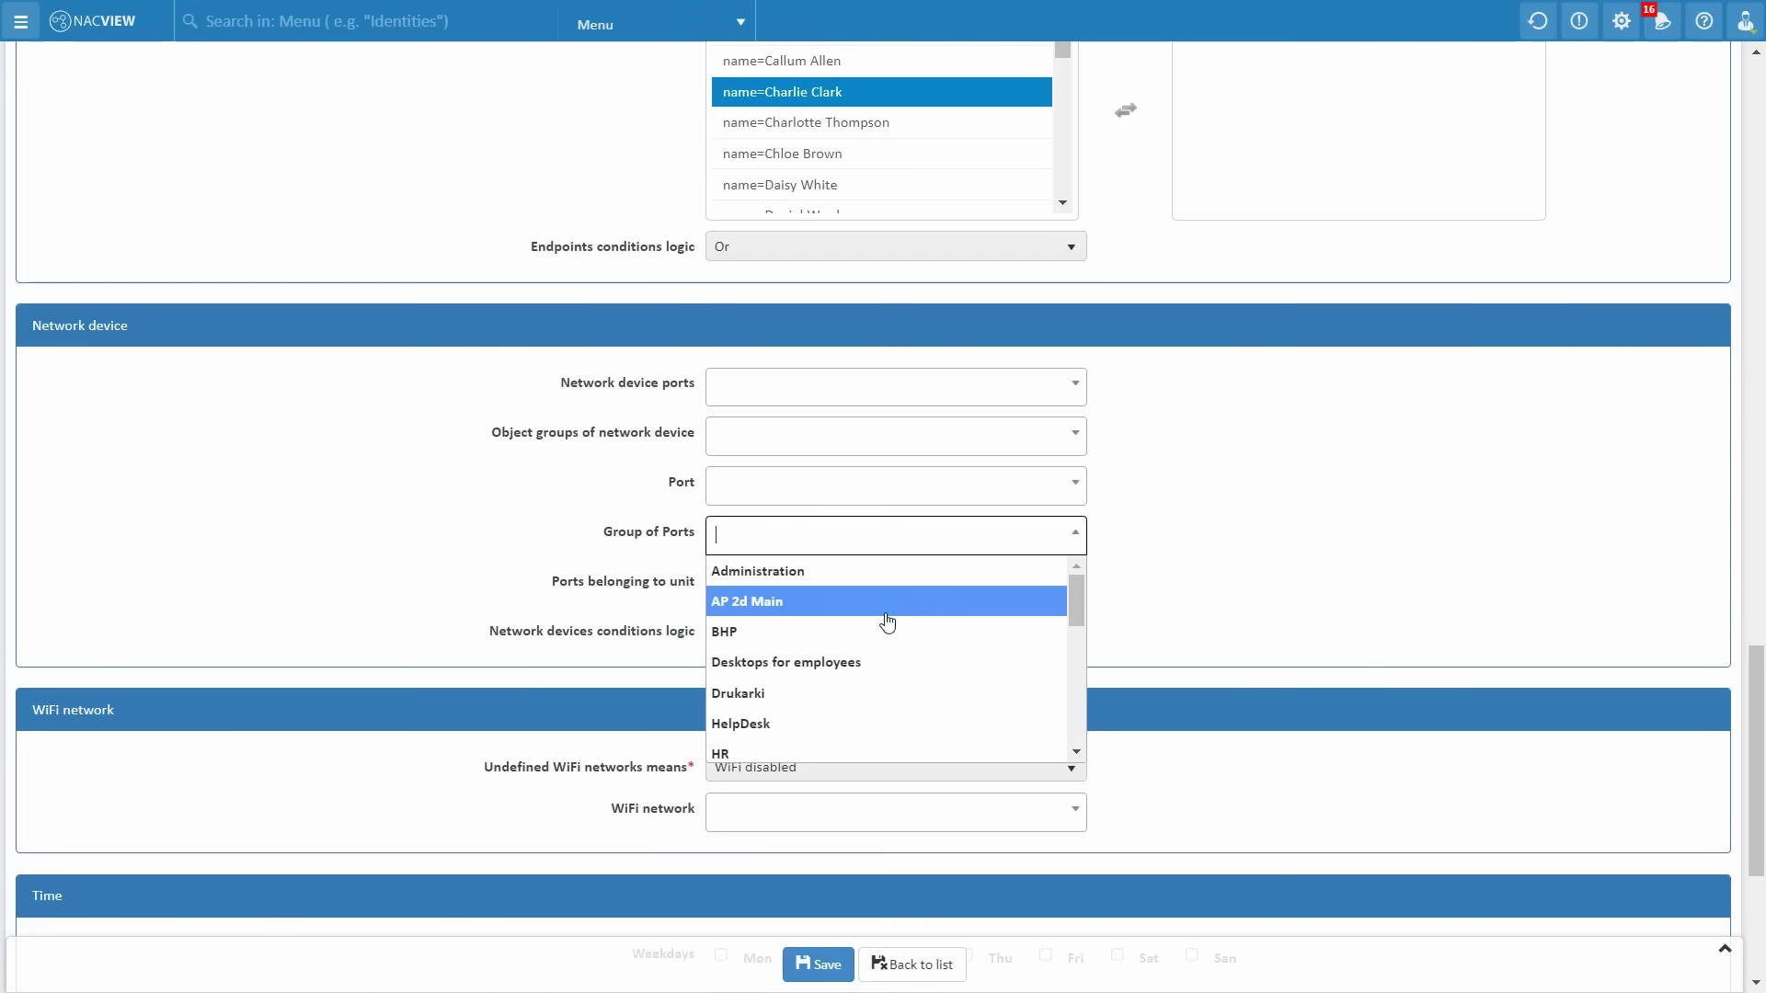
left_click(1151, 593)
Look over the policy's WiFi network and Time sections and return to the access policies list without saving
scroll(1123, 607, "down", 3)
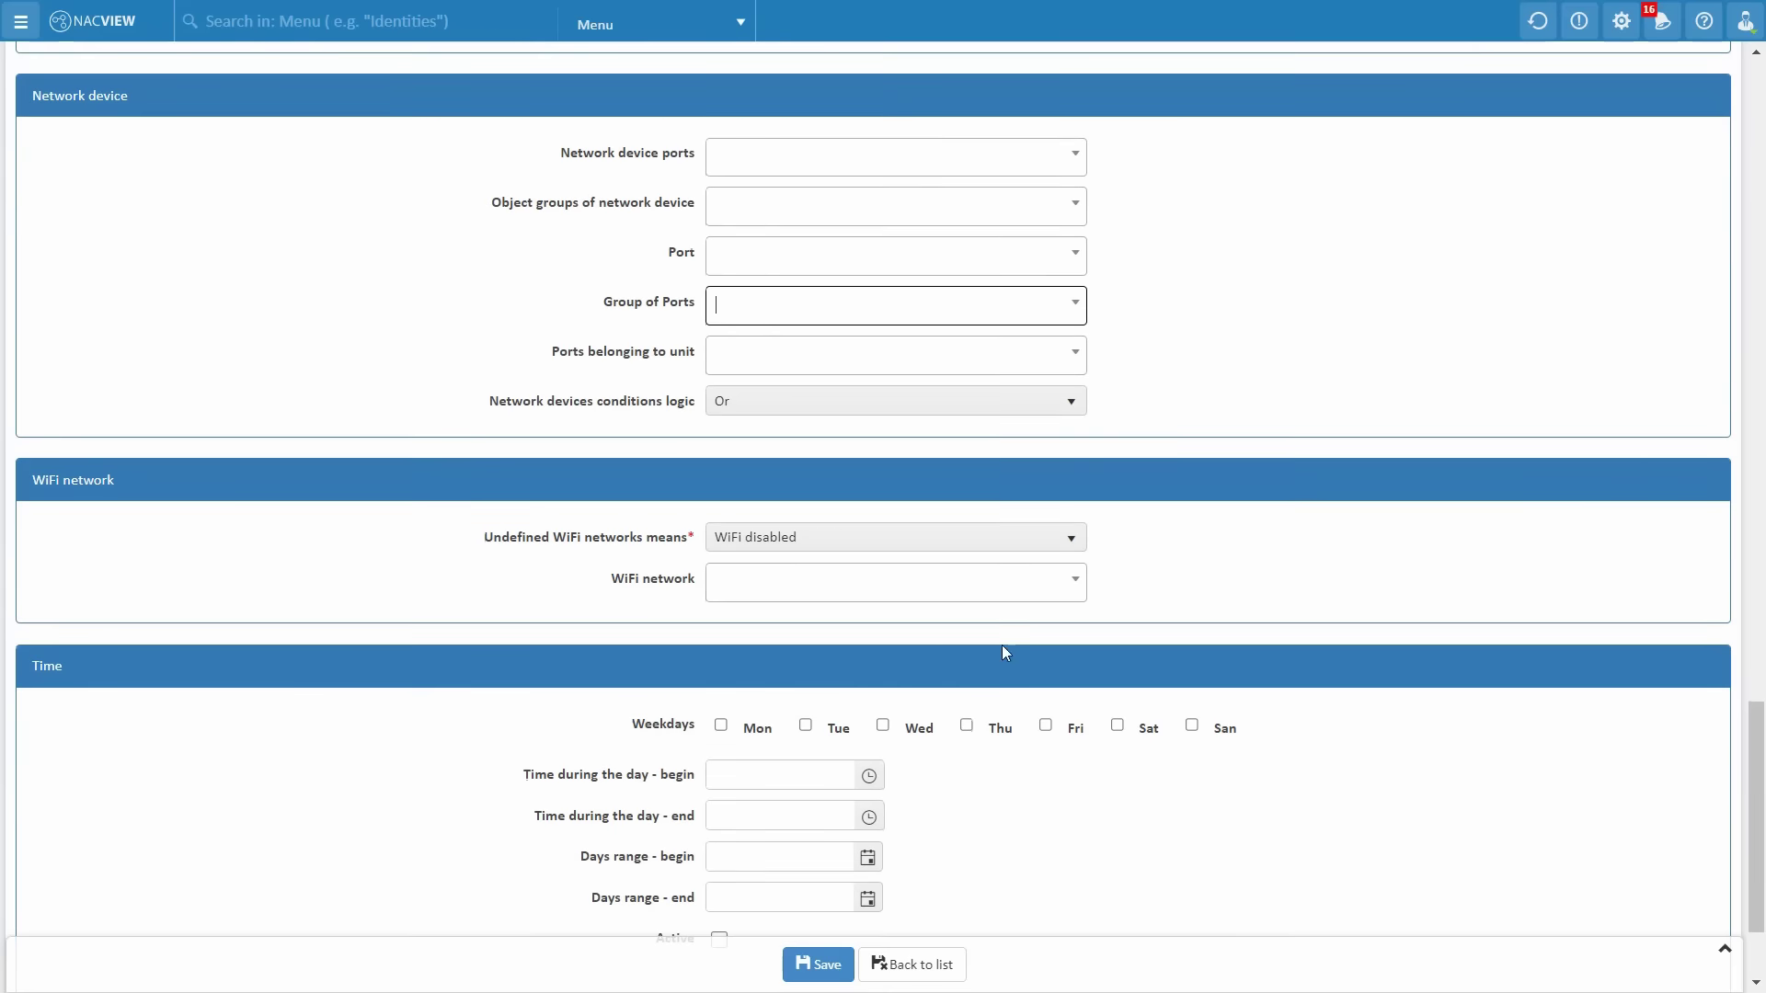
left_click(992, 583)
scroll(1045, 725, "down", 3)
left_click(1091, 783)
scroll(1070, 758, "down", 2)
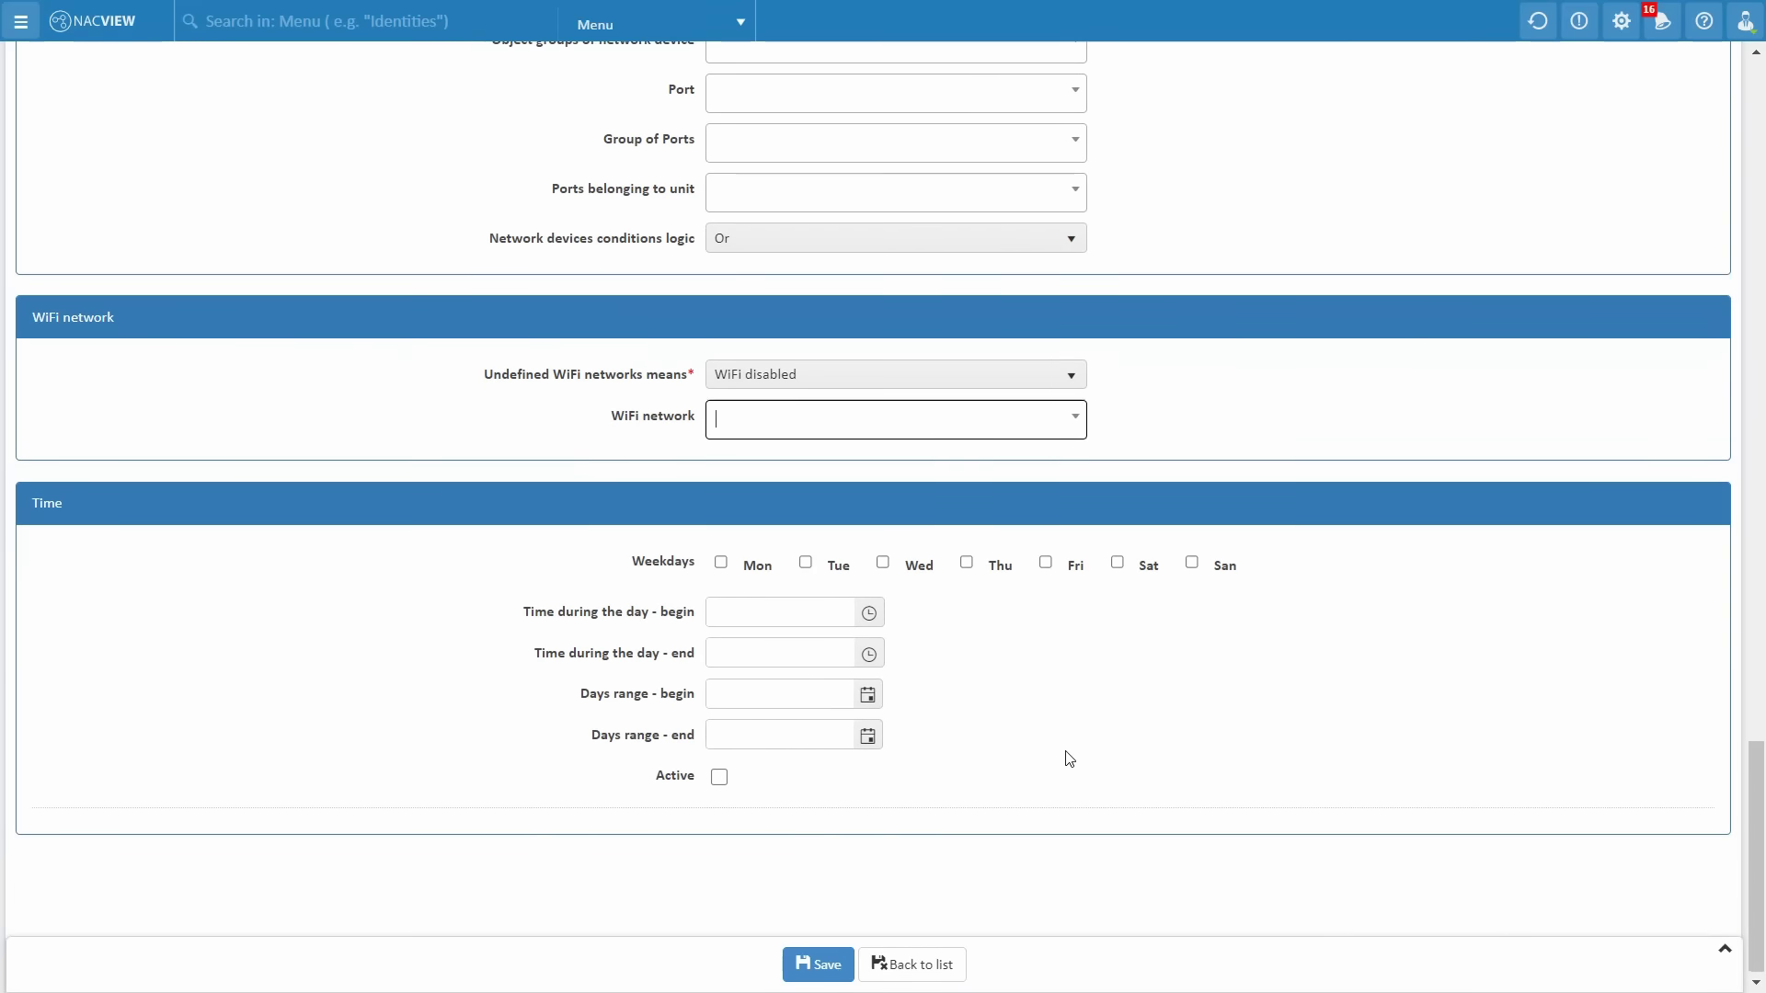
left_click(927, 977)
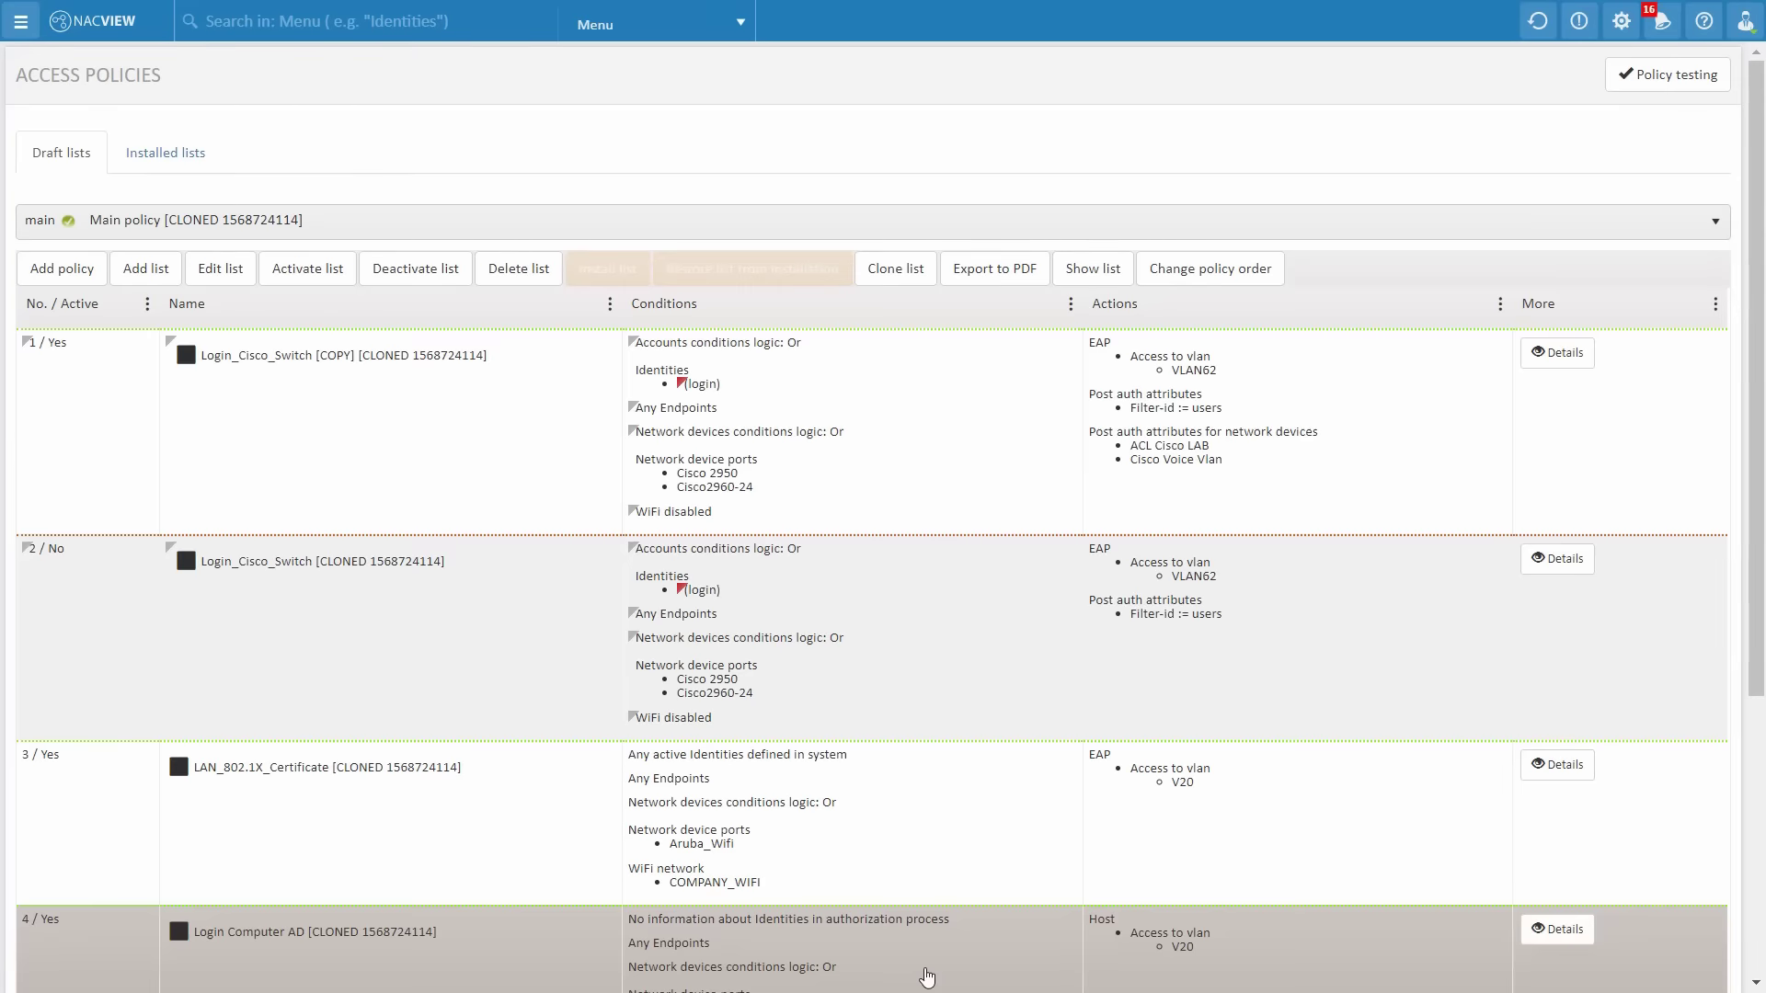
Look through the main draft policy list and show the details and available actions of the first policy, Login_Cisco_Switch [COPY]
scroll(946, 612, "down", 5)
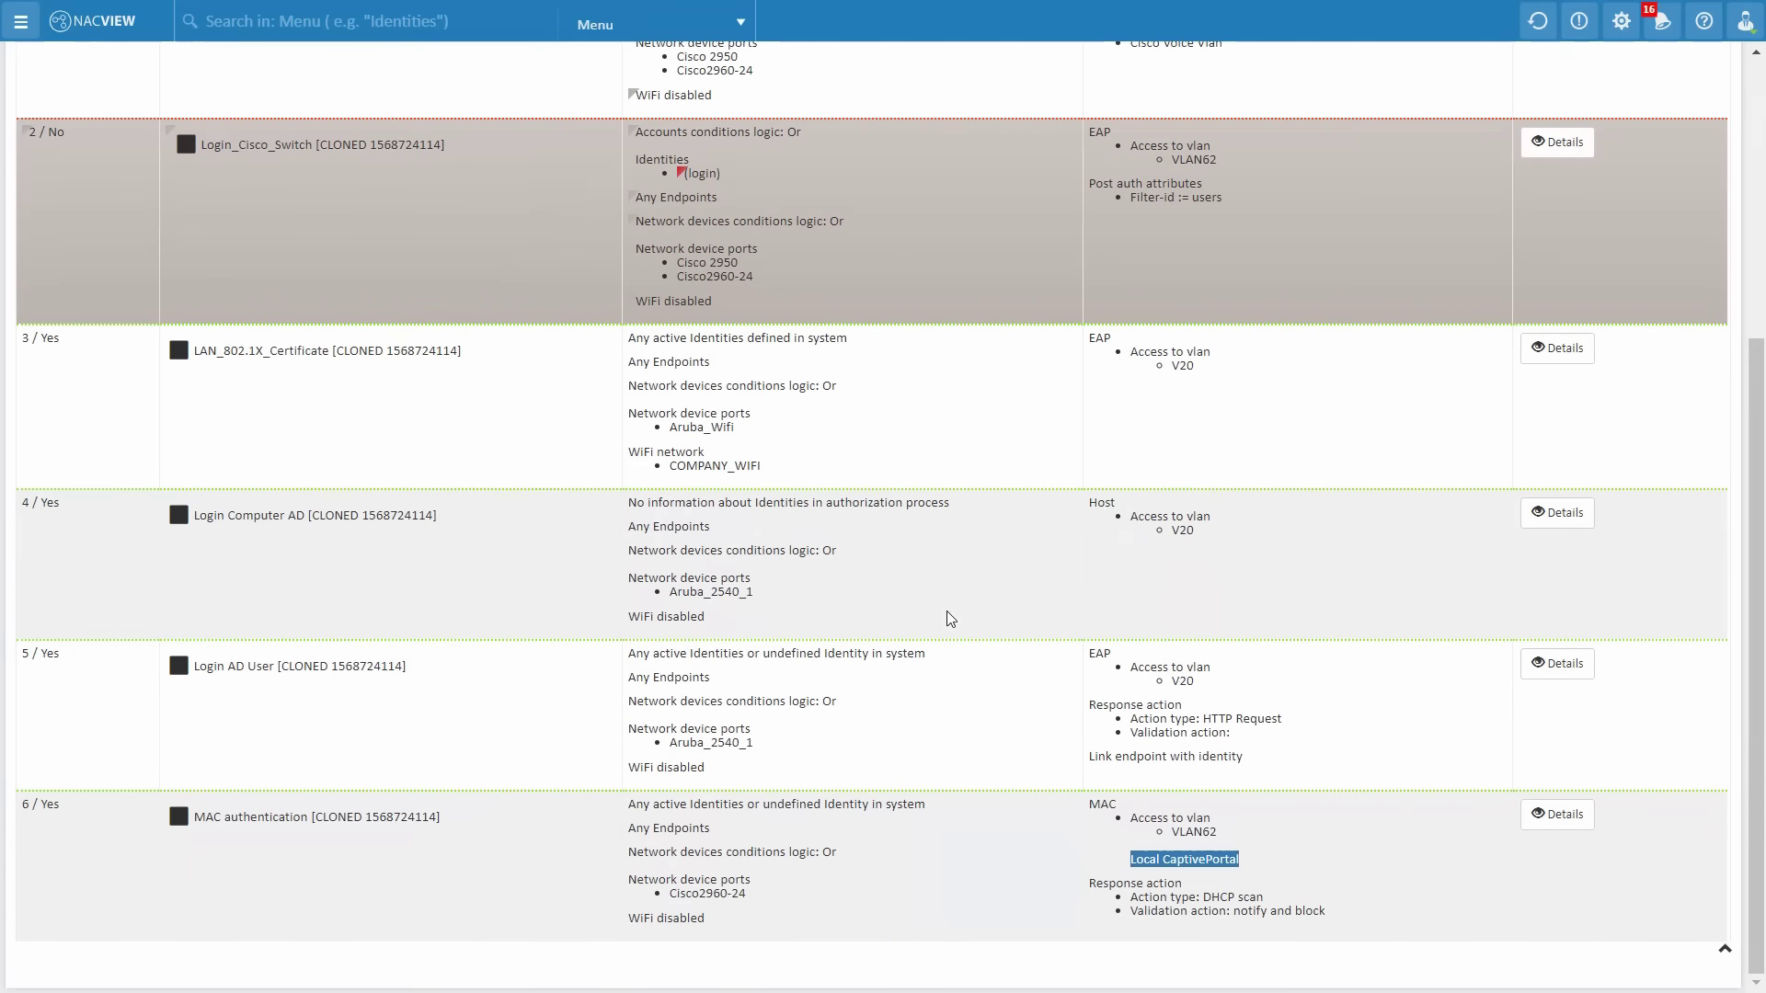
scroll(951, 618, "up", 5)
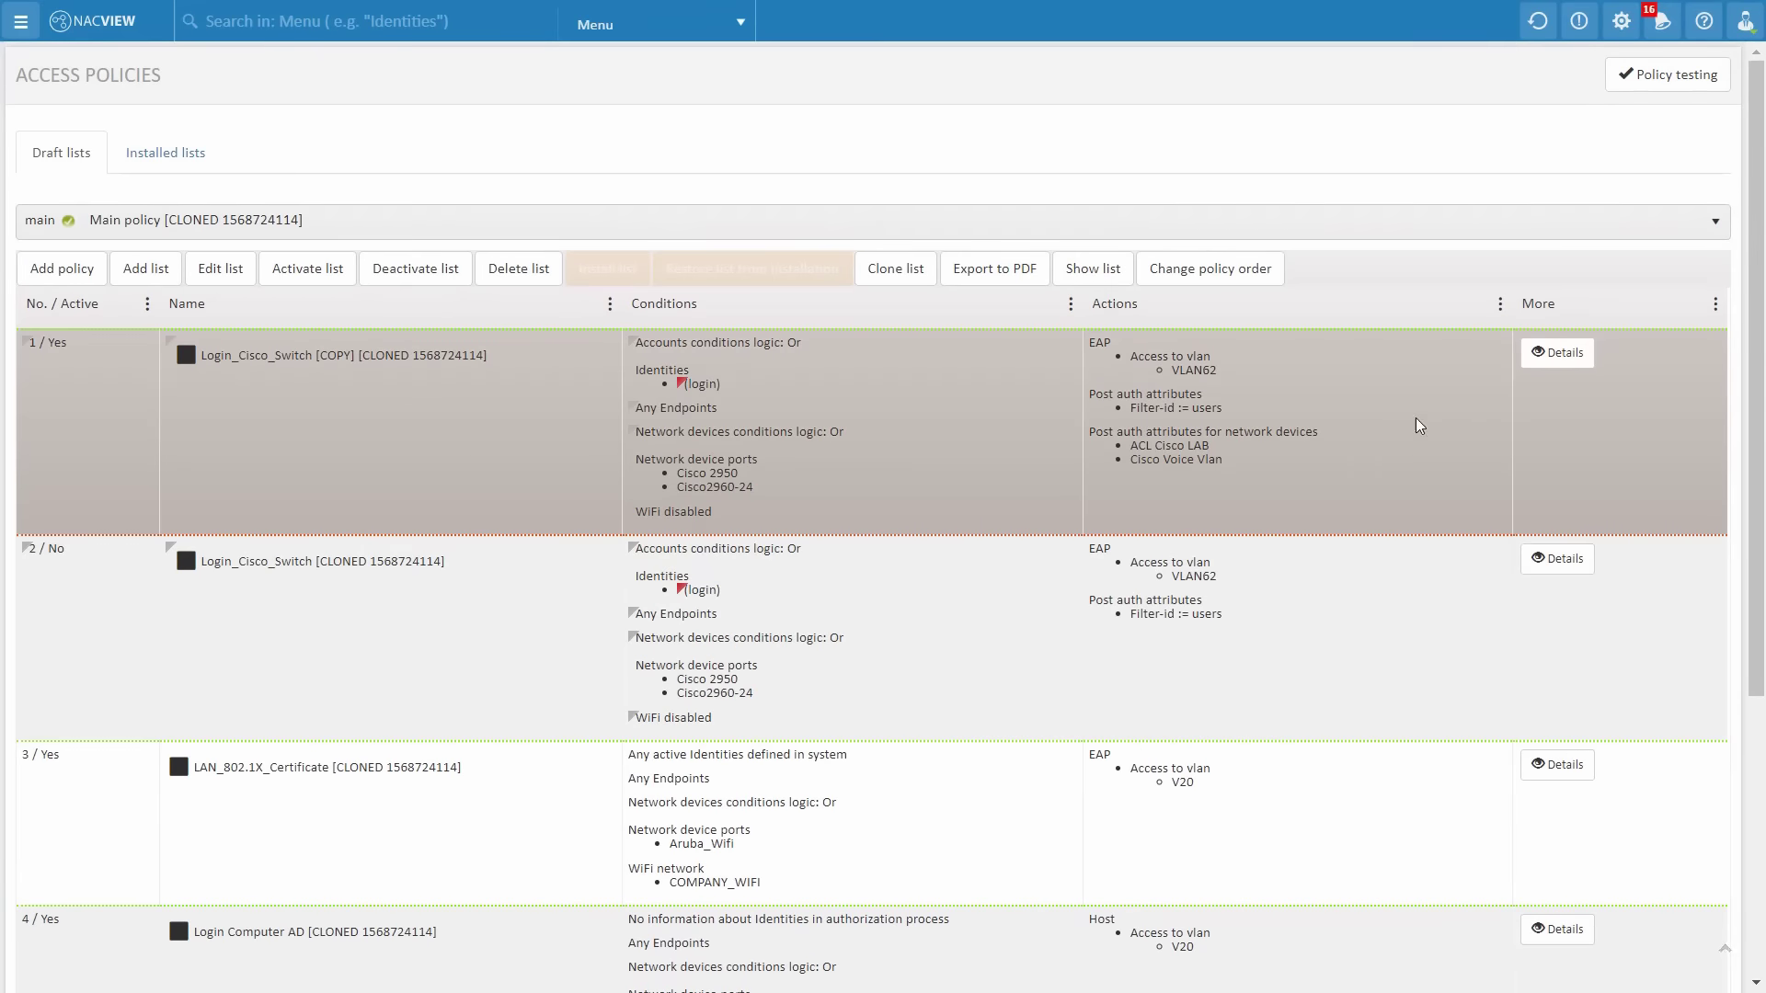
left_click(1544, 357)
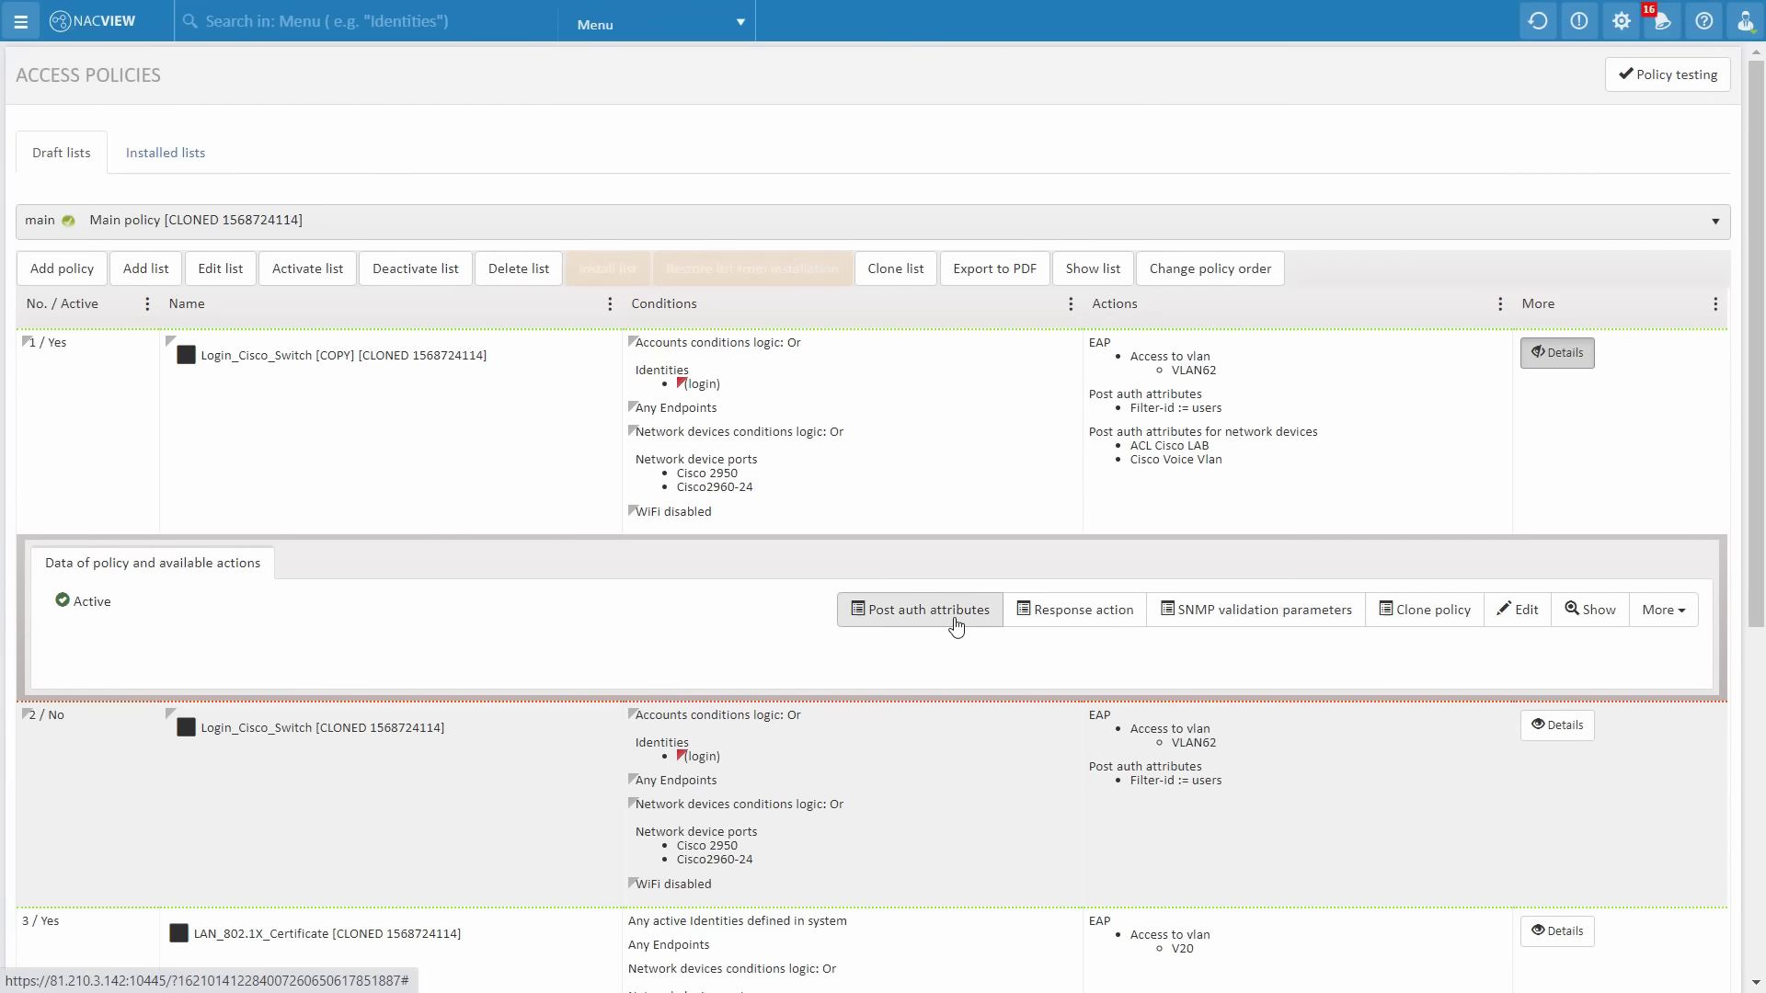
View the Authorization servers list, followed by the Integration servers list
left_click(20, 20)
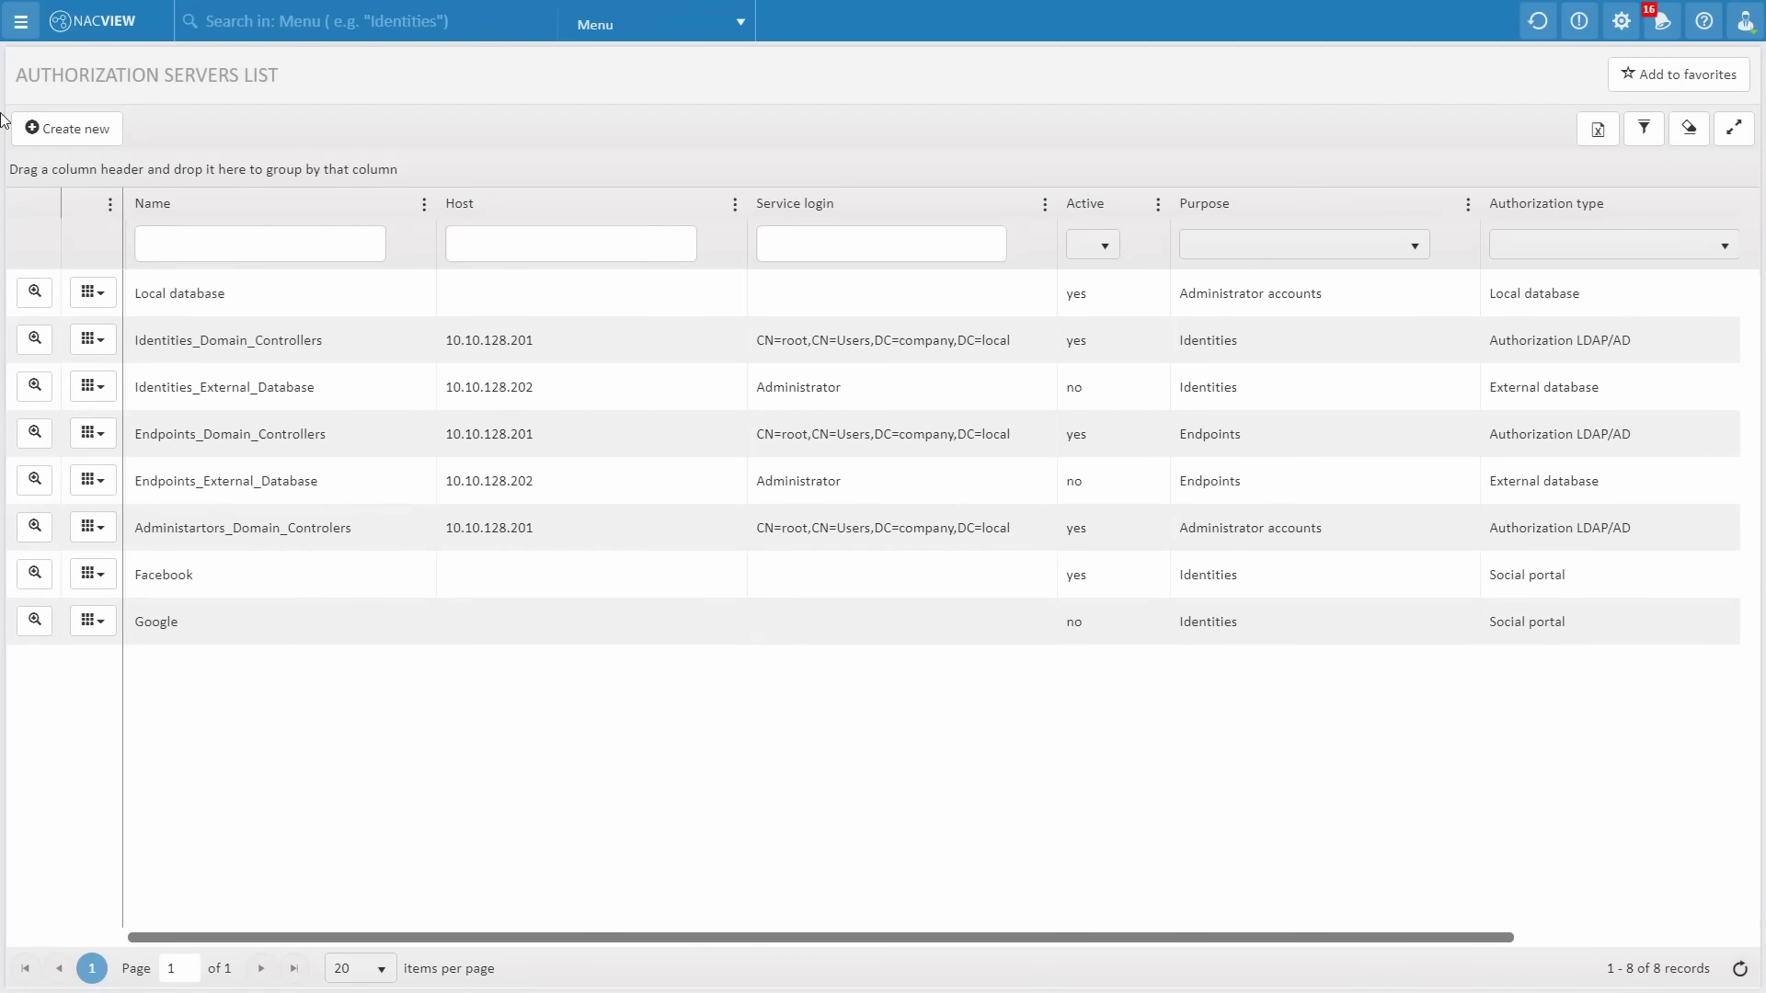
left_click(20, 27)
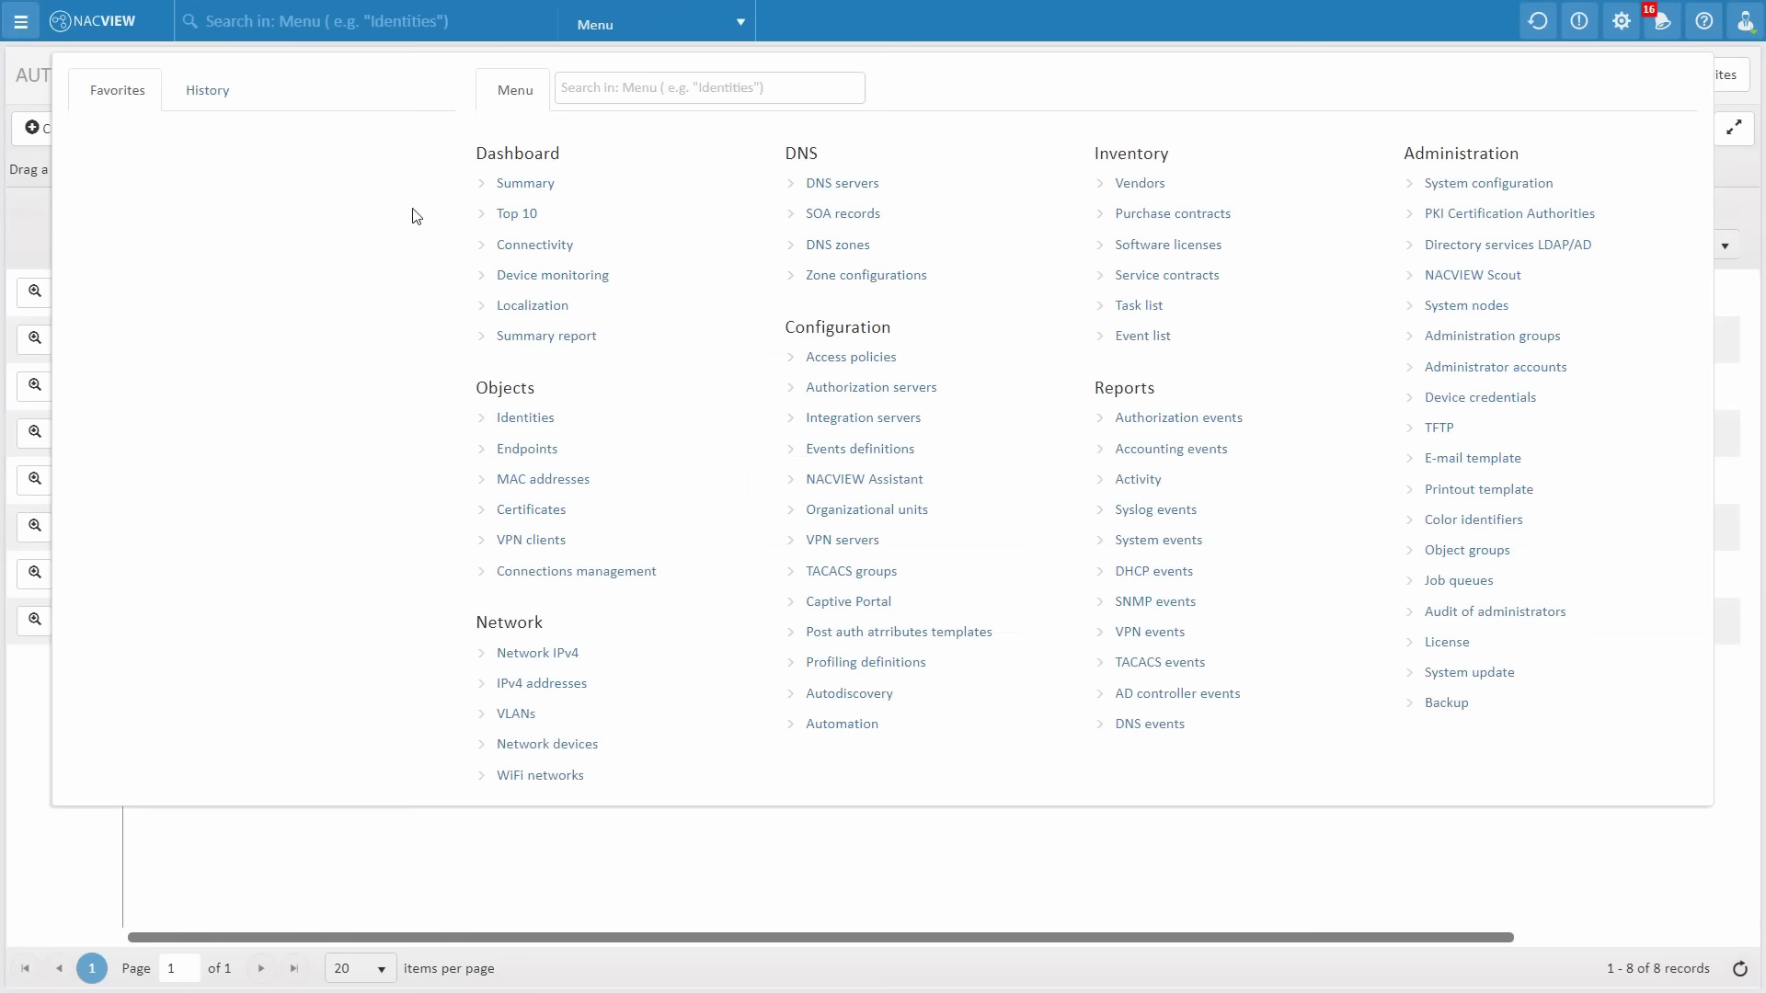
left_click(832, 429)
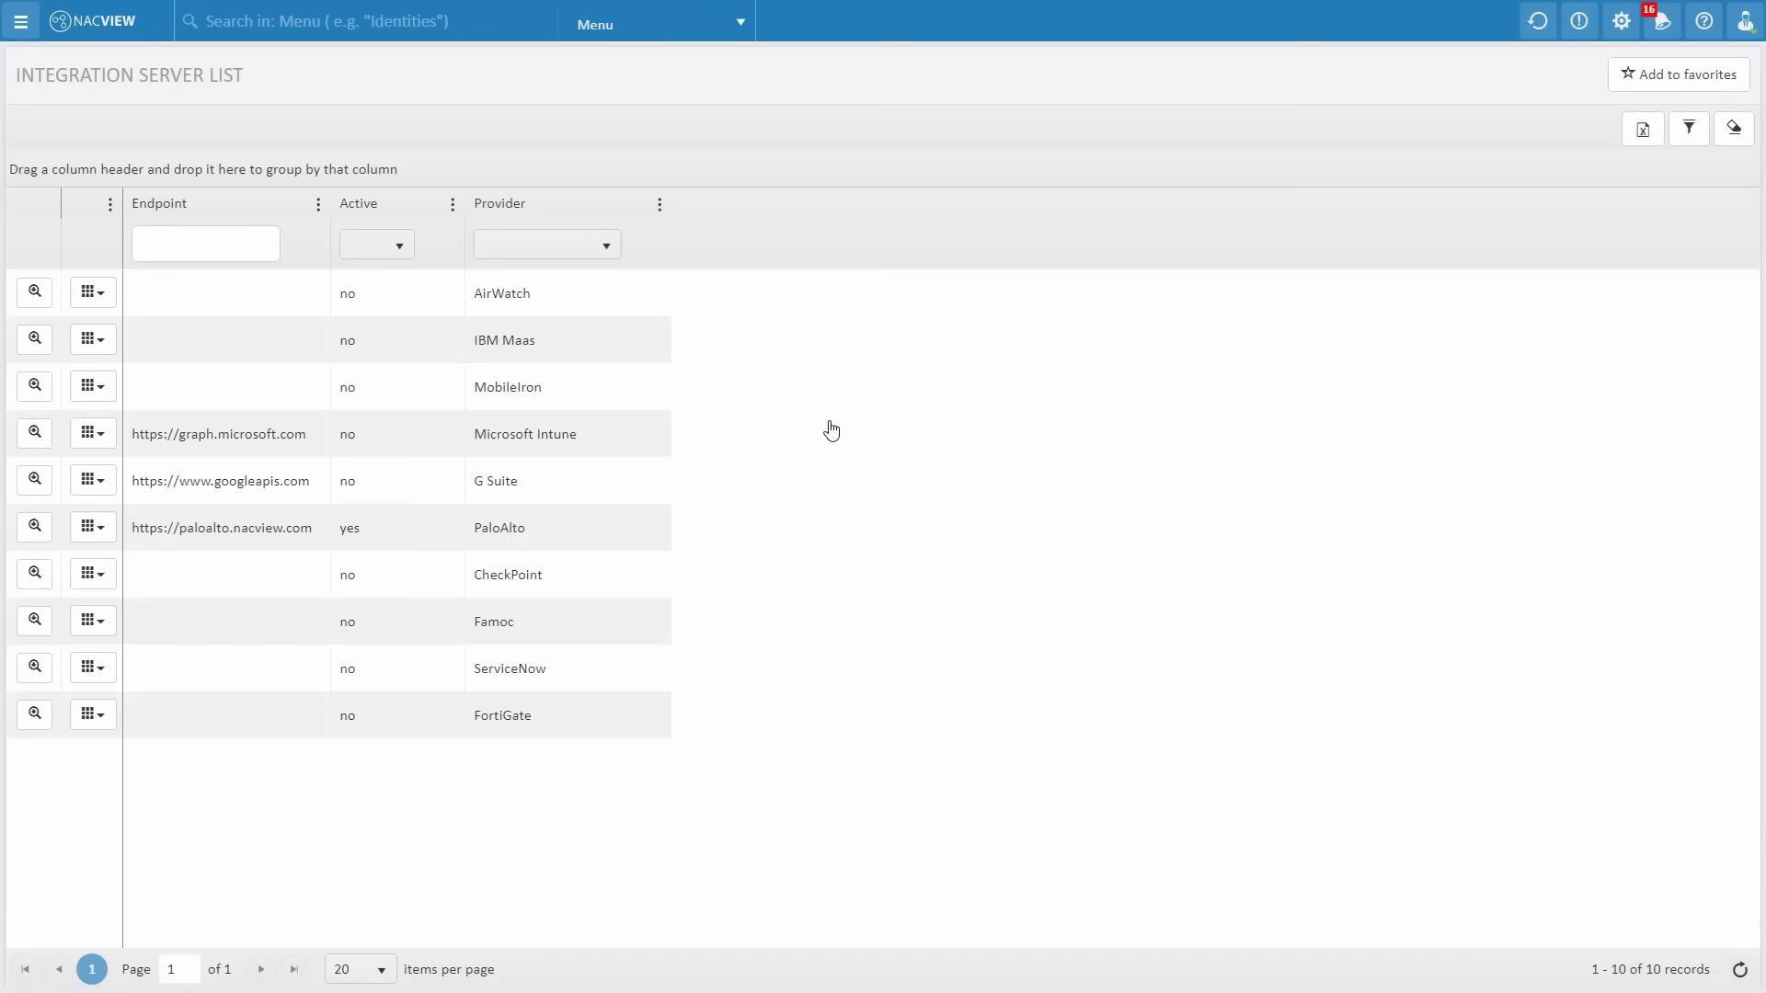
Open the Events definitions list and view the details of the Temperature high event before closing them
left_click(18, 11)
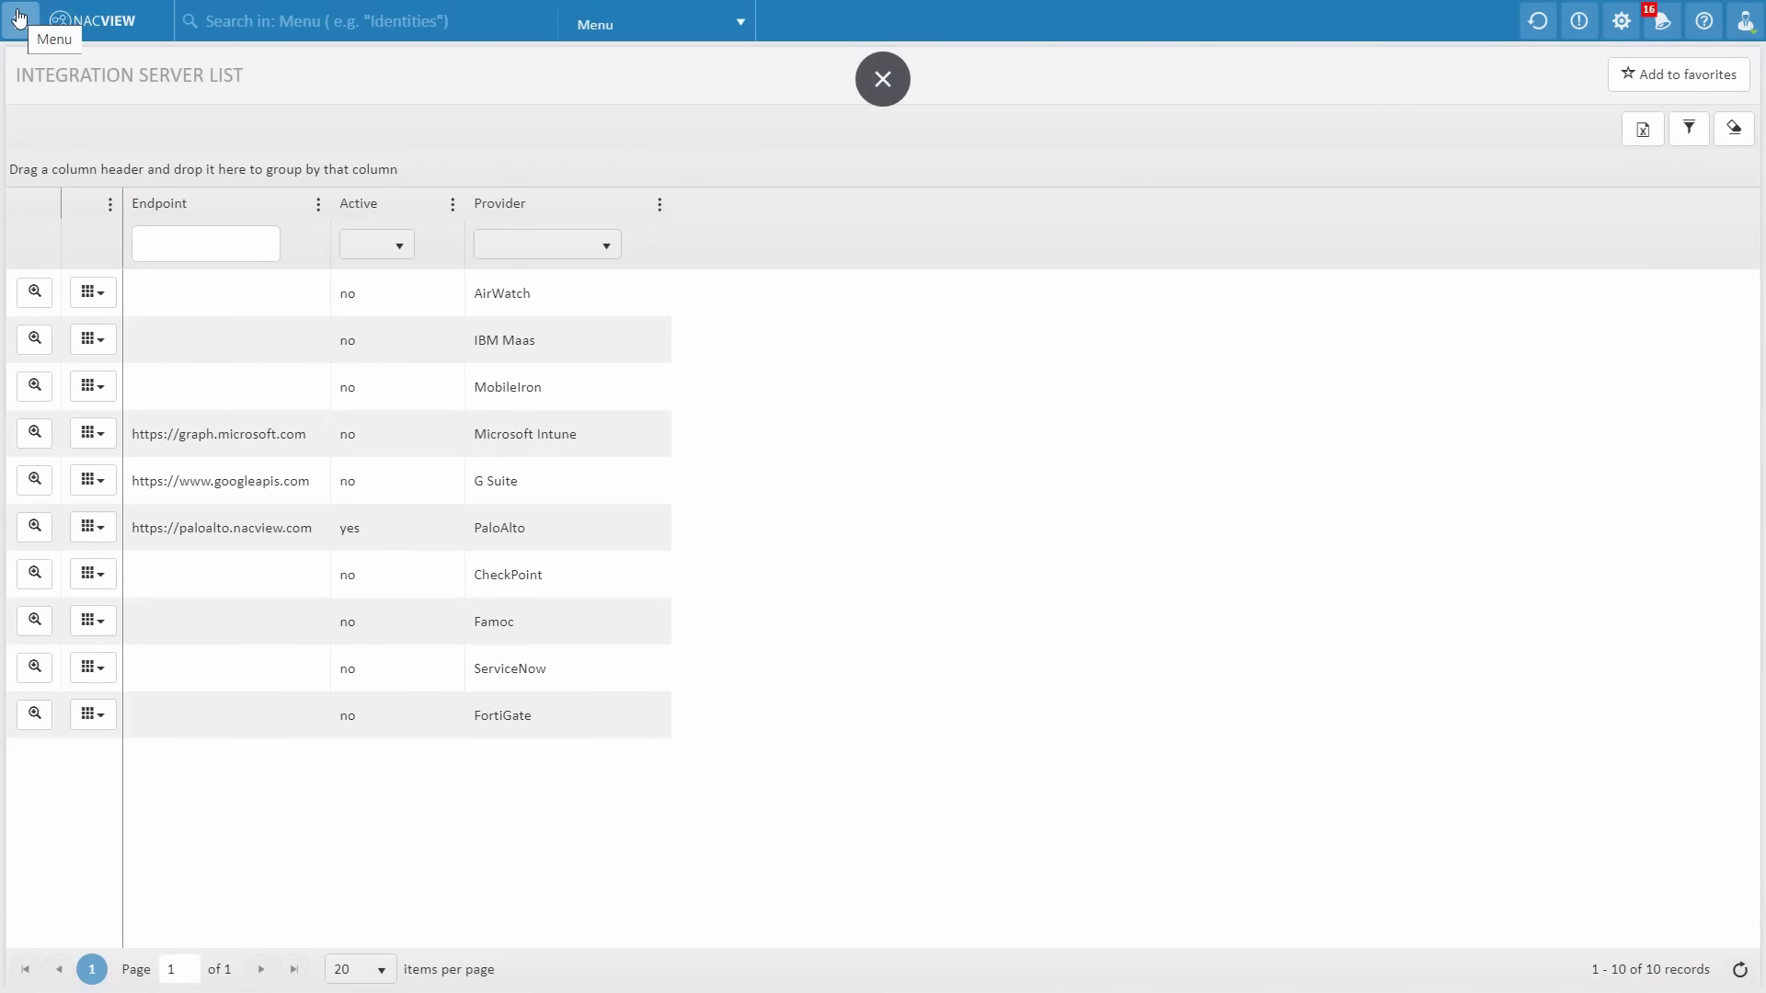
left_click(18, 18)
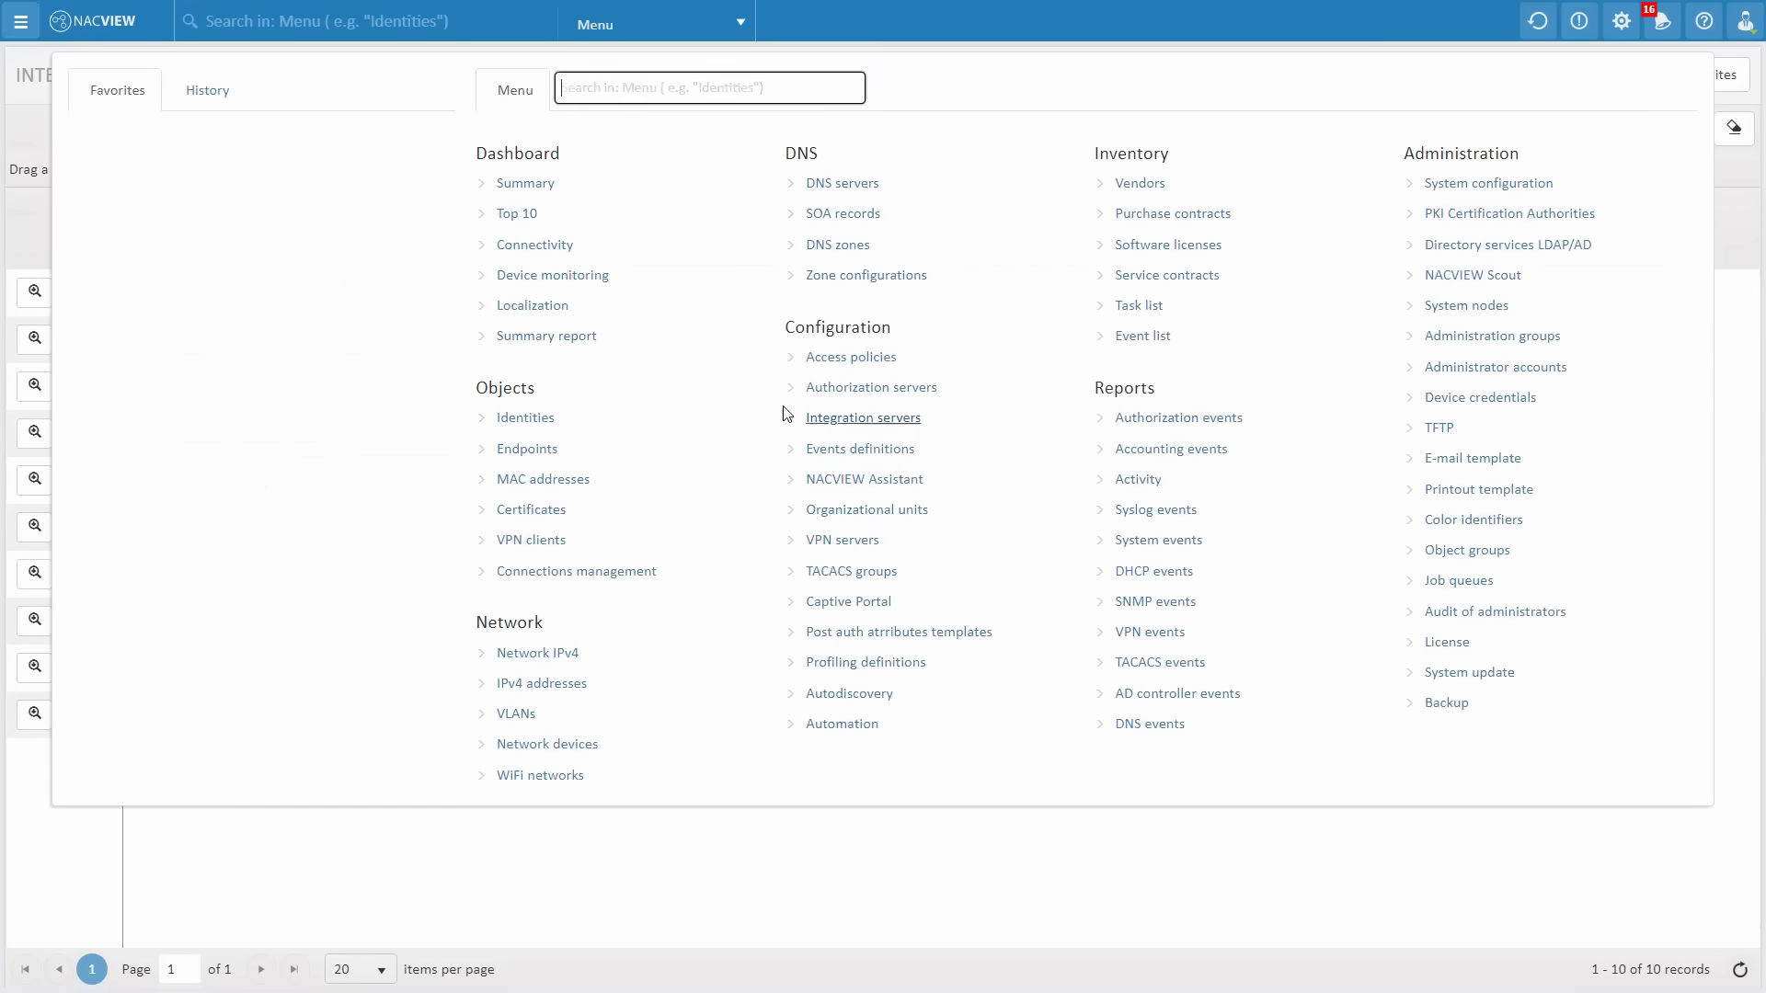
left_click(828, 449)
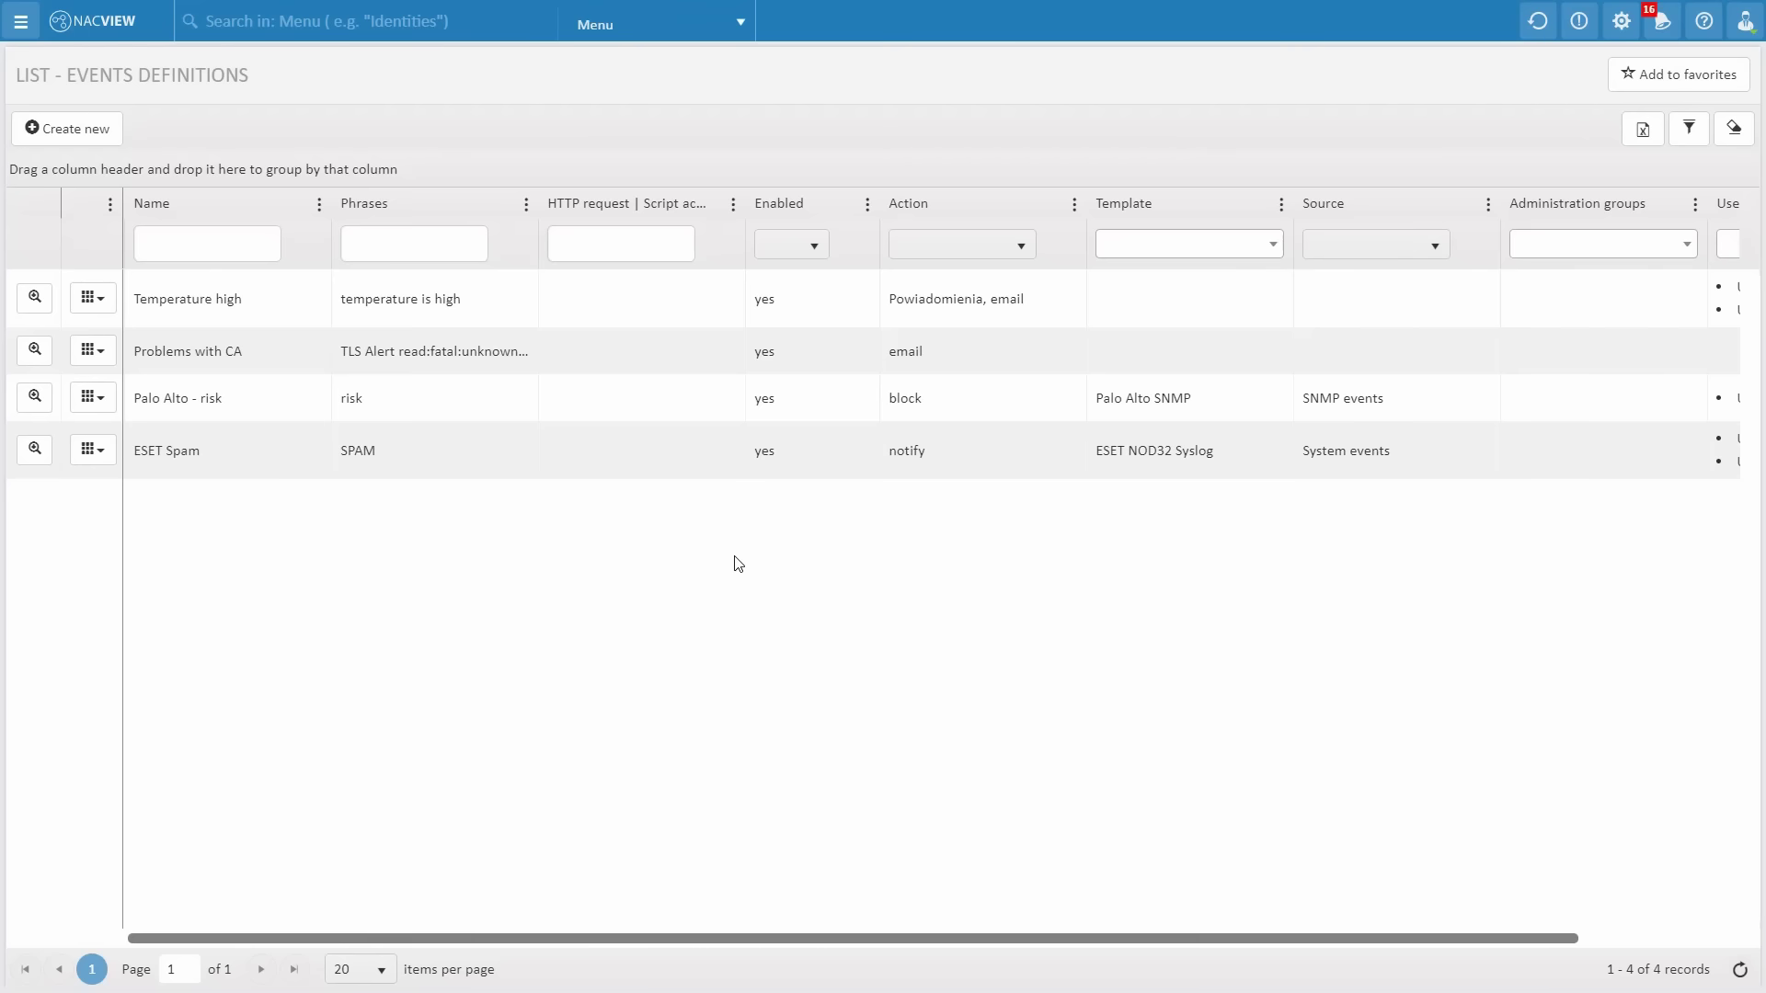
left_click(35, 297)
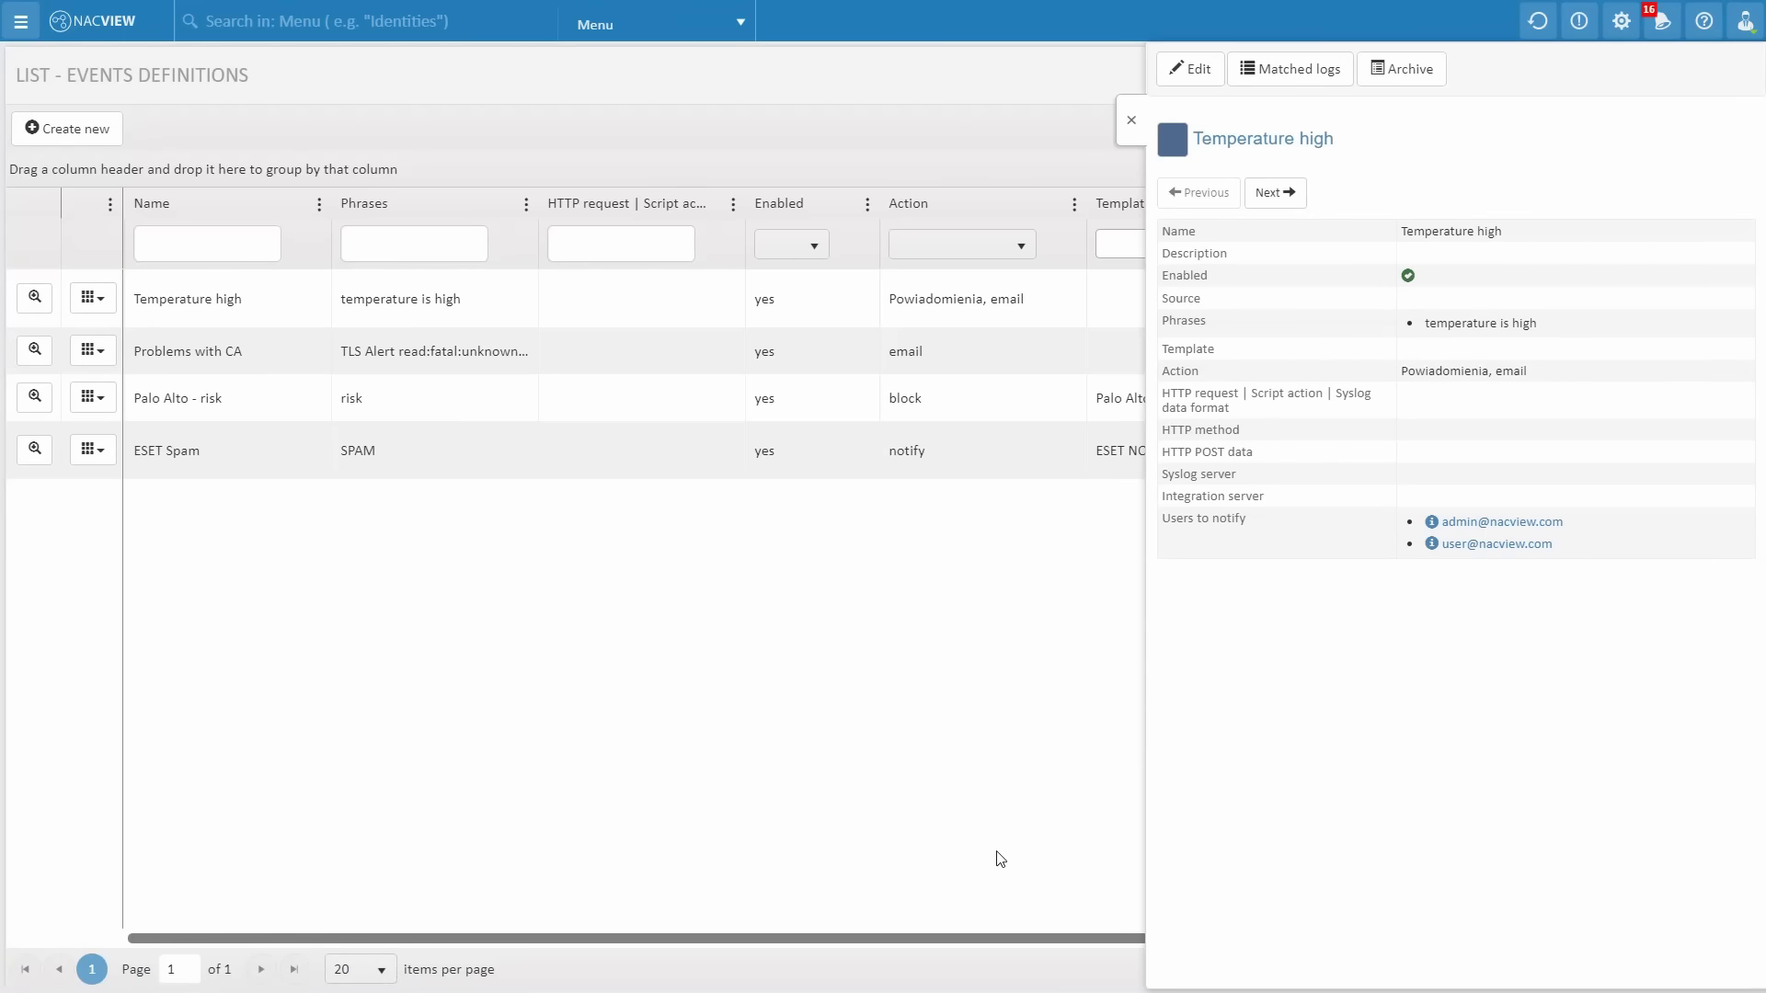
left_click(1134, 123)
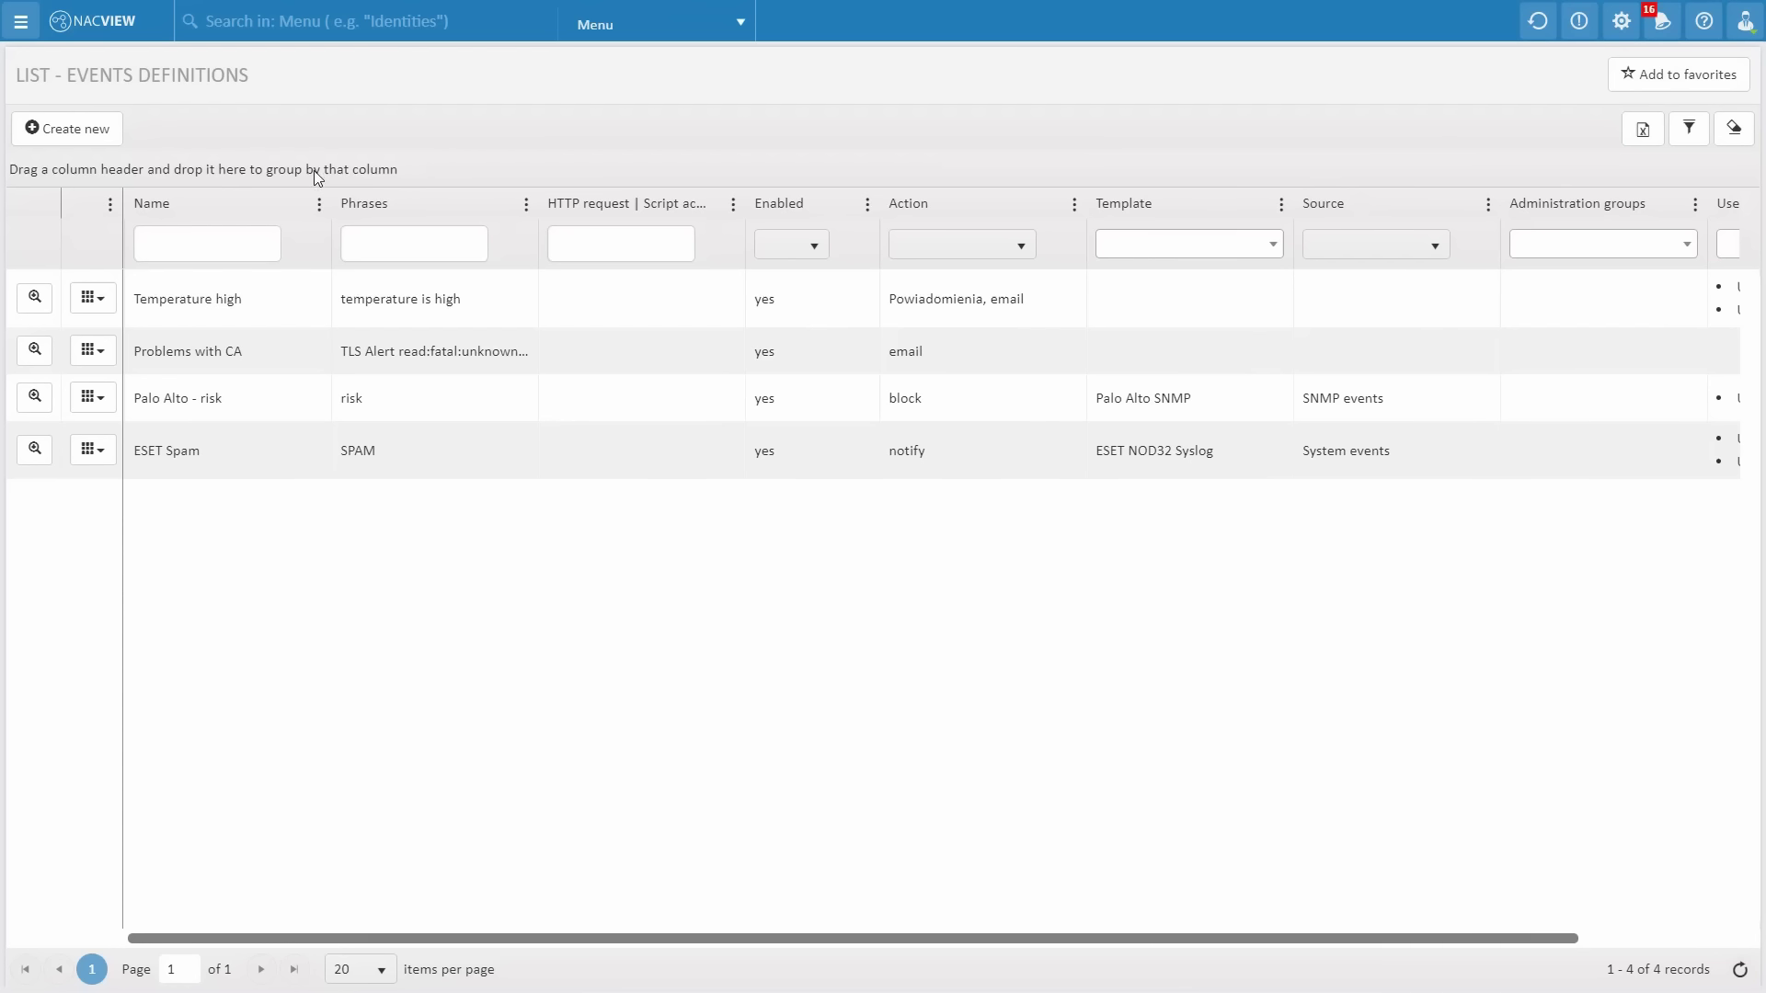
Open the Windows TLS configuration in NACVIEW Assistant for editing and look at its type and operation system choices
left_click(20, 21)
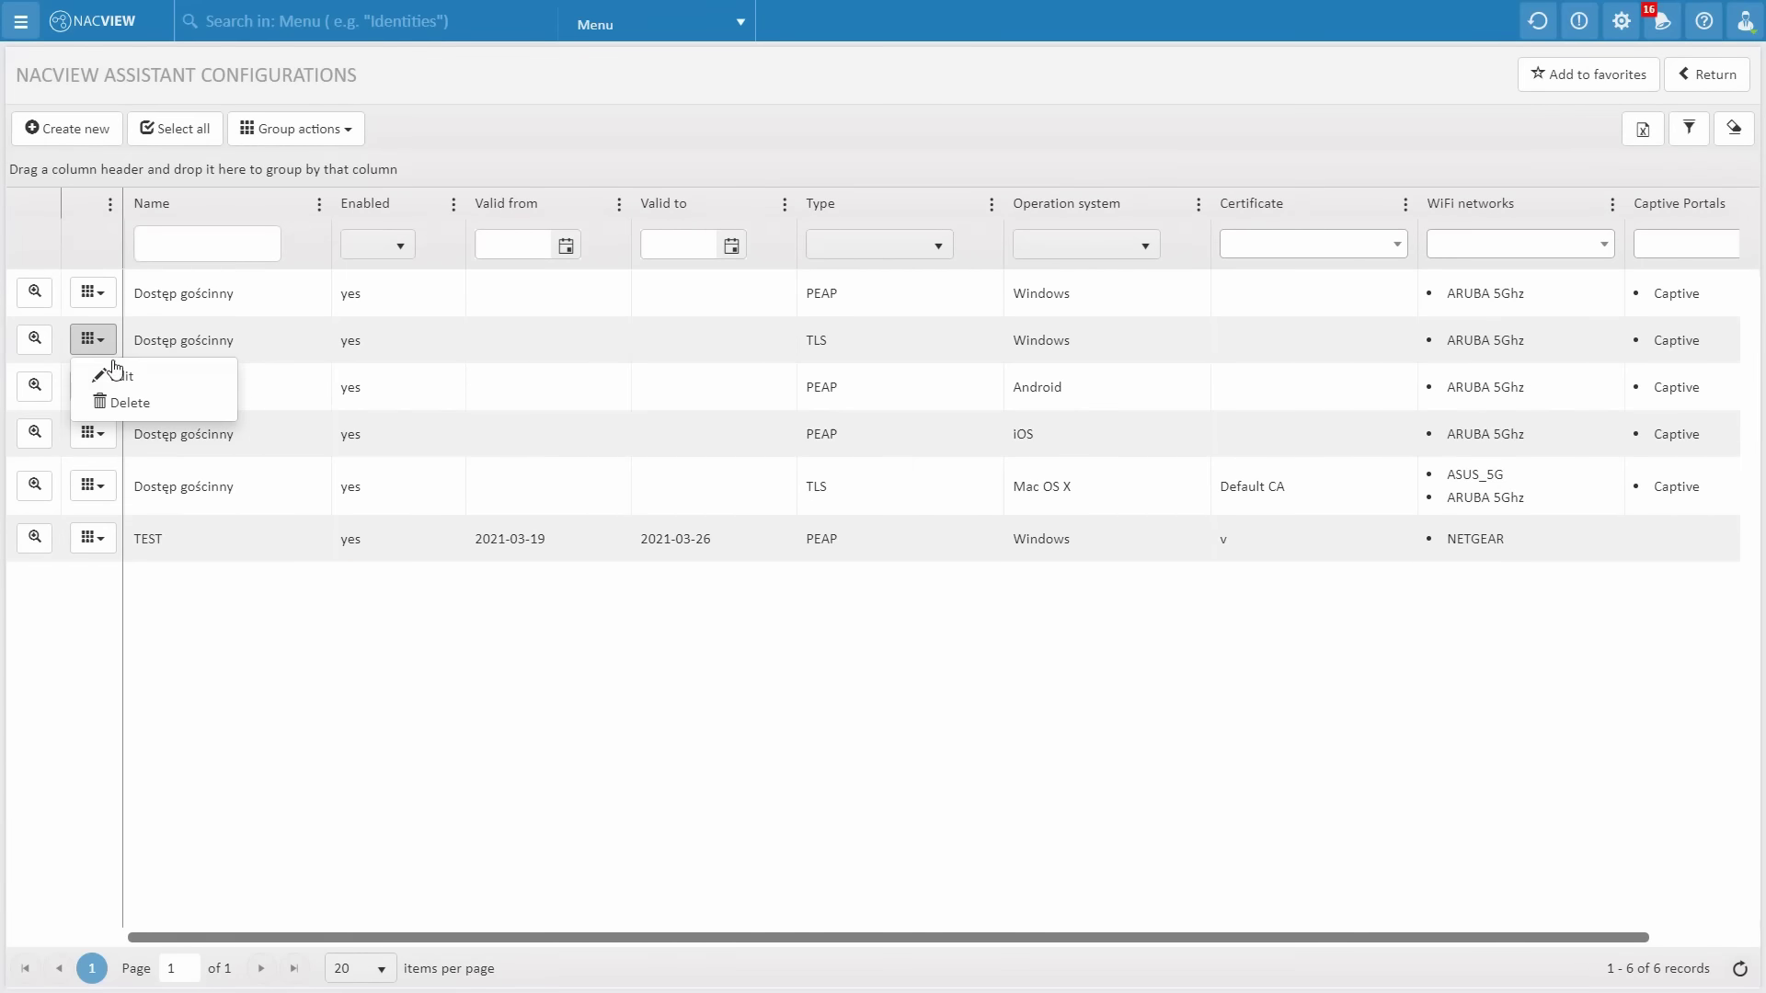
left_click(116, 375)
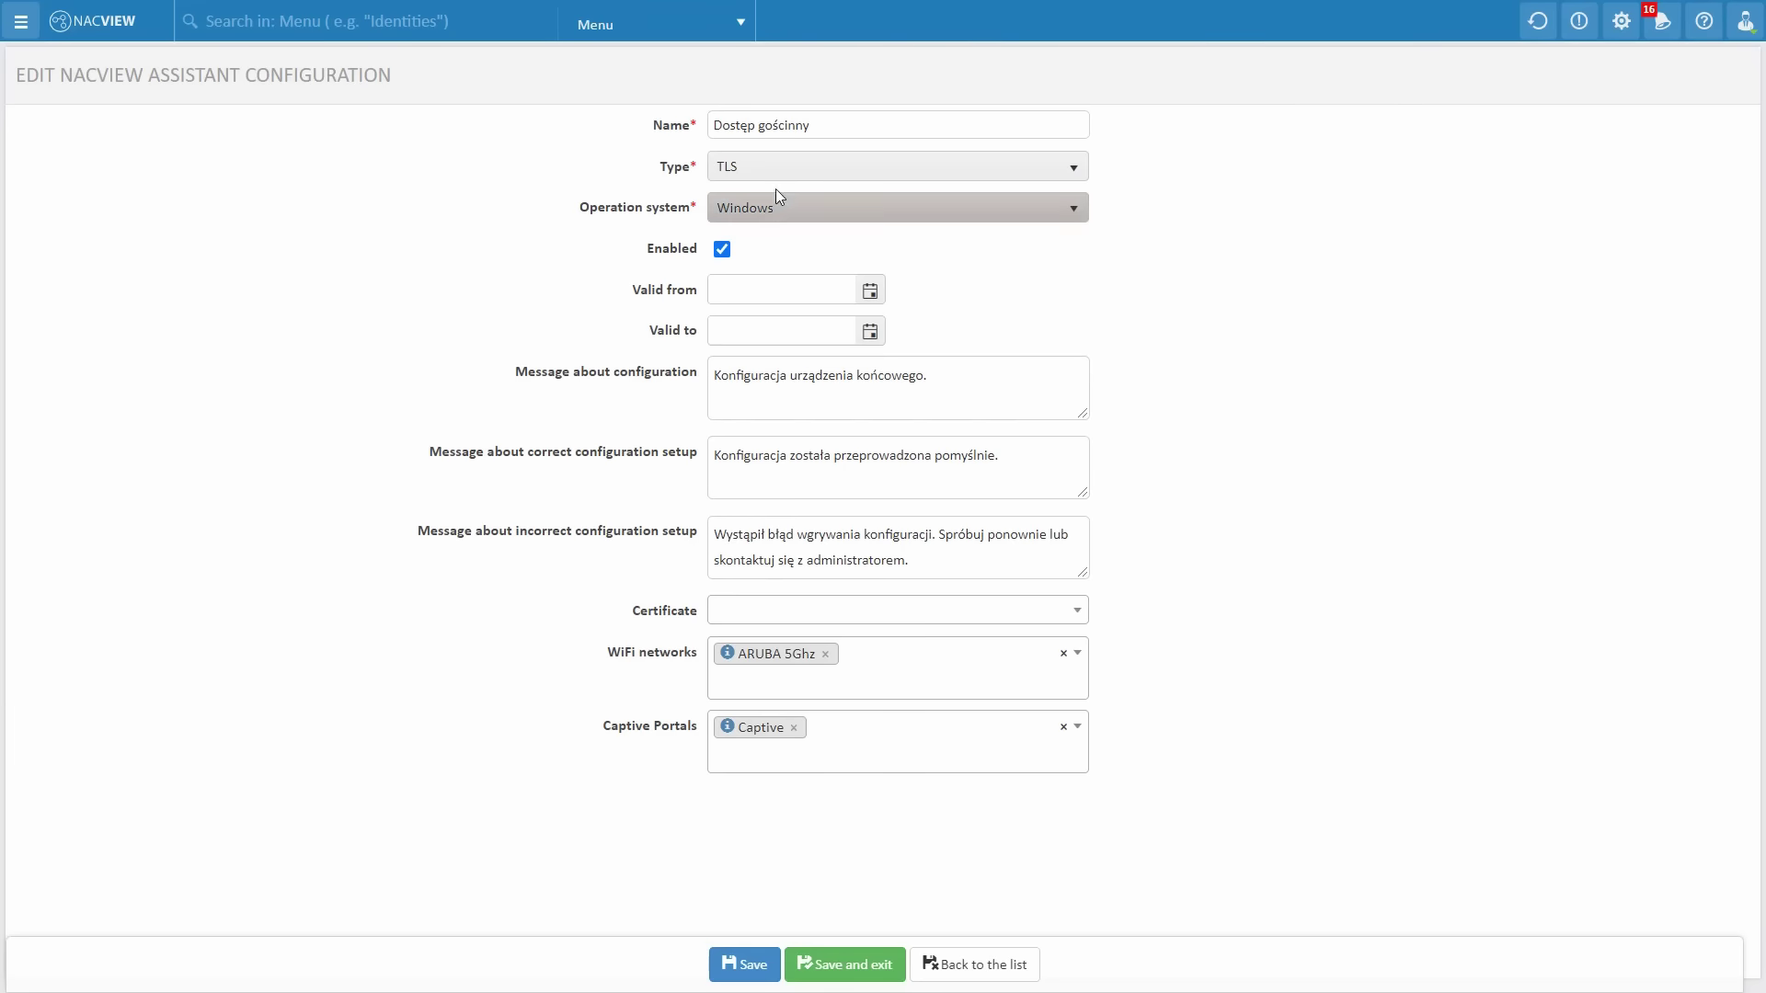
left_click(775, 166)
left_click(774, 173)
left_click(781, 210)
left_click(1291, 301)
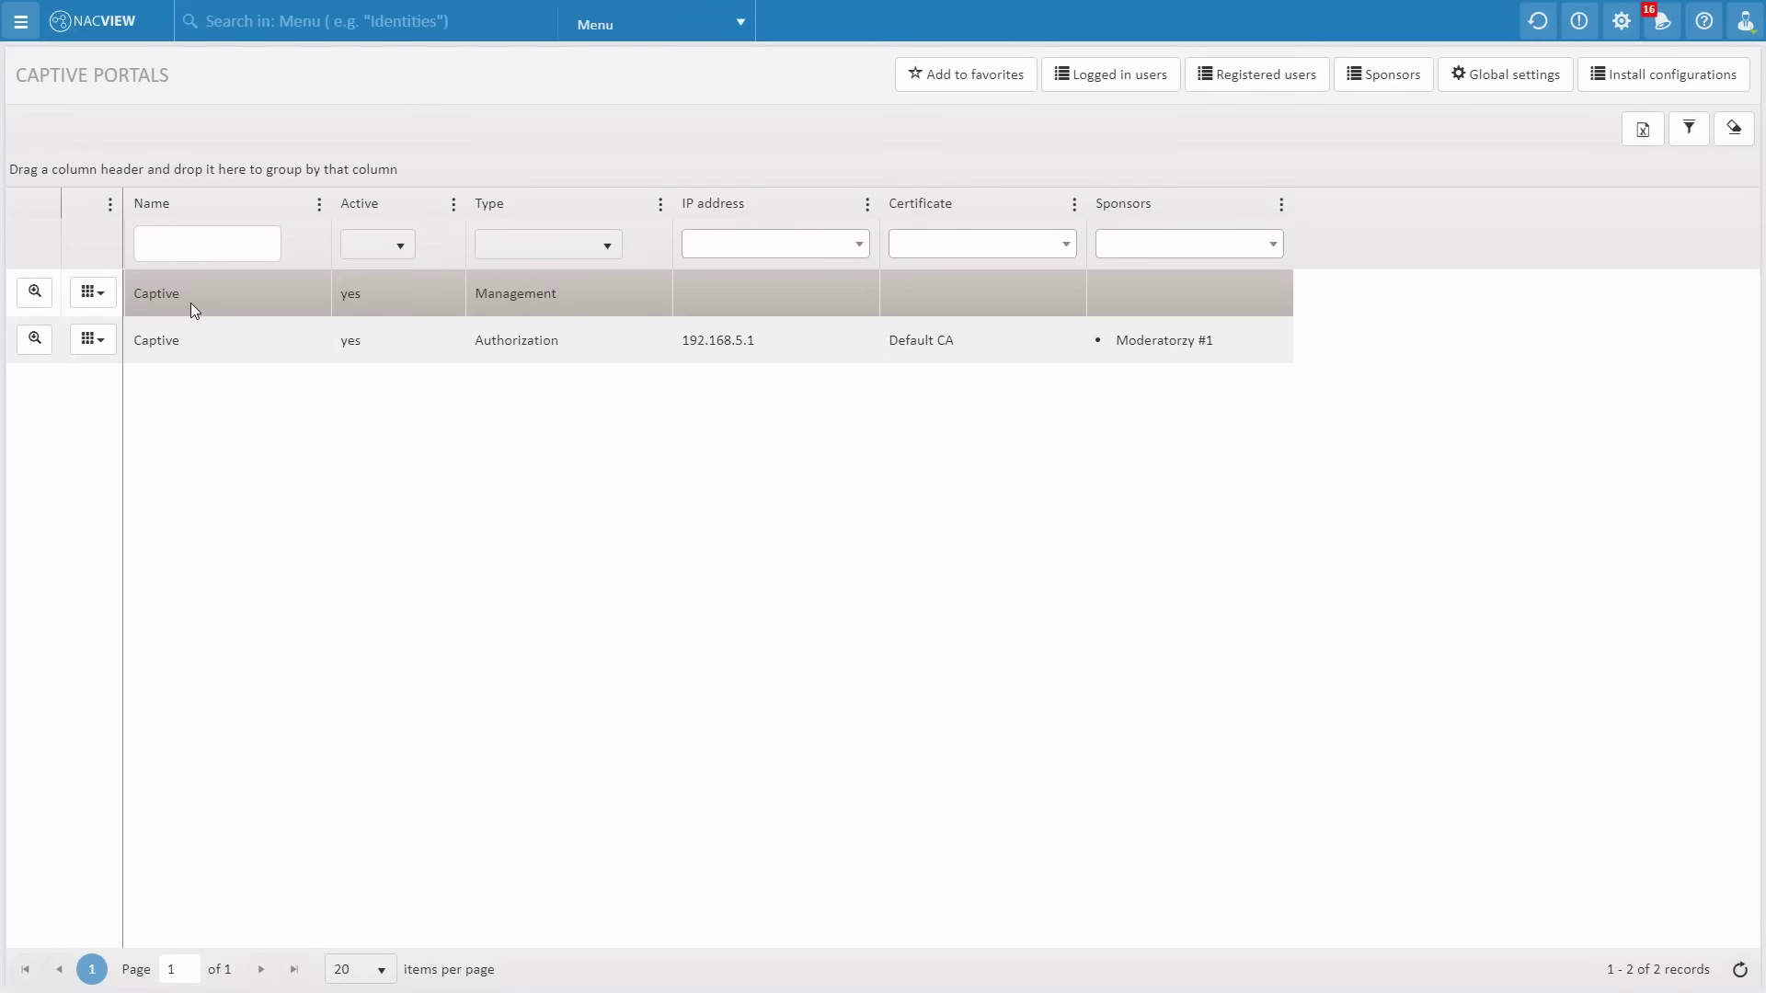
Open the Authorization-type Captive portal and examine its settings, sponsors, social portals, endpoint configurations and object group permissions
left_click(33, 341)
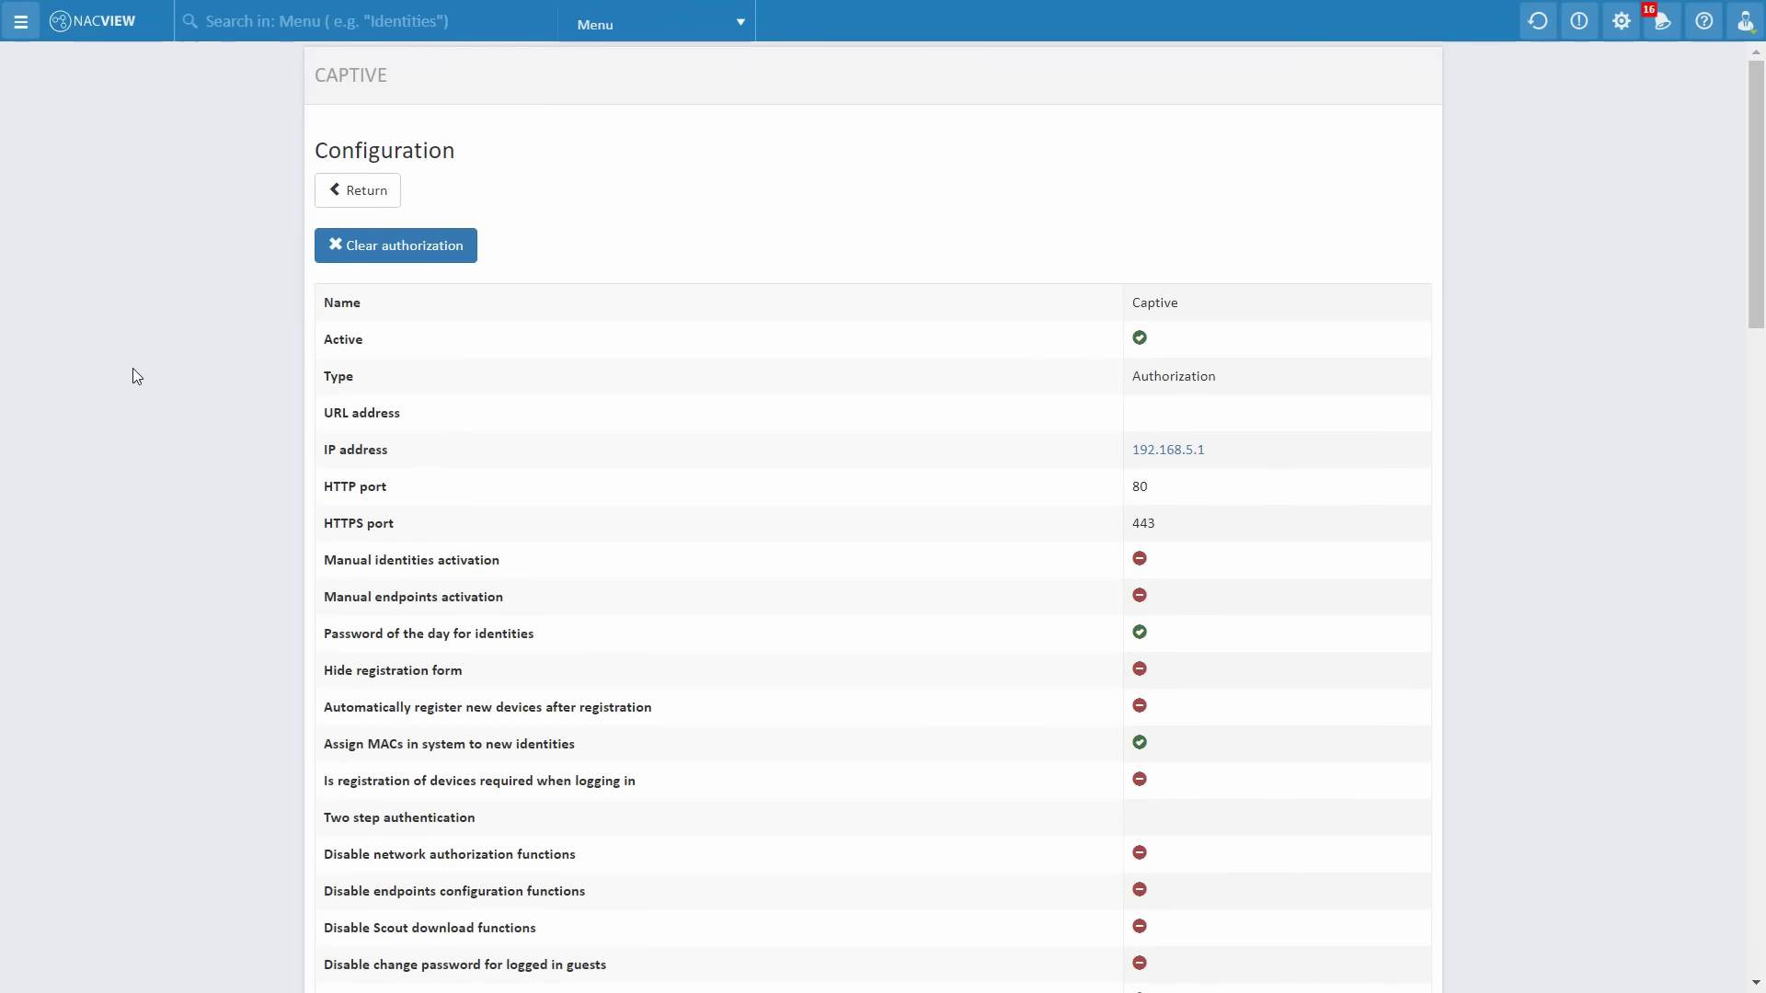
scroll(136, 316, "down", 3)
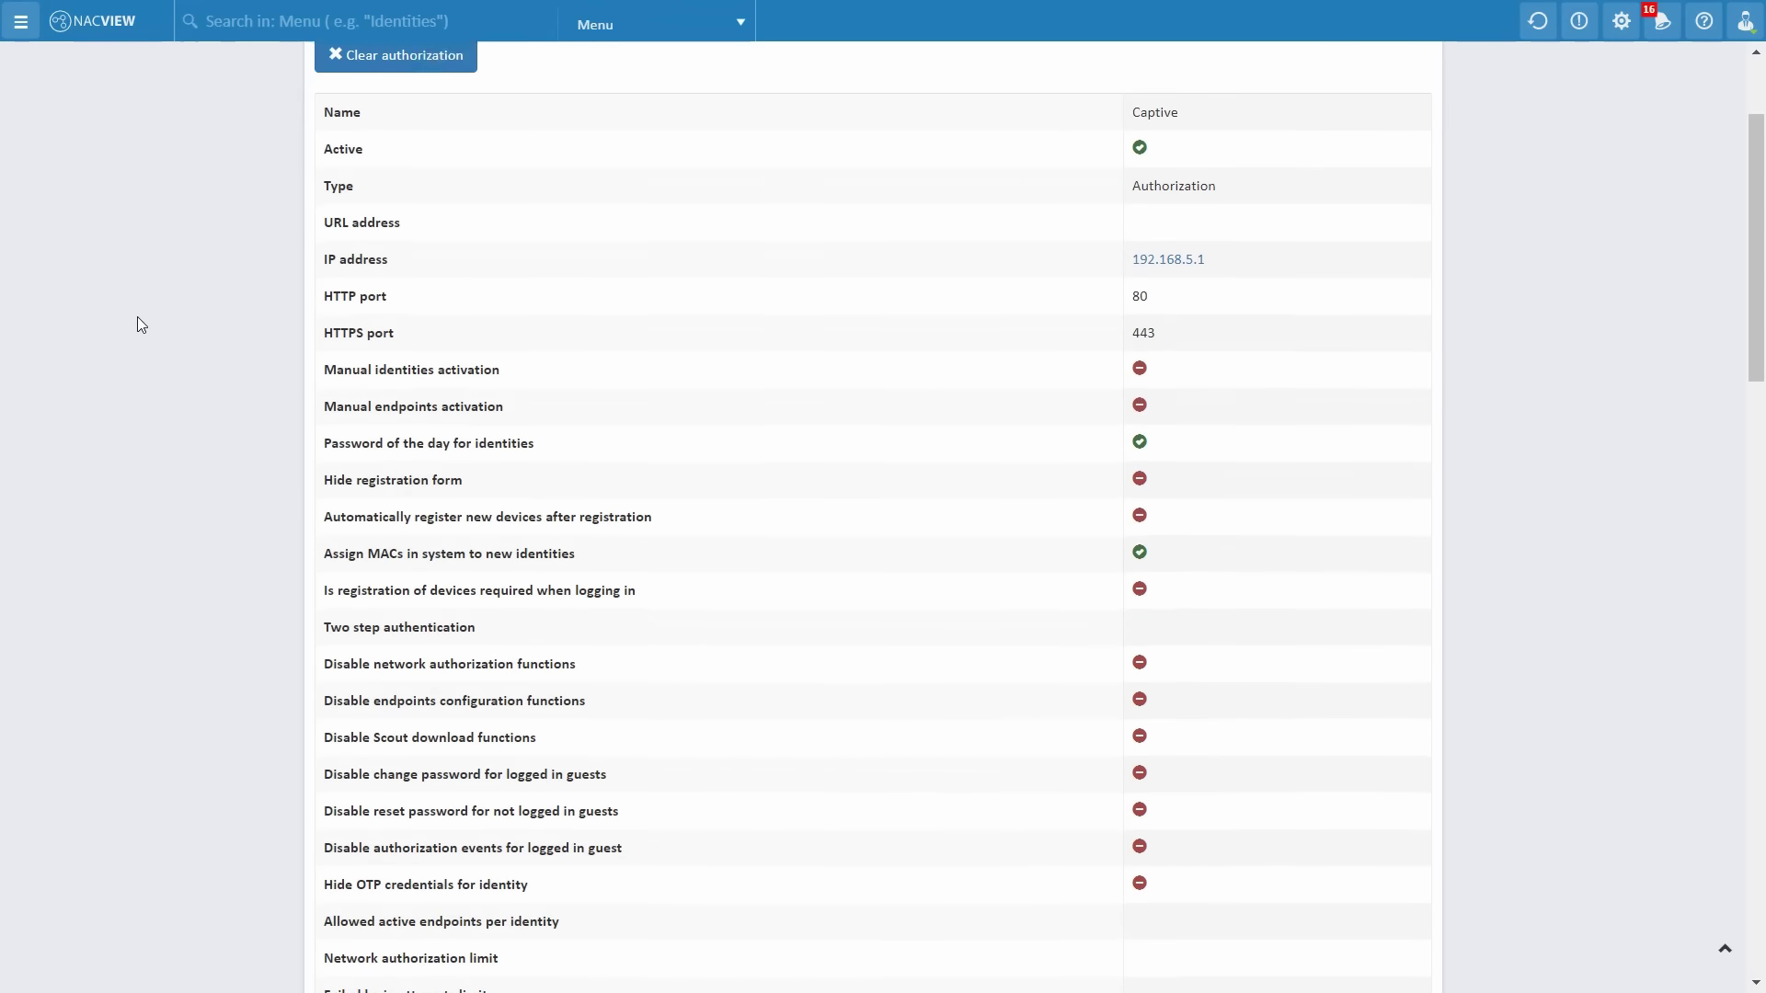
scroll(137, 318, "down", 3)
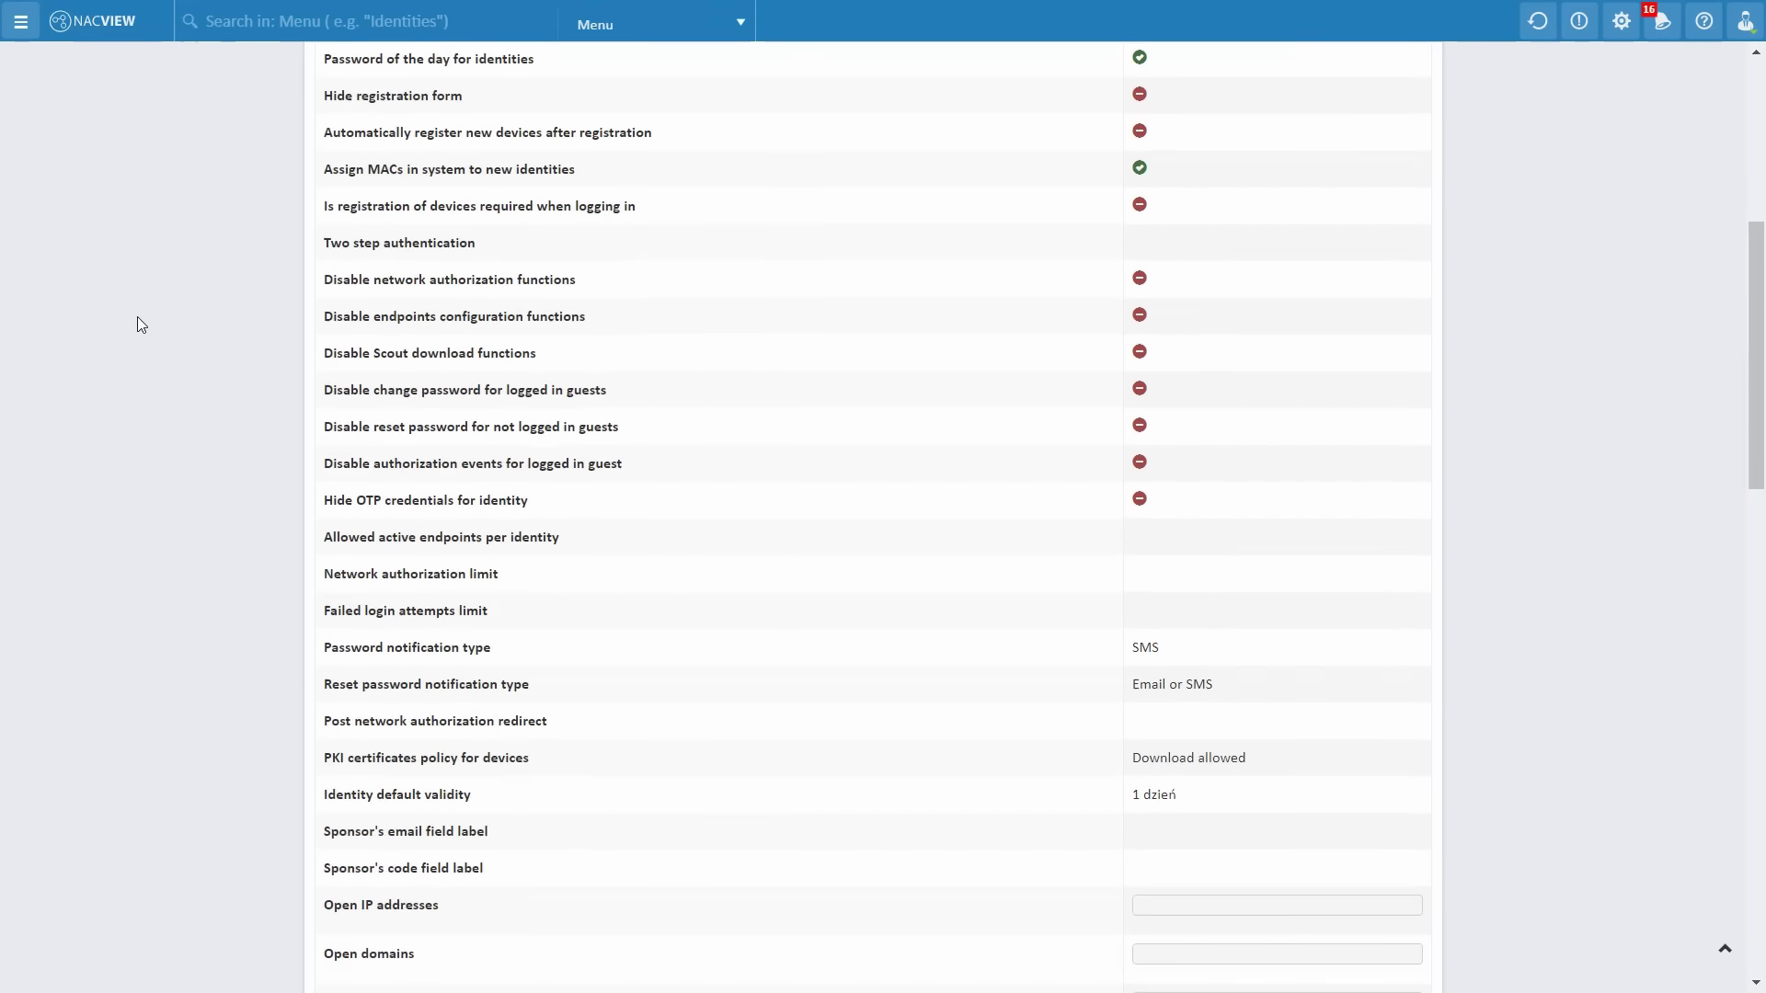
scroll(136, 316, "down", 2)
scroll(136, 317, "down", 3)
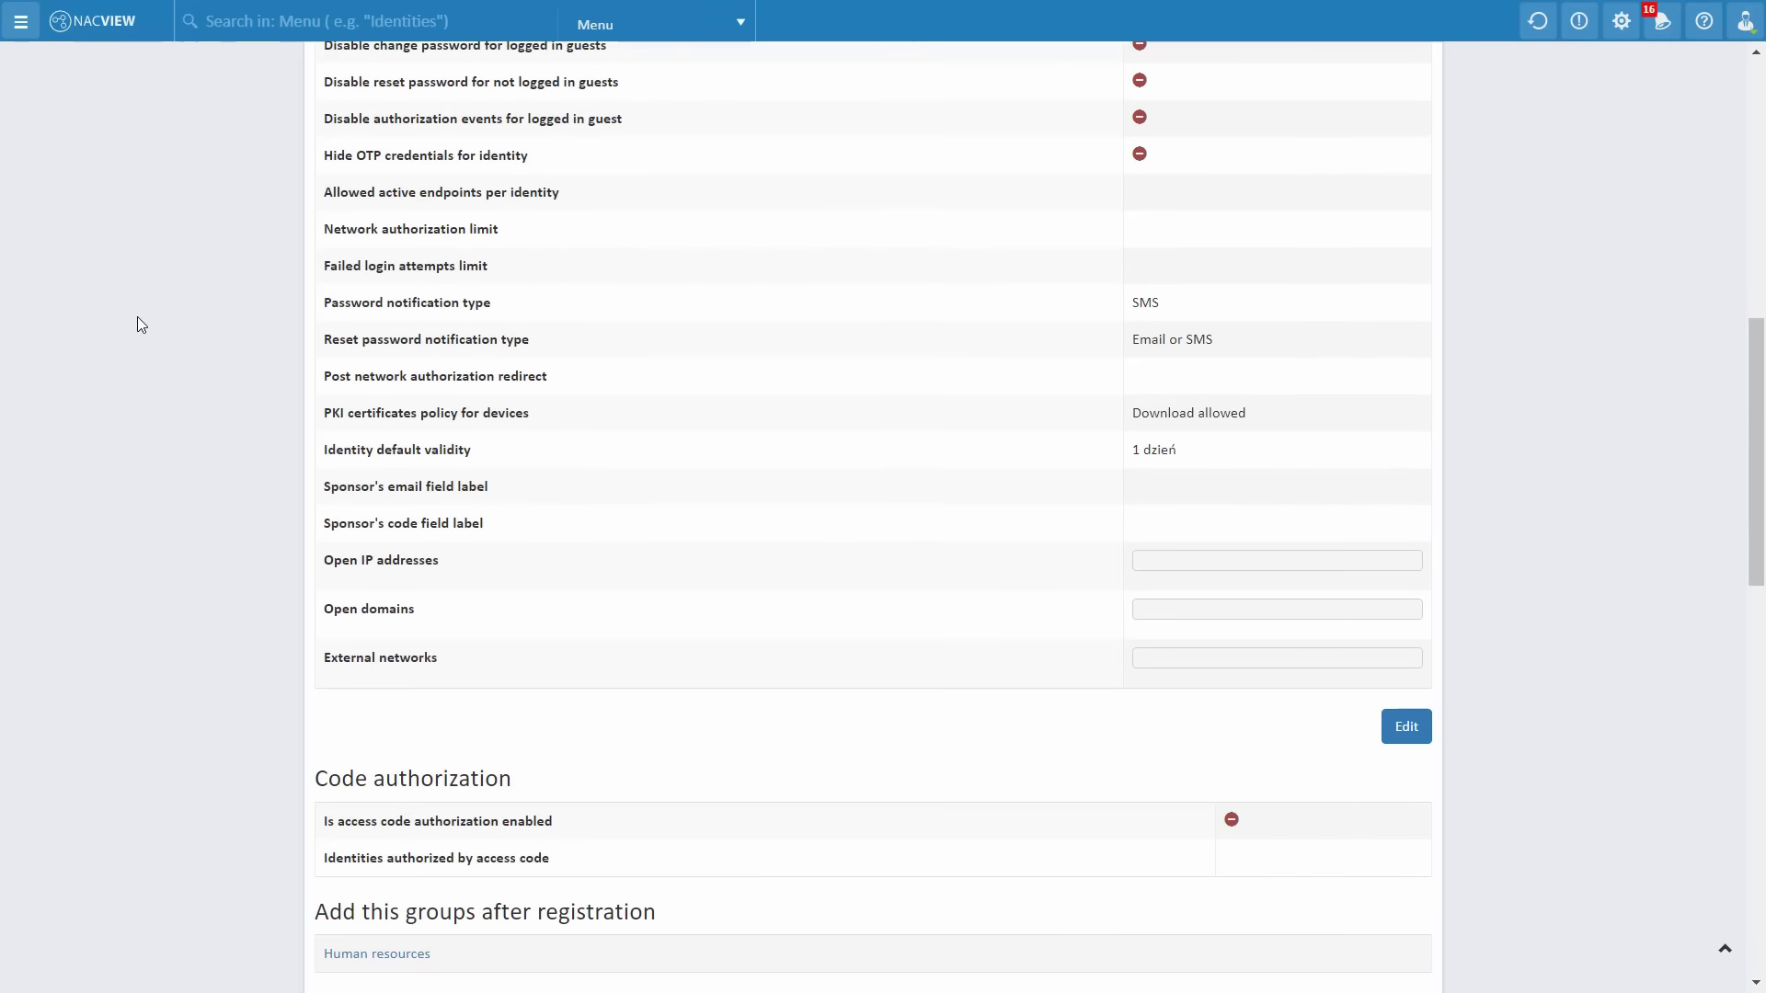
scroll(136, 316, "down", 2)
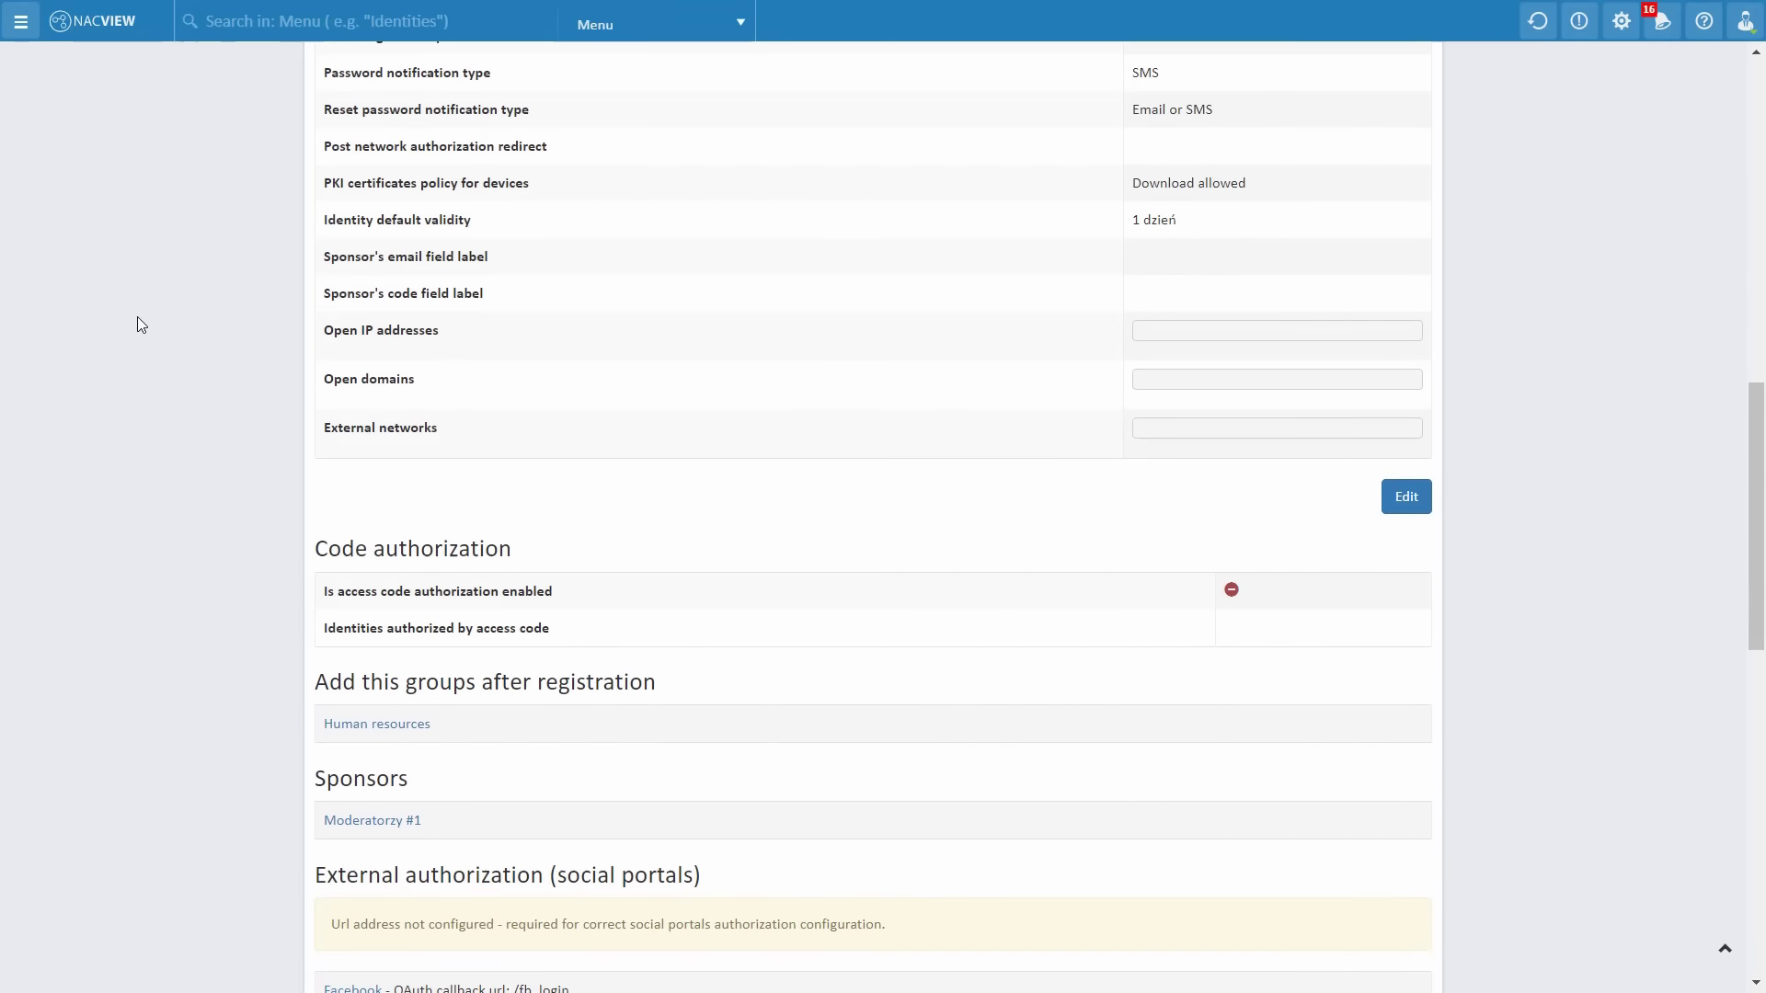
scroll(136, 309, "down", 1)
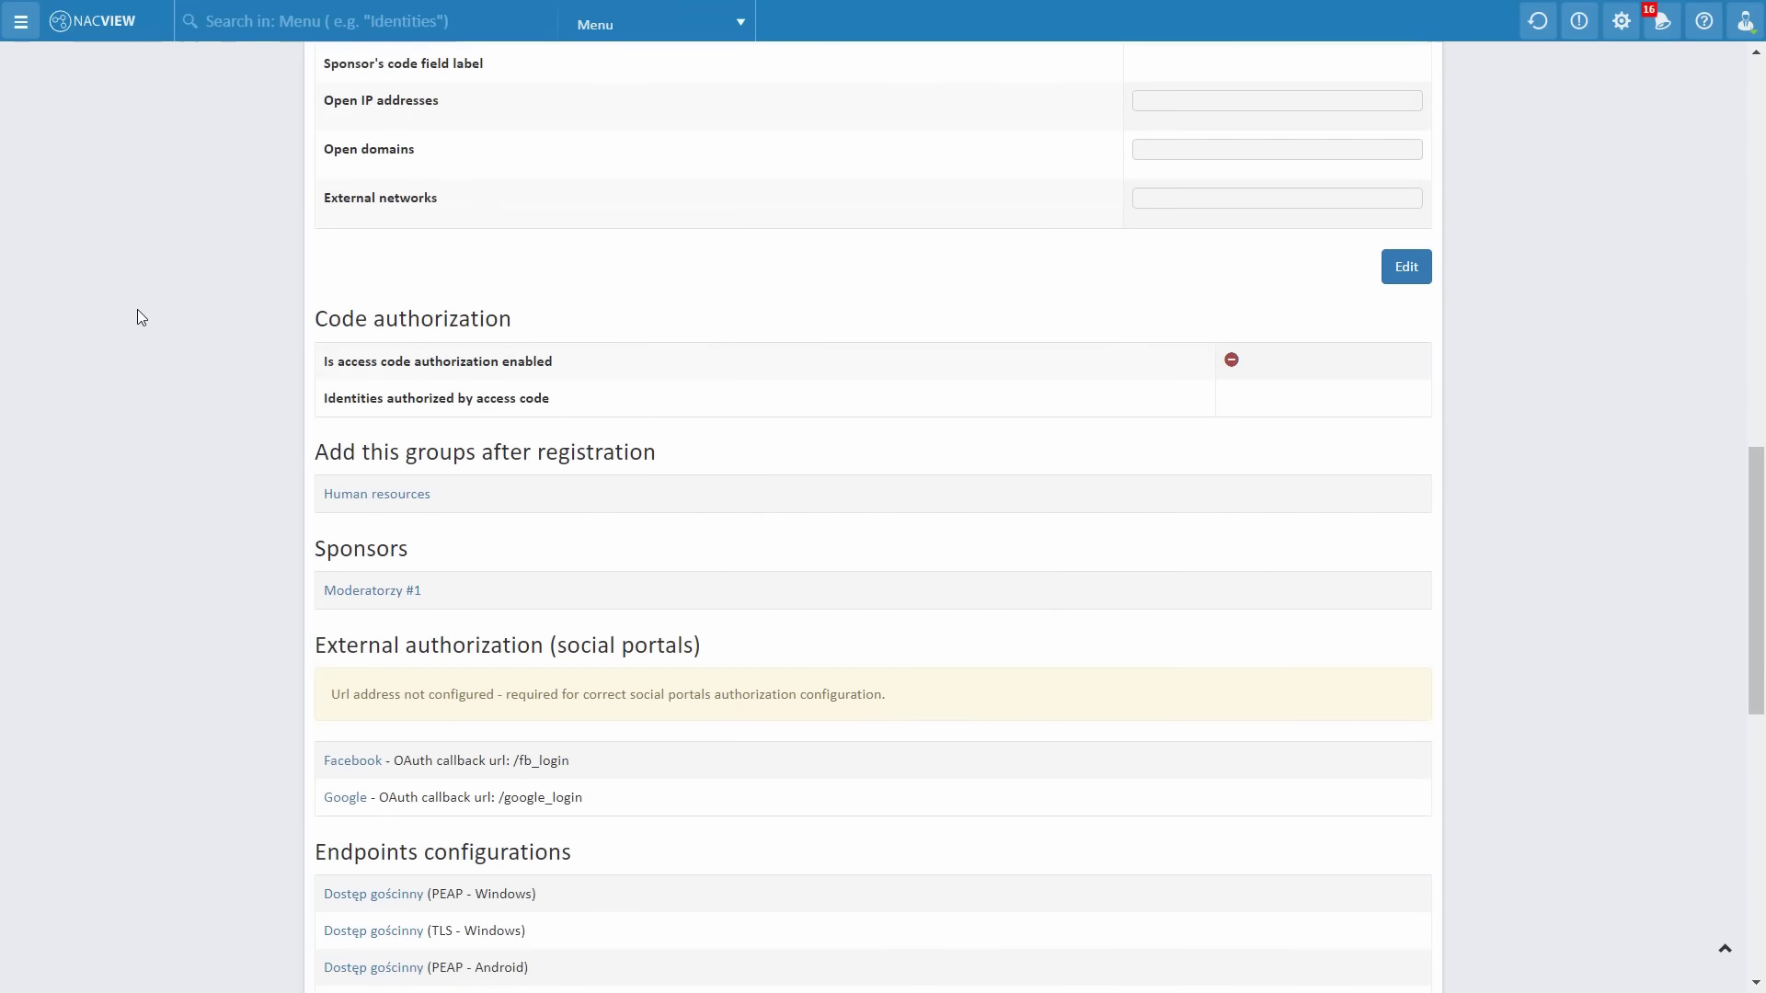
scroll(136, 309, "down", 3)
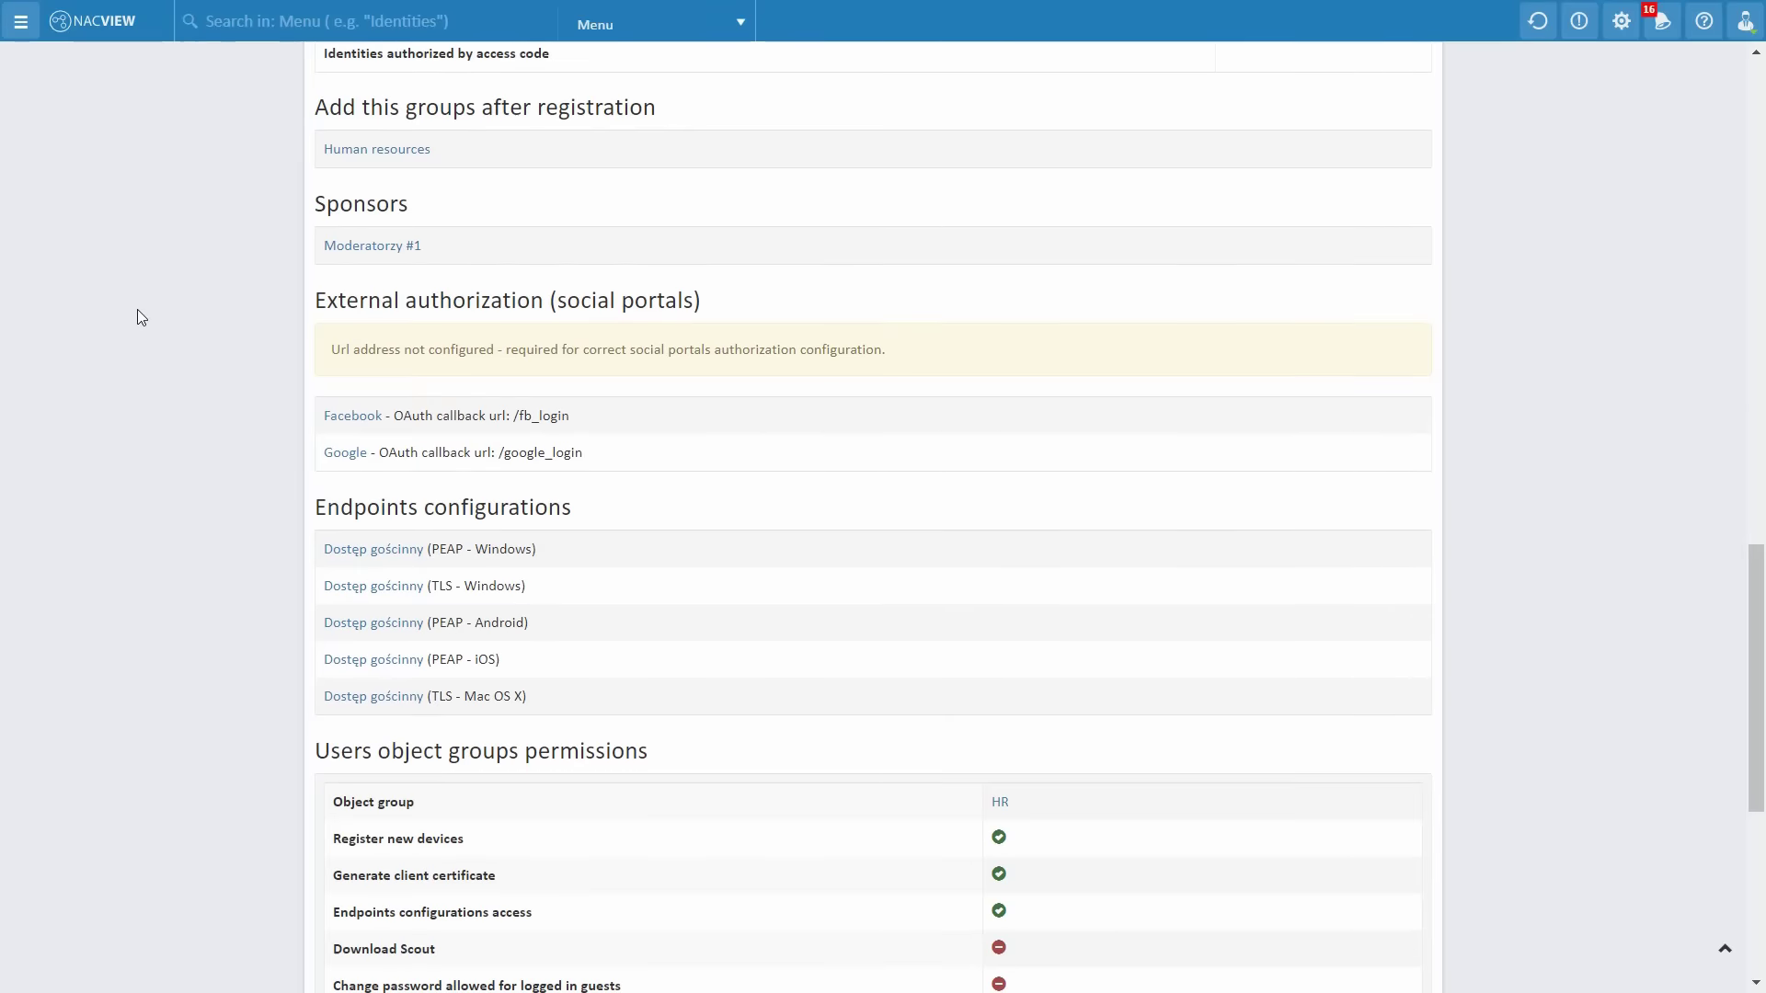
scroll(136, 310, "down", 3)
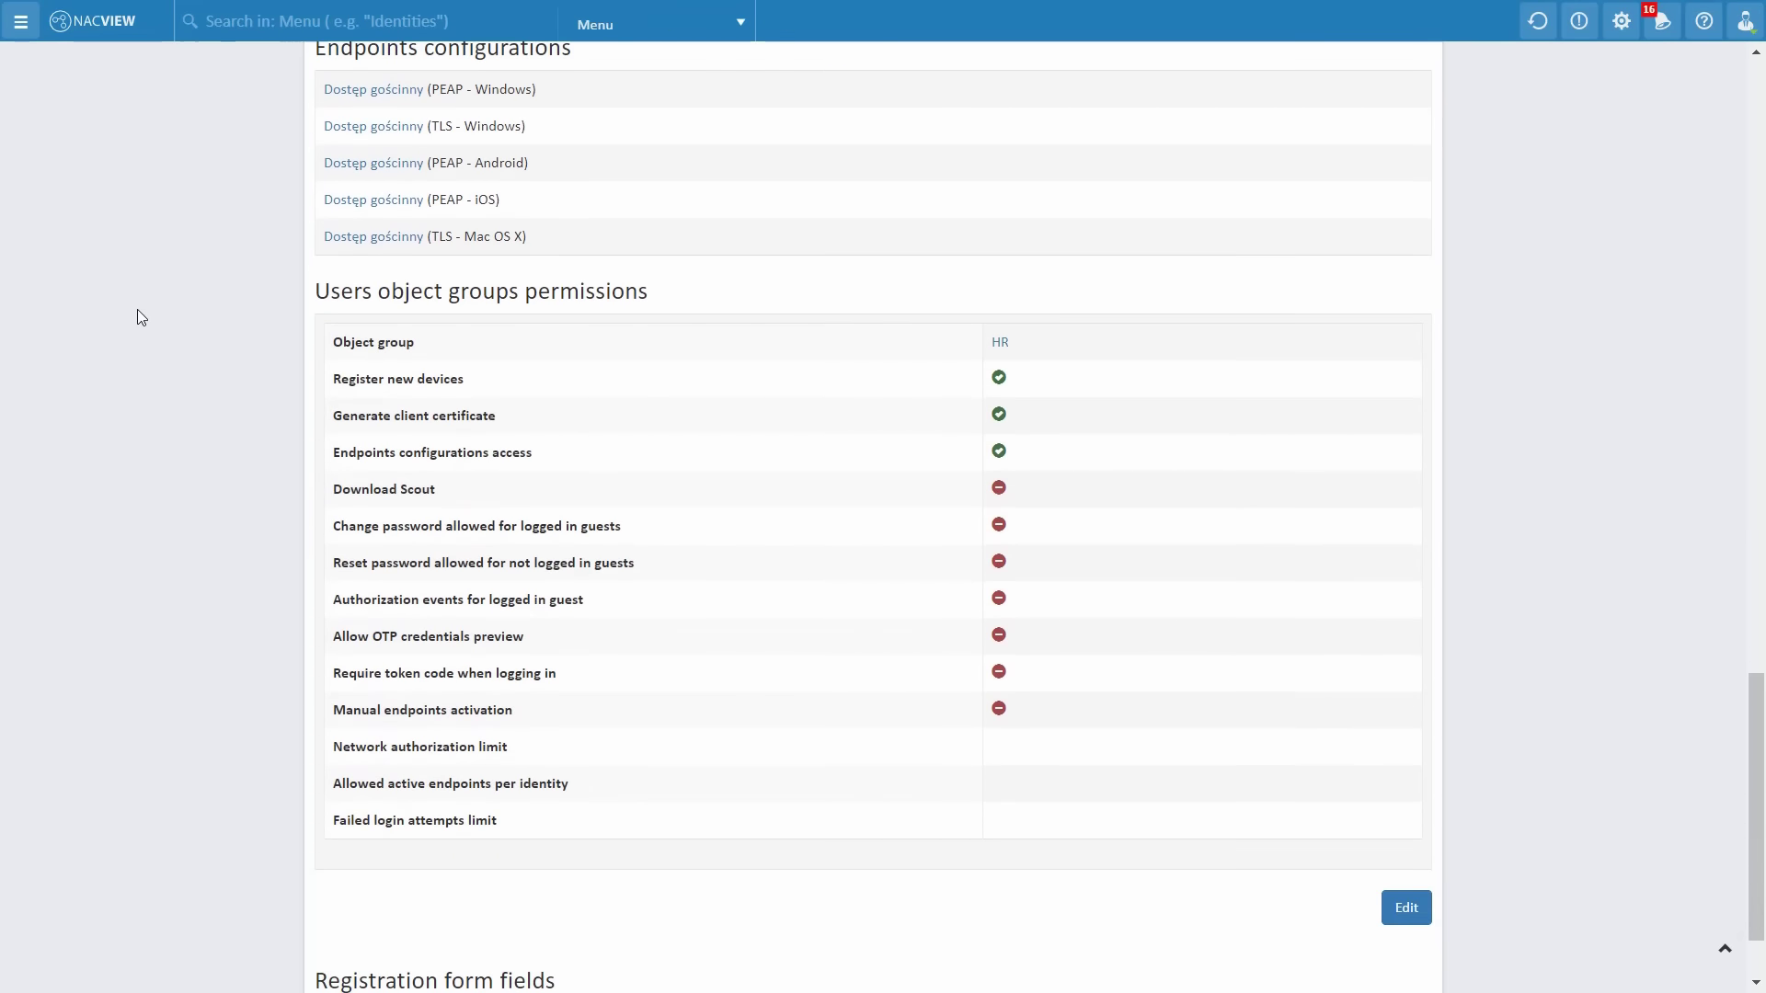
scroll(136, 309, "down", 1)
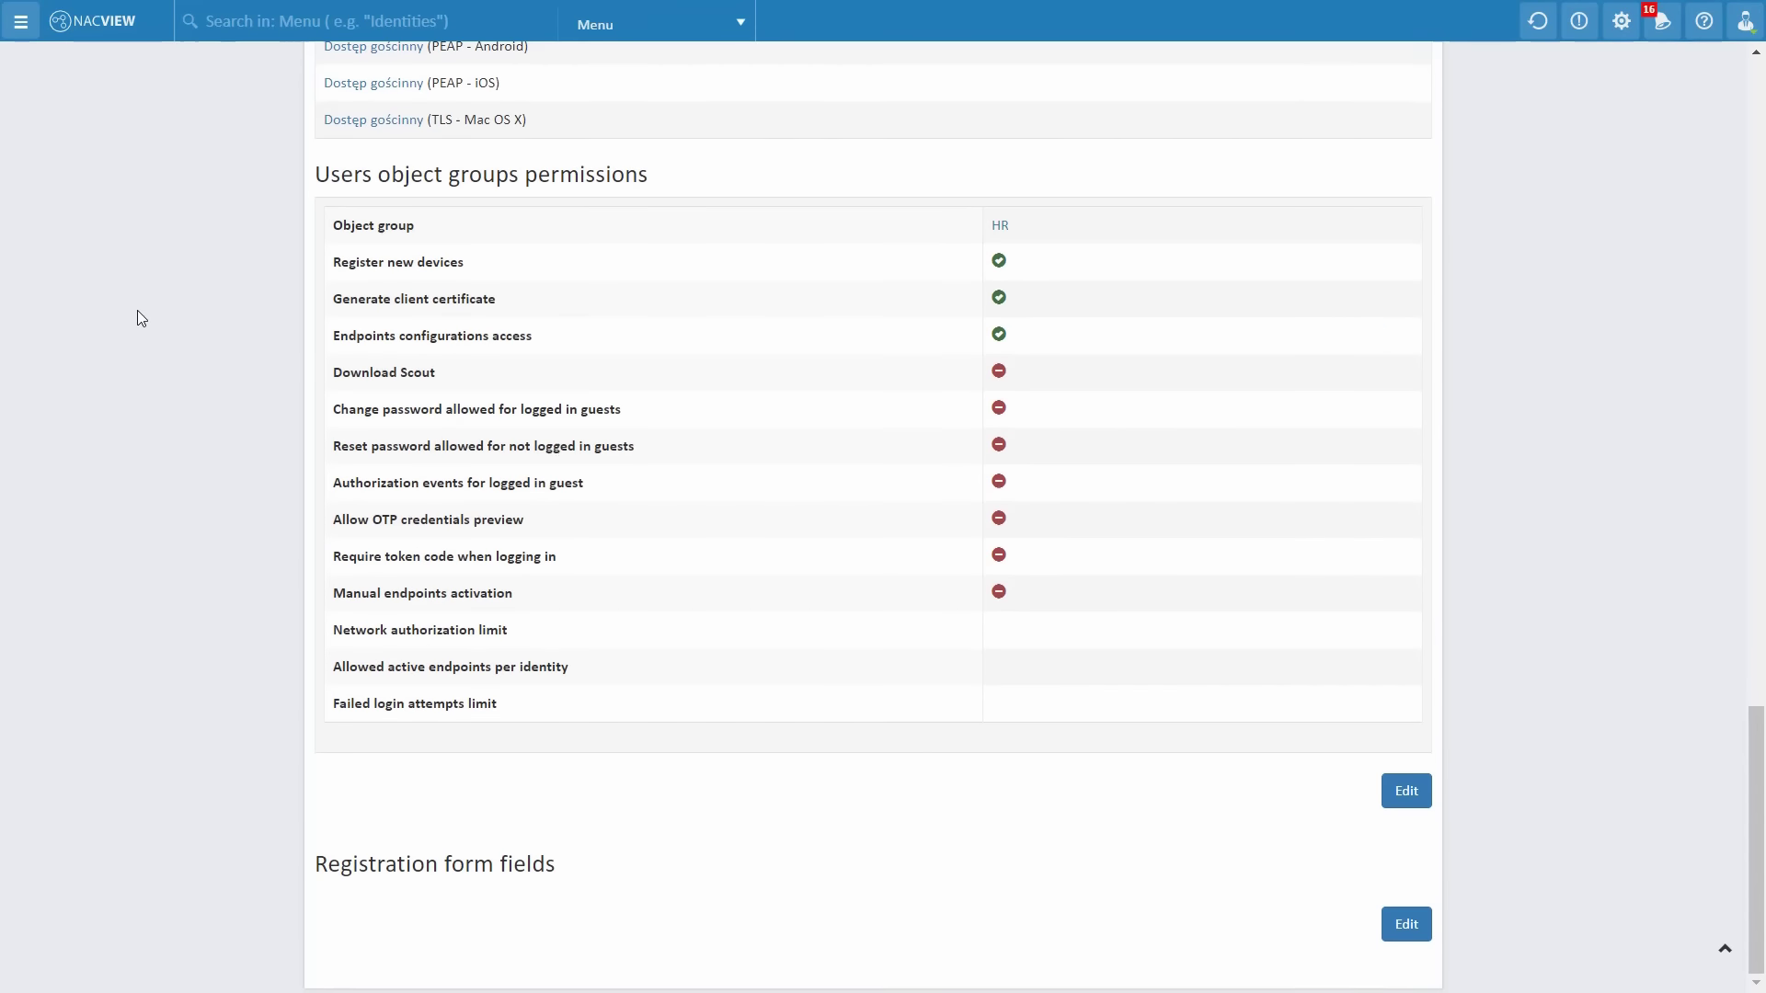
scroll(136, 311, "up", 15)
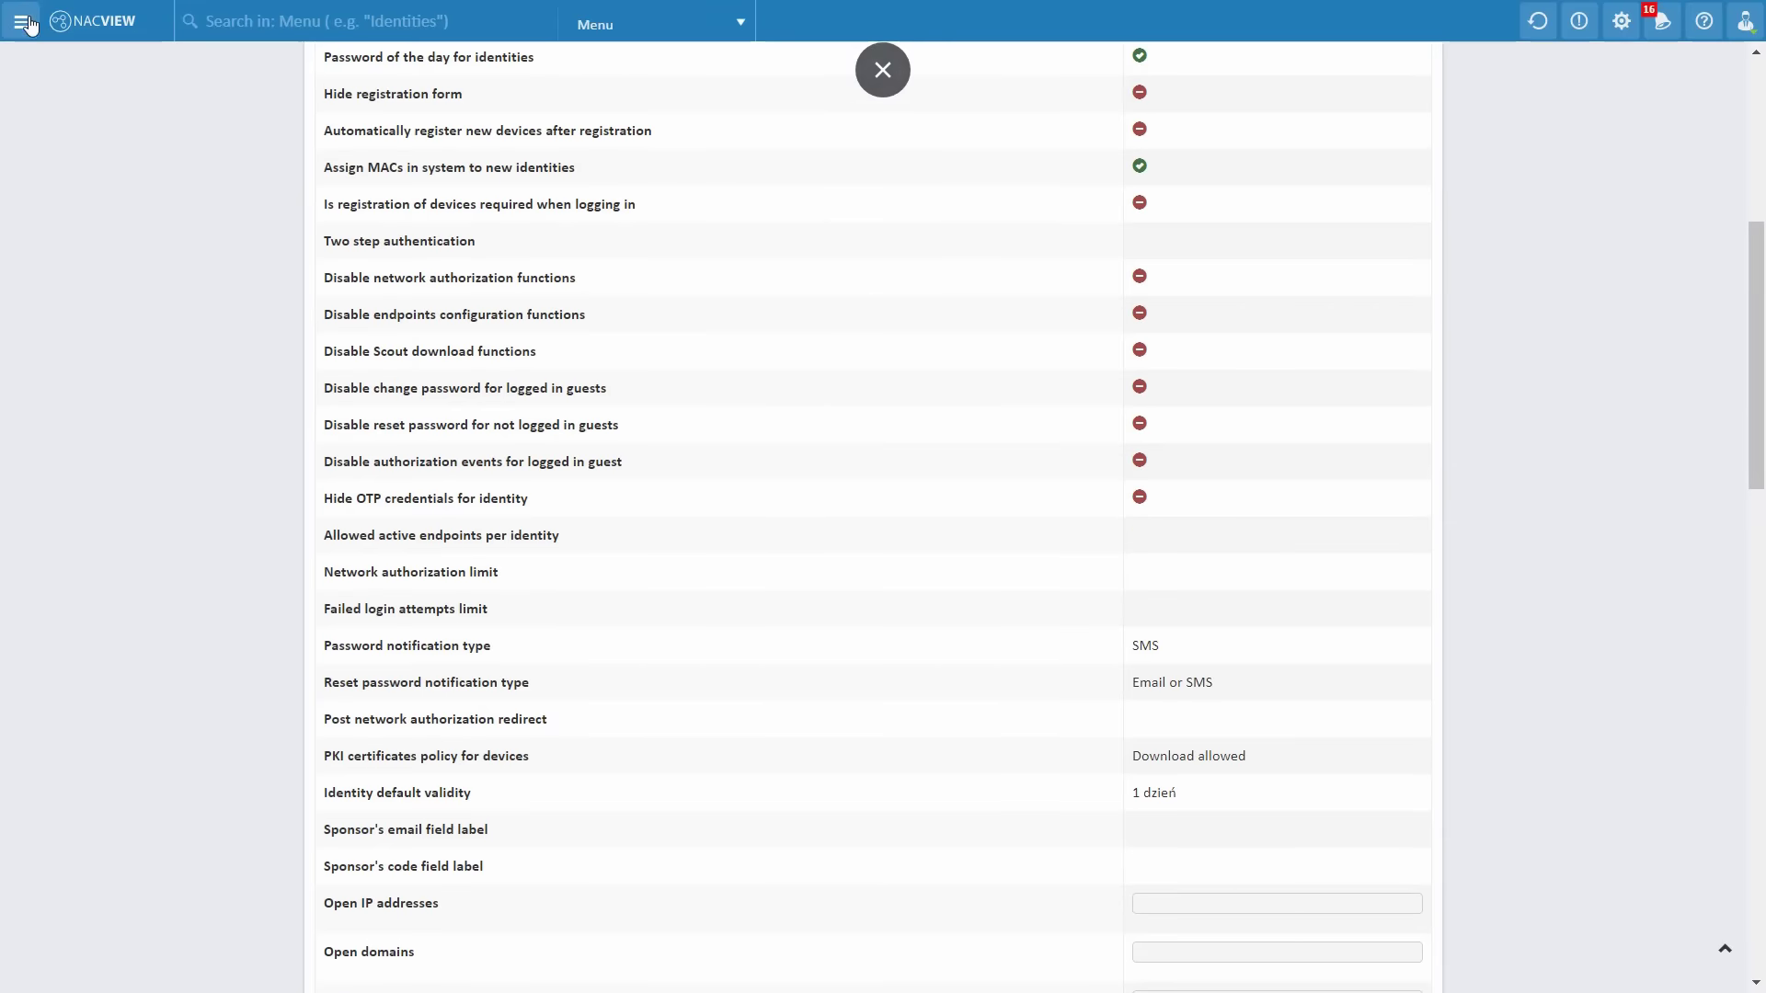
Open the Authorization events report and look through its entries and further columns, including network device IP and port
left_click(22, 21)
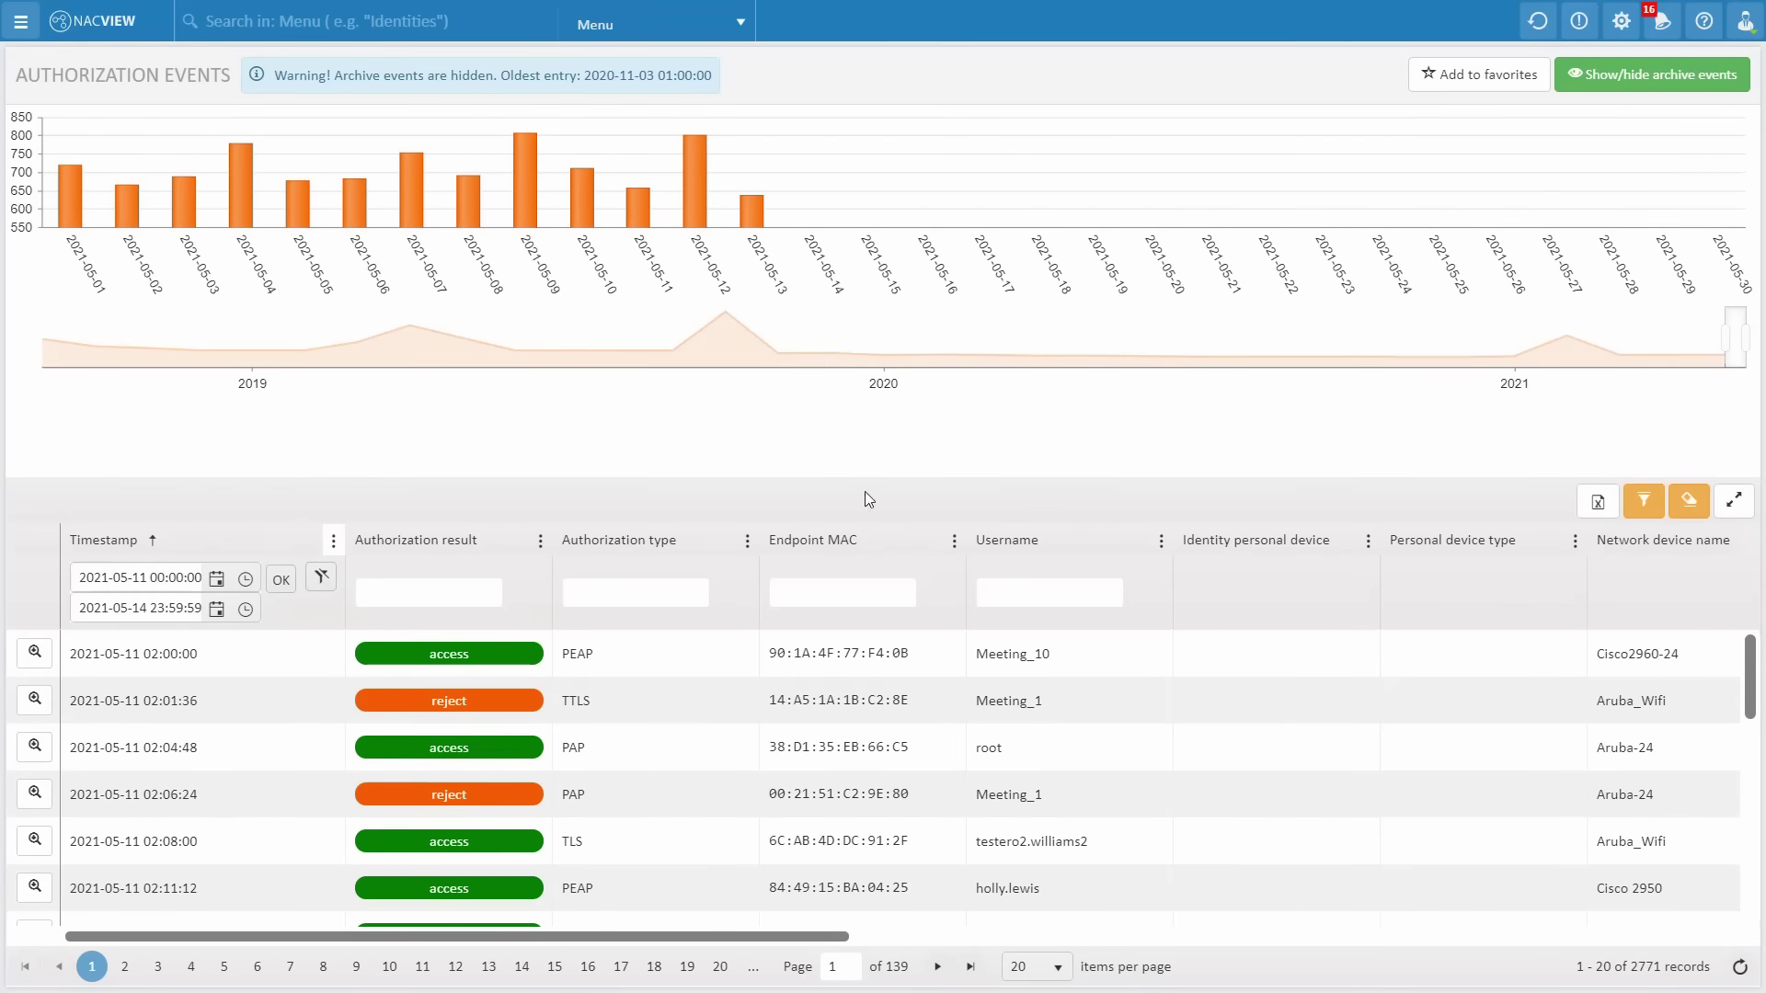
scroll(895, 694, "down", 3)
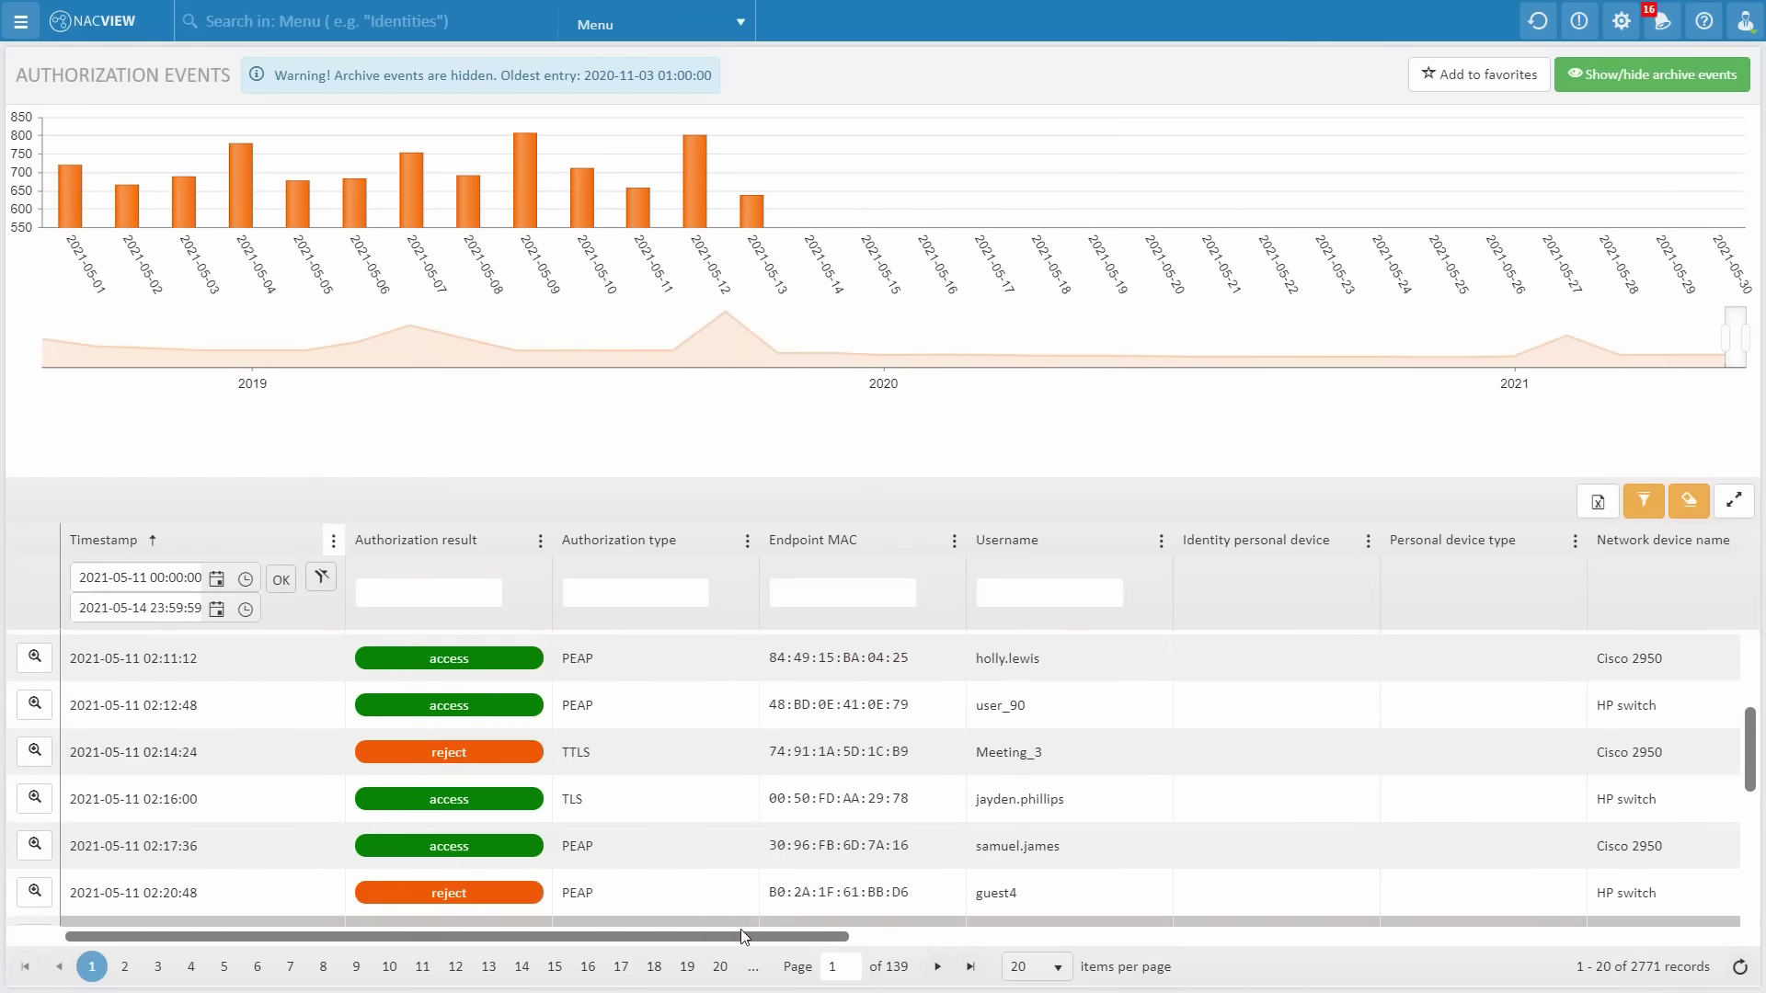
left_click_drag(743, 935, 1044, 936)
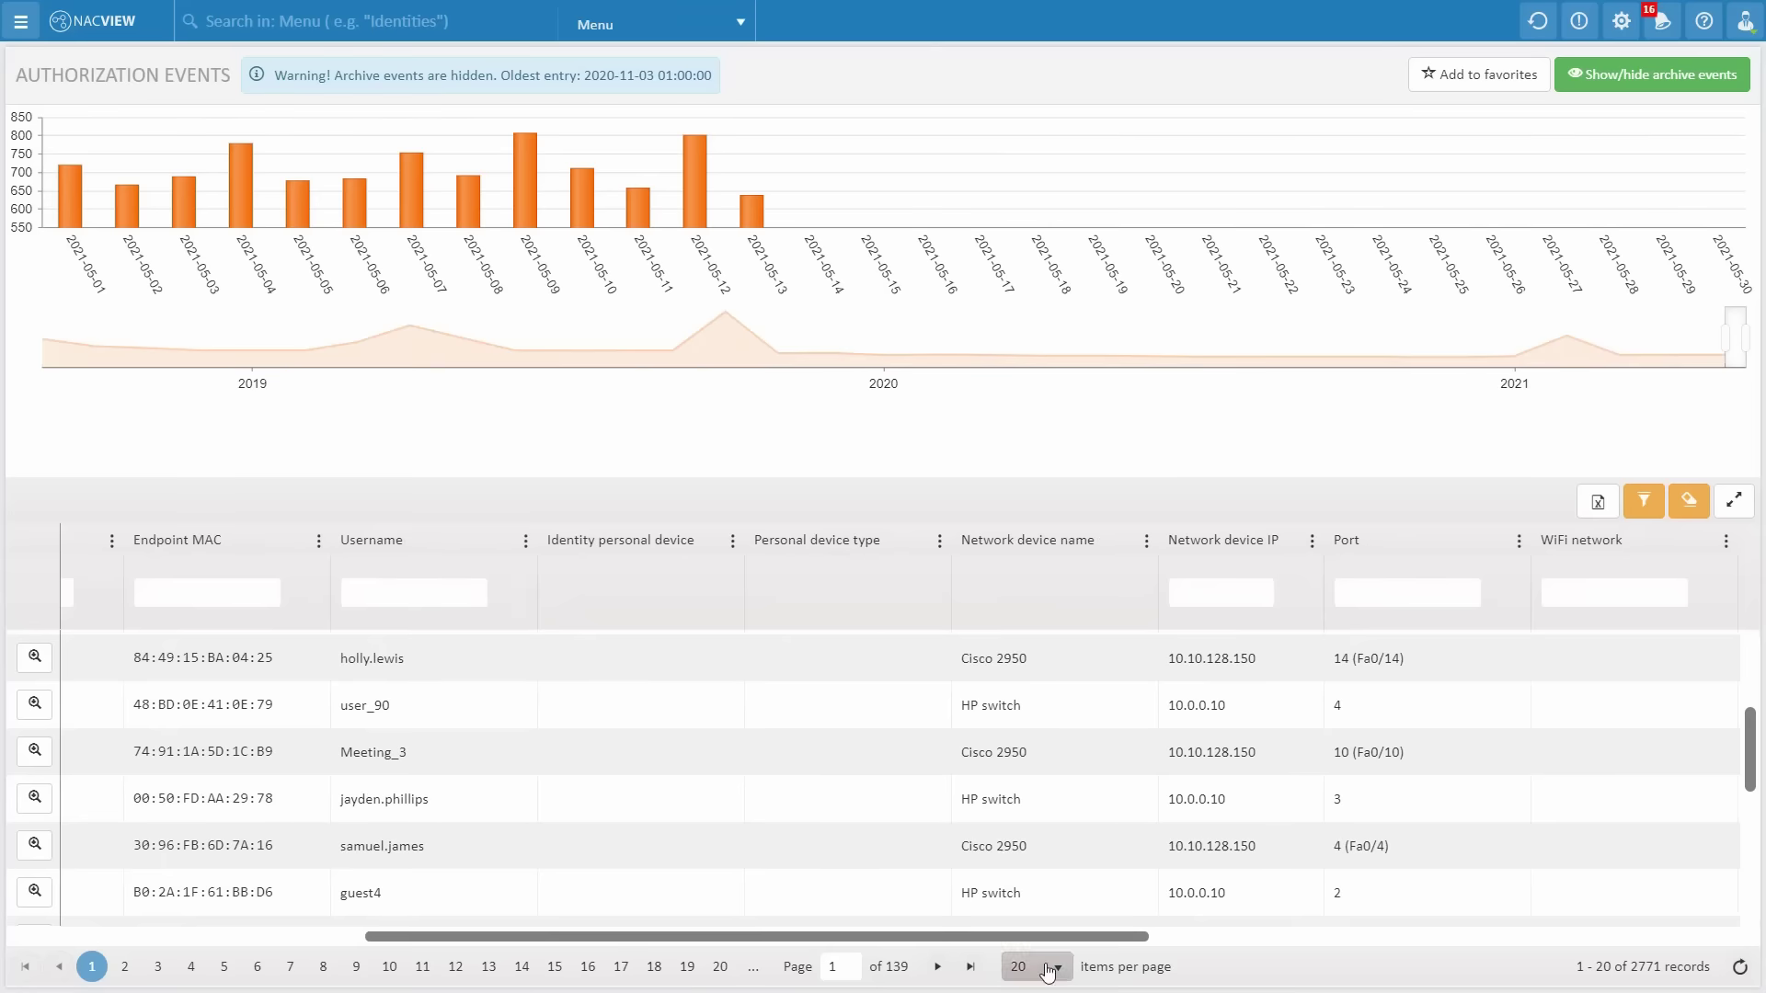
Open the Activity report, advance through the authorization count cards and look through the access and reject entries
left_click(21, 22)
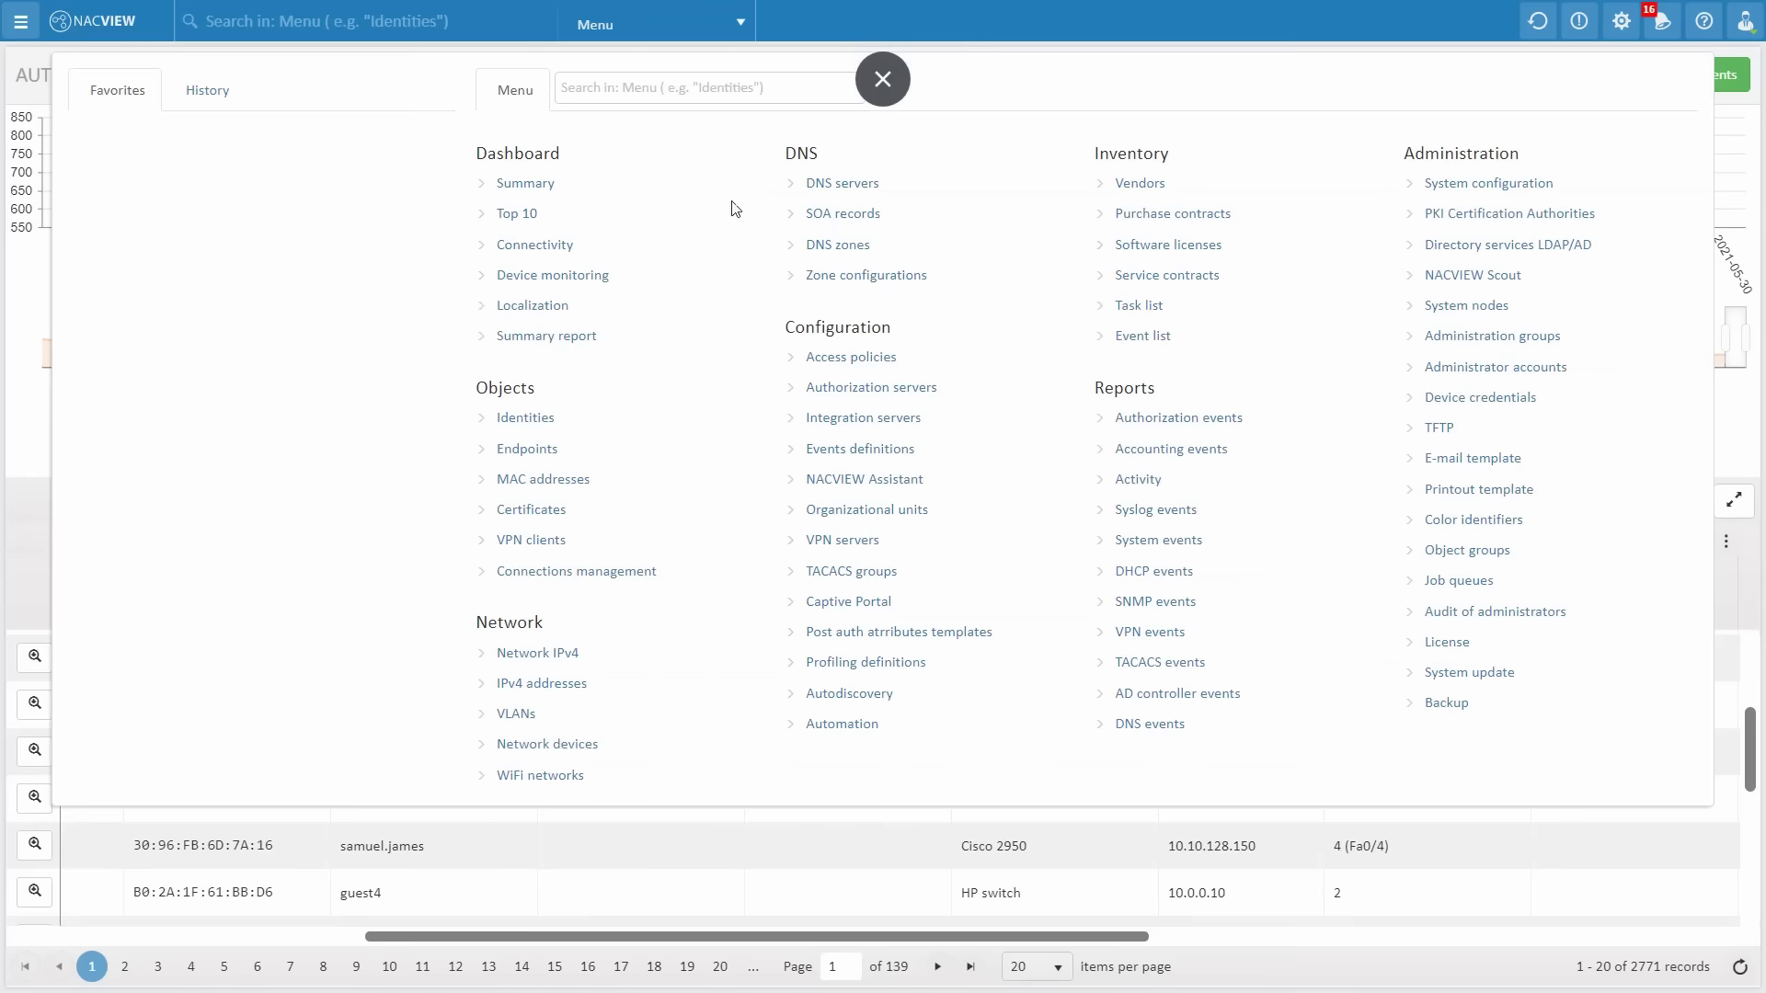
left_click(1139, 480)
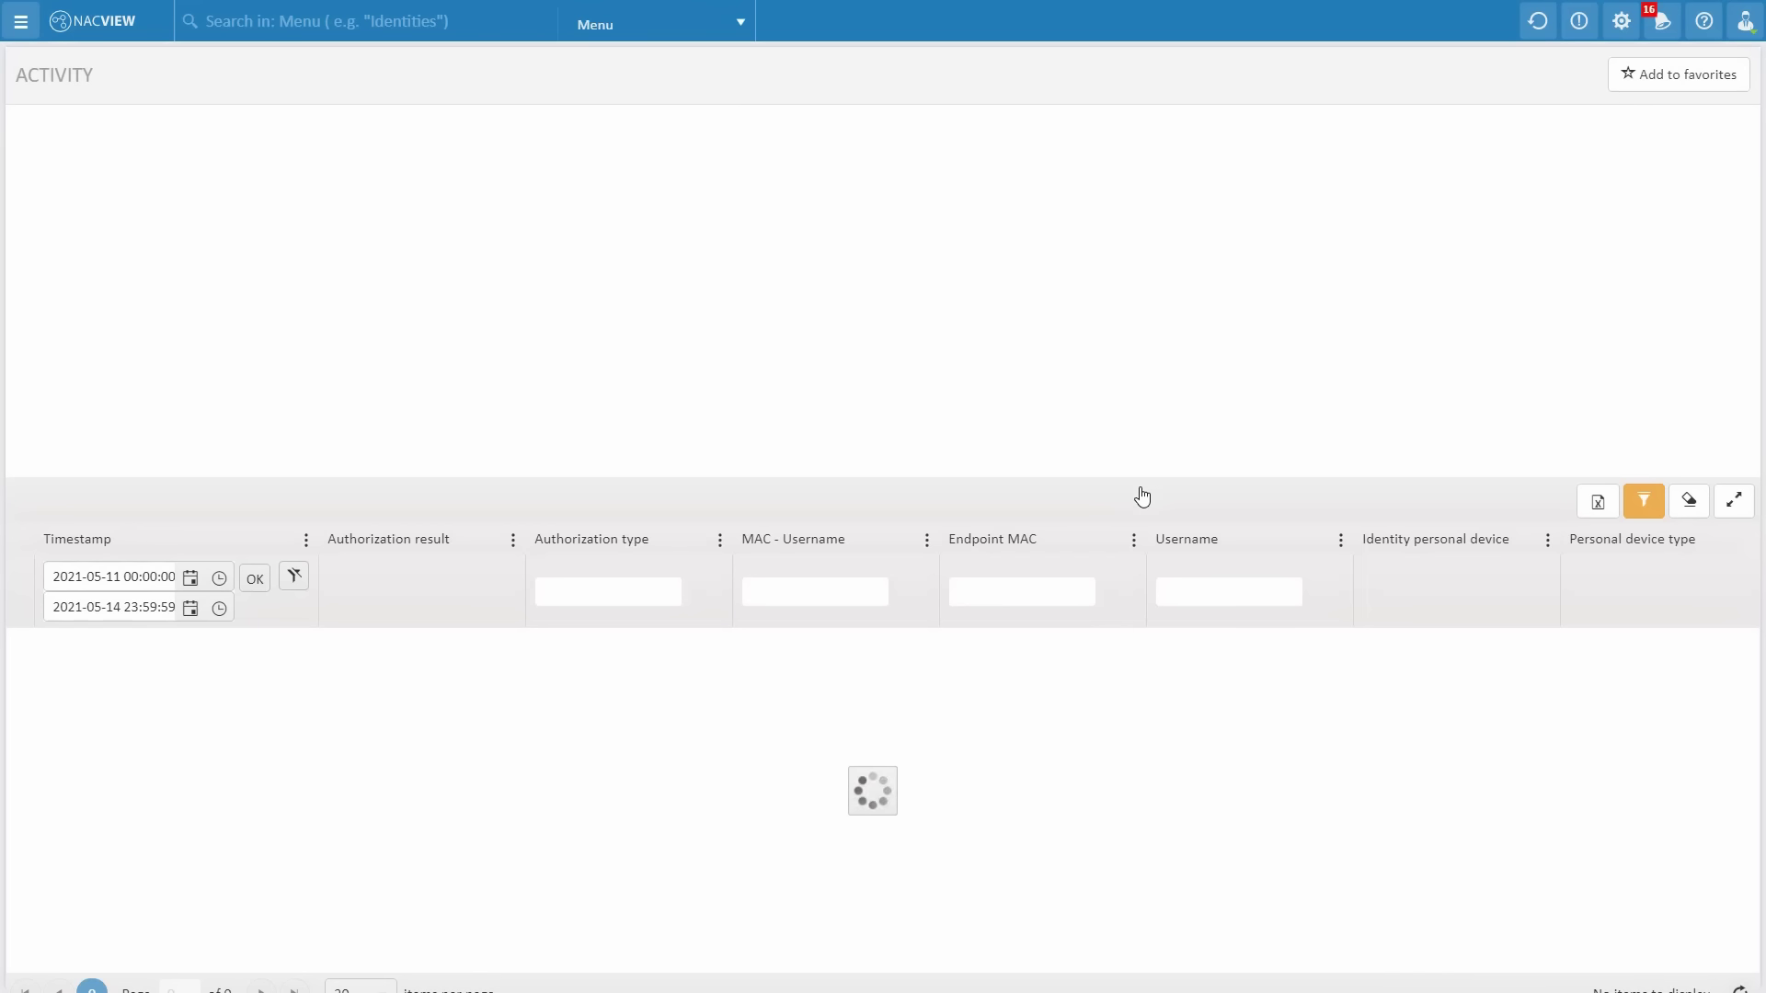
left_click(1744, 247)
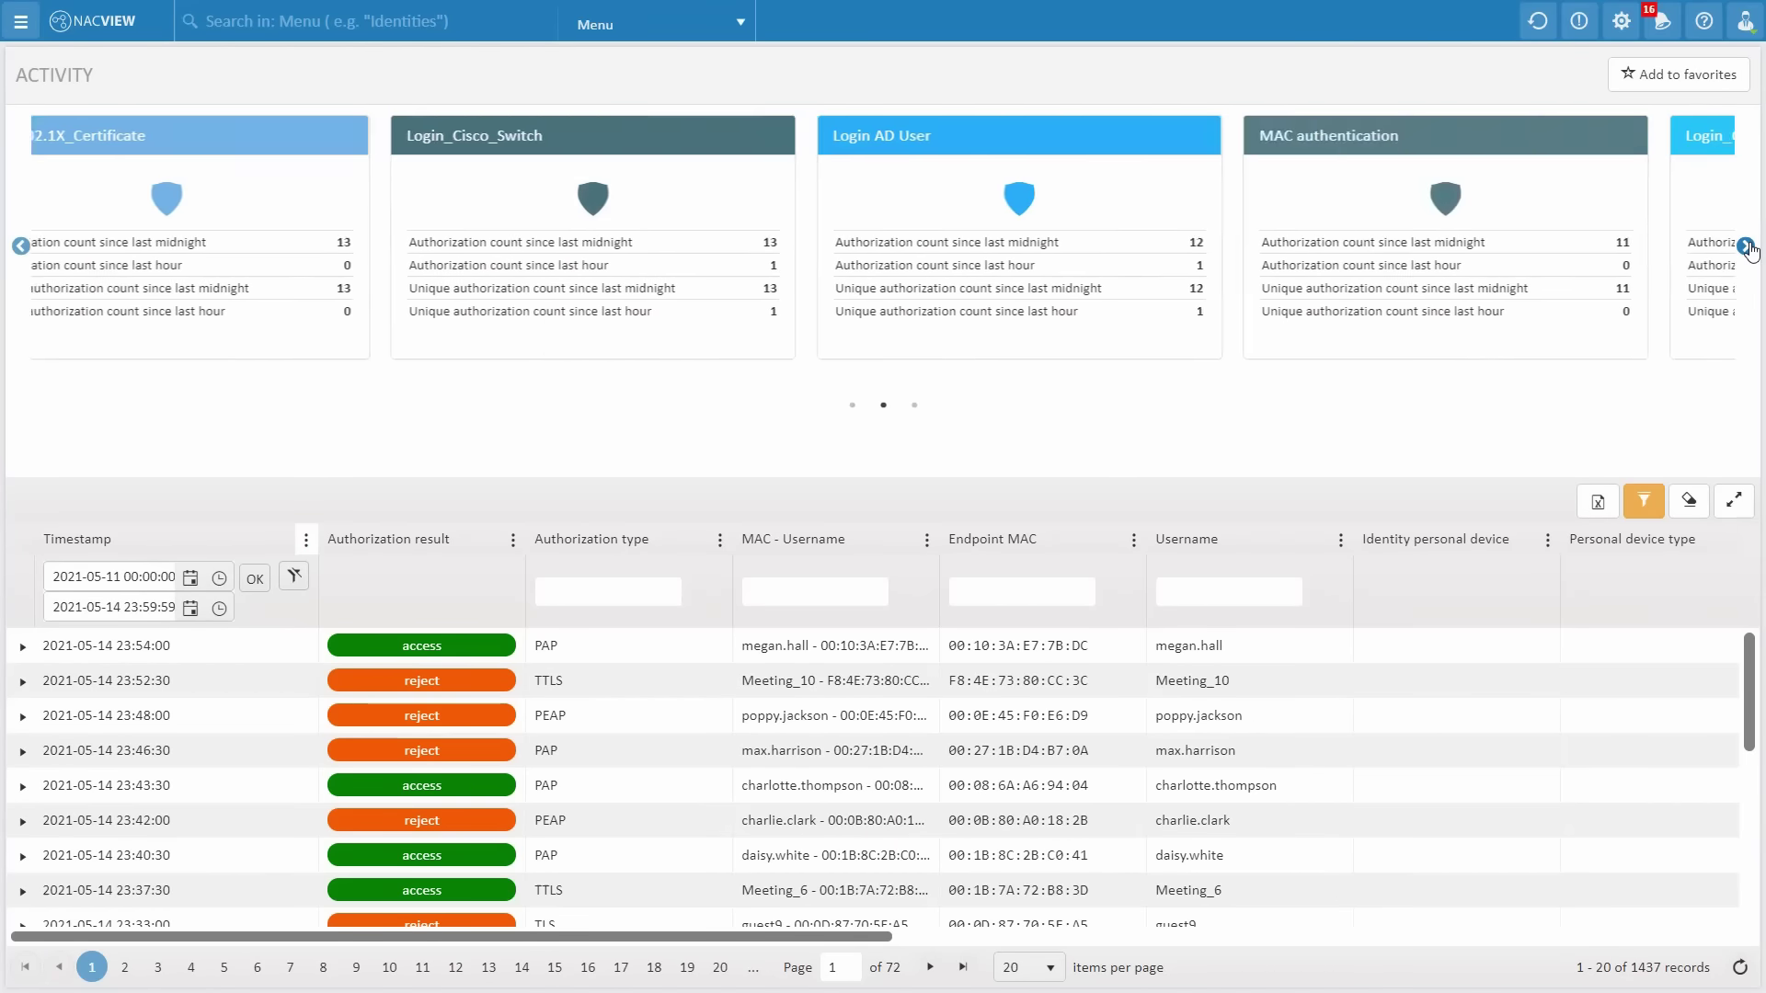
left_click_drag(842, 931, 763, 907)
scroll(477, 681, "down", 3)
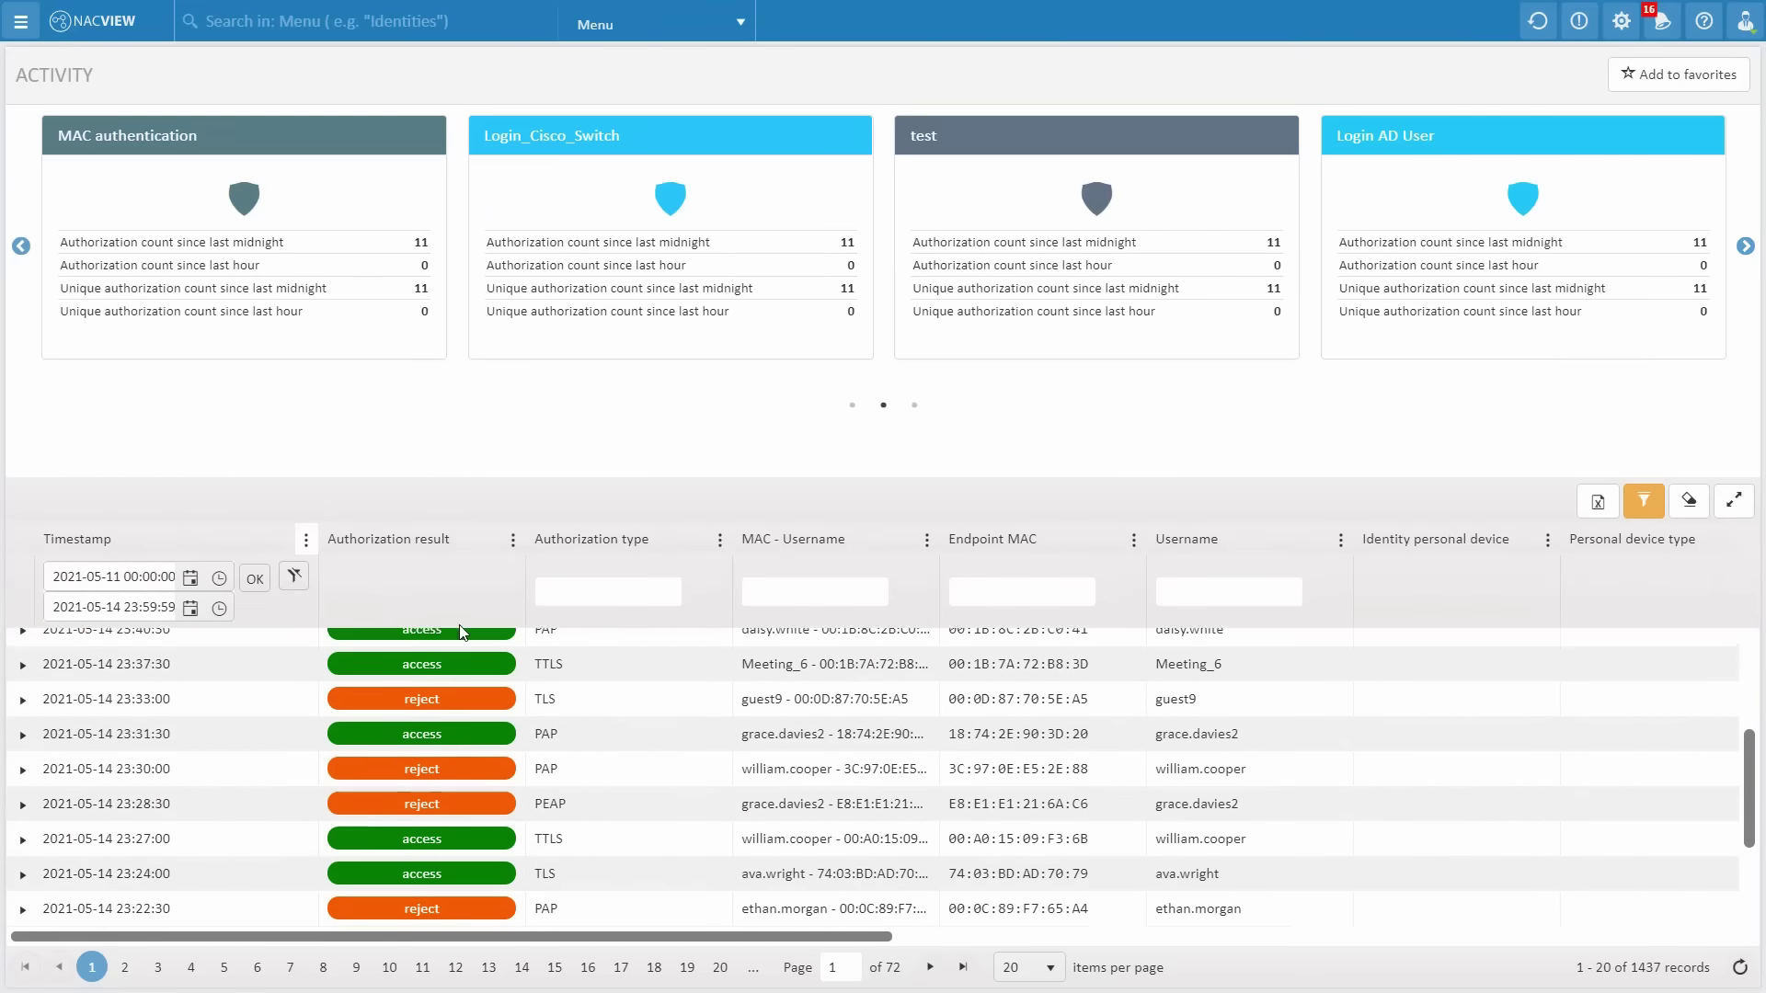
View the Inventory section's Task list, followed by its Event list
left_click(20, 25)
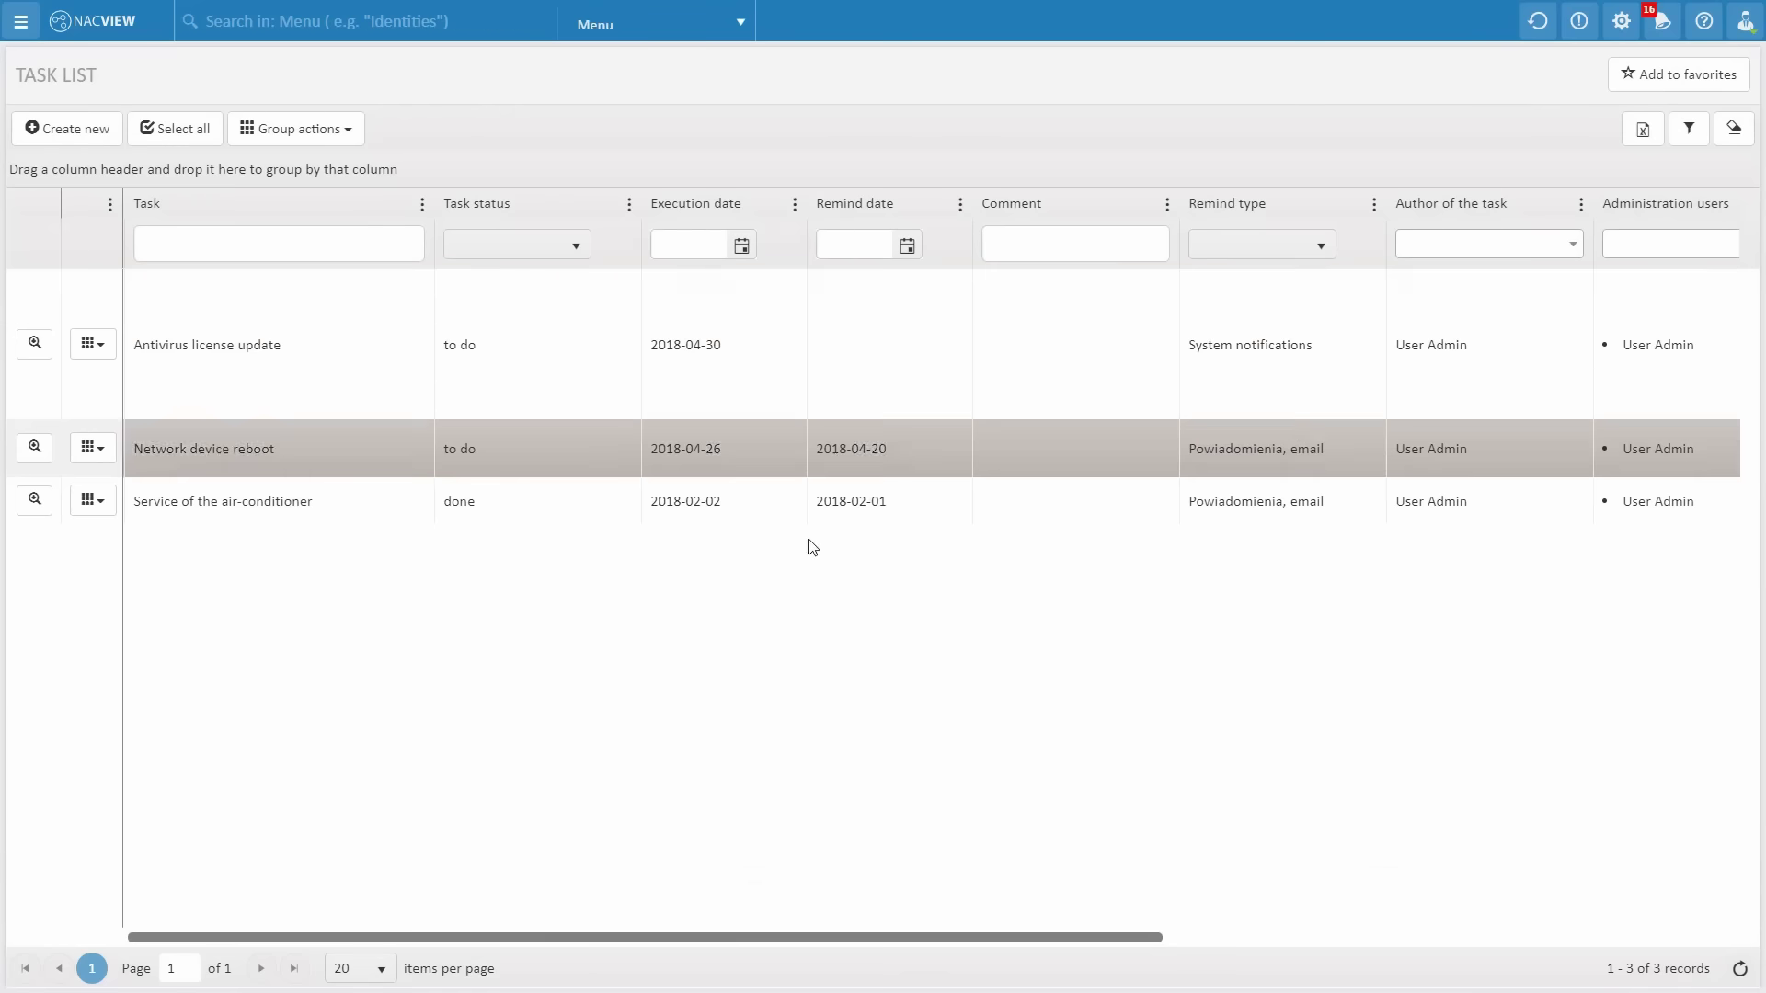
left_click(20, 22)
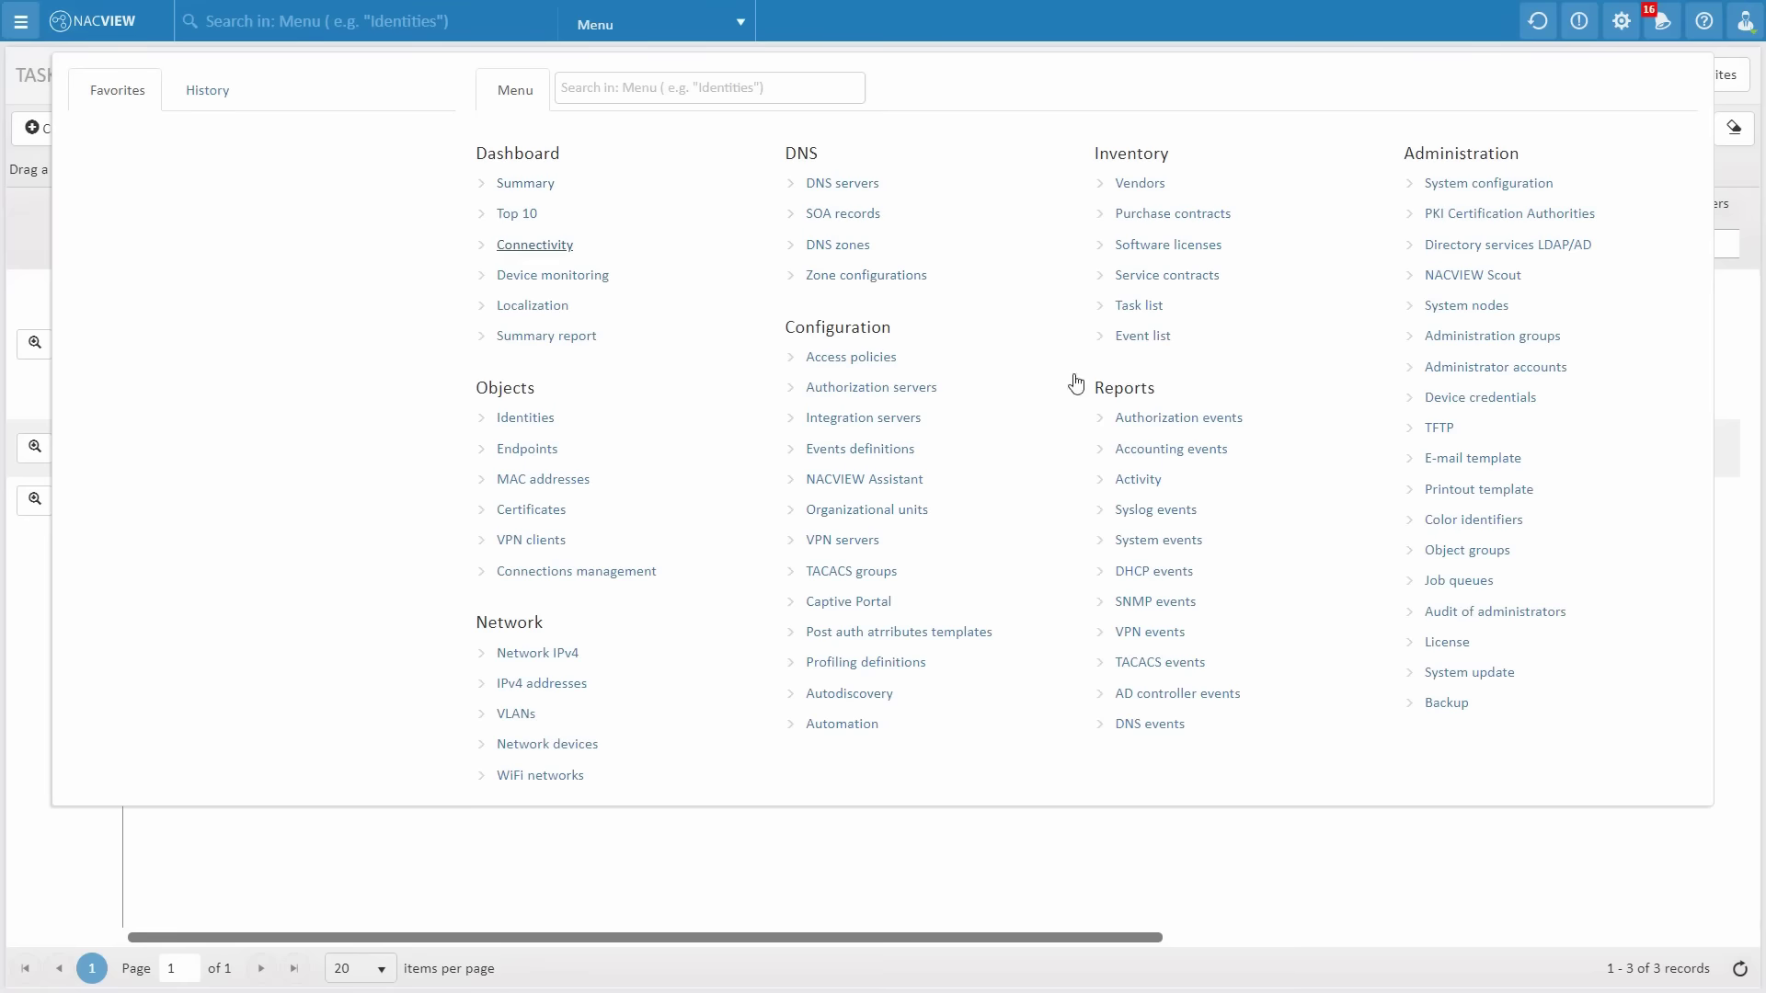
left_click(1143, 337)
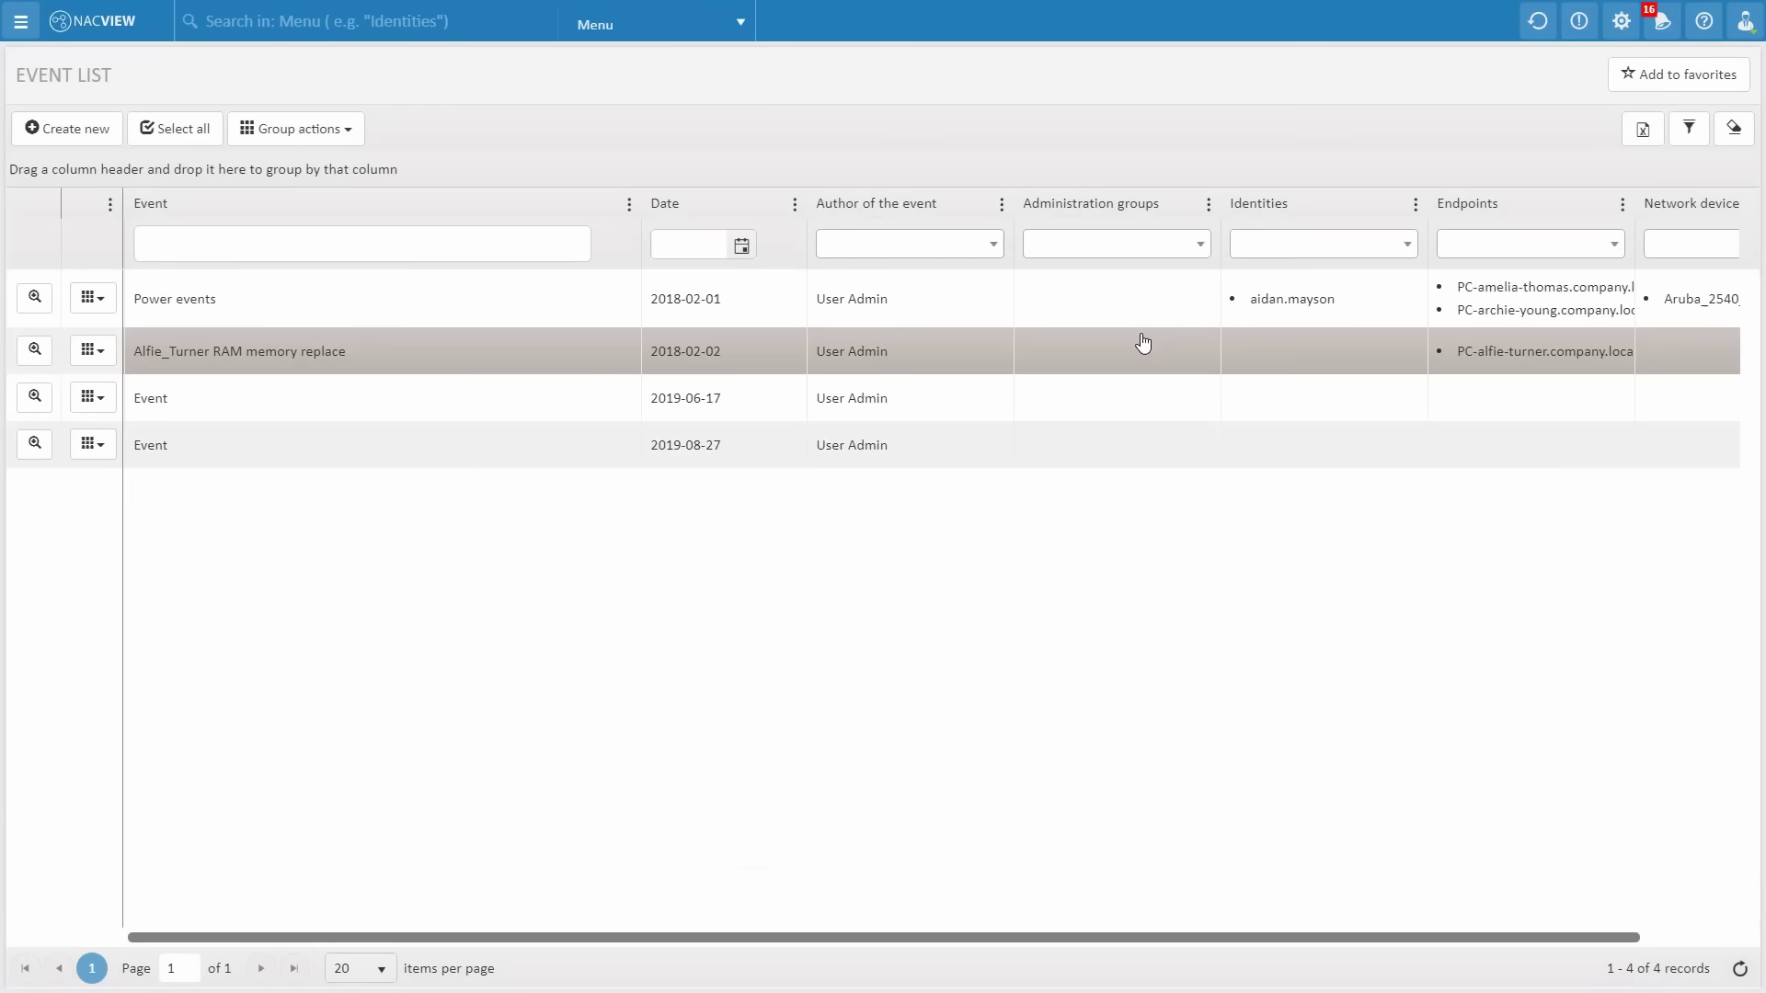